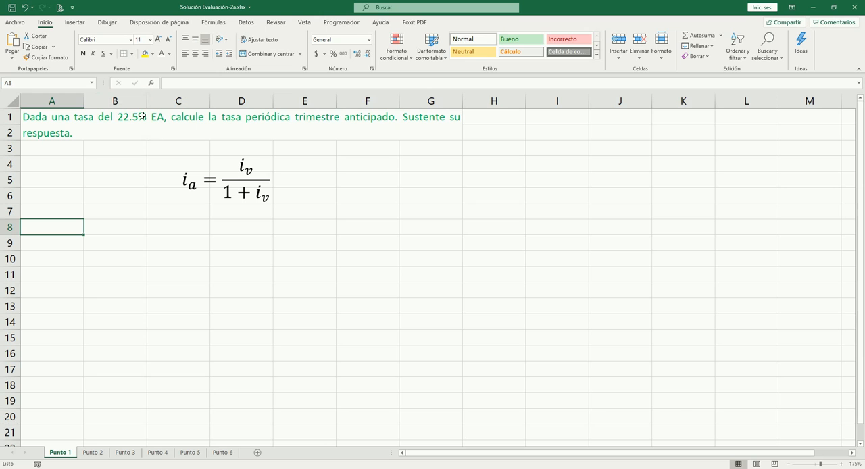
- Label cell A4 "Tasa EA" and enter the rate 22.5% in B4
click(57, 167)
text(Tasa)
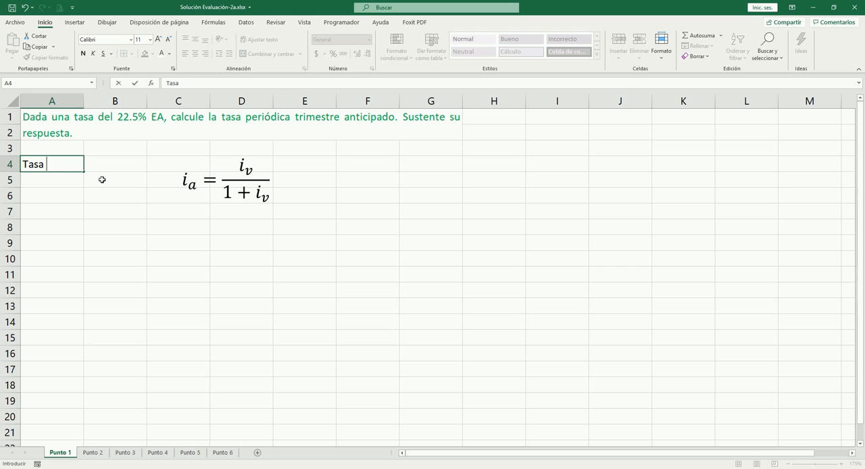
text( EA)
key(Tab)
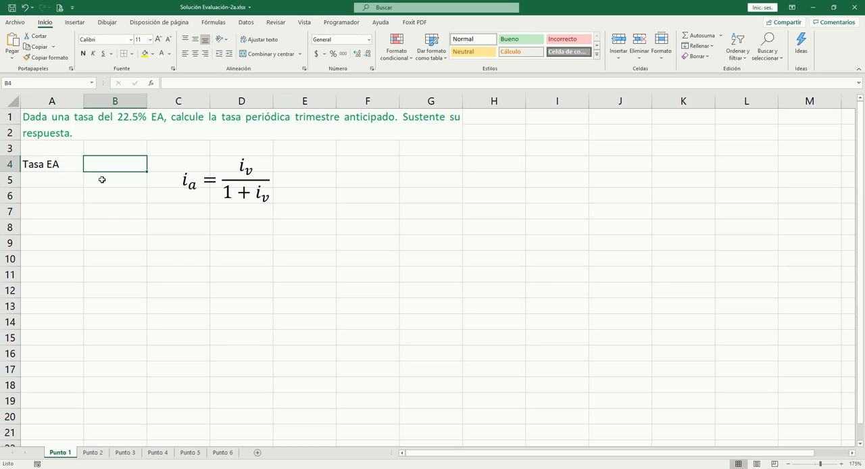
text(22.5)
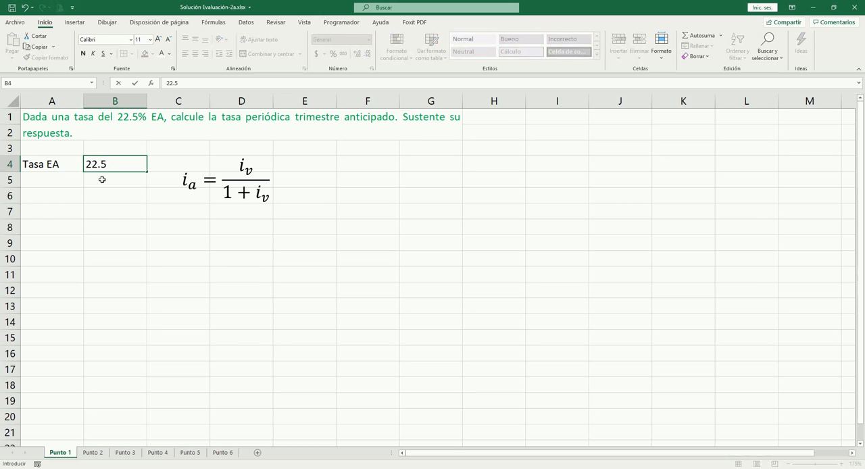
text(%)
key(ctrl+Return)
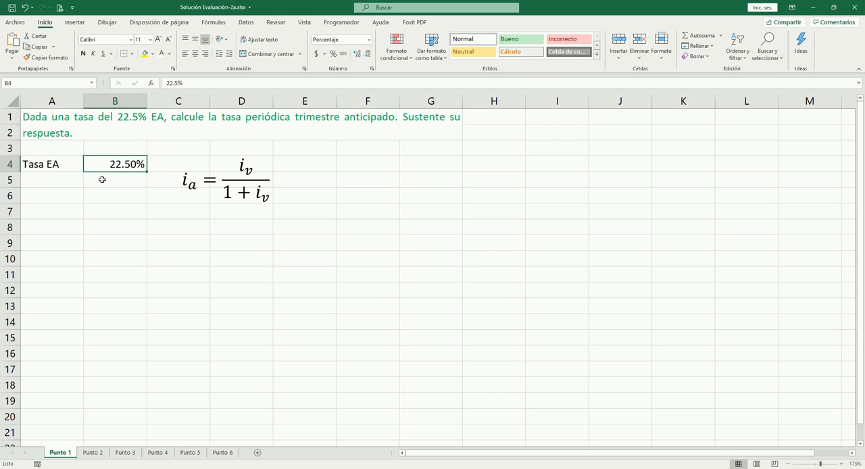
- Make the "Tasa EA" label in A4 bold
key(Down)
key(Left)
key(Up)
key(ctrl+n)
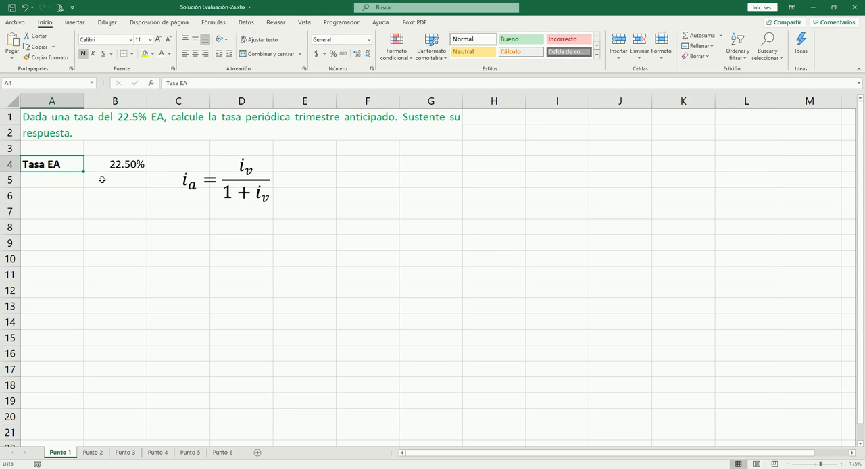
- Enter the label "Tasa TV" in A5, directly below "Tasa EA"
key(Down)
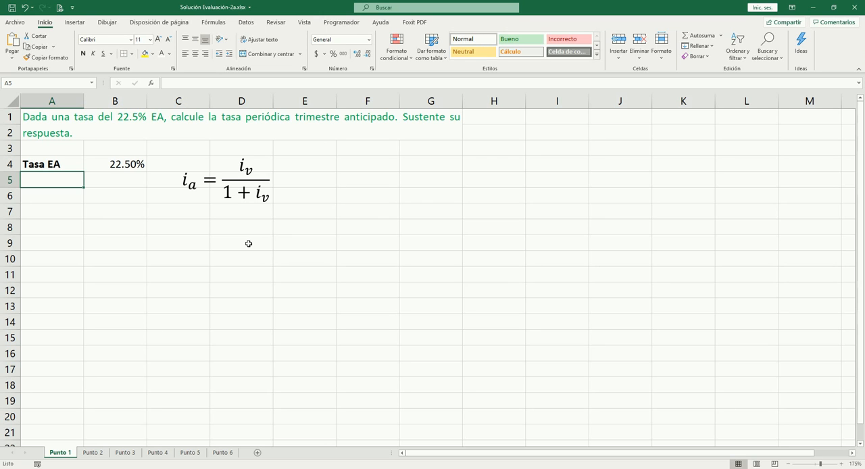
text(Tasa )
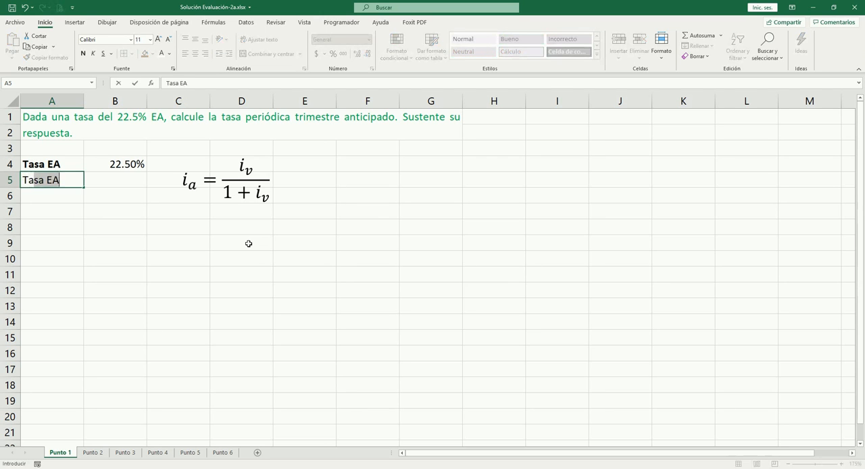
text(T)
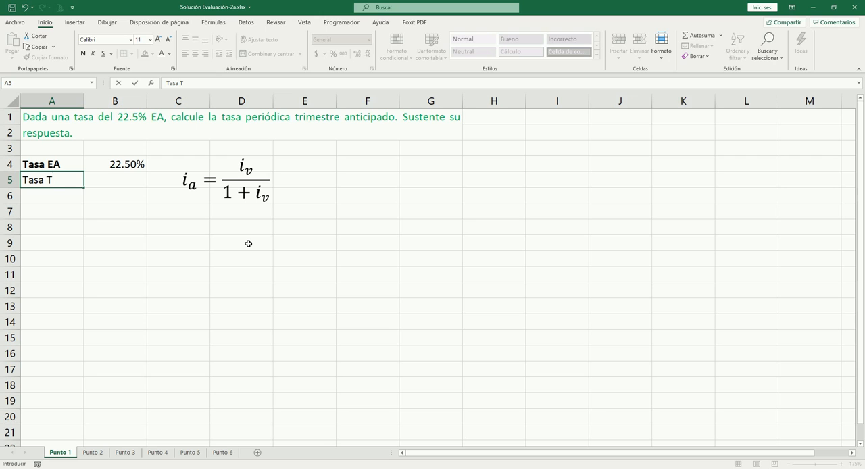
text(V)
key(Tab)
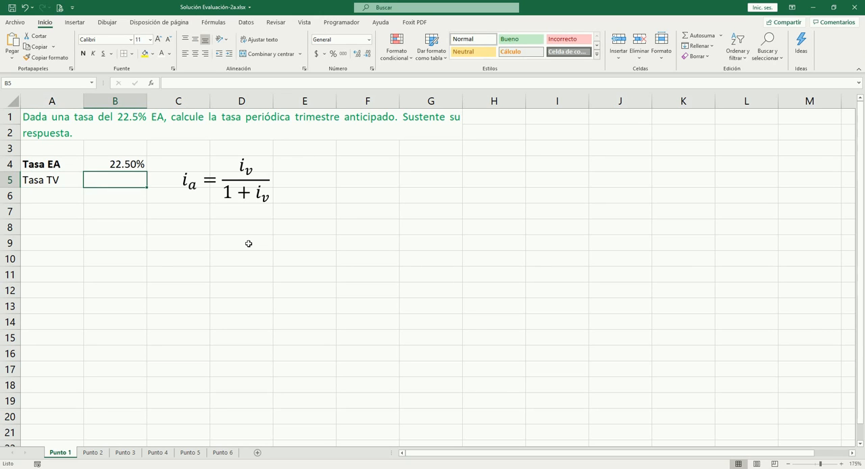
- Calculate the quarterly rate in arrears in B5 with =TASA.NOMINAL(B4;4)/4 and format the result as a percentage
text(=tasa)
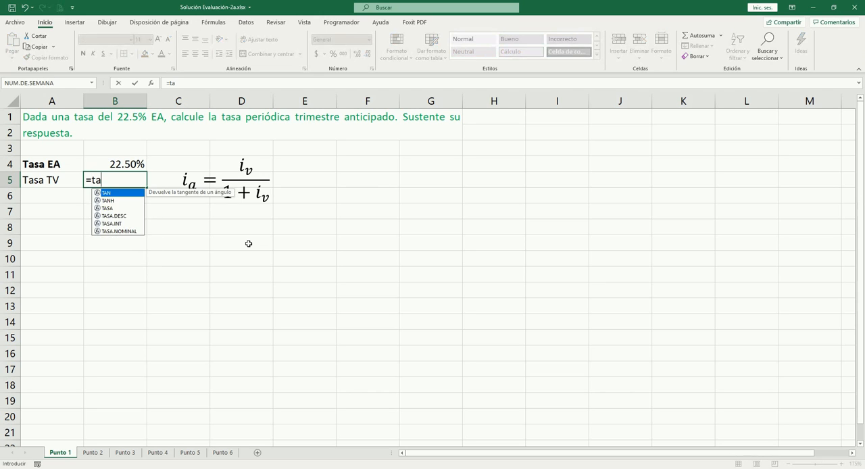
key(Down)
key(Down)
key(Down)
key(Tab)
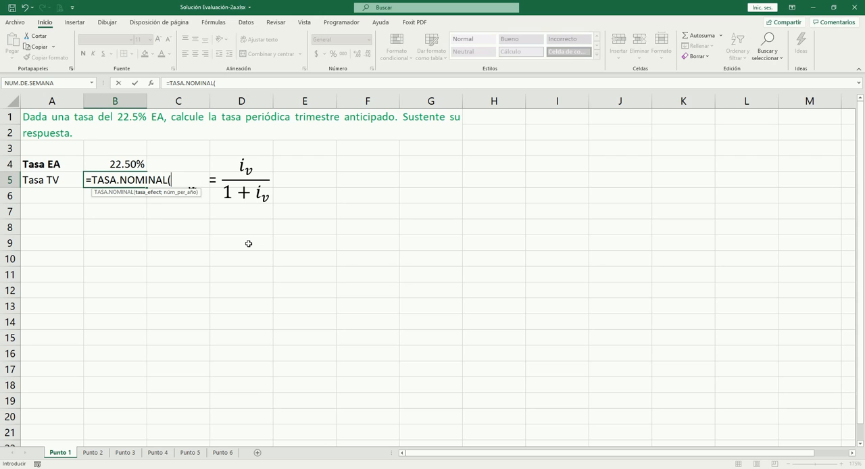
key(Up)
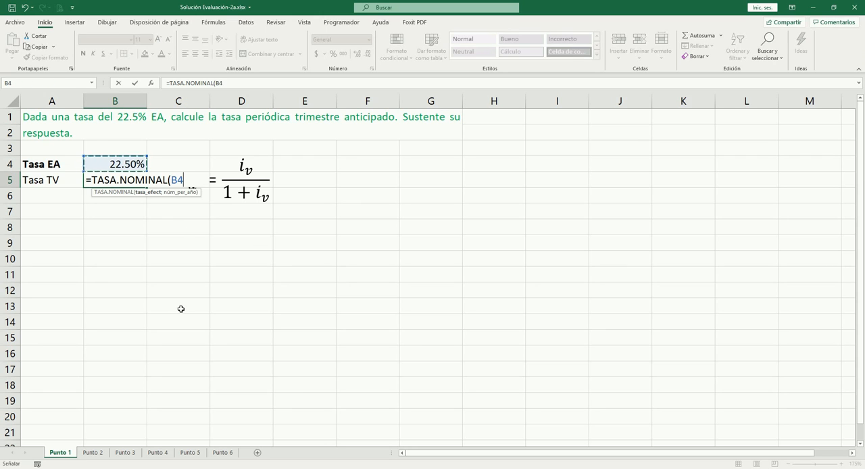
text(;)
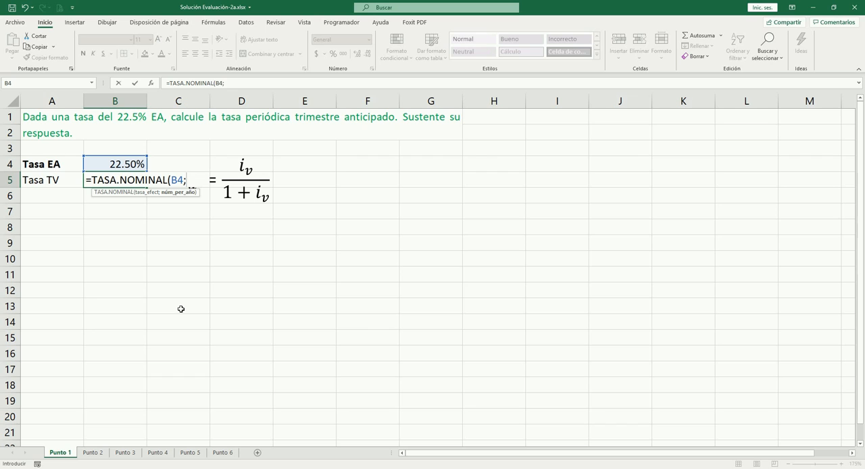
text(4)/)
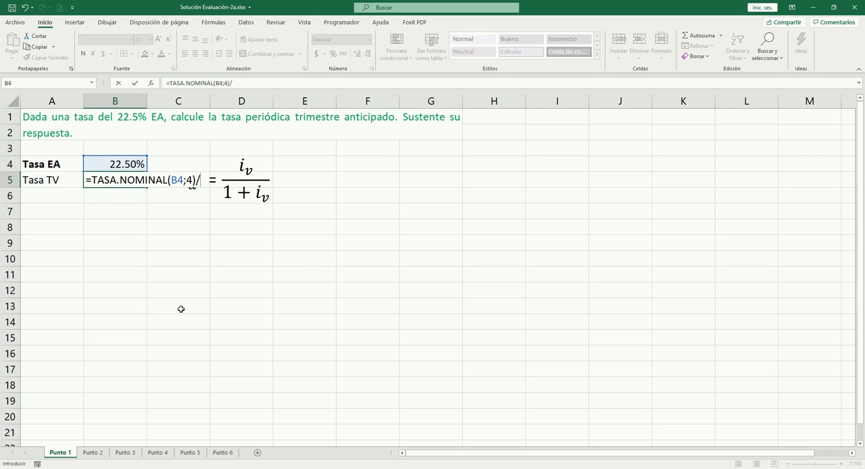
text(4)
key(ctrl+Return)
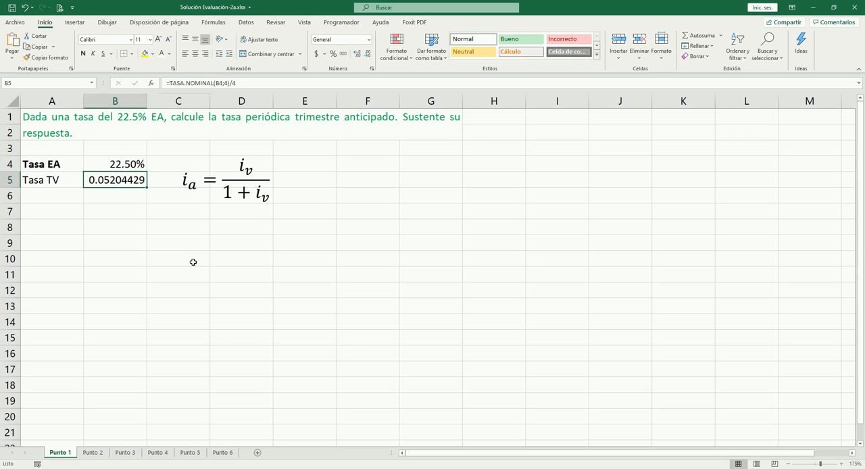
key(ctrl+shift+5)
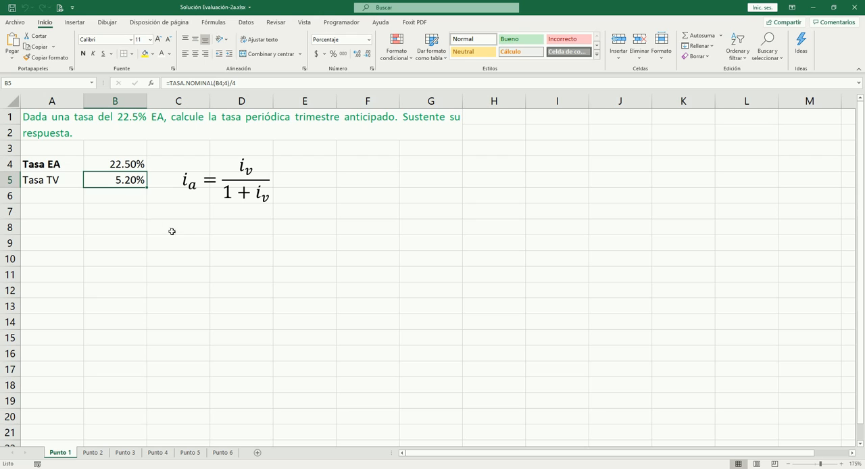
- Make the "Tasa TV" label in A5 bold
click(54, 181)
key(ctrl+n)
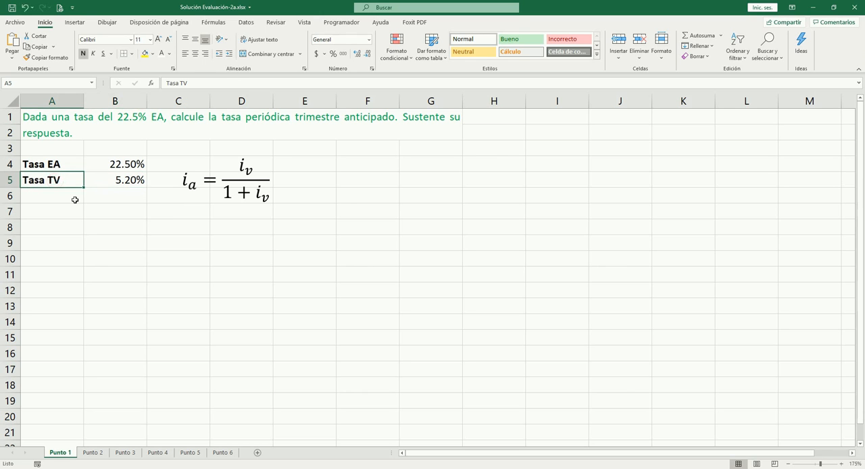
key(Down)
key(Down)
key(Up)
key(Up)
key(Down)
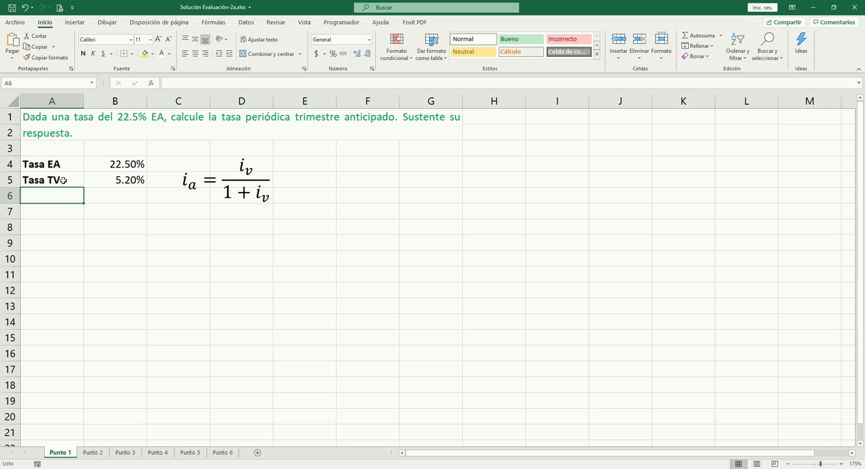
- Change the label in A5 to "Tasa PTV"
click(63, 180)
key(F2)
key(Home)
key(Right)
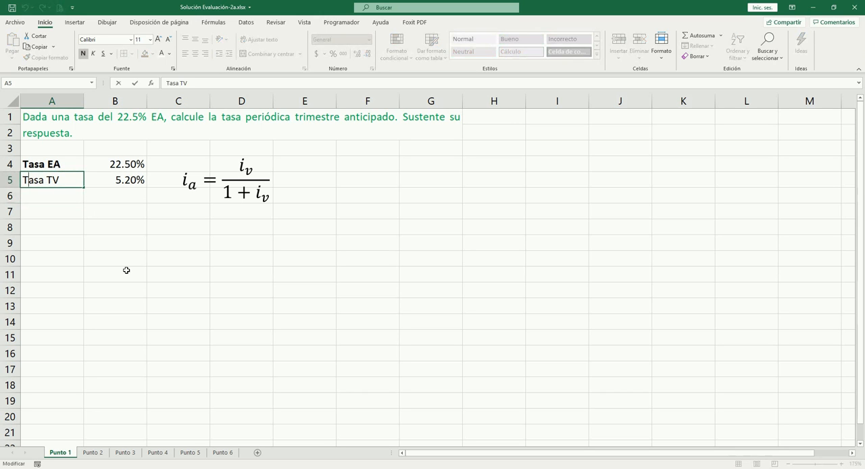
text(P)
key(Tab)
key(Left)
key(Down)
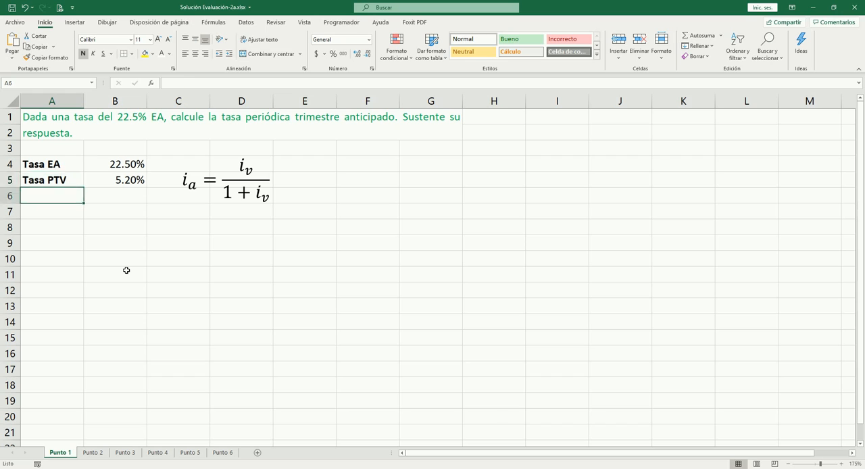
key(Up)
key(Down)
key(Up)
key(Right)
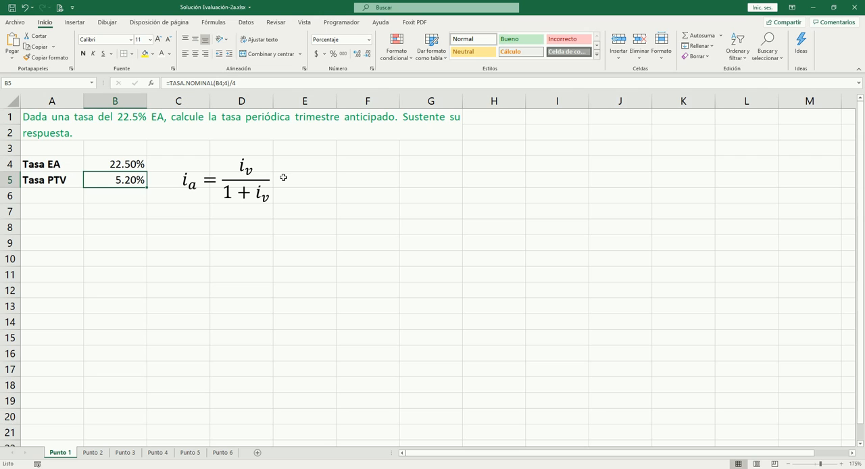
click(49, 197)
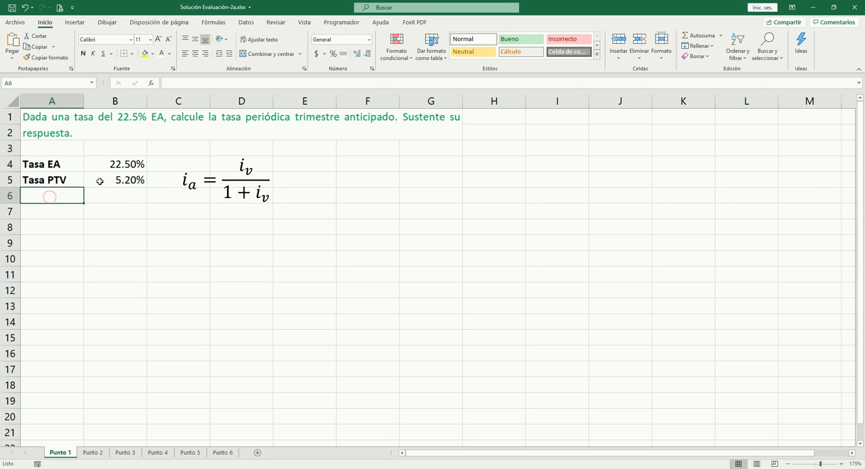
click(129, 181)
click(81, 182)
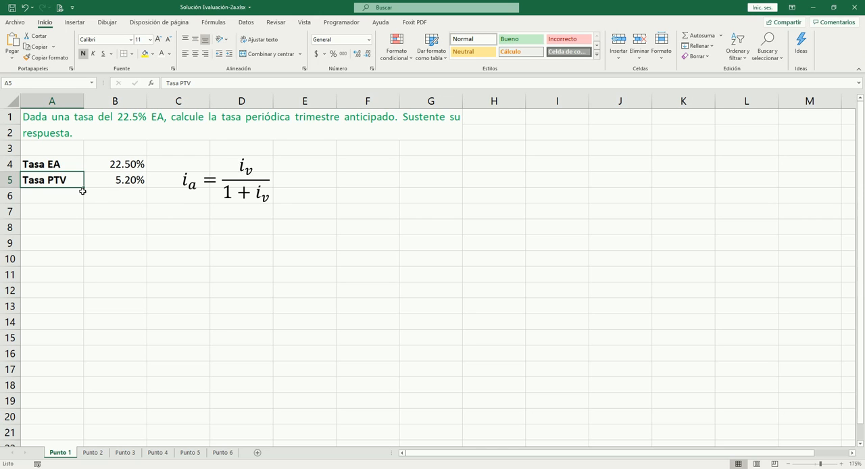
- Enter the label "Tasa PTA" in A6 and make it bold
click(61, 197)
text(Tasa)
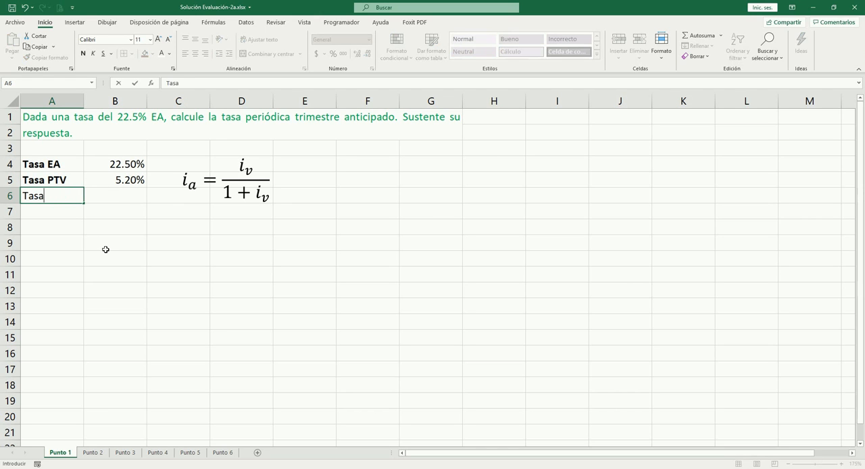
text( PTA)
key(Tab)
key(Left)
key(ctrl+n)
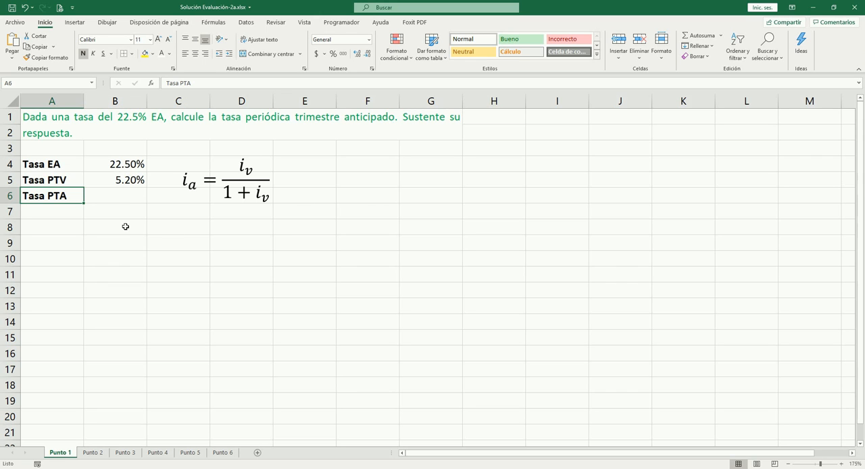
- Calculate the quarterly rate in advance in B6 with the formula =B5/(1+B5)
click(122, 195)
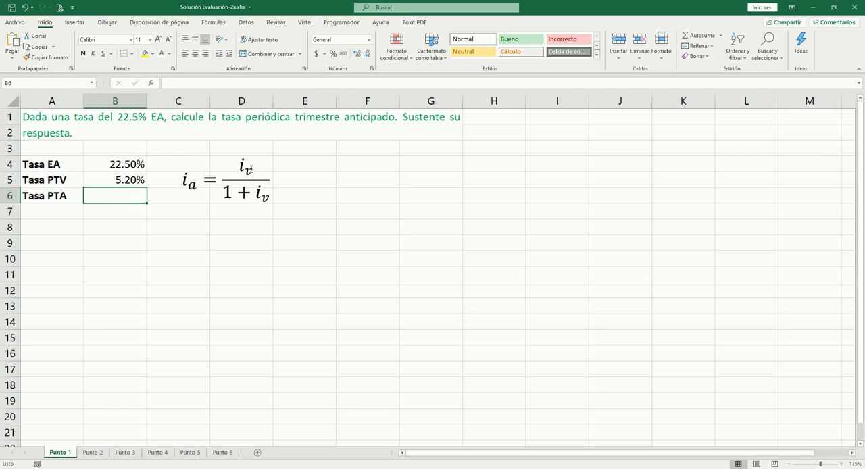
text(=)
key(Up)
text(/)
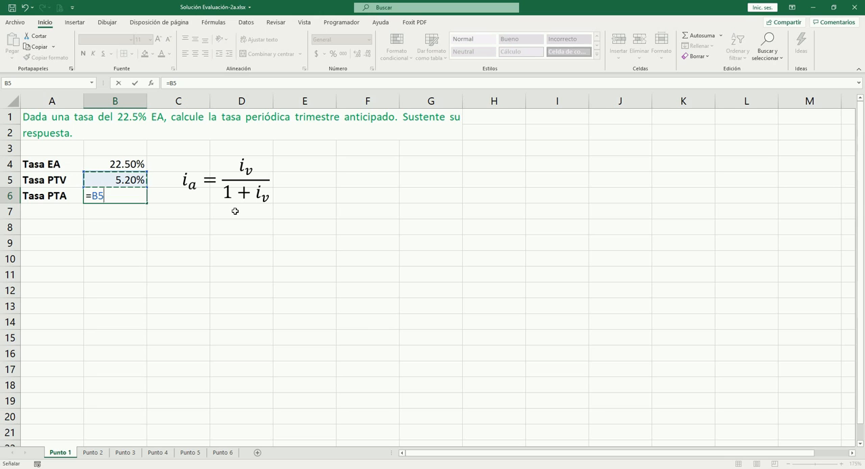
text((1+)
key(Up)
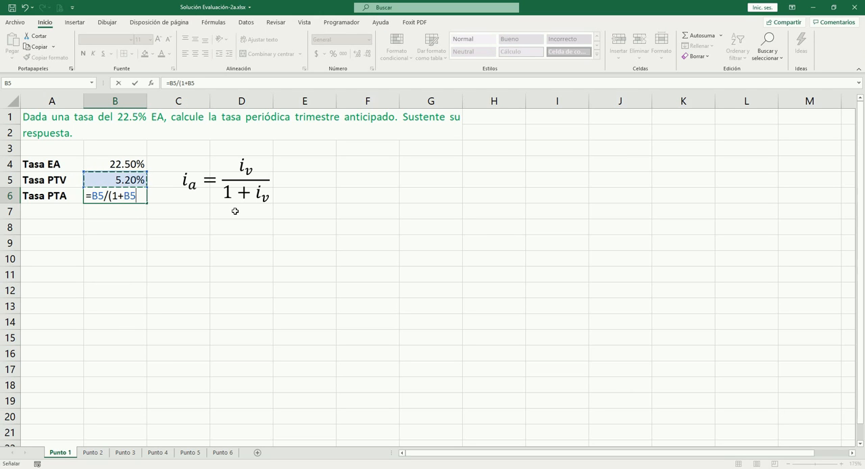
text())
key(ctrl+Return)
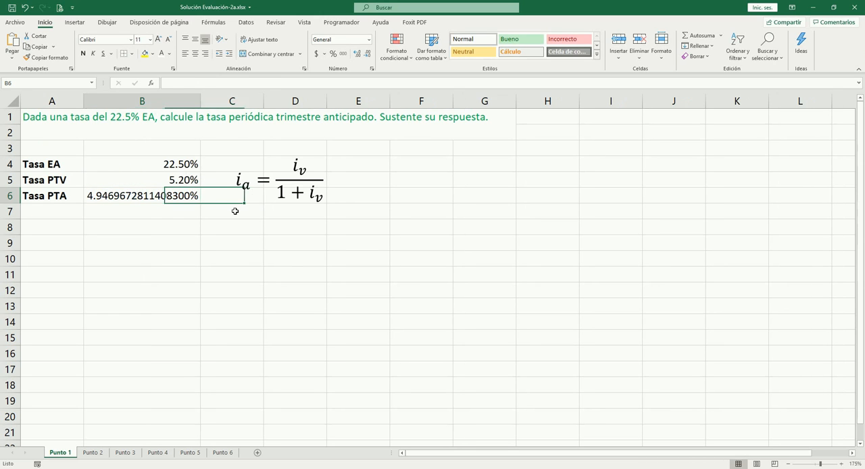
- Format the rate in B6 as a percentage and narrow column B to fit the short percentages
key(ctrl+shift+5)
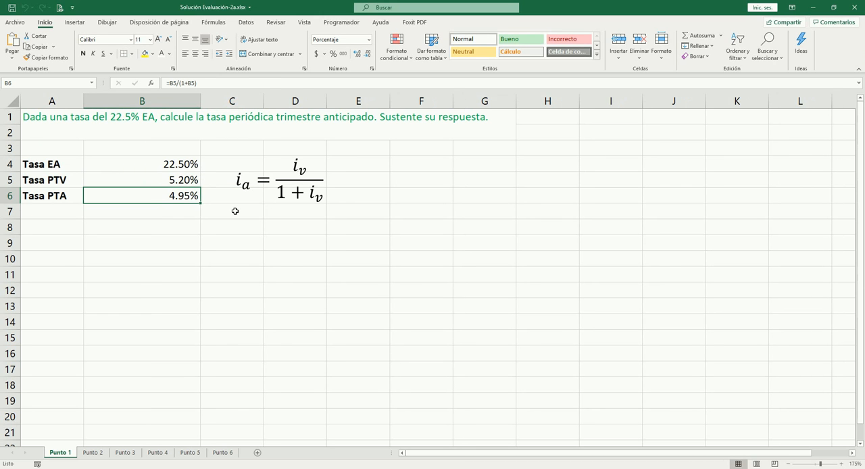
drag(199, 99, 135, 116)
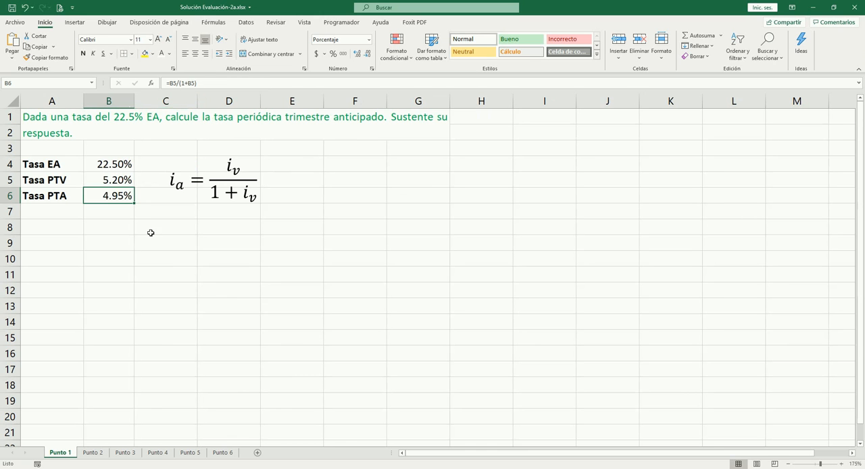
click(150, 238)
- Review the periodic rates and formulas in B5 and B6 along with their labels in column A
click(64, 199)
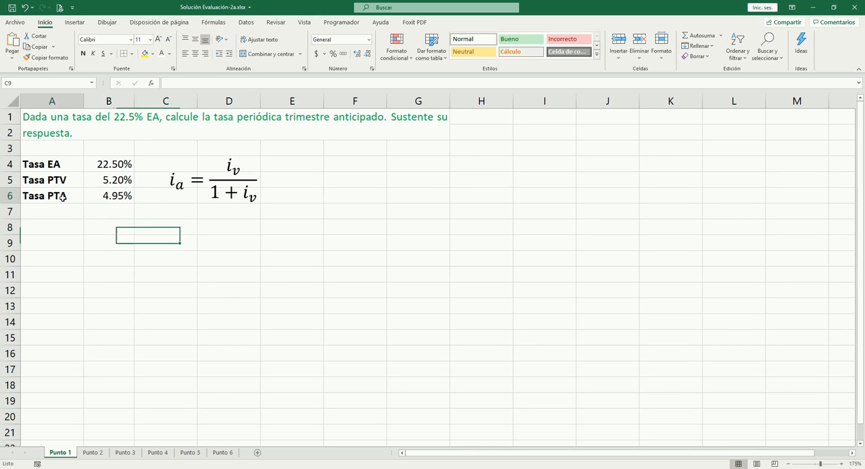
click(114, 198)
click(116, 181)
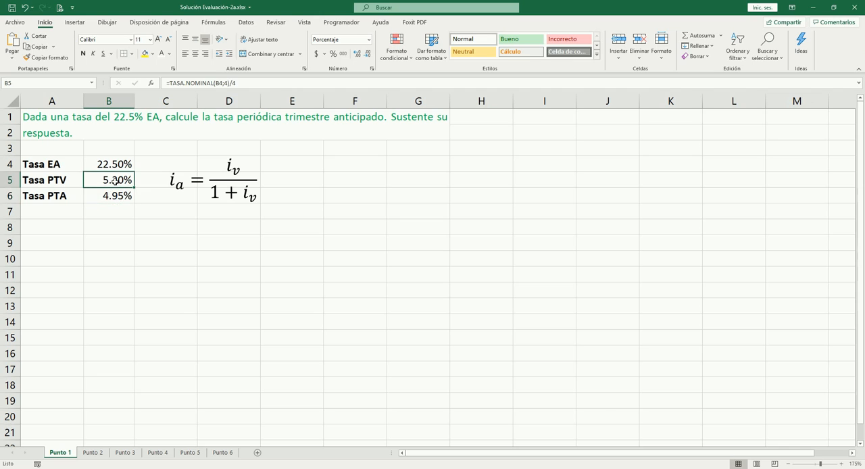
click(115, 196)
click(140, 233)
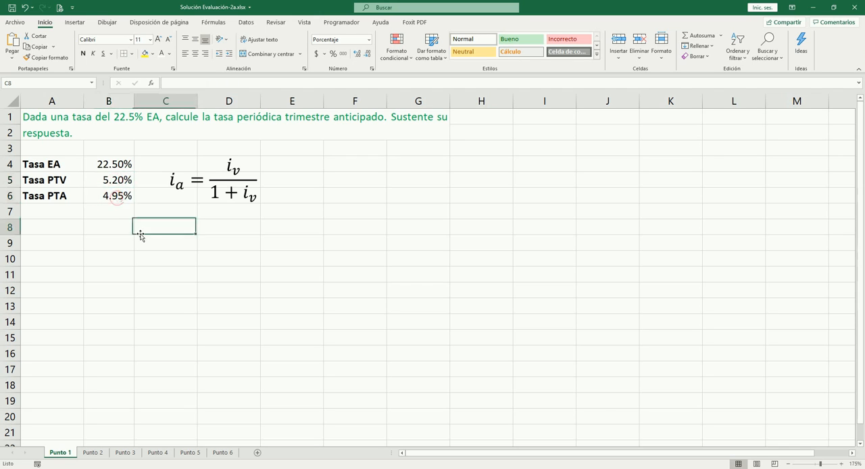
click(73, 184)
key(Down)
key(Right)
key(Left)
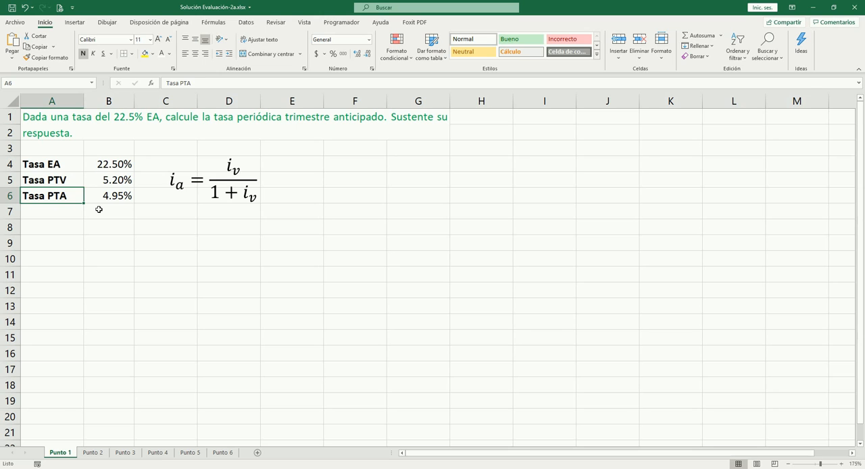
key(Right)
key(Left)
key(Up)
key(Down)
key(Up)
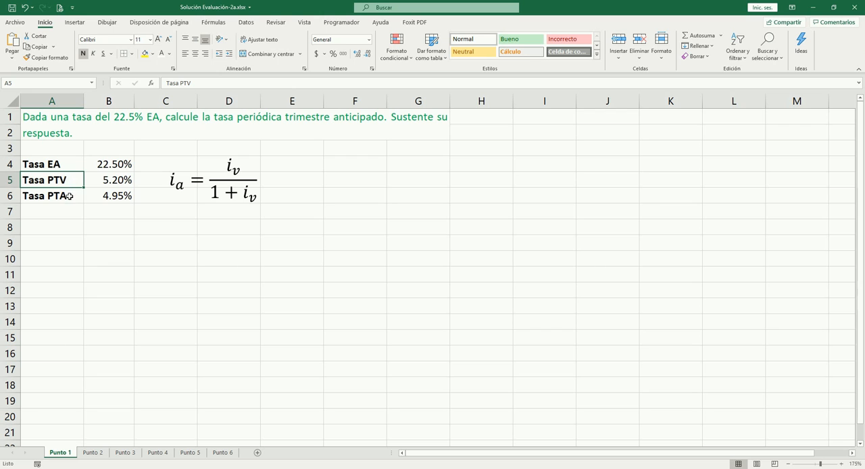
- Move the equation box for the rate in advance slightly further away from the rate values in column B
click(70, 195)
click(213, 180)
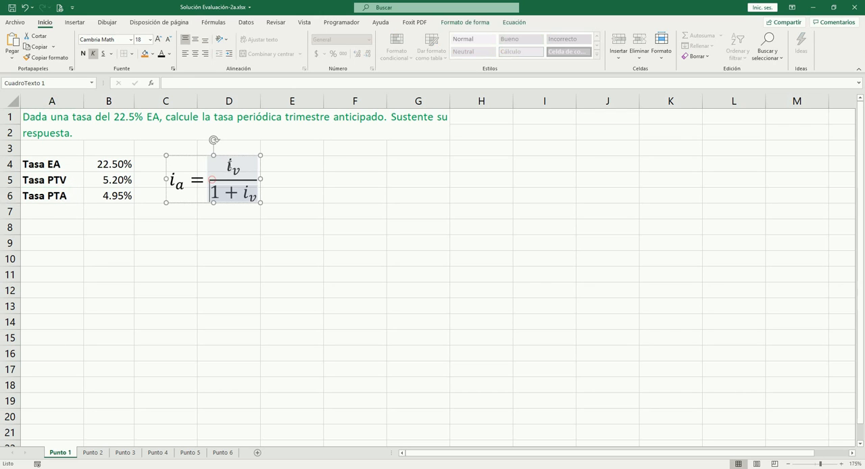
click(267, 164)
click(242, 153)
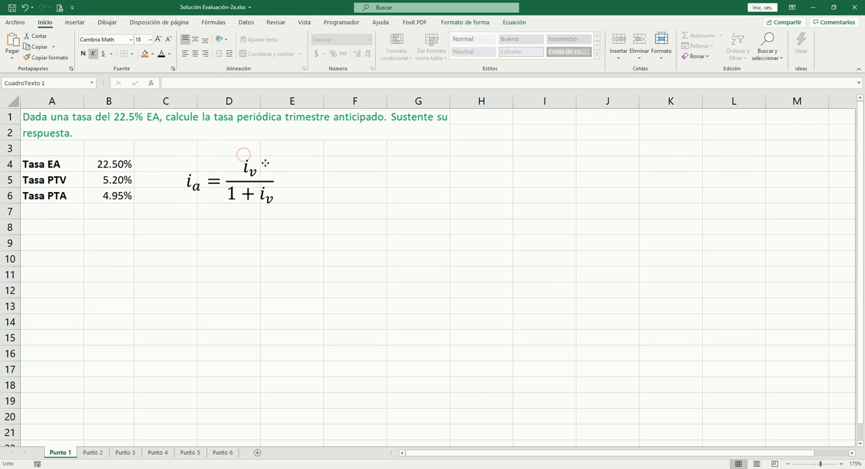
click(344, 197)
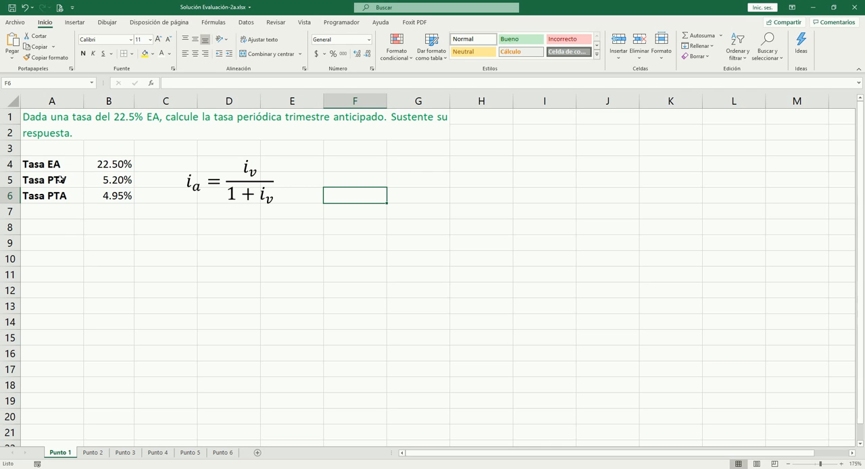
- Inspect the formulas behind the Tasa PTV rate in B5 and the Tasa PTA rate in B6
click(114, 181)
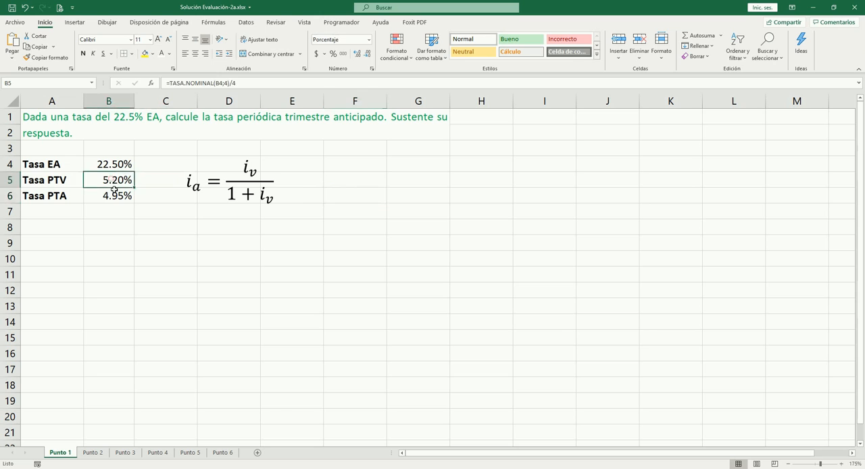
click(116, 194)
click(114, 181)
click(117, 195)
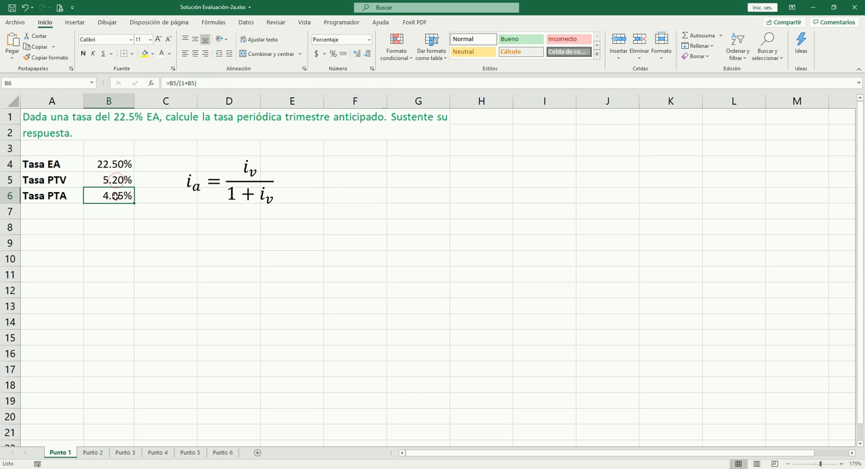
click(174, 241)
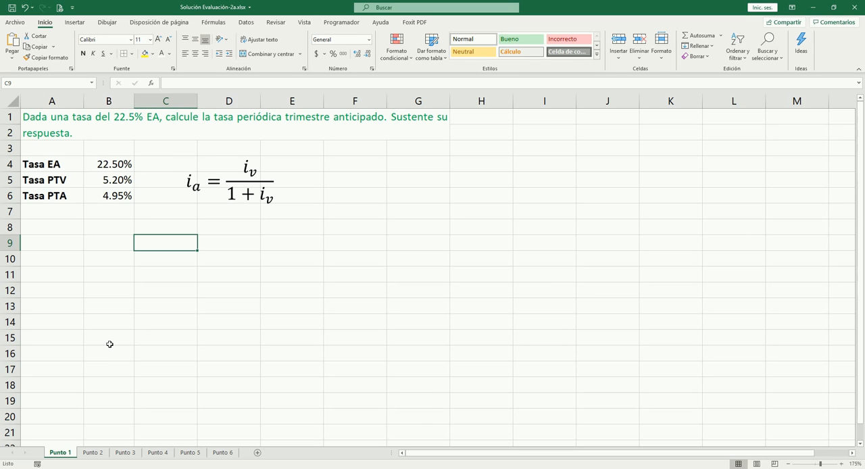
- On the Punto 2 sheet, enter the label "Tasa:" in A5 and the rate 1.1% in B5
key(ctrl+Page_Down)
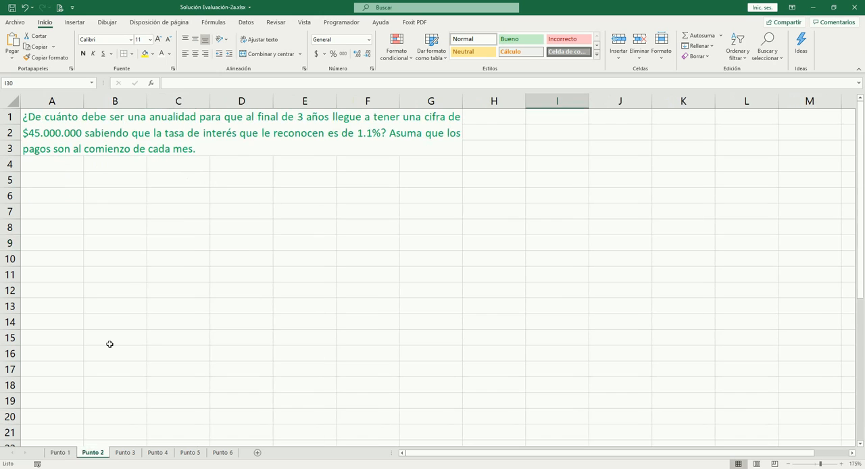
click(88, 197)
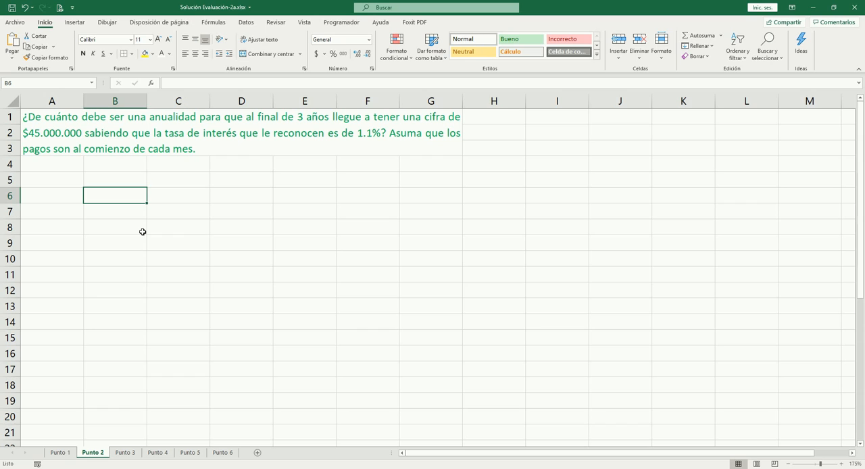
key(Up)
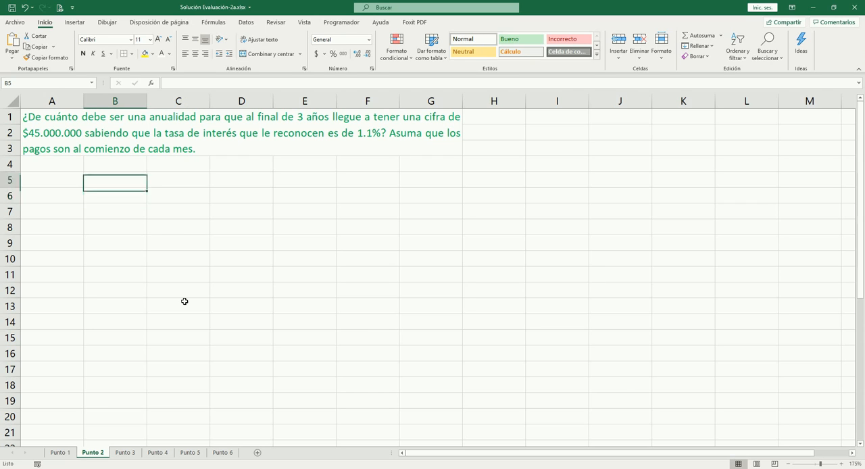
key(Left)
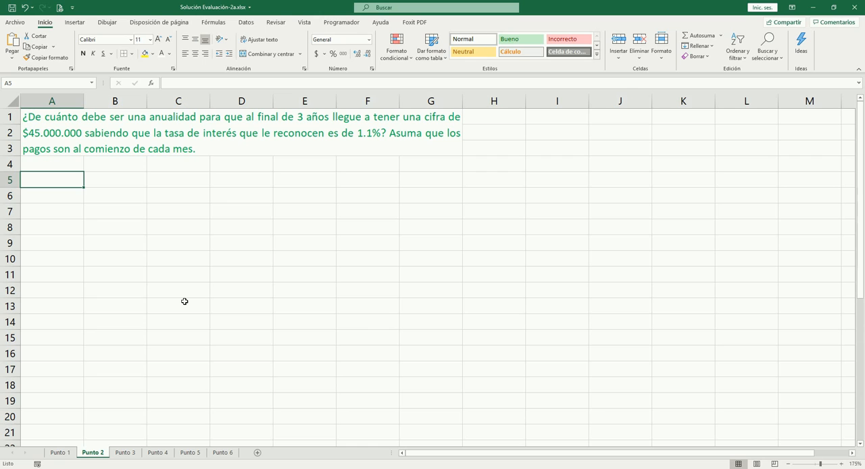
text(Tasa)
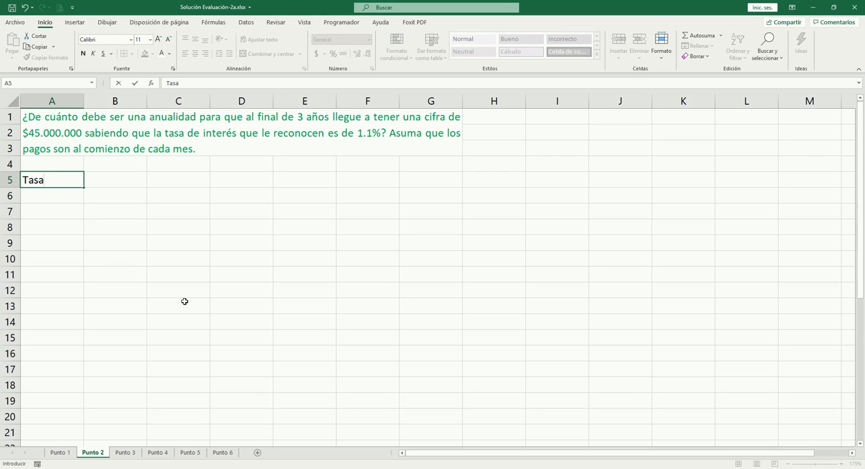
text(:)
key(Tab)
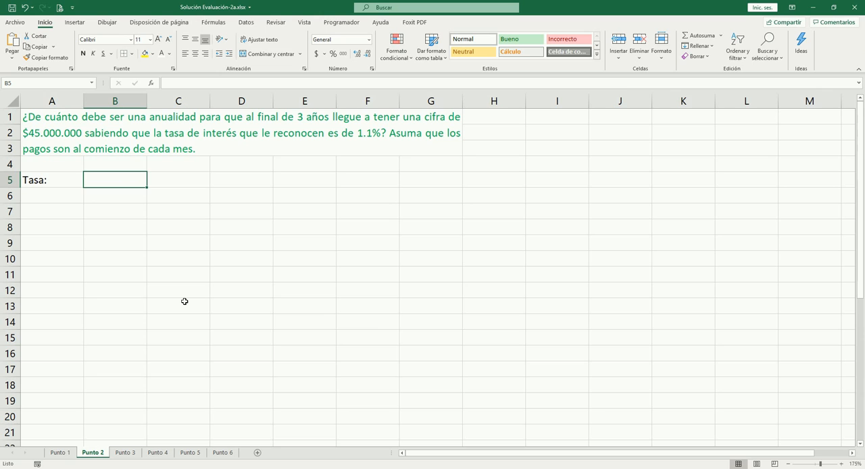
text(1.1)
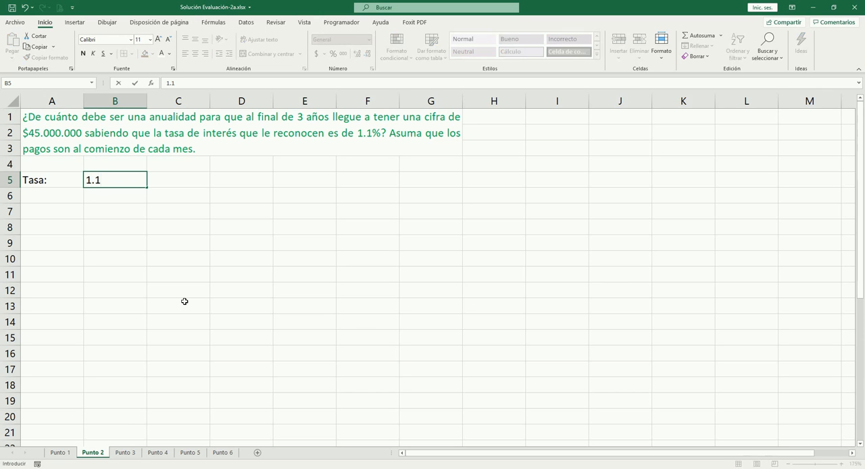
text(0%)
key(Tab)
key(Left)
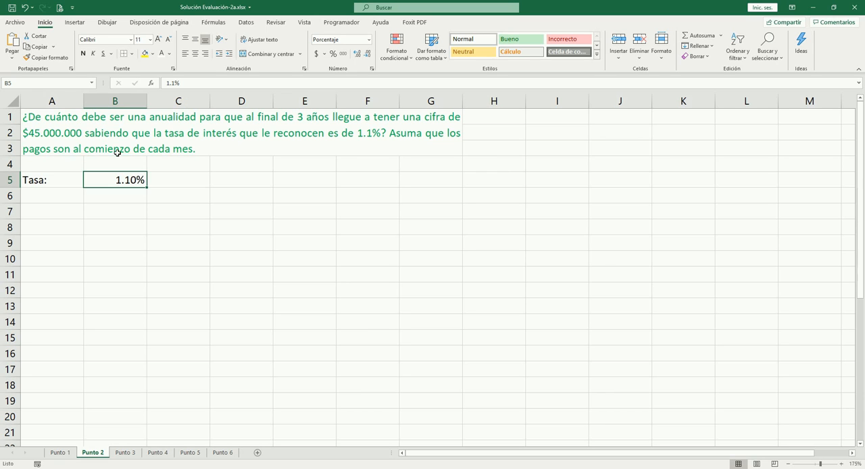
- Enter the label "VF:" in A6 and 45000000 in B6, formatted with thousands separators and no decimals
click(43, 197)
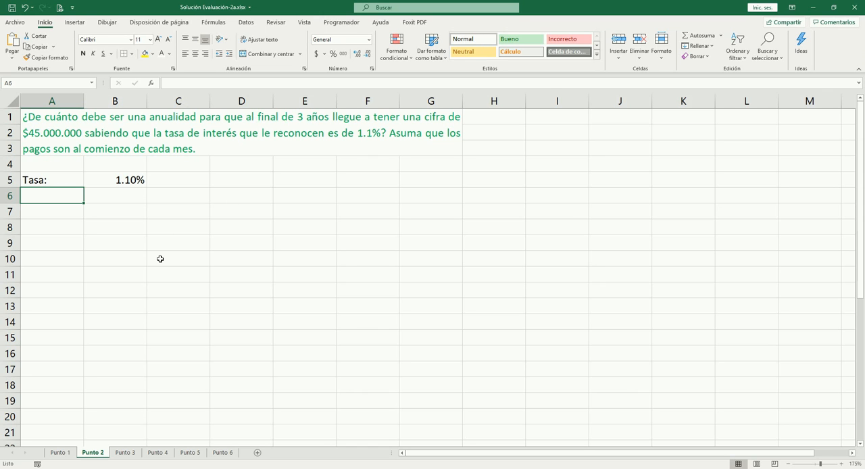
text(VF:)
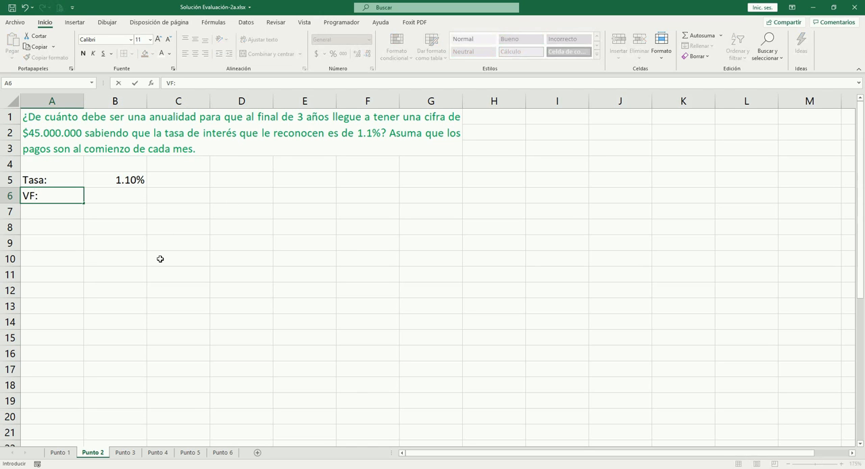
key(Tab)
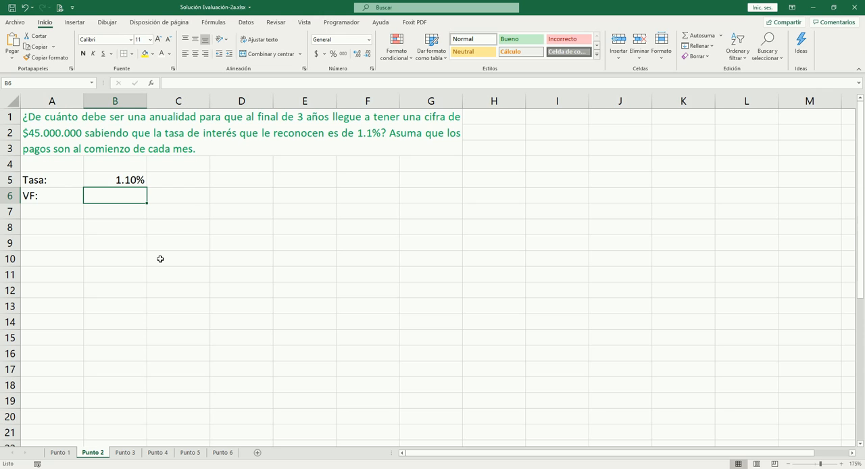
text(4500)
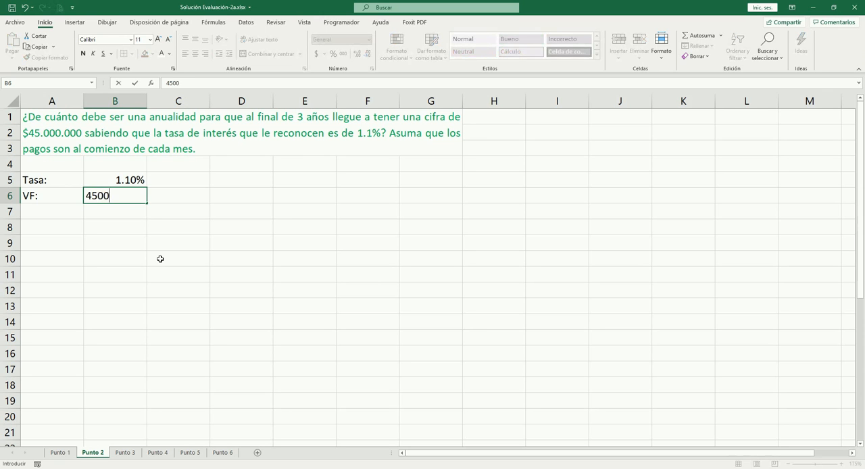
text(0000)
key(Tab)
key(Left)
key(ctrl+shift+1)
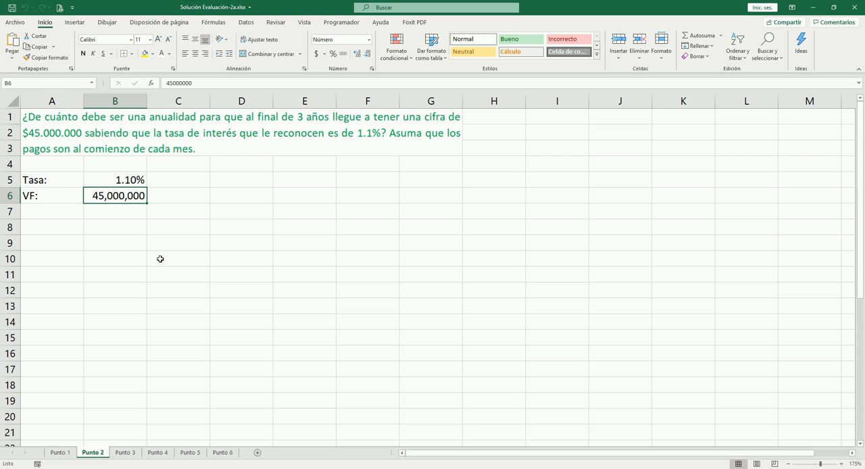
- Enter the label "A:" in A7 and make the labels in A5:A7 bold
key(Down)
key(Left)
key(Up)
key(Right)
key(Left)
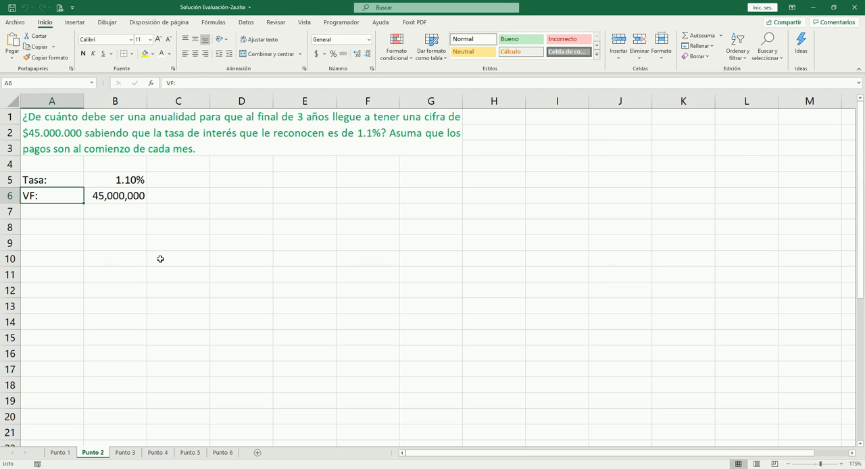
key(Down)
text(A)
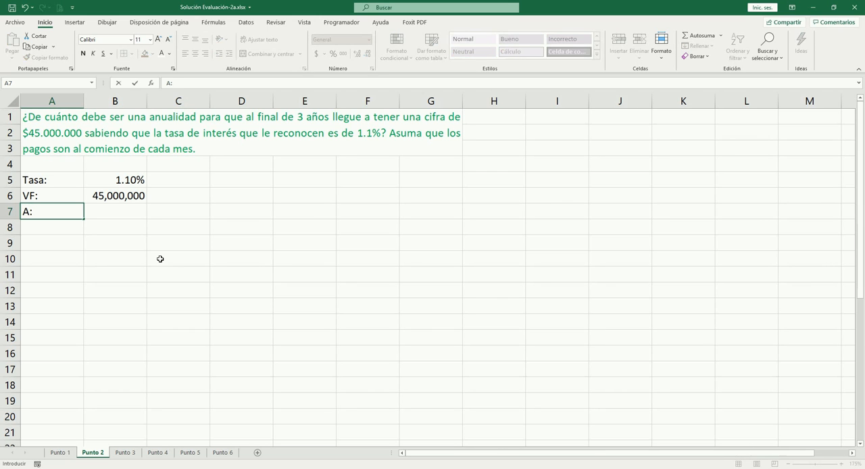
text(:)
key(ctrl+Return)
key(shift+Up)
key(shift+Up)
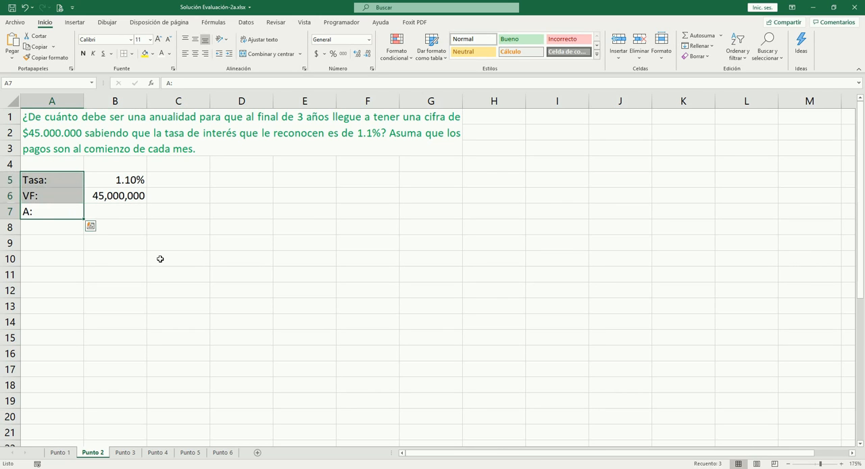
key(ctrl+n)
key(Right)
key(Right)
key(Right)
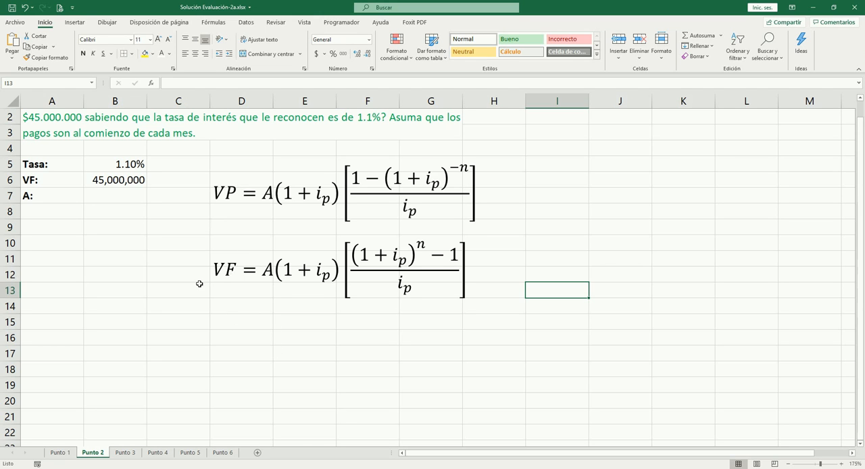
- Replace the label in A7 with "n:" and calculate the number of monthly periods in B7 with +3*12
scroll(199, 284, up, 1)
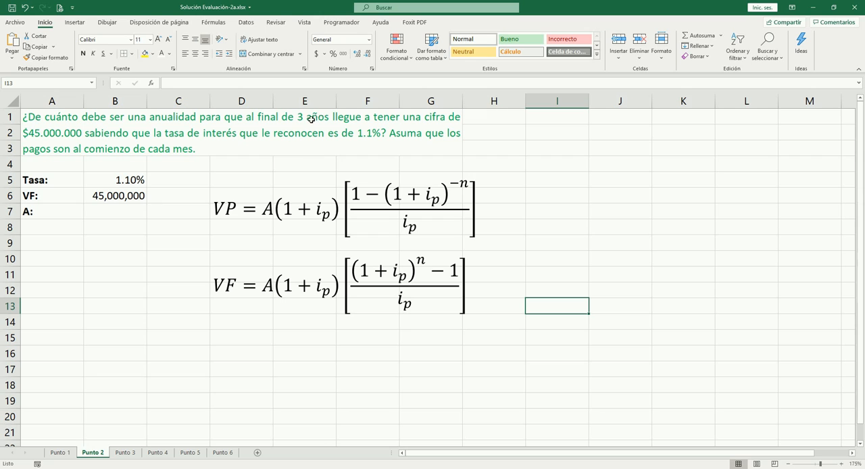
click(52, 227)
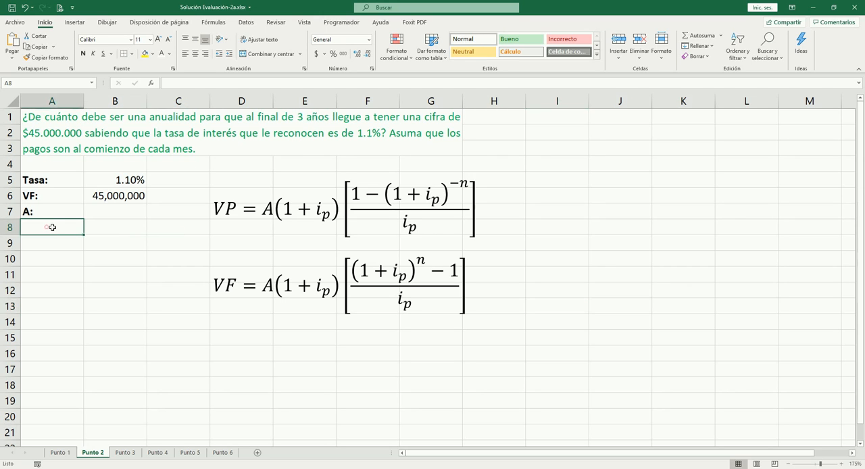
key(Up)
text(n:)
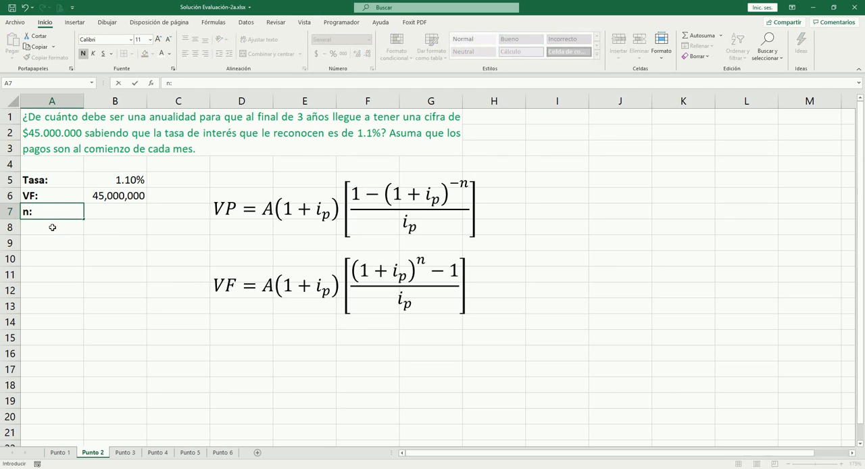
key(Tab)
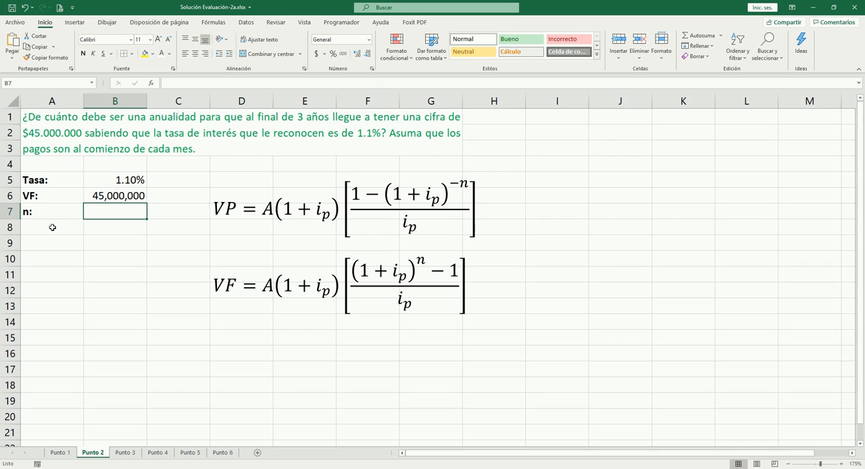
text(+3*1)
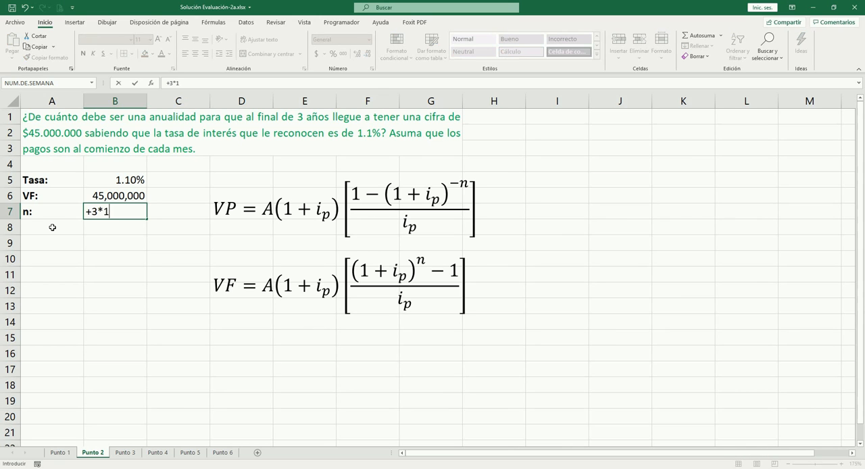
text(2)
key(Tab)
key(Left)
- Enter the label "A:" in A8 in bold for the annuity
click(52, 227)
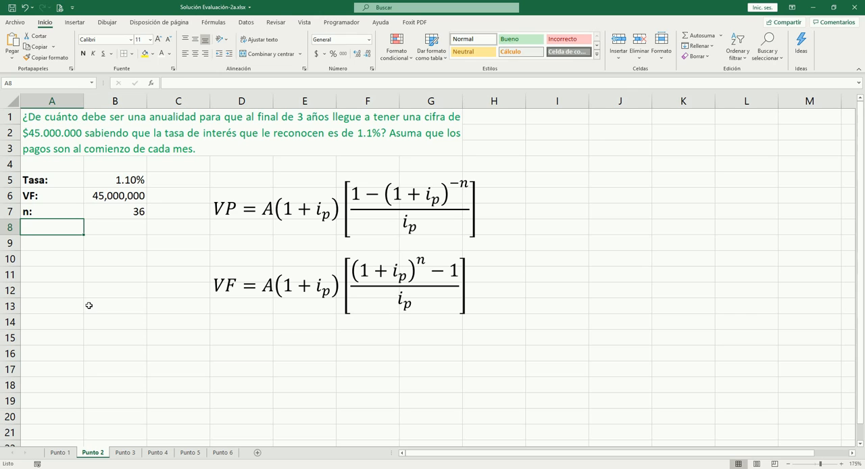
text(A:)
key(ctrl+b)
key(Return)
key(Return)
key(Right)
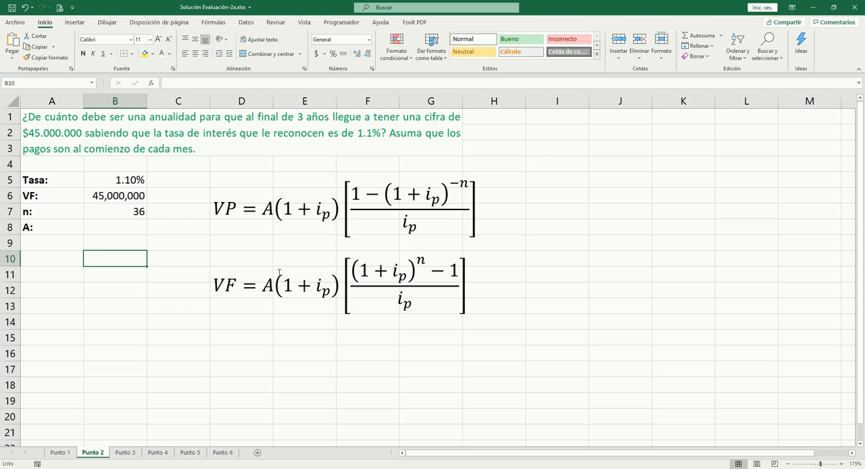
- Compare the known values in B5:B7 with the terms of the VP and VF annuity-due equations
click(124, 181)
drag(123, 196, 125, 213)
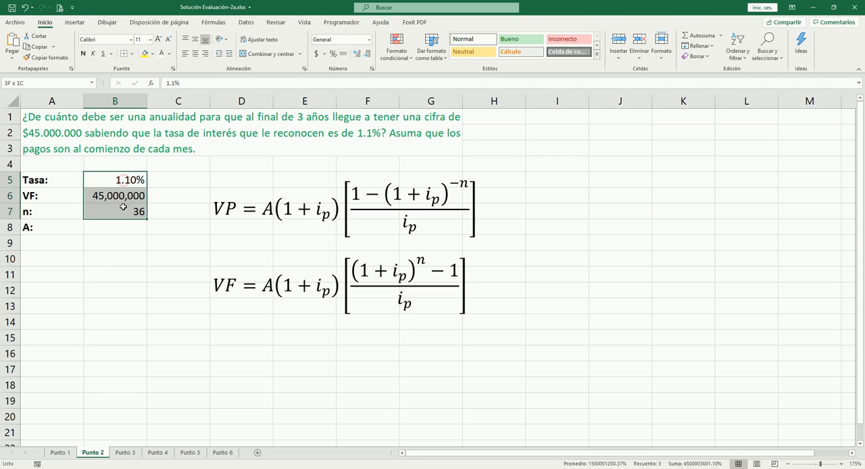
click(295, 281)
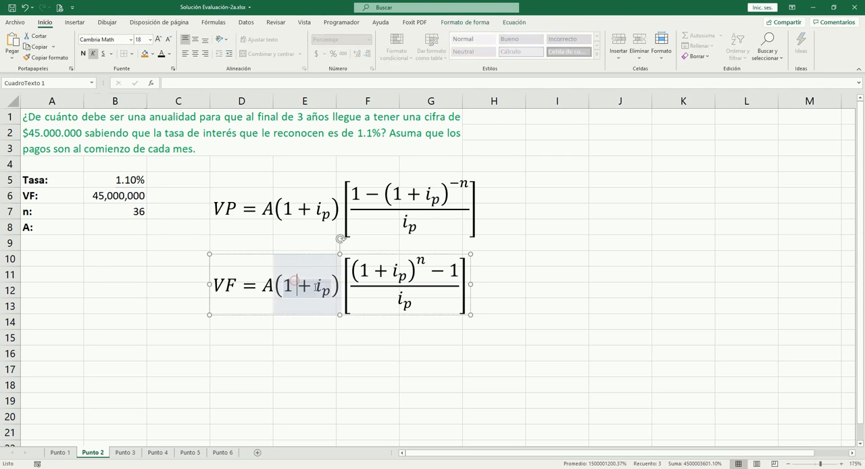
click(298, 217)
click(543, 242)
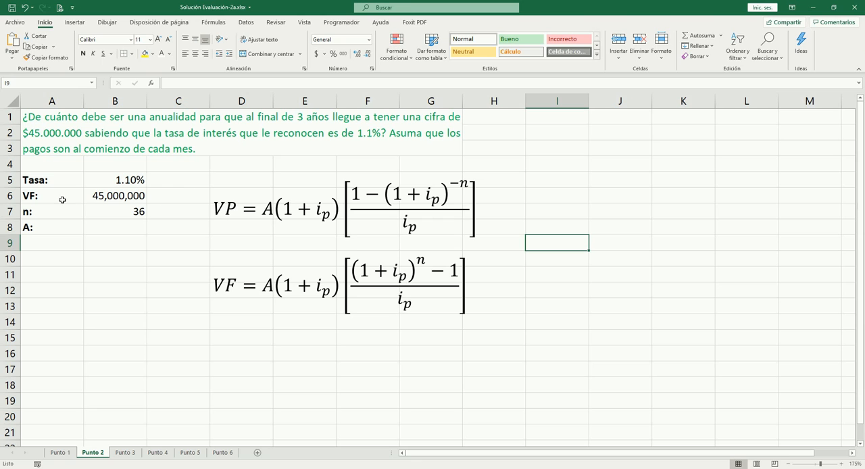
click(266, 218)
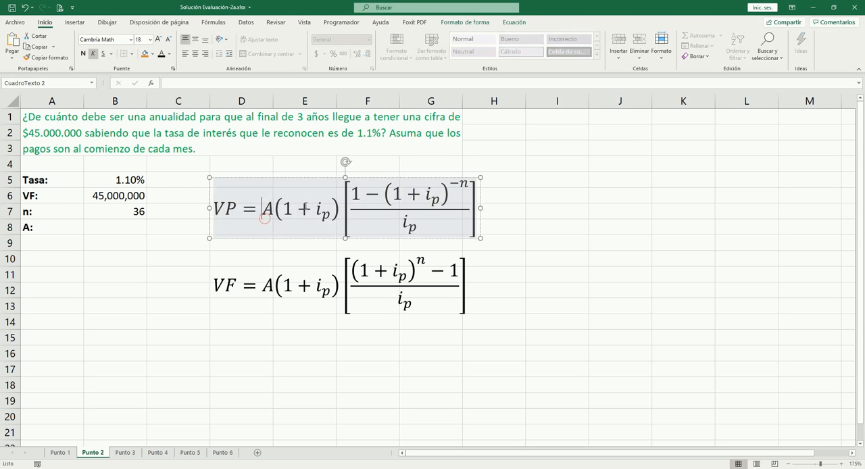
- Delete the VP equation from the sheet, leaving only the VF annuity-due equation
click(494, 331)
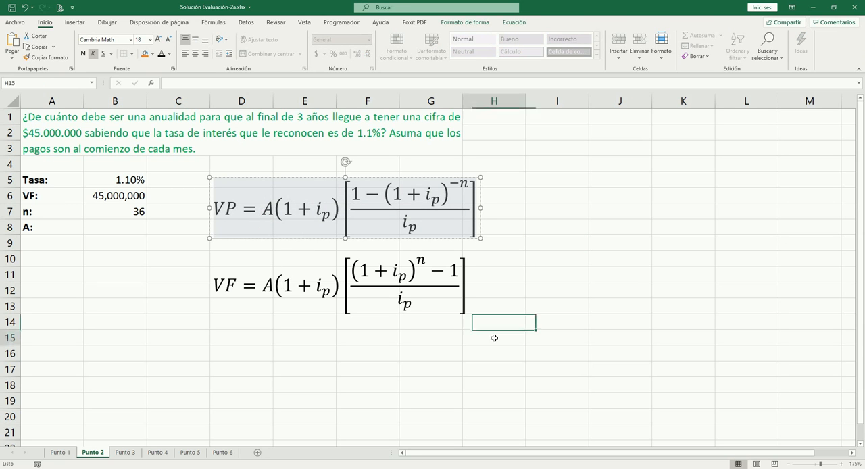
click(284, 284)
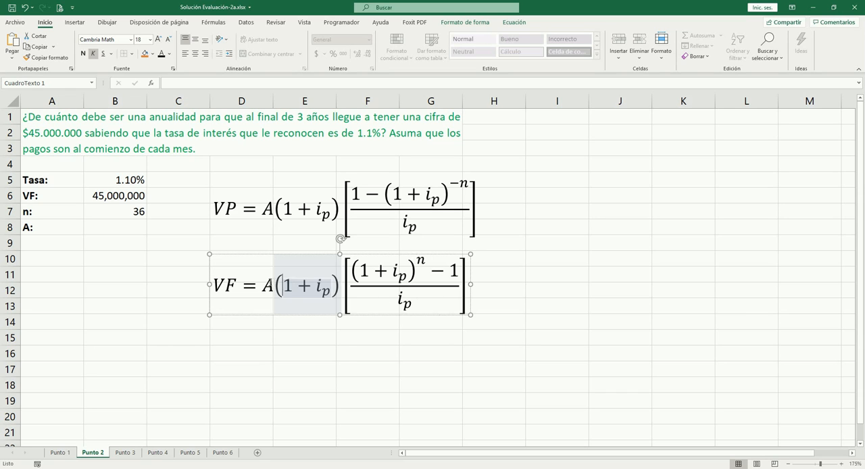
click(297, 329)
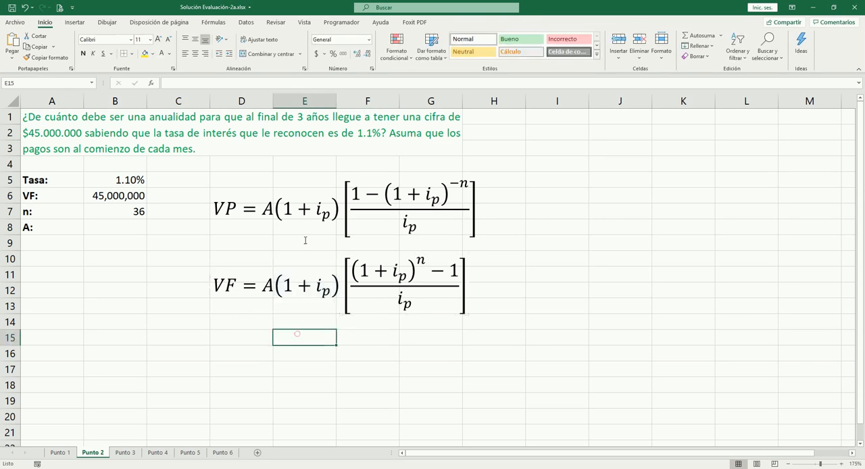
click(273, 215)
key(Escape)
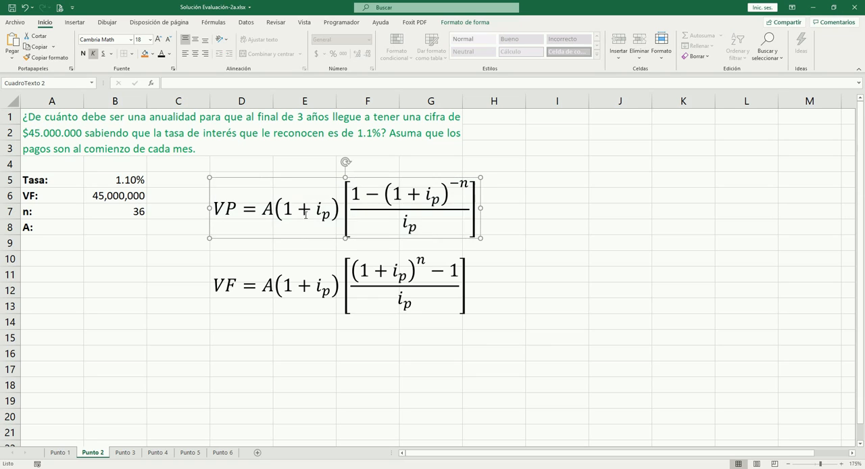
key(Delete)
- Move the VF equation up beside the known values, around rows 5 to 9
click(322, 282)
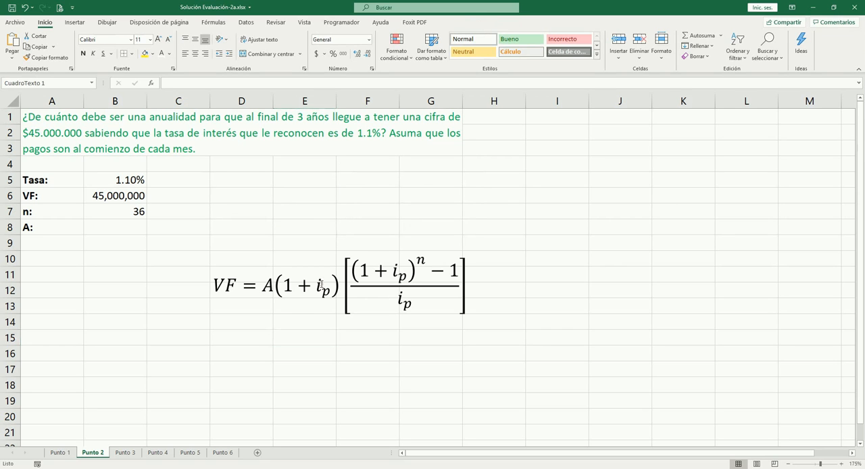
drag(309, 257, 313, 186)
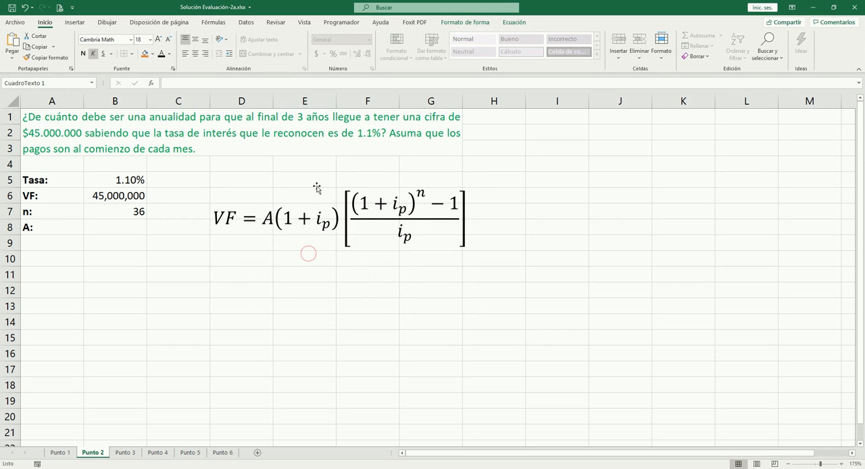
click(282, 272)
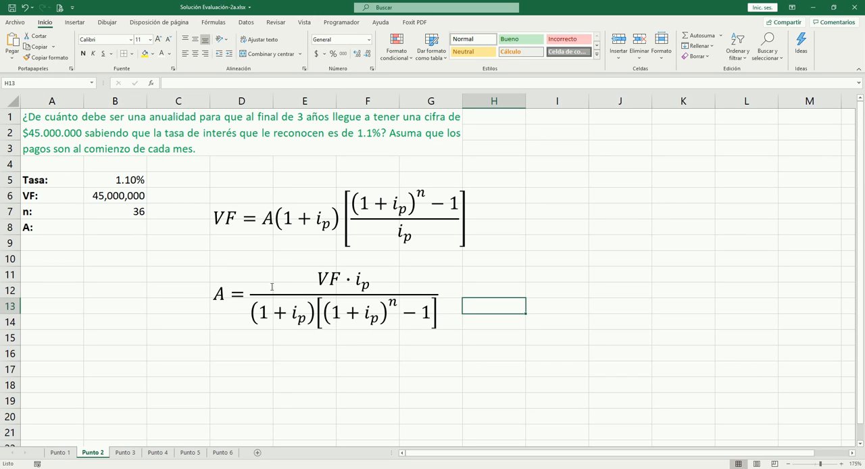
- Begin the annuity formula in B8 with the numerator, the future value times the rate, =B6*B5
click(110, 227)
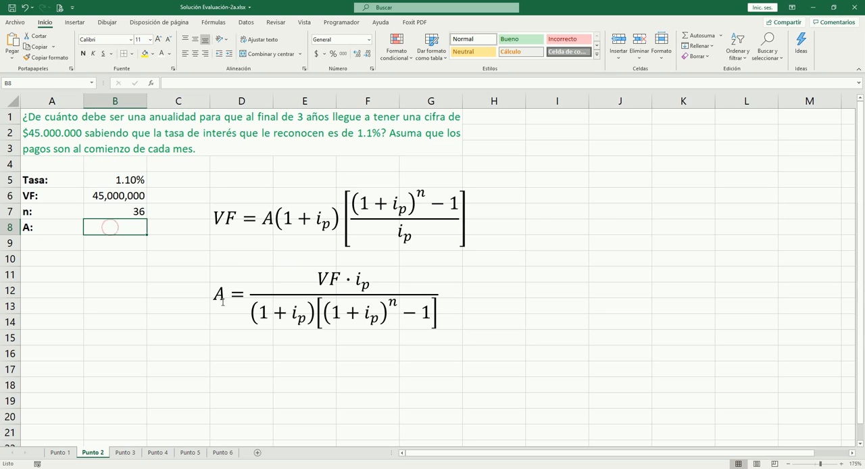
text(=)
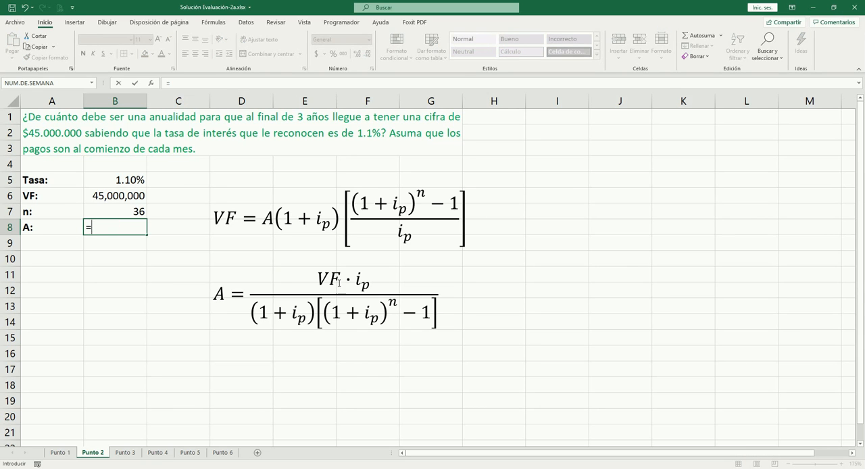
key(Up)
key(Up)
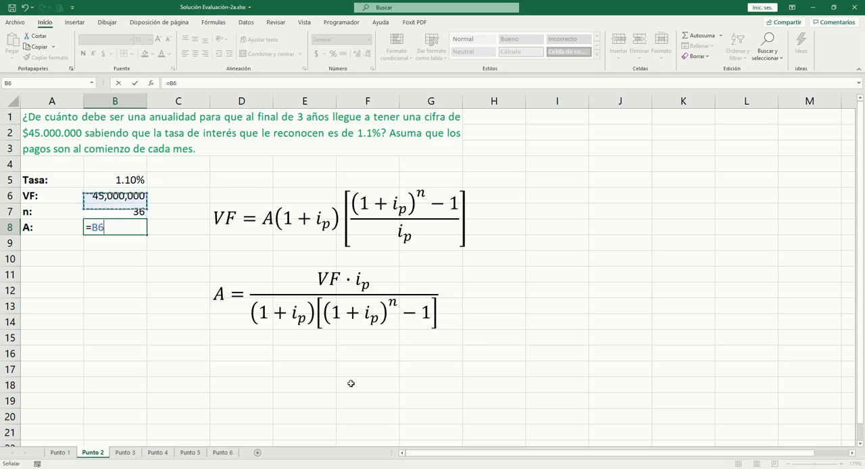
text(*)
key(Up)
key(Up)
key(Up)
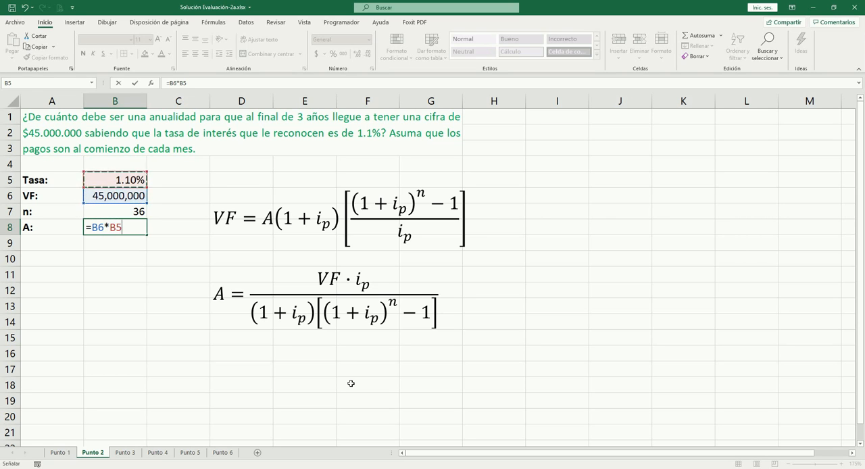
- Open the denominator of the B8 formula and add its first factor, /((1+B5)
text(/()
text(()
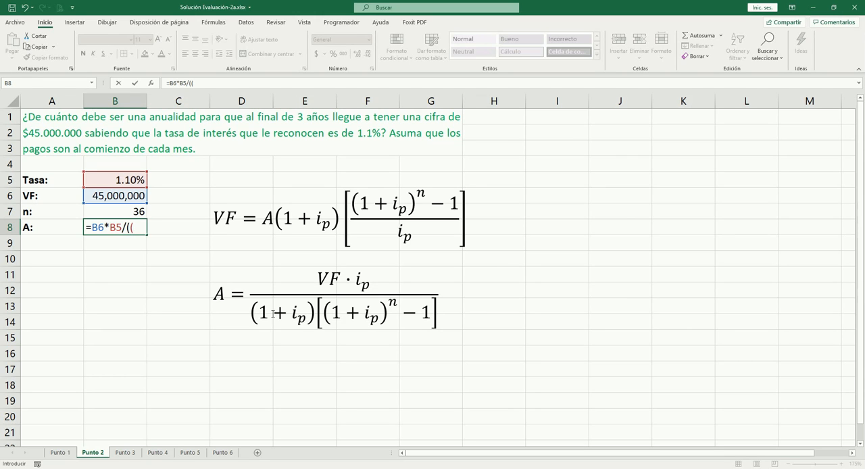
text(1+)
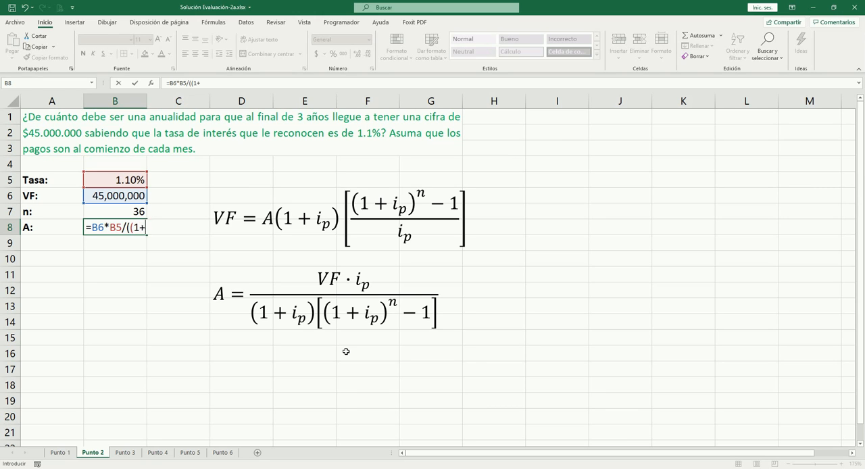
click(140, 180)
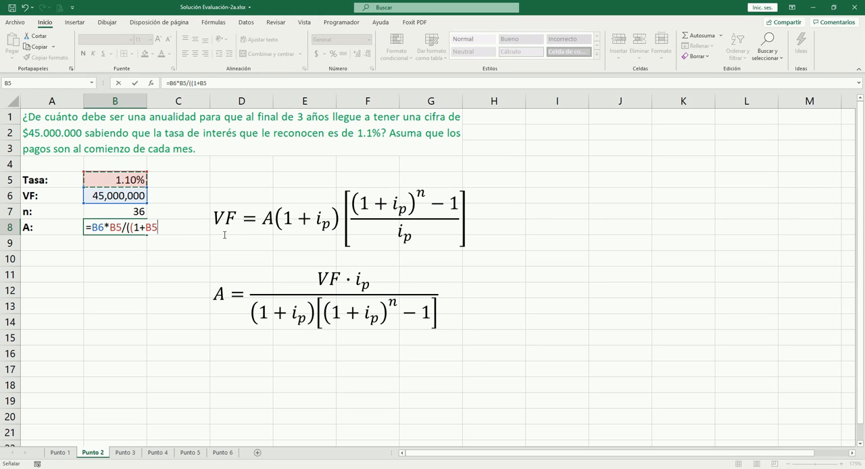
text()*((1+)
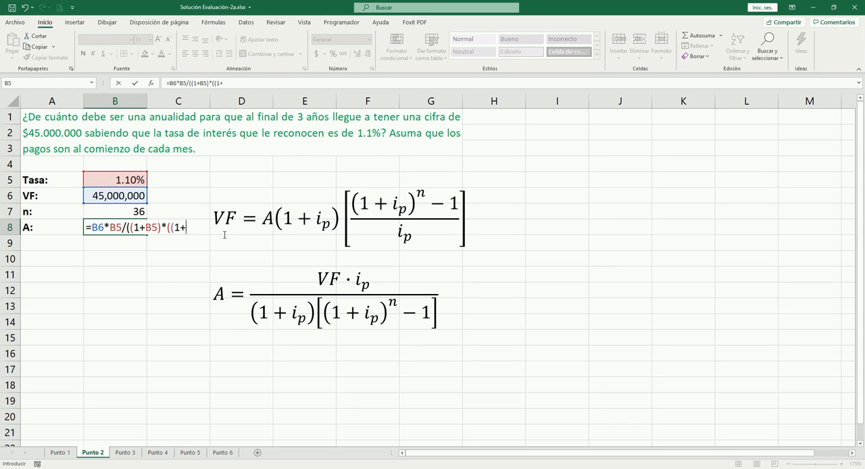
- Complete the denominator with *((1+B5)^B7-1)) and enter the annuity formula in B8
click(124, 179)
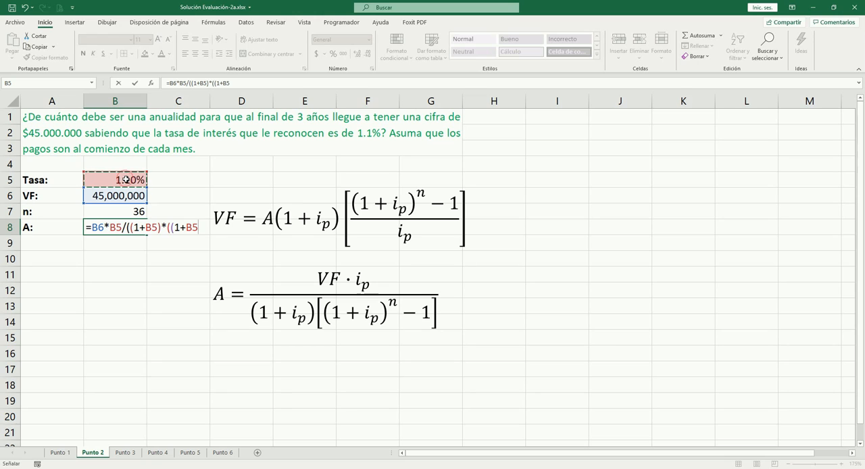
text())
key(BackSpace)
text()^)
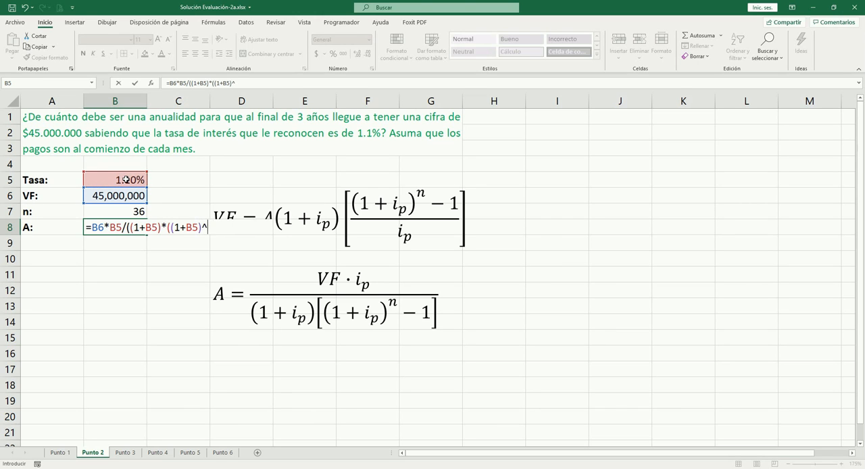
click(132, 211)
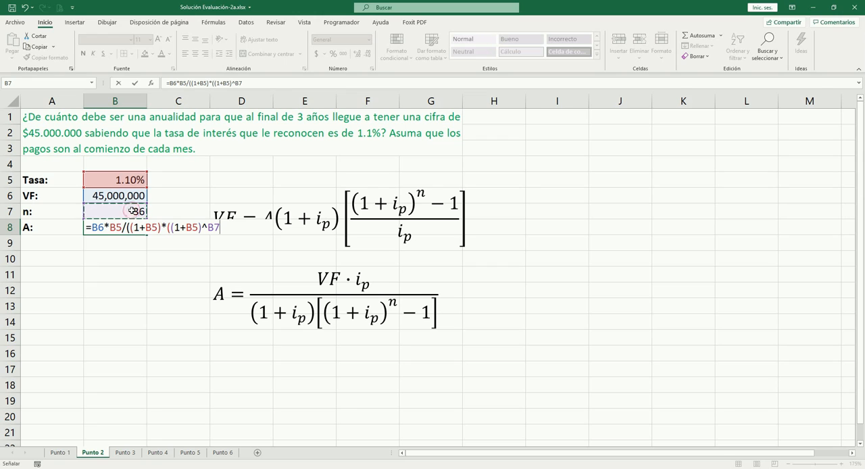
text(-1)))
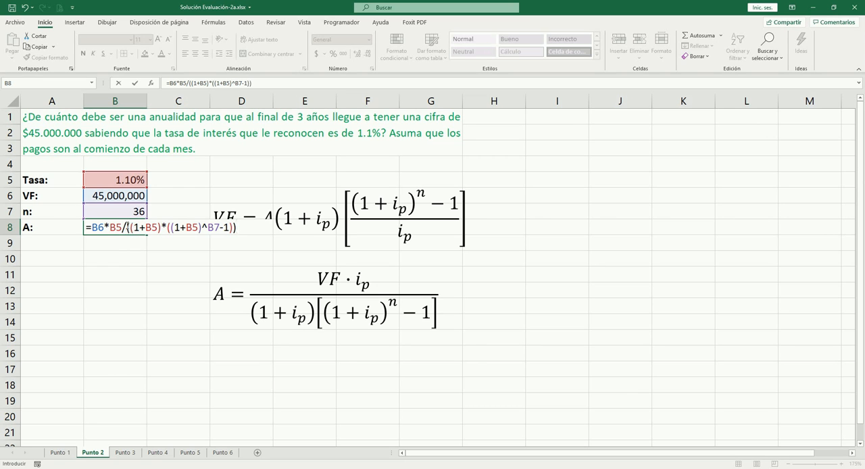
key(Tab)
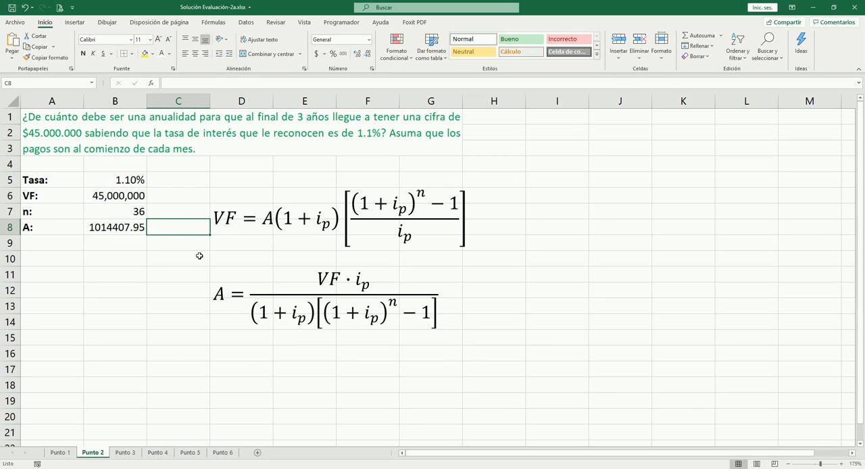
- Format the annuity in B8 with thousands separators and no decimals
key(Left)
key(ctrl+shift+1)
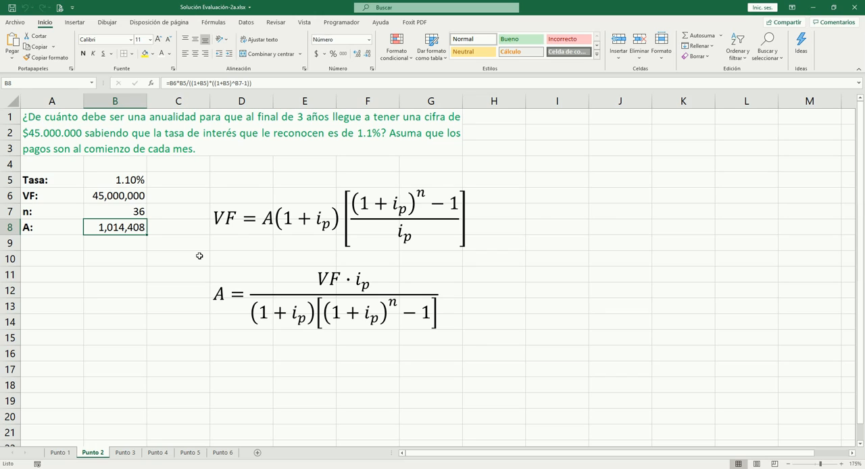
key(Down)
key(Up)
- Calculate the total of the payments in B10 with +B8*36 and format it with thousands separators and no decimals
click(123, 261)
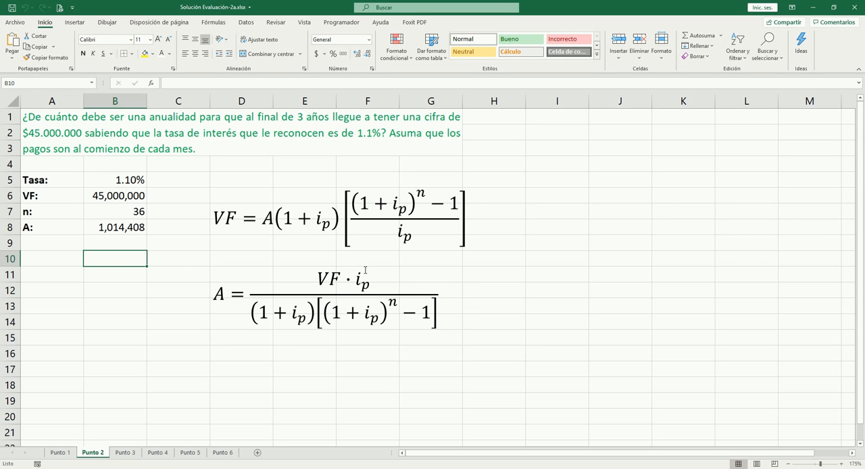
text(+)
key(Up)
key(Up)
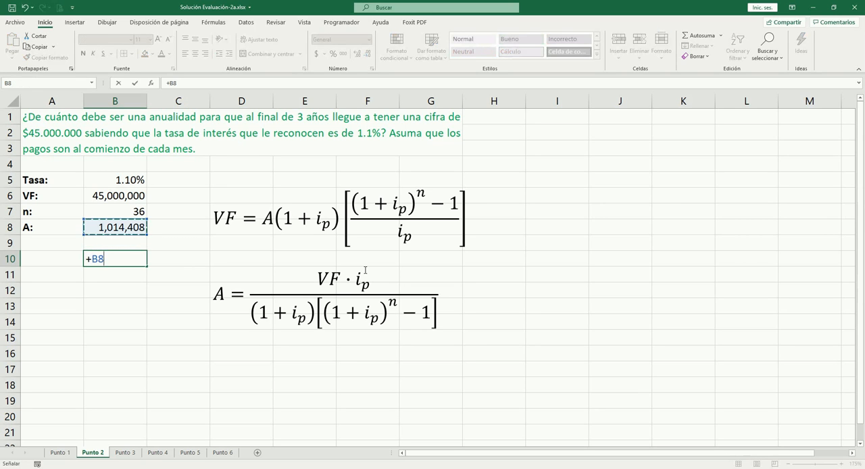
text(*36)
key(Tab)
key(Left)
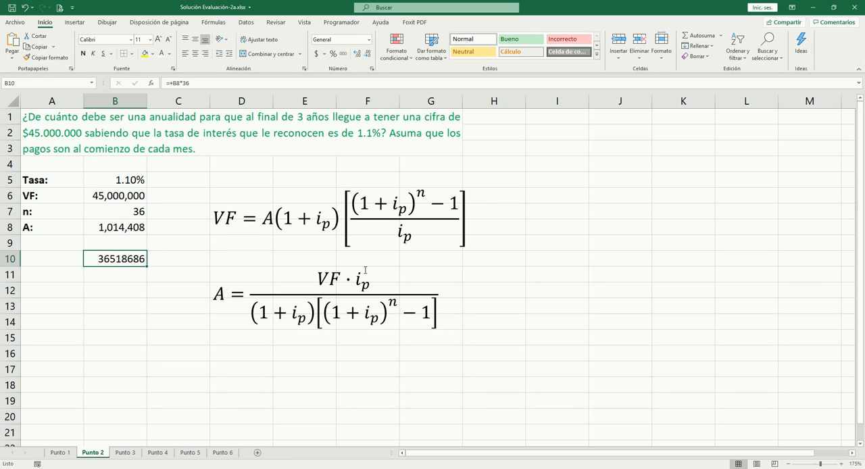
key(ctrl+shift+1)
- Compare the total payments in B10 with the values above it and clear B10
key(Up)
key(Down)
key(Up)
key(Up)
key(Up)
key(Up)
key(Up)
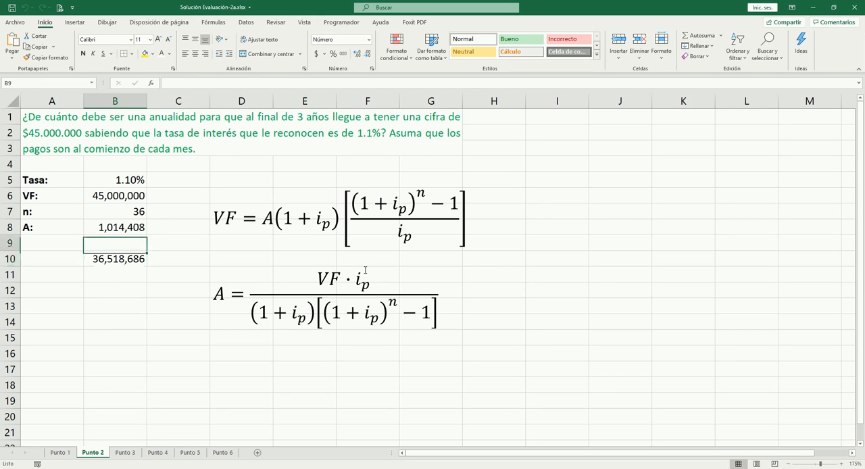
key(Down)
key(Down)
key(Down)
key(Down)
key(Down)
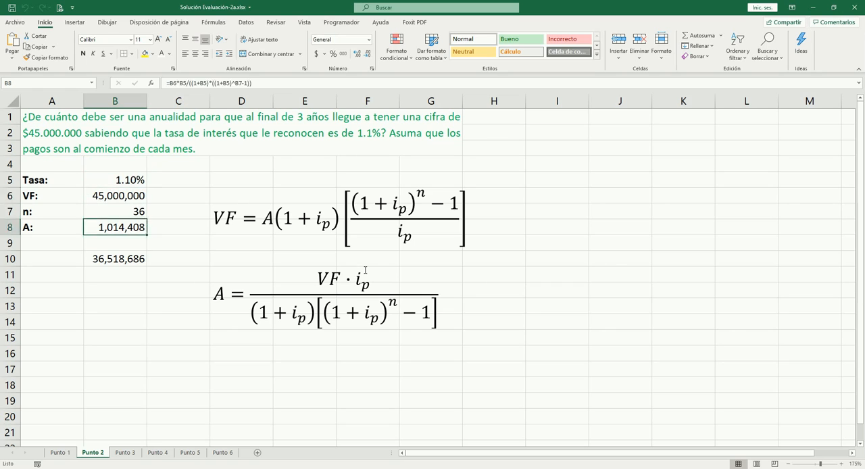
key(Delete)
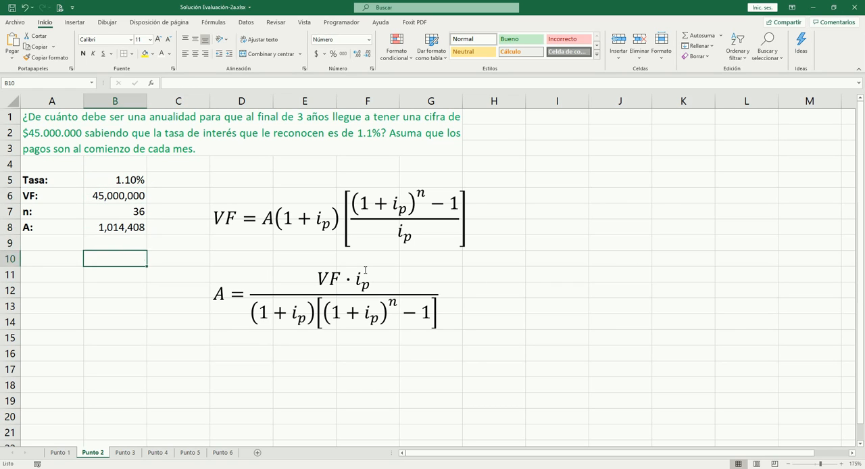
key(Up)
key(Up)
key(Up)
key(Up)
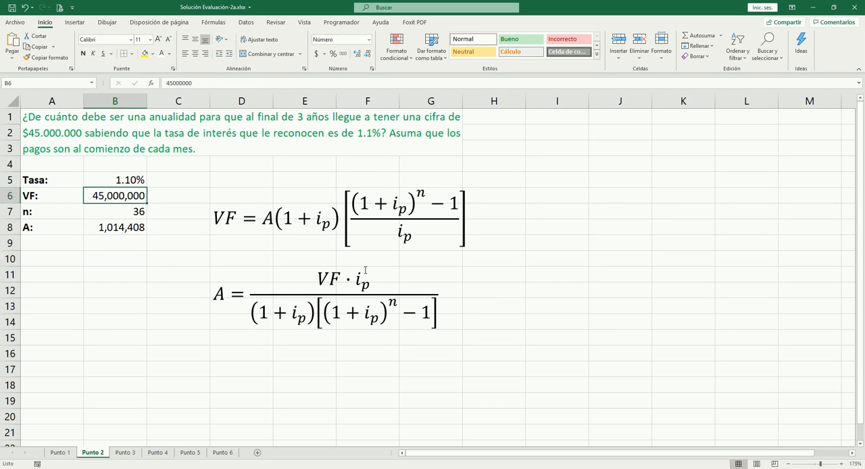
key(Down)
key(Down)
key(Down)
key(Down)
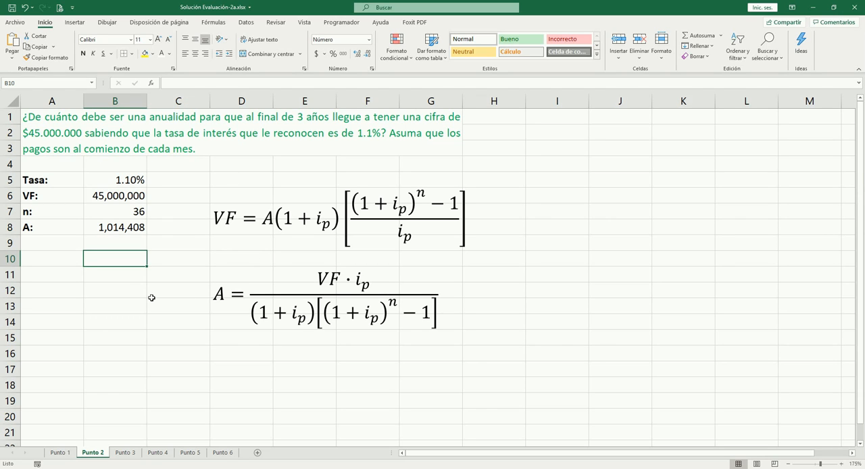
- Go to sheet Punto 3 and examine the dashed line at the end of period 36 on the cash-flow timeline
key(ctrl+Page_Down)
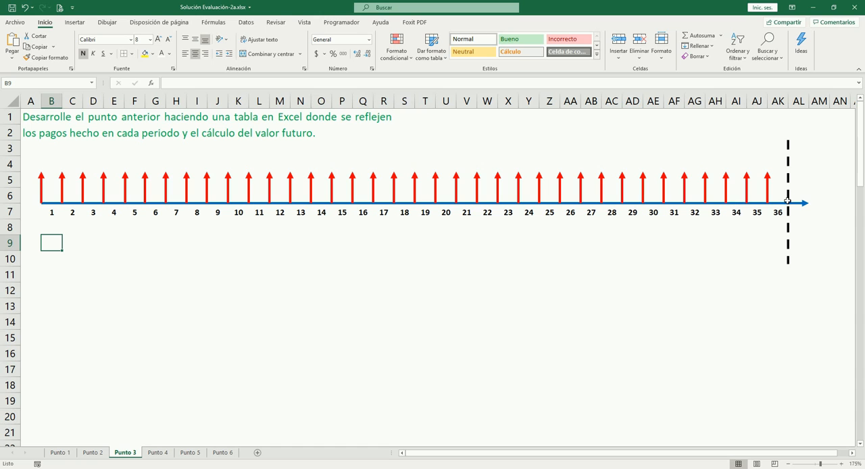
click(787, 148)
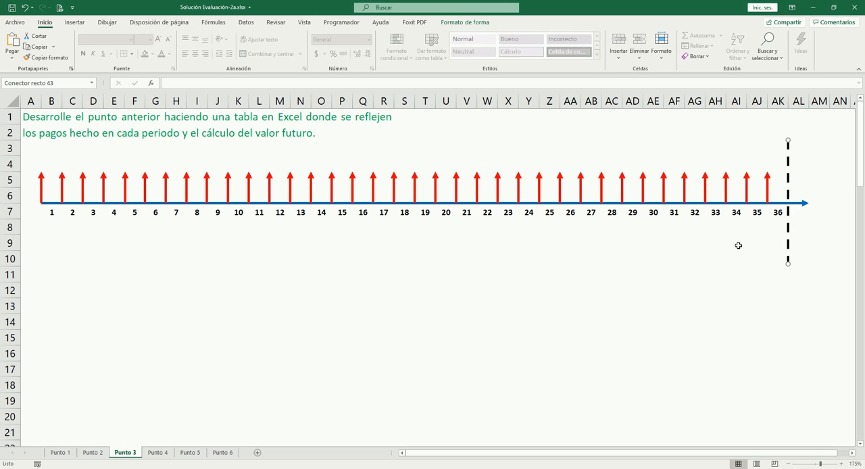
click(642, 249)
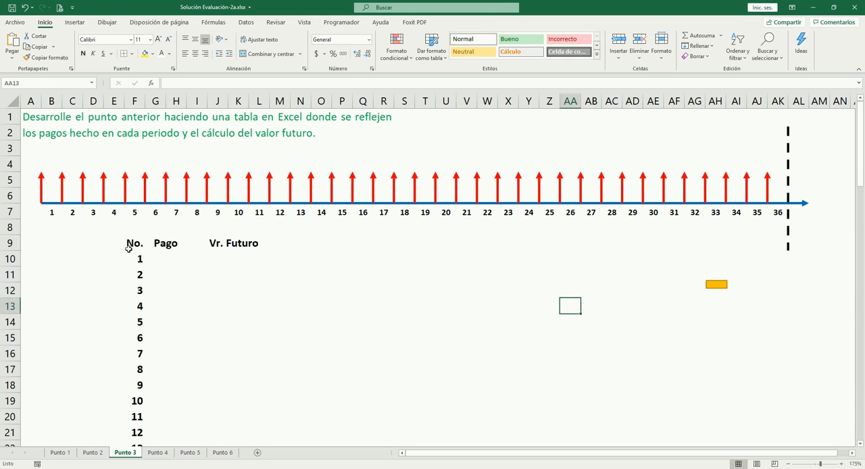
- Review the payments table's period numbers in column F, from period 1 down to period 36
click(135, 249)
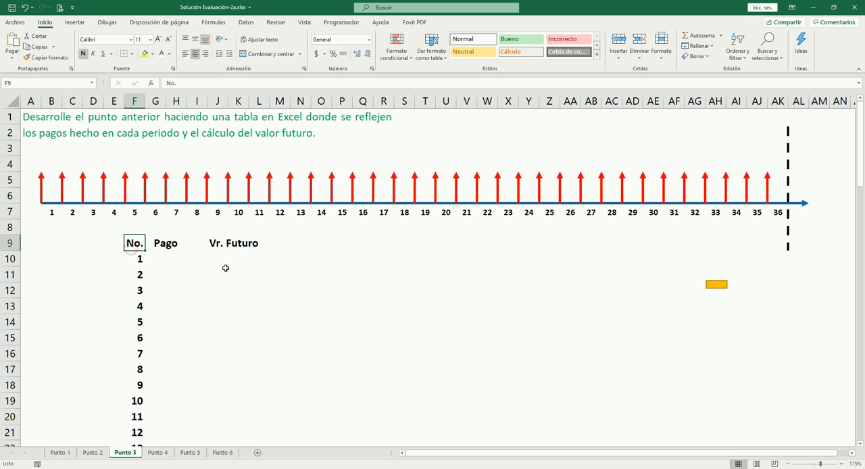
key(Down)
key(Down)
key(Up)
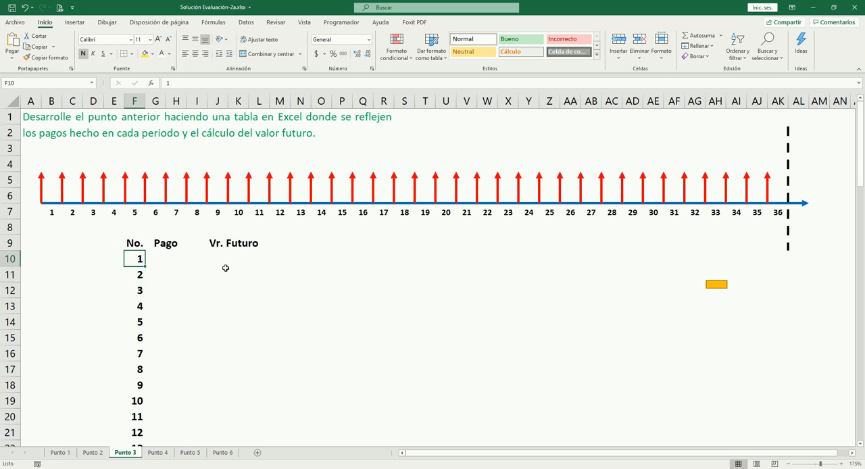
key(ctrl+Down)
key(Down)
key(Up)
key(Up)
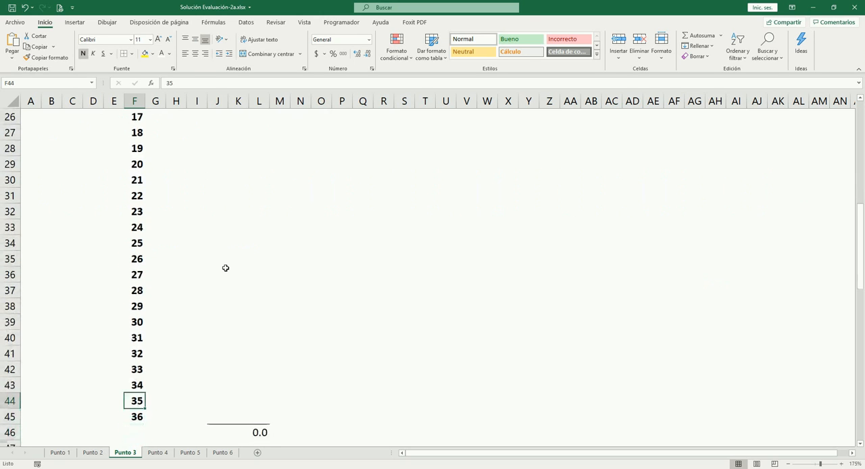
- Check the annuity calculated in B8 on sheet Punto 2 and return to sheet Punto 3
key(ctrl+Up)
scroll(160, 212, up, 3)
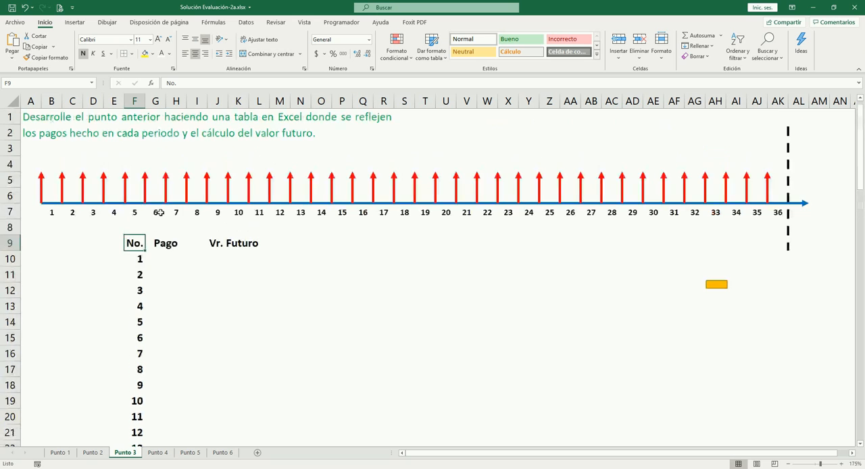
click(177, 258)
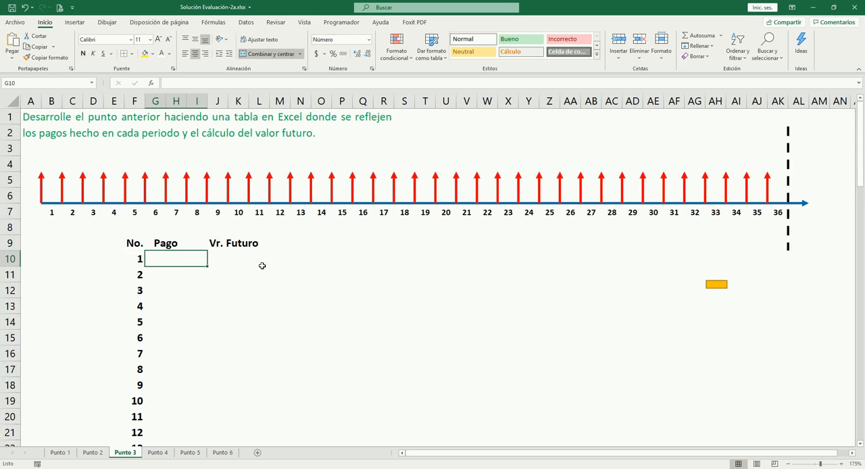
click(95, 452)
click(115, 227)
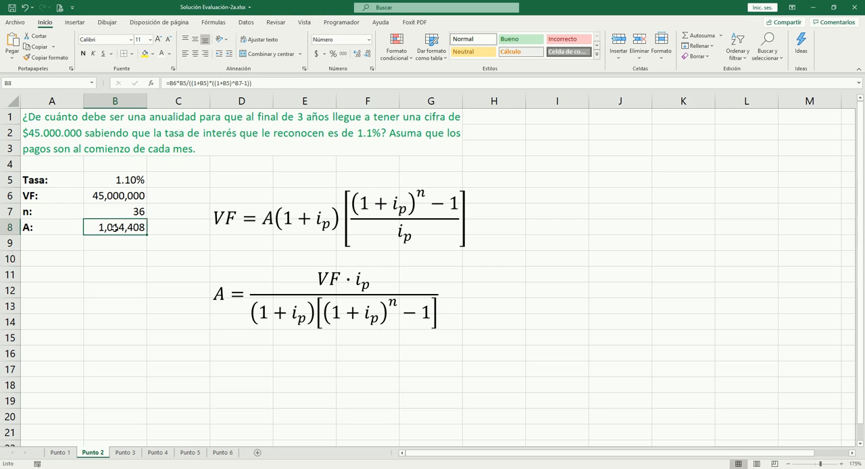
click(125, 452)
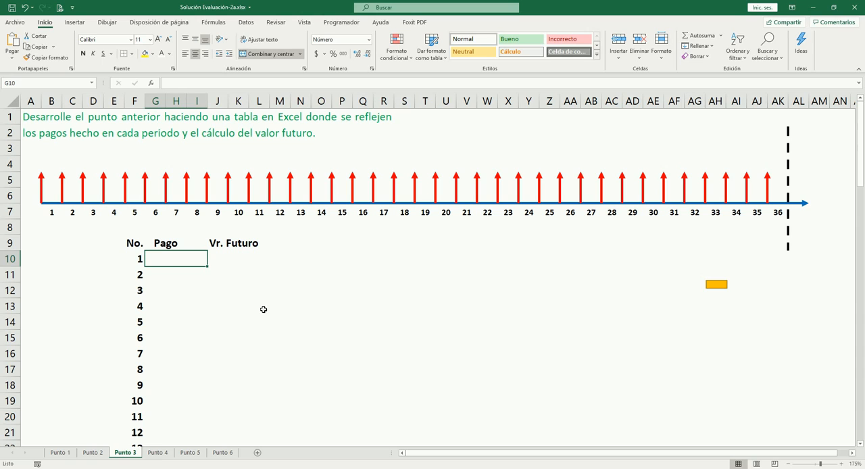
- Enter a payment of 60000 for period 1 in G10, under the Pago heading
click(177, 242)
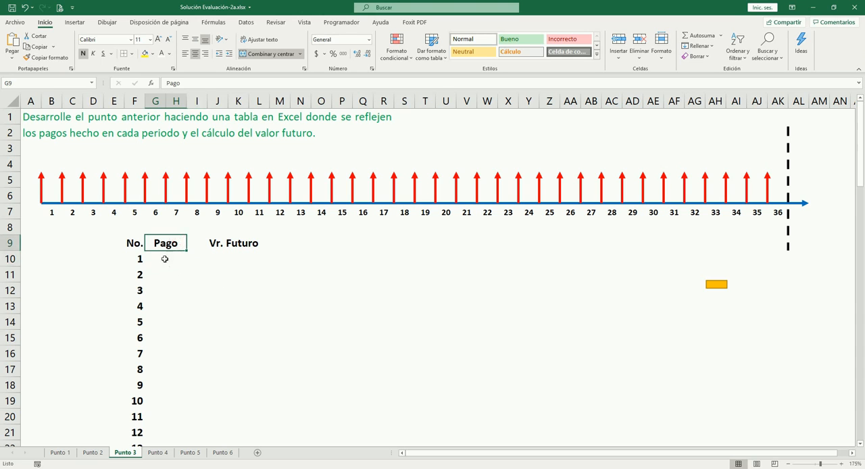
click(164, 259)
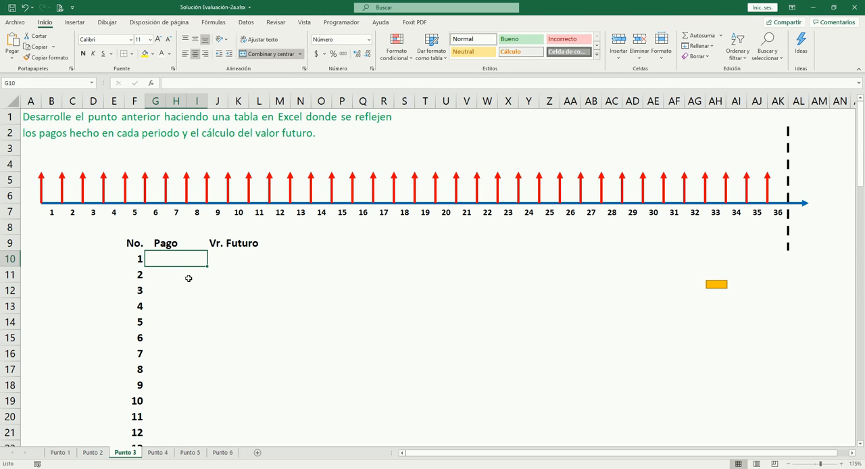
text(60000)
key(Tab)
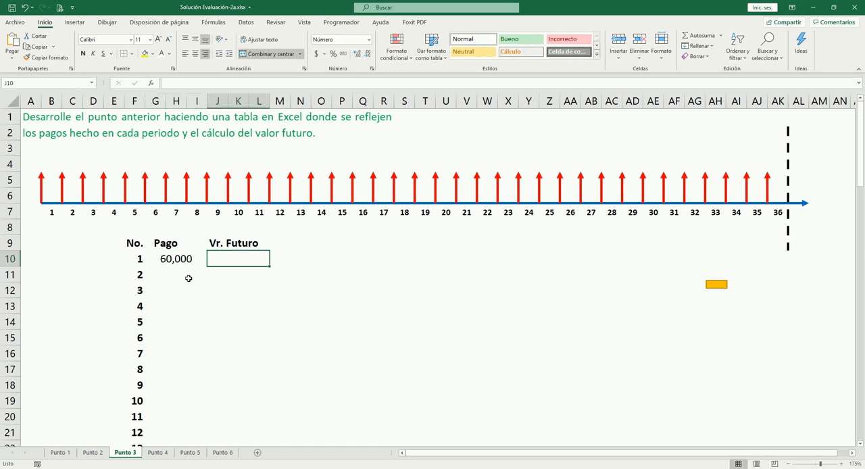
- Make the period 2 payment in G11 equal to the first payment with the formula =G10
key(shift+Tab)
click(189, 278)
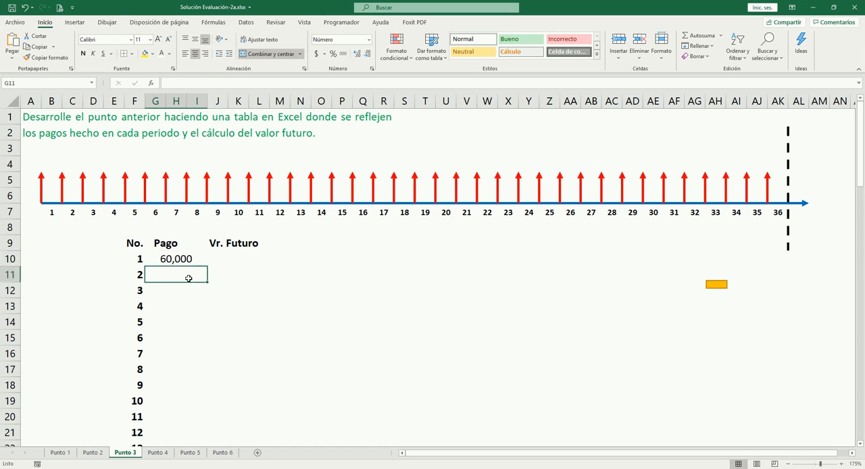
key(Down)
key(Down)
key(Up)
key(Up)
text(=)
key(Up)
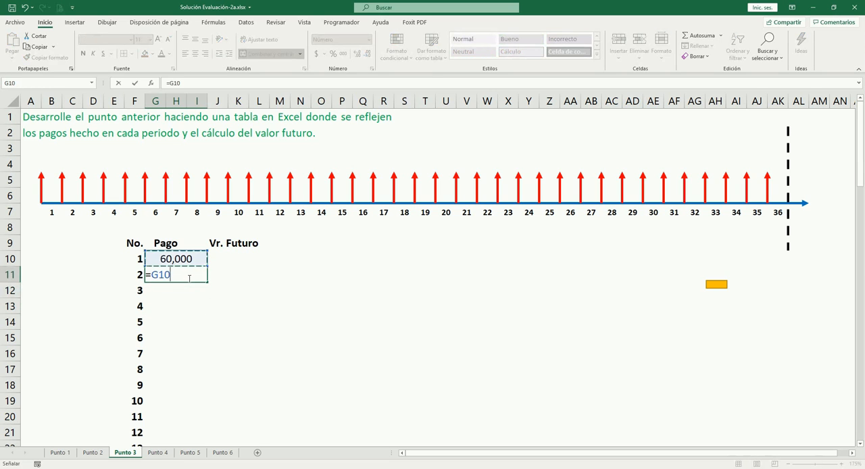
key(Tab)
key(Up)
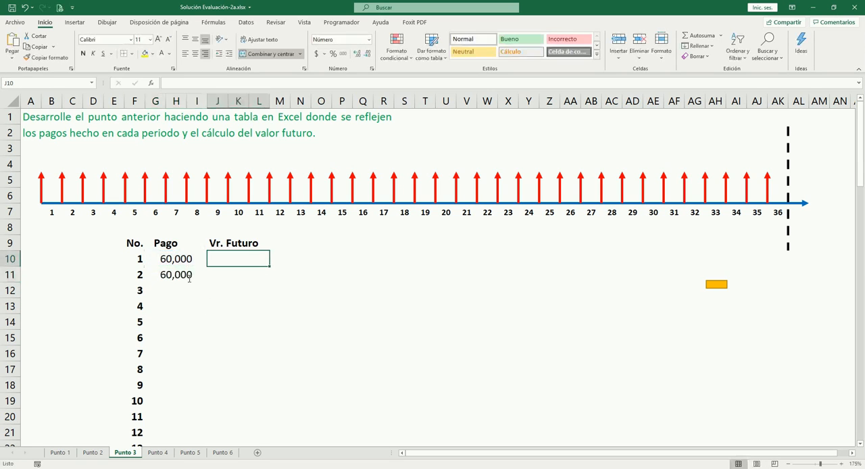
- Copy the payment formula in G11 down the Pago column through period 36 in G45
key(Left)
key(Down)
key(ctrl+c)
key(Down)
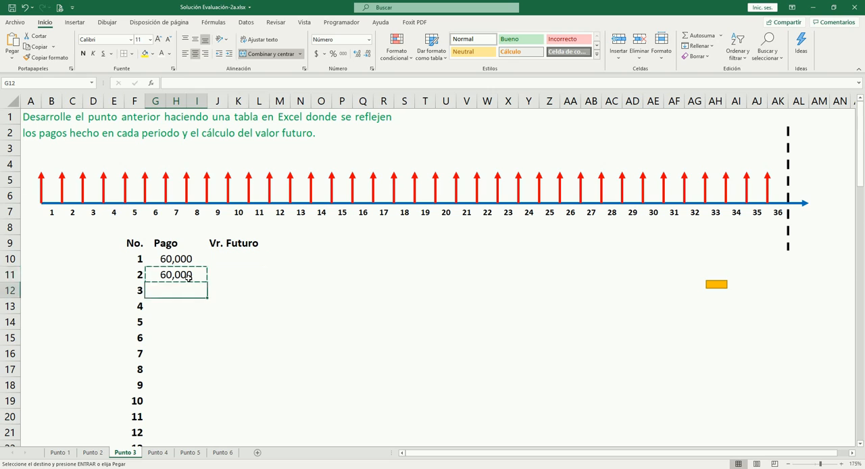
key(shift+Page_Down)
key(shift+Page_Down)
key(shift+Up)
key(shift+Up)
key(shift+Up)
key(shift+Up)
key(shift+Up)
key(shift+Up)
key(shift+Up)
key(shift+Up)
key(shift+Up)
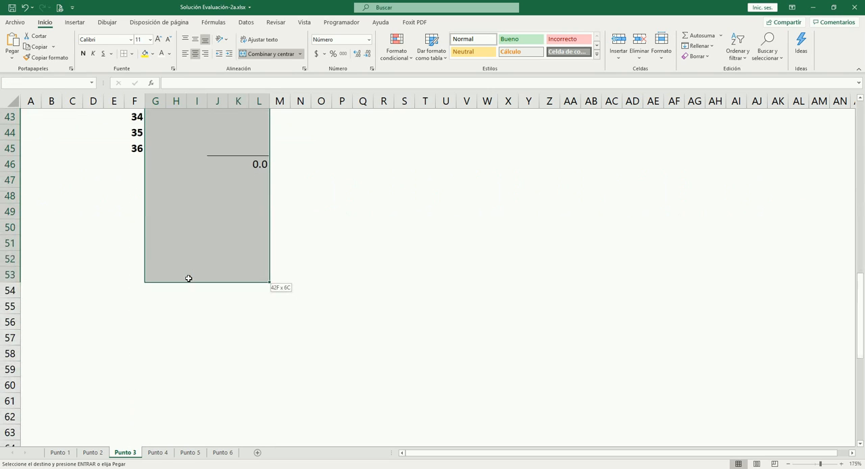
key(shift+Left)
key(shift+Left)
key(shift+Left)
key(Return)
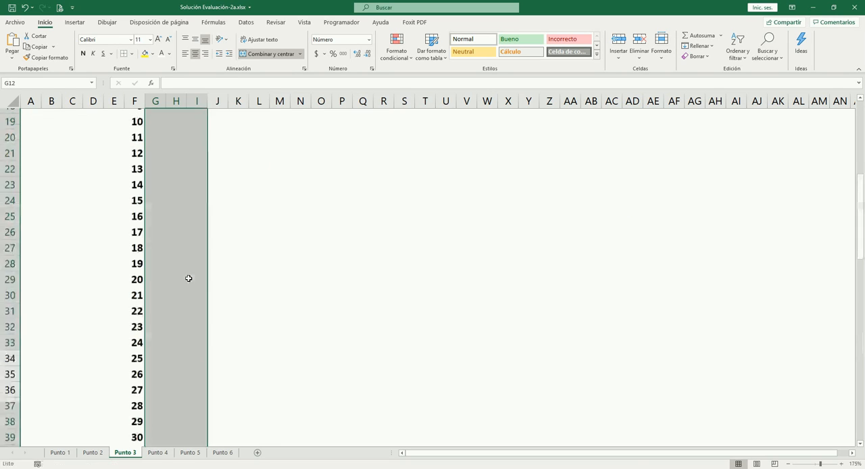
key(Down)
key(Down)
key(ctrl+Down)
key(Down)
key(Up)
key(Up)
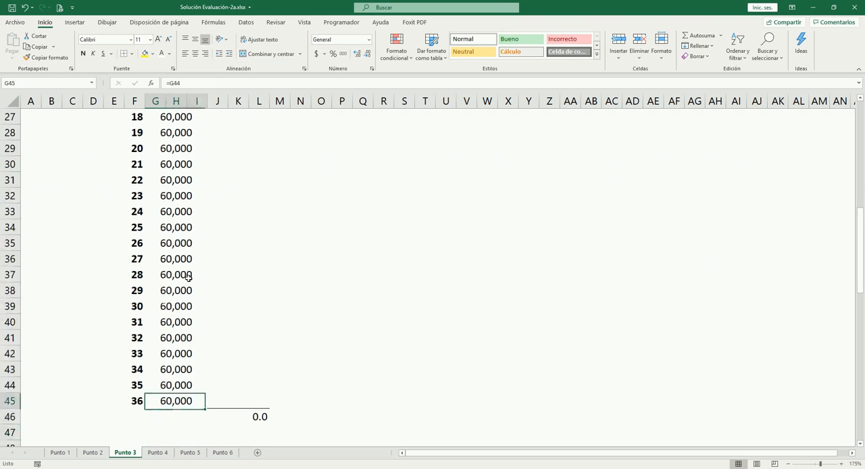
- Change the period 1 payment in G10 to 55555
key(ctrl+Up)
key(Down)
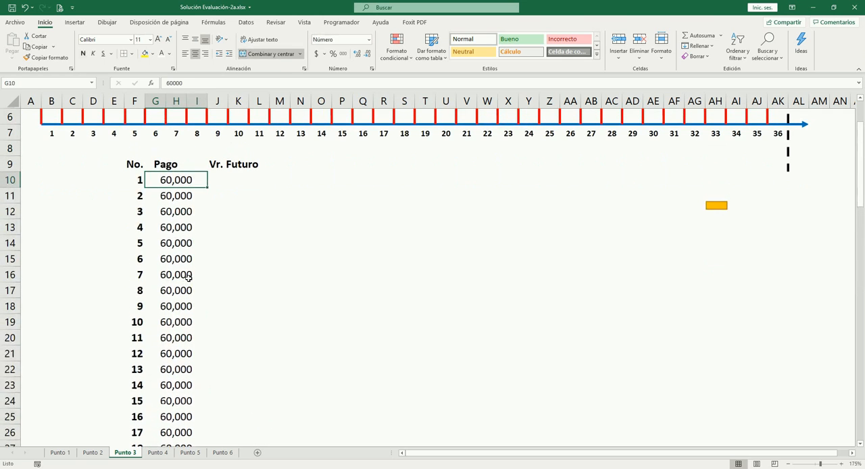
text(55555)
key(Tab)
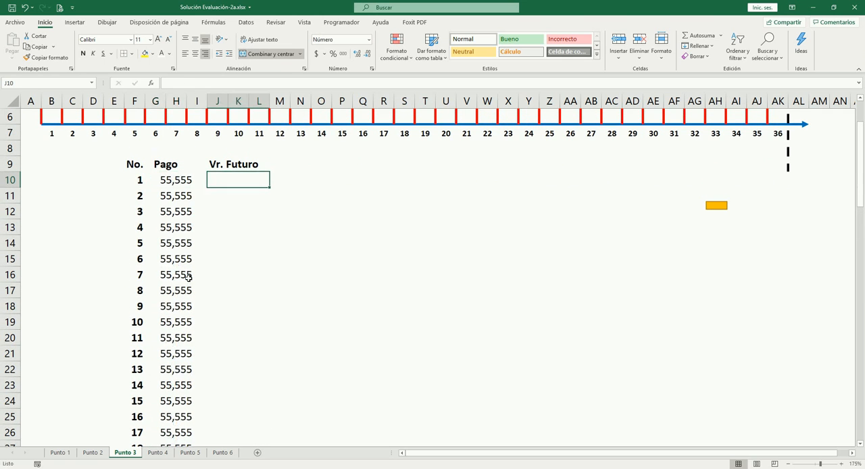
- Review the payments down the Pago column and the first payment arrow on the timeline
scroll(216, 294, down, 8)
scroll(203, 296, up, 8)
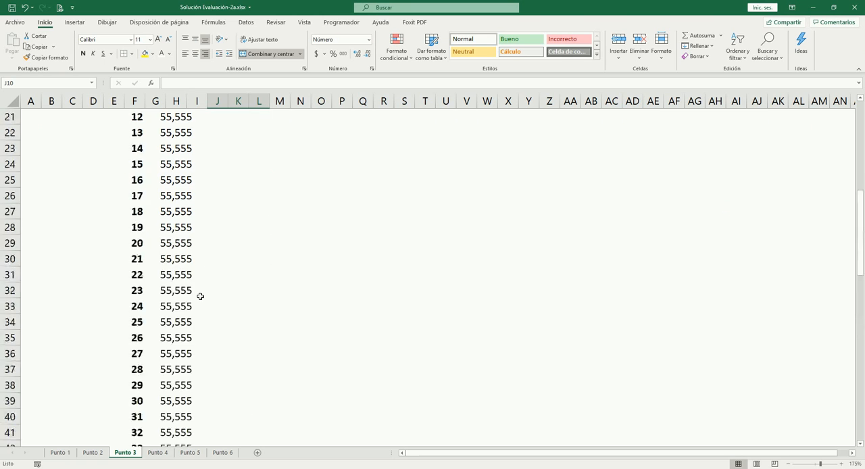
scroll(200, 296, up, 2)
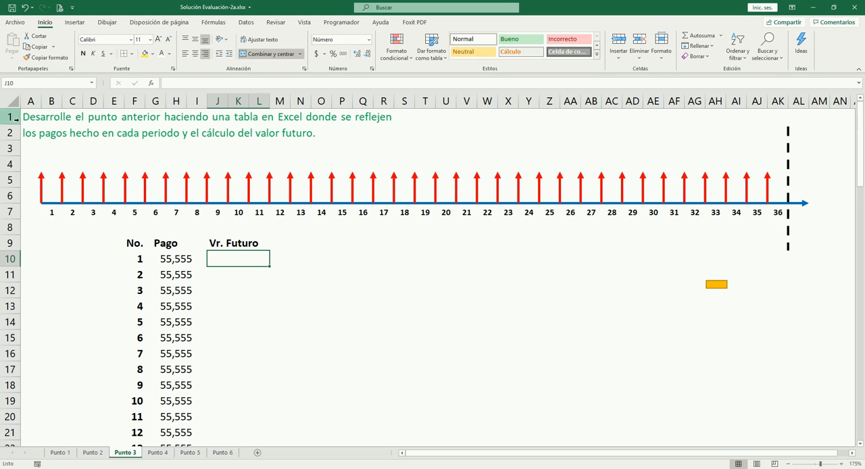
click(41, 179)
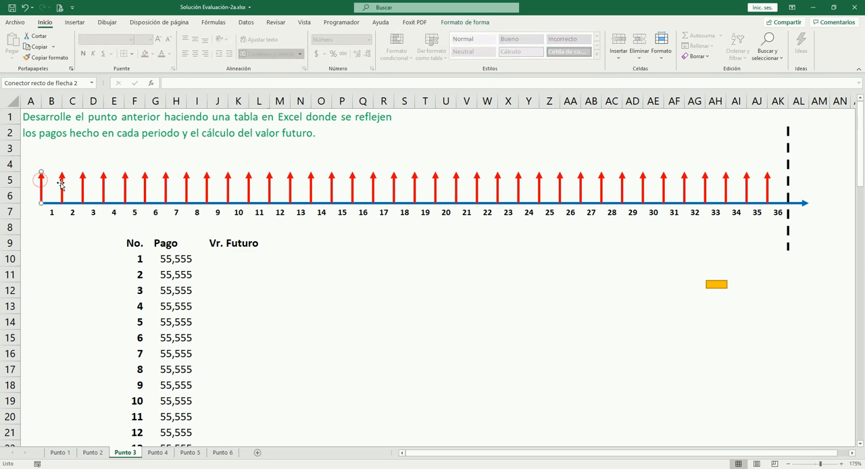
click(97, 156)
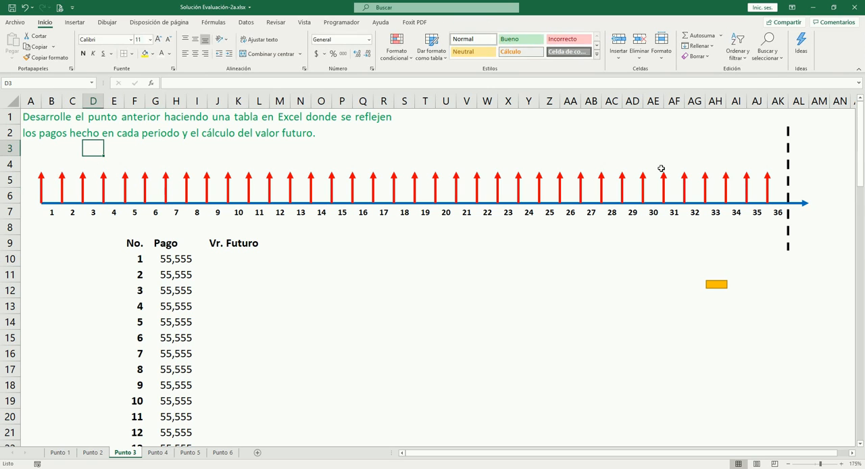
- Merge and center R9:S9 and enter the label "Tasa:" in it
click(387, 246)
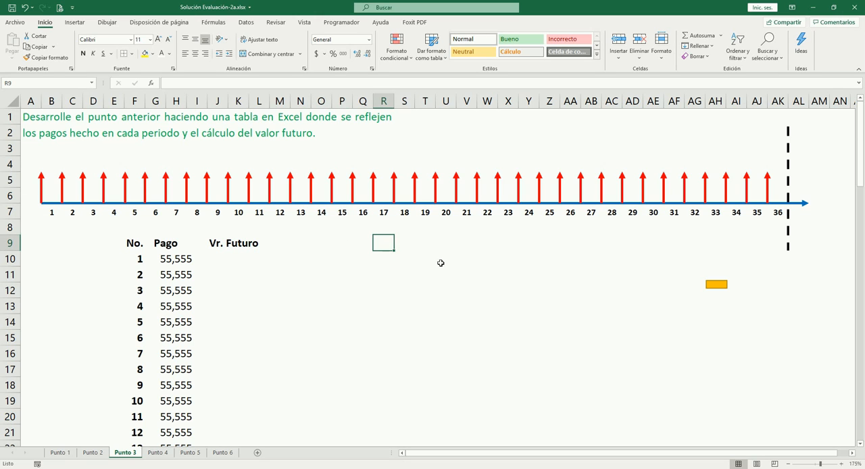
key(shift+Right)
click(388, 245)
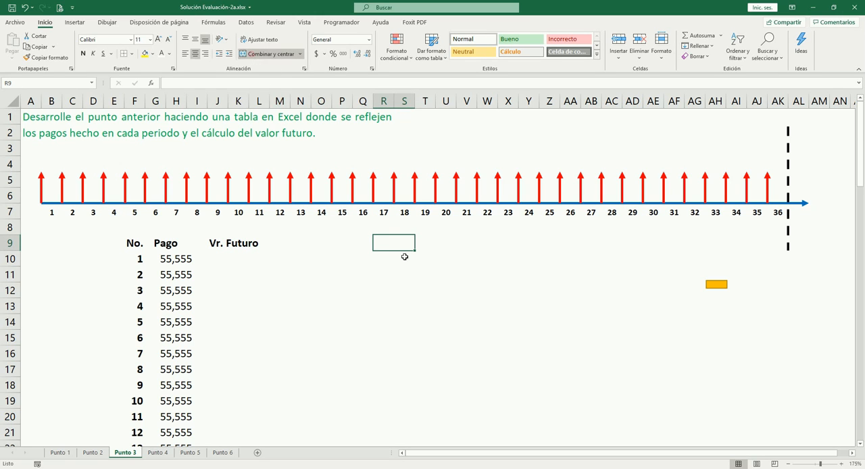
text(Tasa)
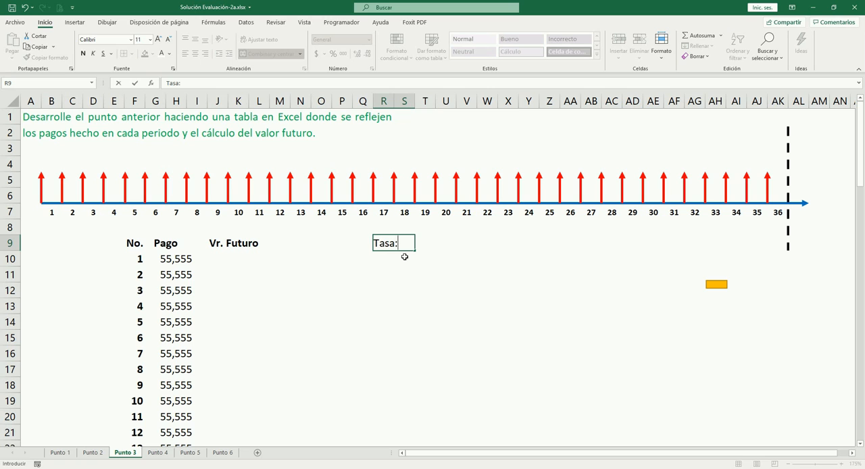
text(:)
key(Tab)
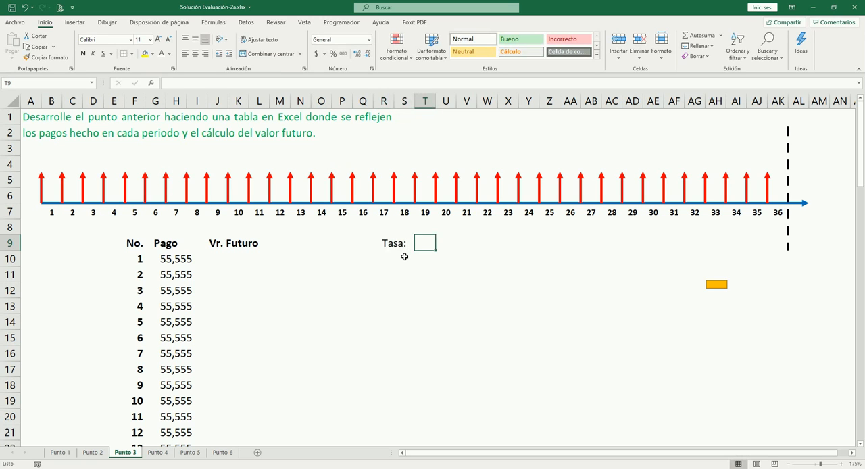
- Merge and center T9:U9 next to the Tasa label and enter the rate 1.1%
text(1.1)
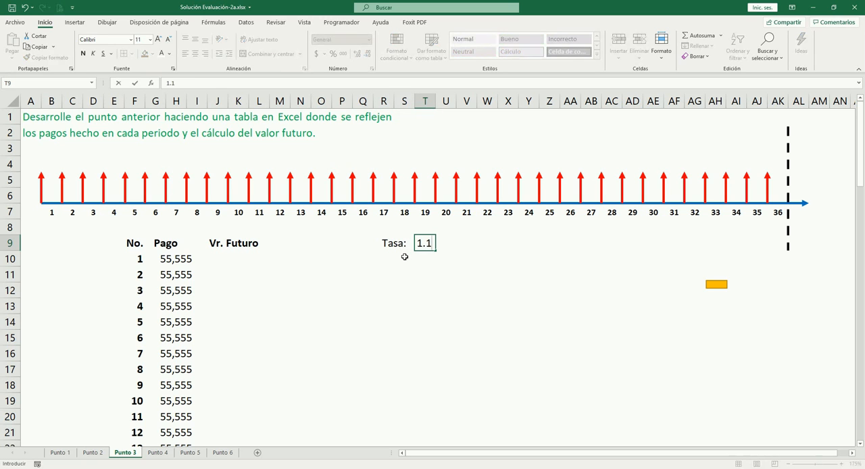
key(Escape)
key(shift+Right)
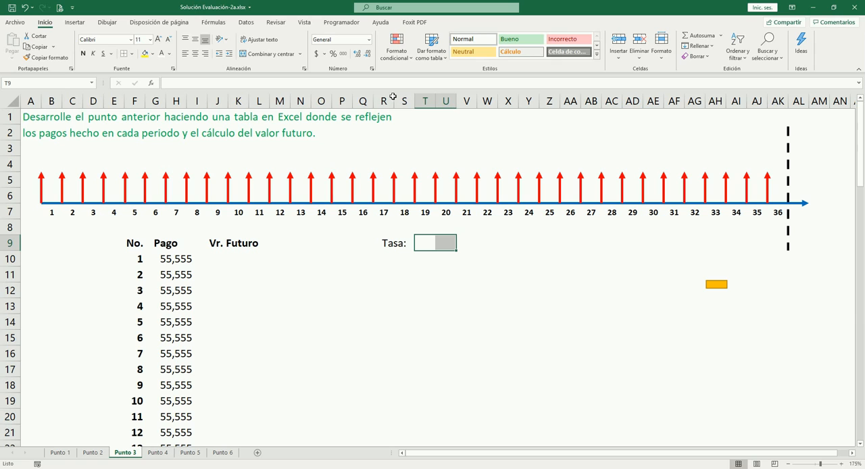
click(270, 54)
text(1.)
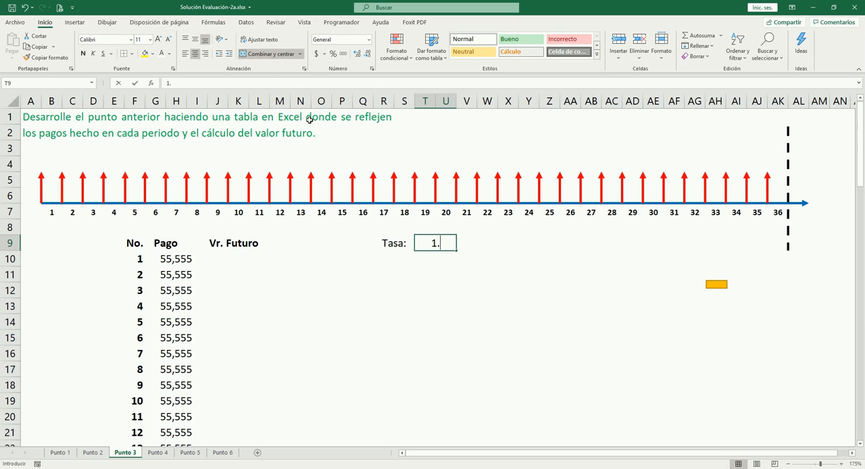
text(1%)
key(Tab)
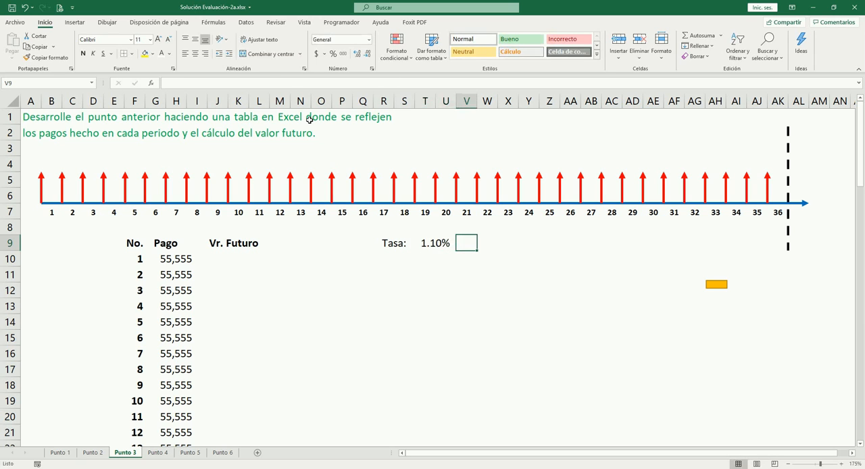
- Make the Tasa label in R9 bold
key(shift+Tab)
key(Left)
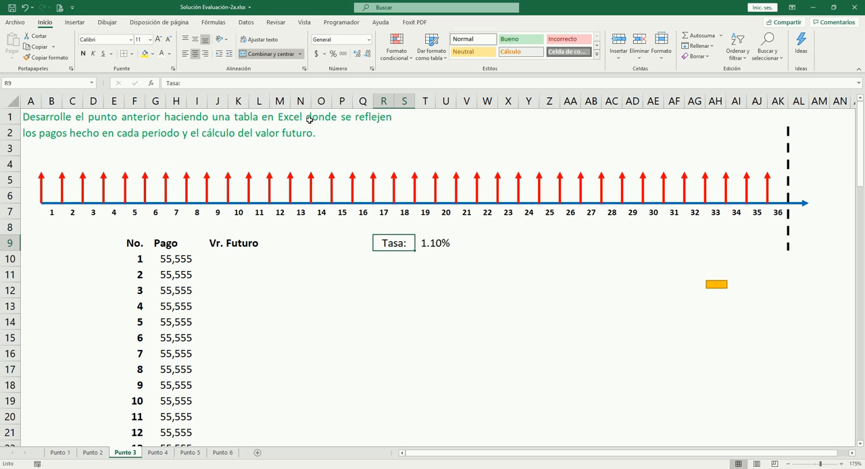
key(ctrl+n)
key(Right)
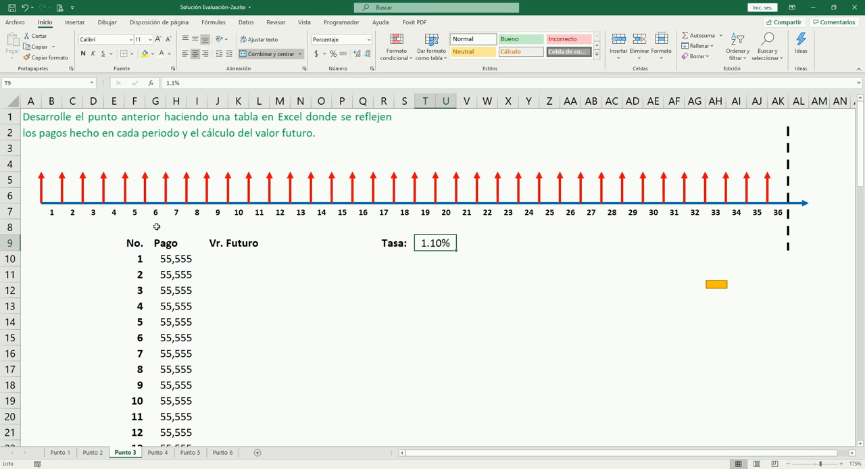
- Move the orange rectangle below the timeline to around cell AF14
click(42, 188)
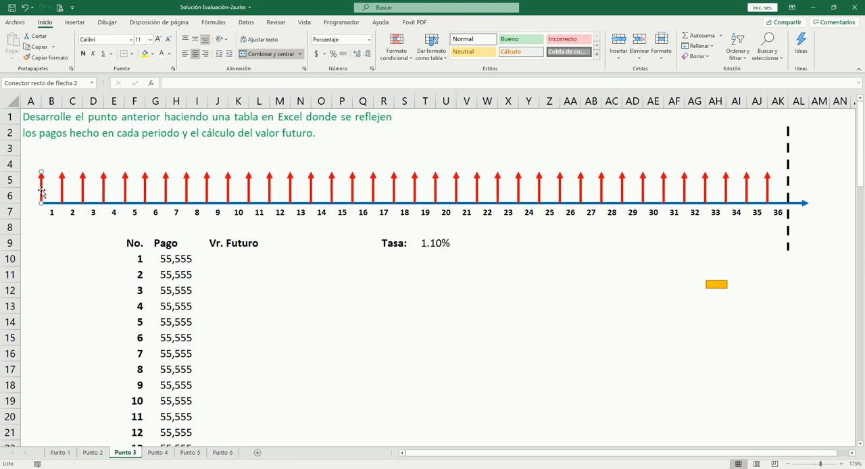
click(45, 226)
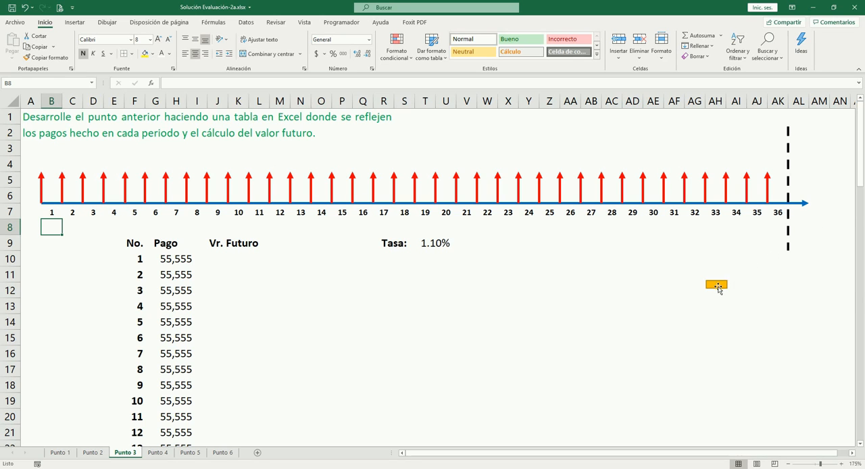
drag(717, 285, 673, 325)
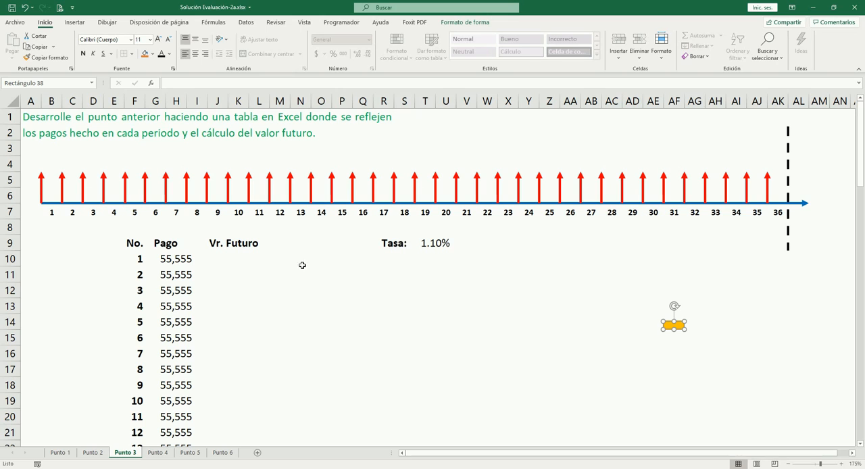
- Examine the payment arrows along the timeline, starting with the first one at the beginning of period 1
click(42, 186)
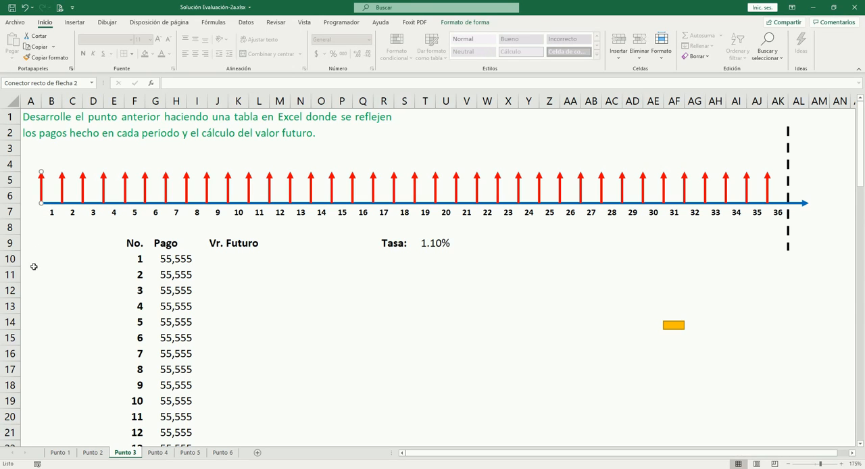
key(Delete)
key(Tab)
key(Tab)
key(Tab)
key(Tab)
key(Tab)
key(Tab)
key(Tab)
key(Tab)
key(Tab)
key(Tab)
key(Tab)
key(Tab)
key(Tab)
key(Tab)
key(Tab)
key(Tab)
key(Tab)
key(Tab)
key(Tab)
key(Tab)
key(Tab)
key(Tab)
key(Tab)
key(Tab)
key(Tab)
key(Tab)
key(Tab)
key(Tab)
key(Tab)
key(Right)
key(Right)
key(Right)
key(Left)
key(Left)
key(Left)
key(Left)
key(Left)
key(Left)
key(Left)
key(Left)
key(Left)
key(Left)
key(Left)
key(Left)
key(Left)
key(Left)
key(Left)
key(Left)
key(Left)
key(Left)
key(Left)
key(Left)
key(Left)
key(Left)
key(Left)
key(Left)
key(Left)
key(Left)
key(Left)
key(Left)
key(Left)
key(Left)
key(Left)
key(Left)
key(Left)
key(Left)
key(Left)
click(282, 274)
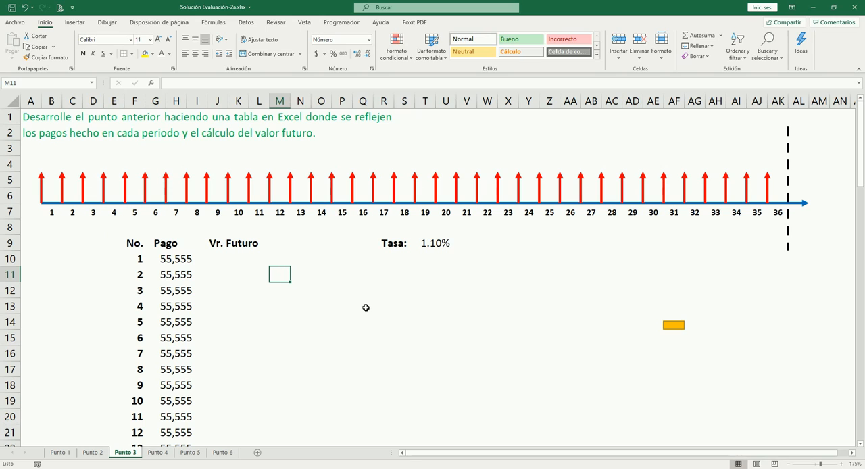
- Calculate the first payment's future value in J10 with =G10*(1+$T$9)^36, keeping the rate reference absolute
click(484, 307)
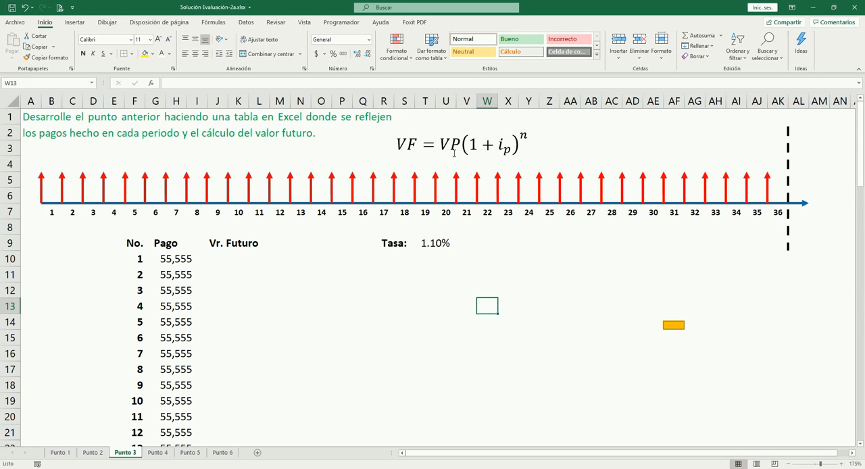
click(42, 187)
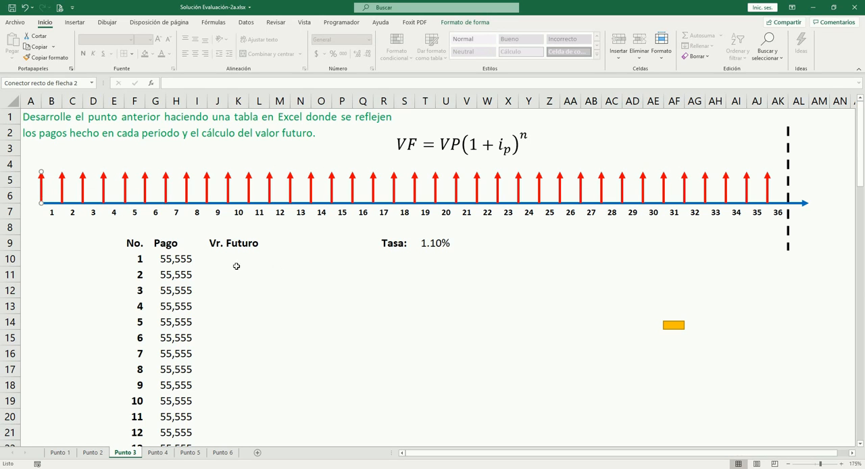
click(180, 259)
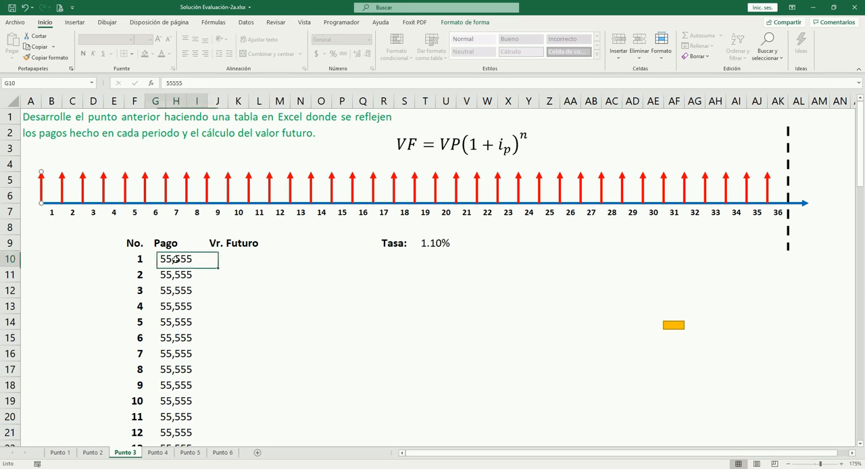
click(238, 259)
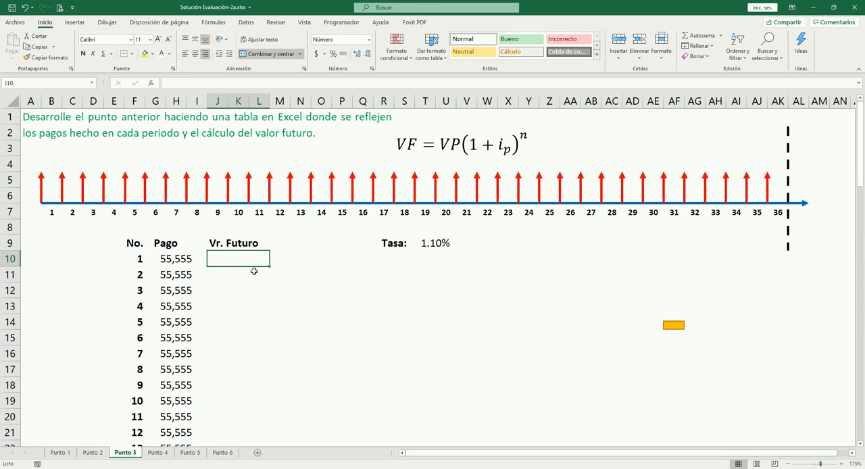
text(=)
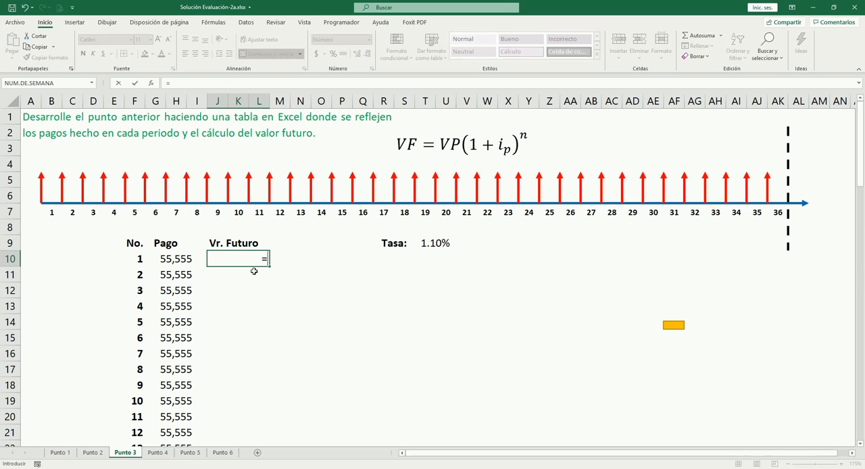
key(Left)
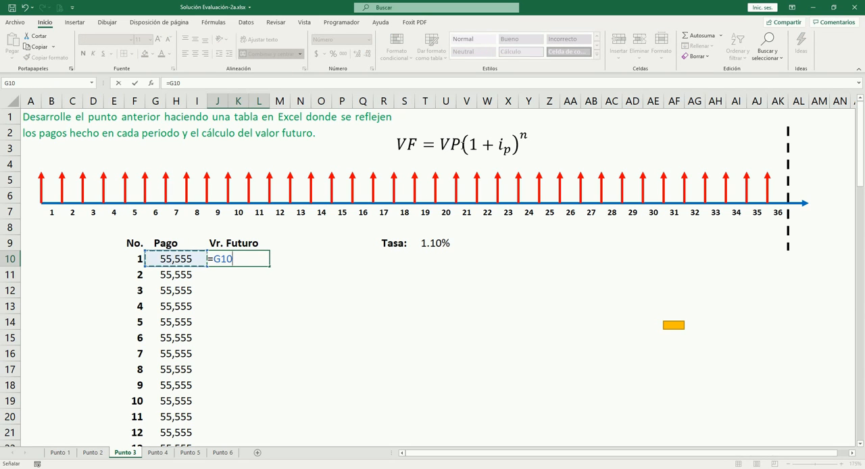
text(*(1+)
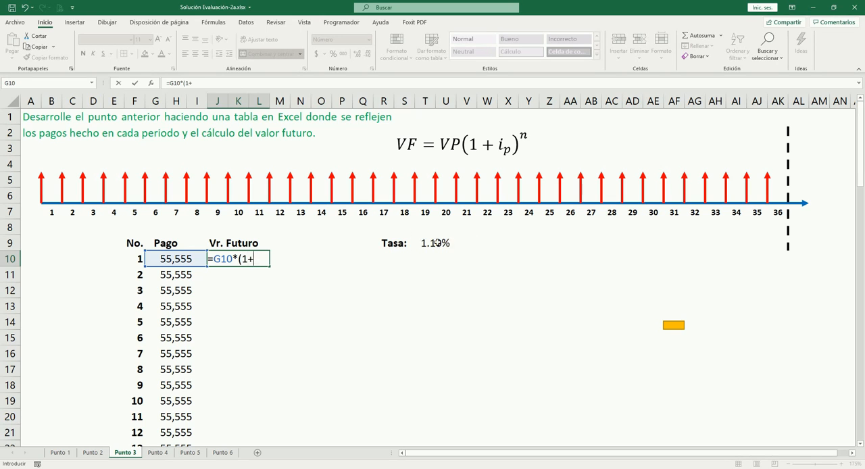
click(436, 242)
key(F4)
text())
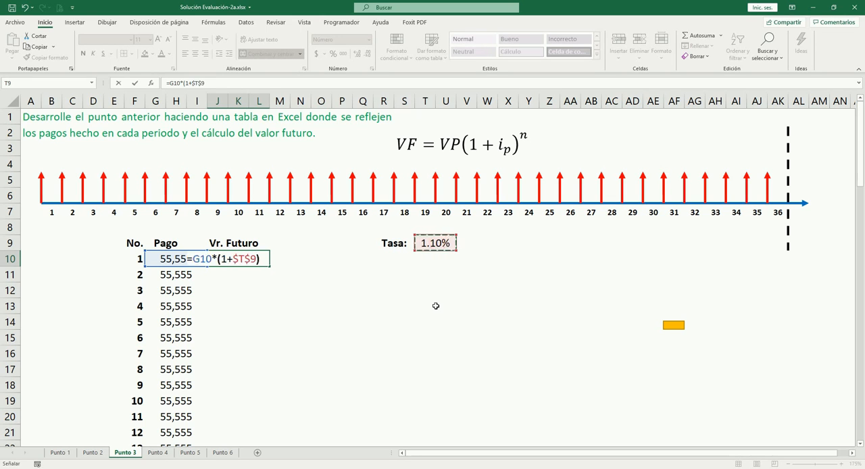
text(^)
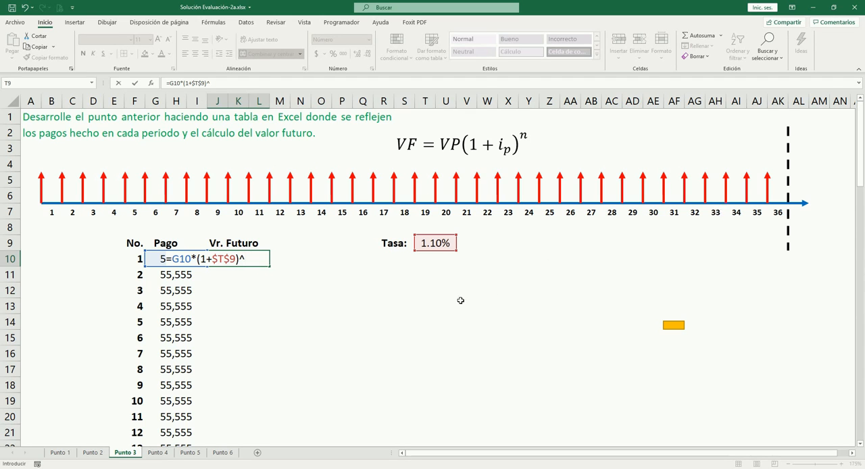
text(^36)
key(ctrl+Return)
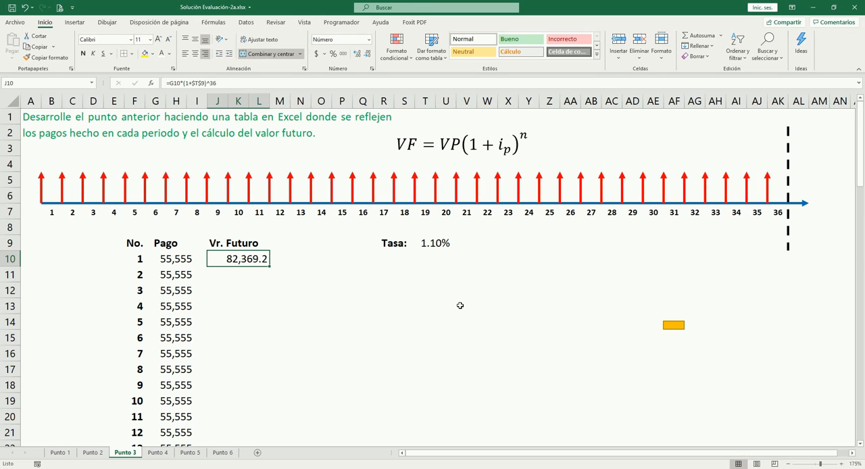
- Calculate the second payment's future value in J11 with =G11*(1+$T$9)^35, keeping the rate reference absolute
key(Down)
key(Left)
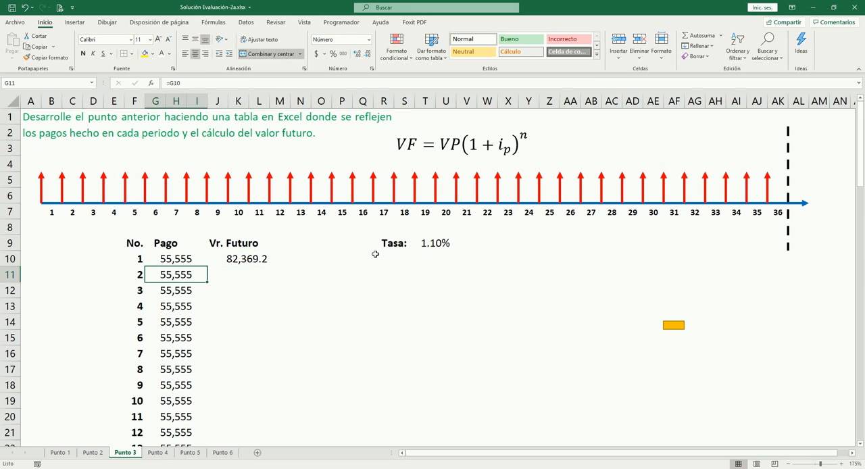
click(62, 186)
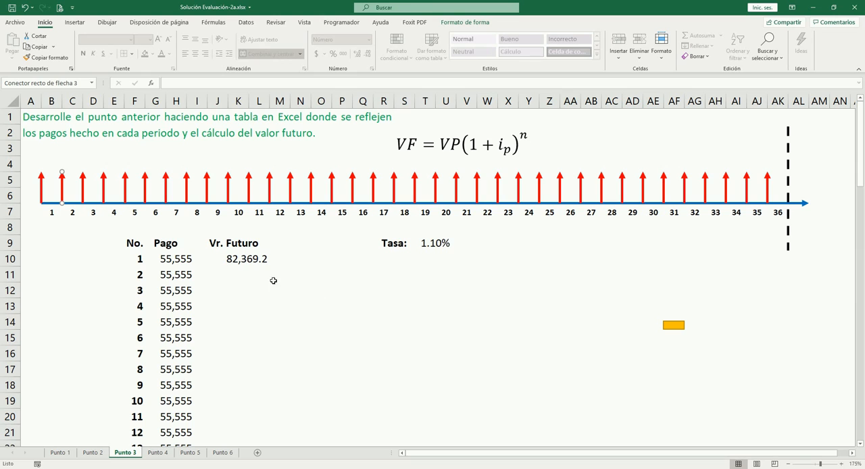
click(235, 270)
click(235, 270)
text(=)
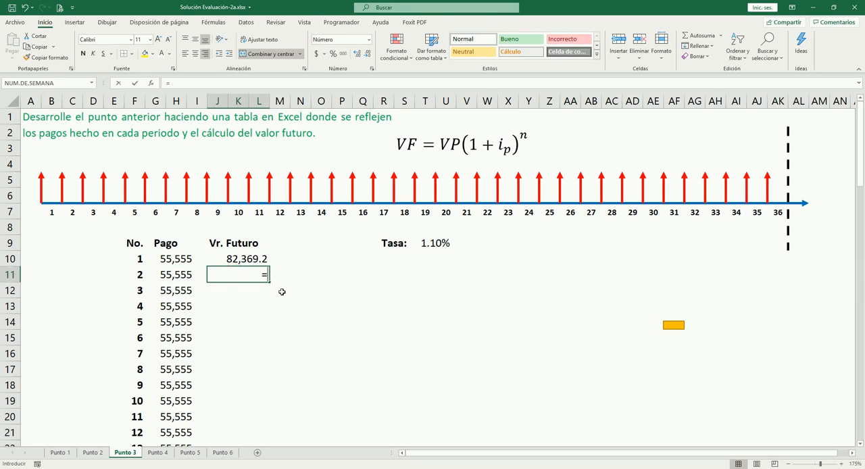
key(Left)
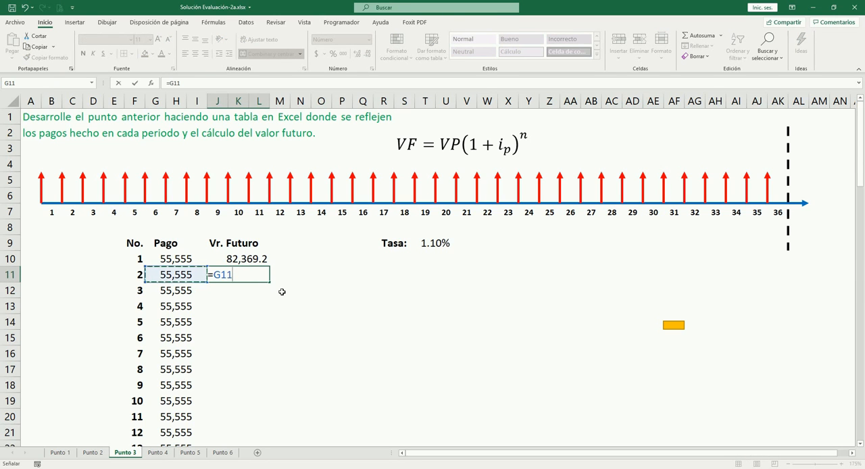
text(*(1+)
click(438, 244)
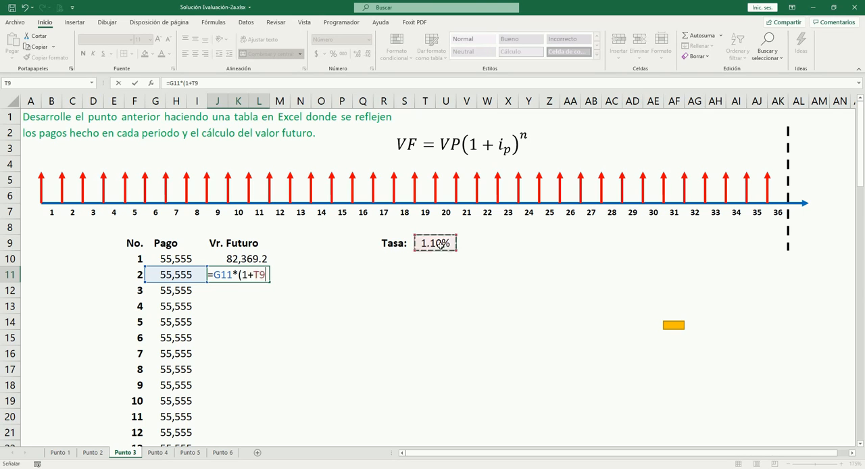
key(F4)
text())
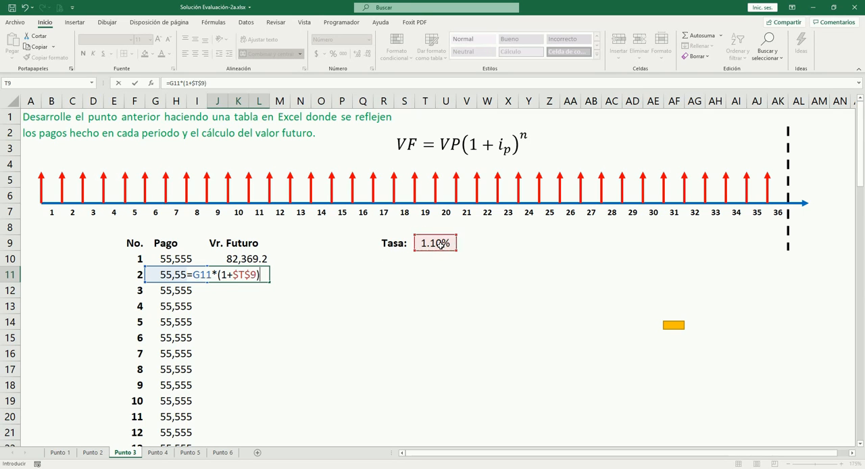
text(^)
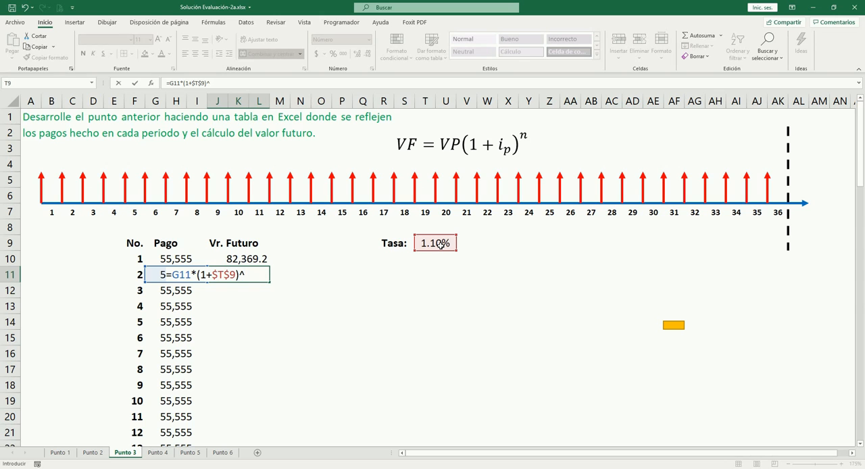
text(^36)
key(Tab)
- Compare the exponents in the J10 and J11 formulas and check the end of the table down to the total in row 46
key(Left)
key(Up)
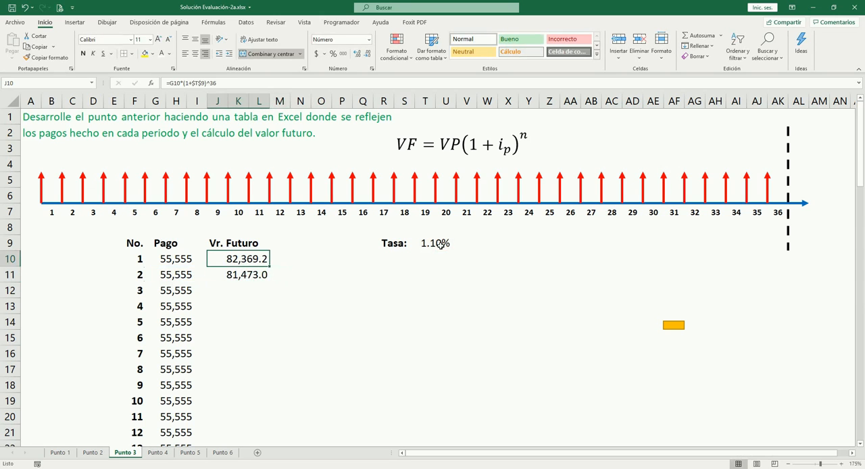
key(F2)
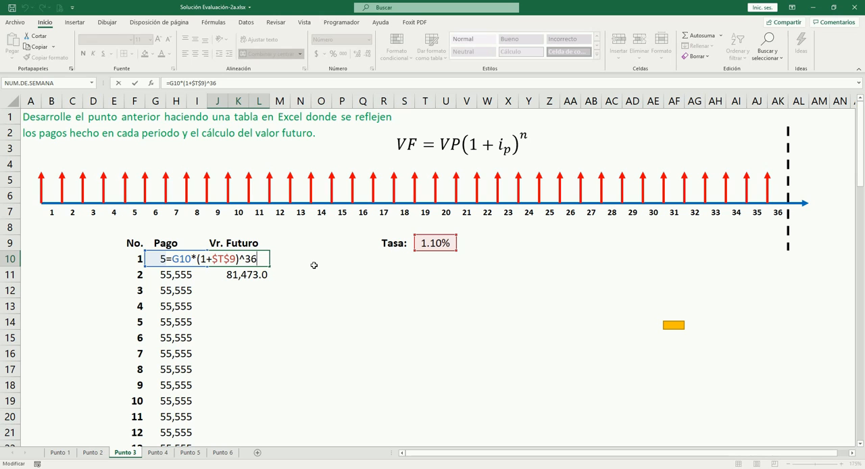
key(ctrl+Return)
key(Down)
key(F2)
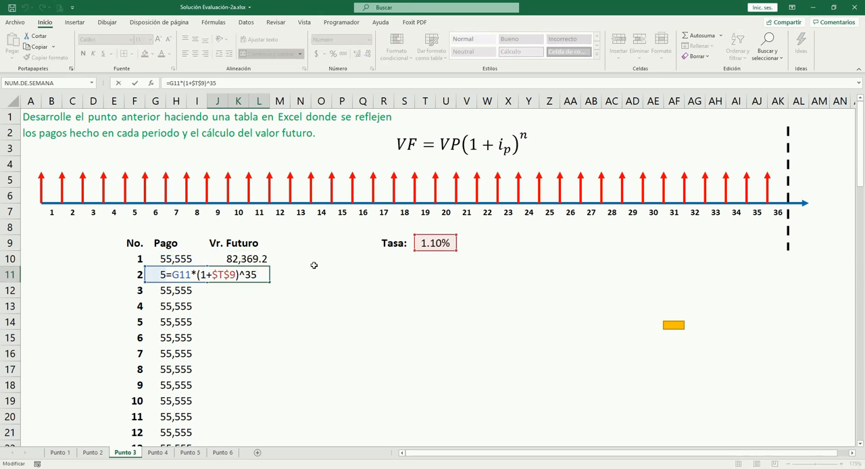
key(Escape)
key(Up)
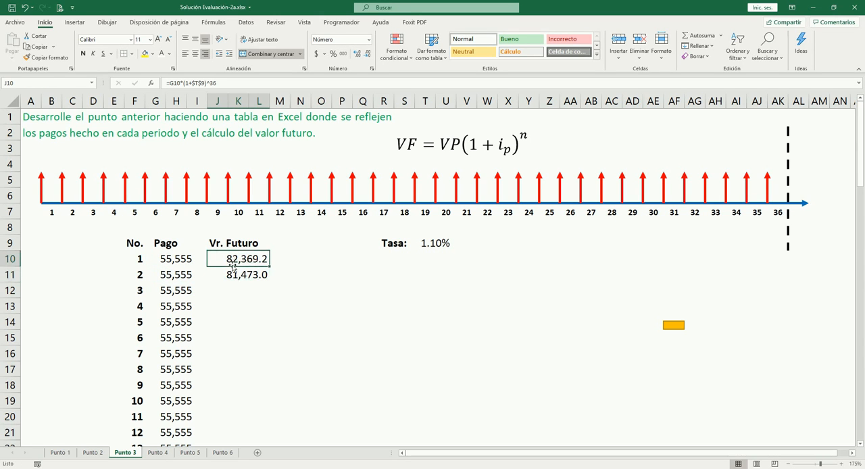
scroll(261, 300, down, 7)
scroll(257, 311, down, 4)
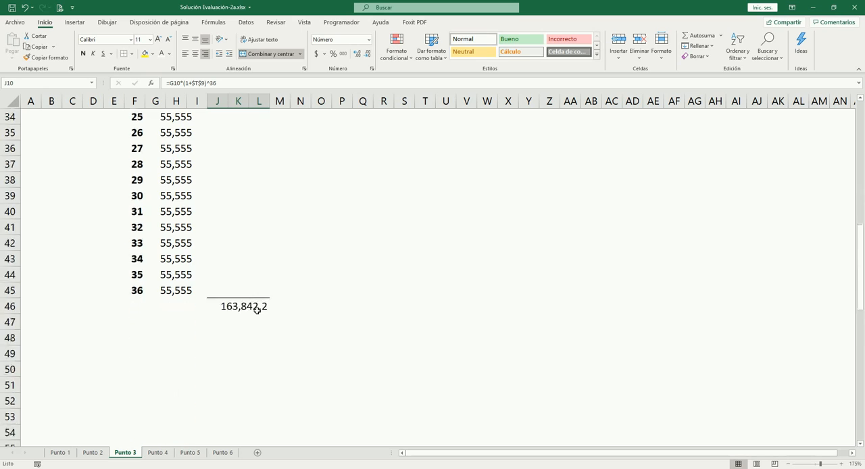
scroll(257, 305, up, 11)
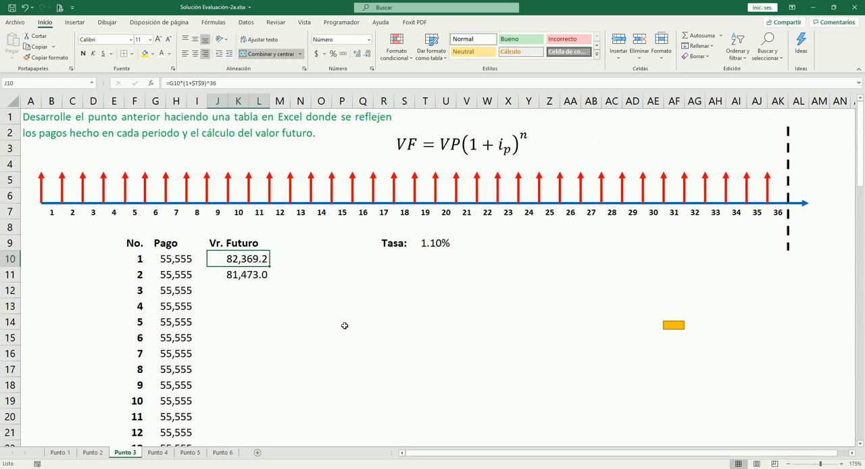
- Replace the fixed exponent in J10 so the formula reads =G10*(1+$T$9)^(37-F10)
key(F2)
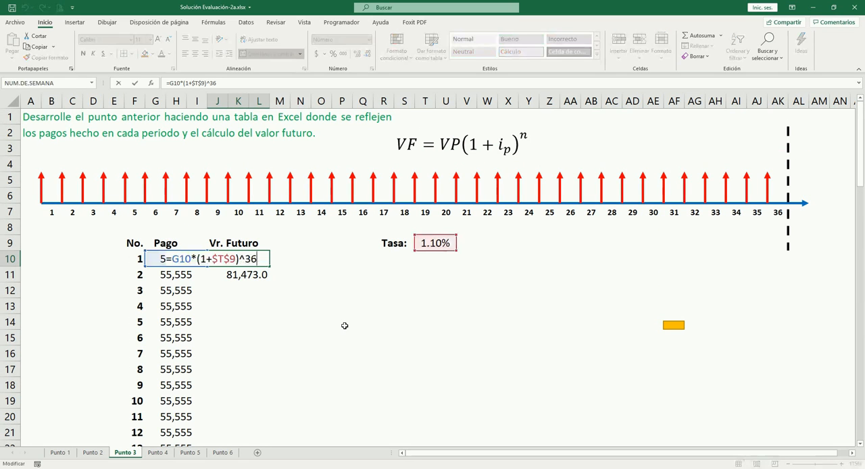
key(BackSpace)
text(37-)
click(142, 263)
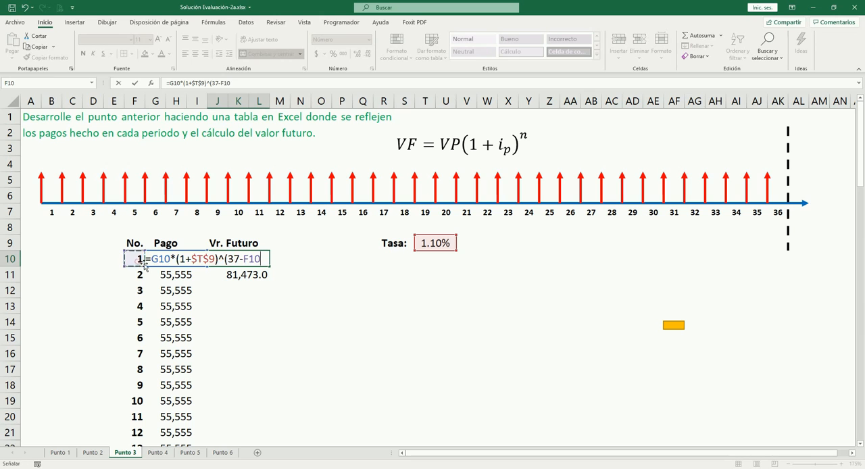
text())
key(Tab)
key(Left)
- Copy the J10 future-value formula into J11 and check its adjusted references
key(ctrl+c)
key(Down)
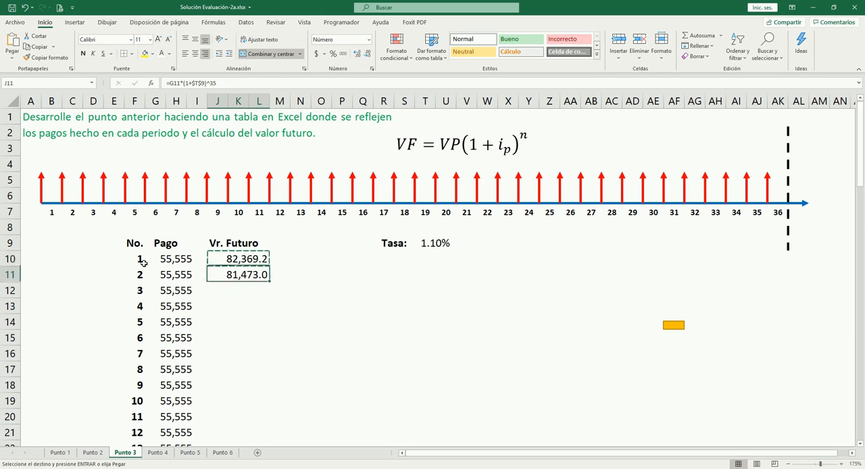
key(Escape)
key(F2)
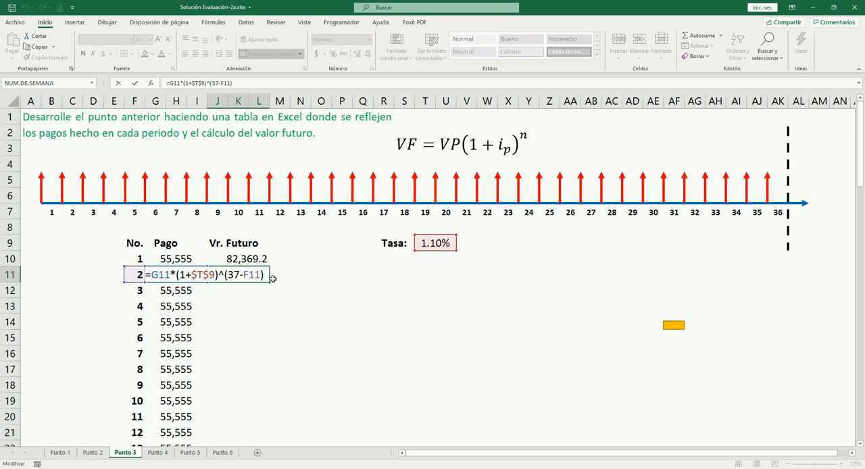
key(ctrl+Return)
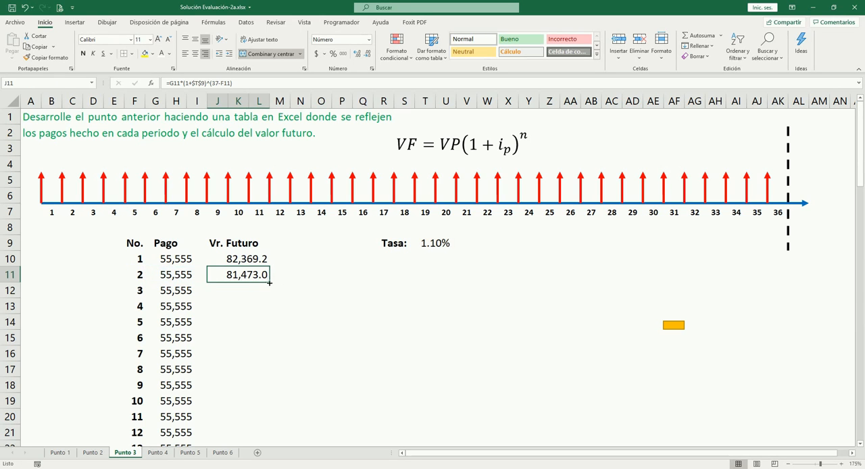
- Copy the J11 future-value formula down to J12:J45 for payments 3 to 36
key(ctrl+c)
key(shift+Down)
key(shift+Down)
key(shift+Down)
key(shift+Down)
key(shift+Down)
key(shift+Down)
key(shift+Down)
key(shift+Down)
key(shift+Down)
key(shift+Down)
key(shift+Down)
key(shift+Down)
key(shift+Down)
key(shift+Down)
key(shift+Down)
key(shift+Down)
key(shift+Down)
key(shift+Down)
key(shift+Down)
key(shift+Down)
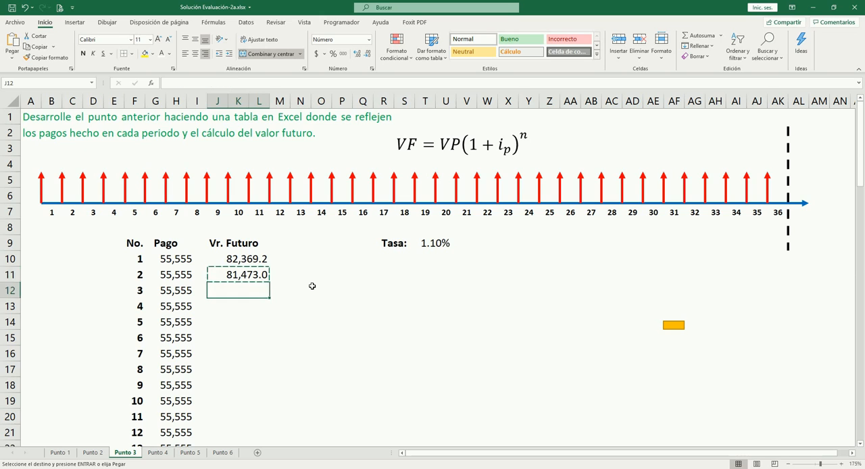
key(shift+Up)
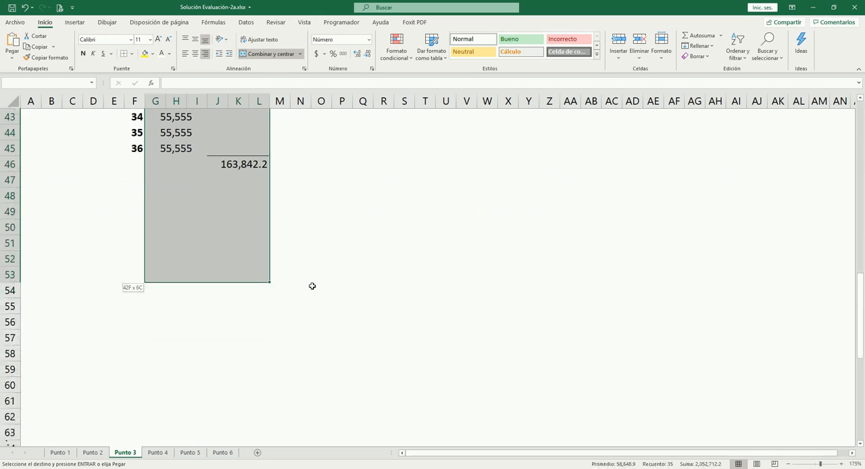
key(shift+Up)
key(shift+Up)
key(shift+Up)
key(shift+Up)
key(shift+Up)
key(shift+Up)
key(shift+Up)
key(shift+Up)
key(ctrl+v)
key(Return)
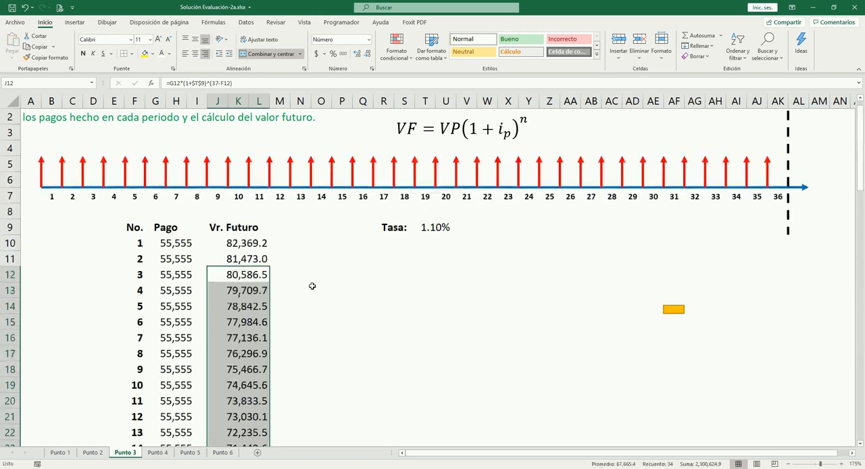
- Review the copied future-value formulas down column J and the last payment arrow at the start of period 36
key(Up)
key(Down)
key(Down)
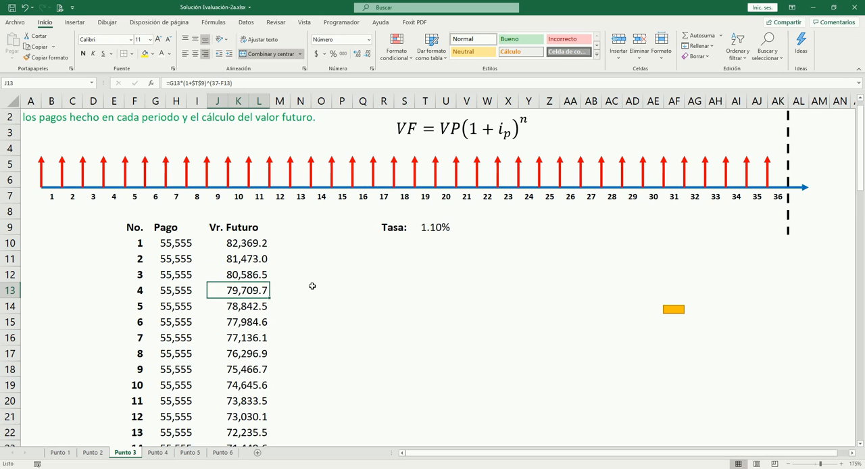
key(Down)
key(Down)
key(Down)
key(Down)
key(Down)
key(Down)
key(Down)
key(Down)
key(Down)
key(Down)
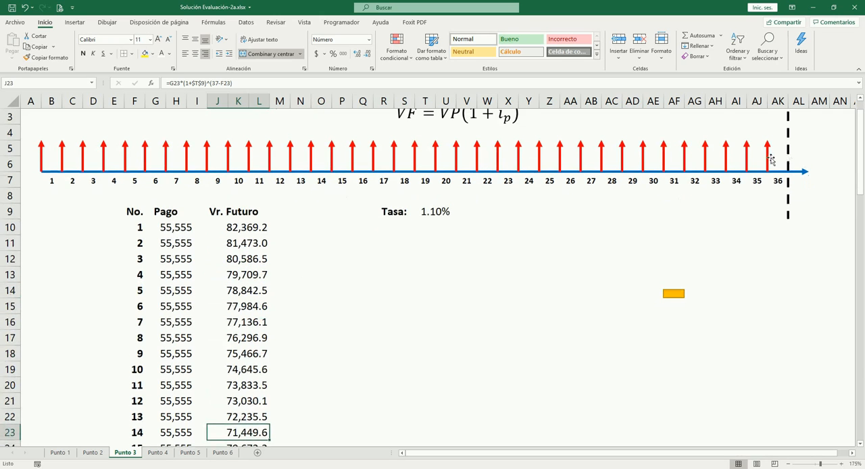
click(768, 157)
scroll(770, 176, up, 1)
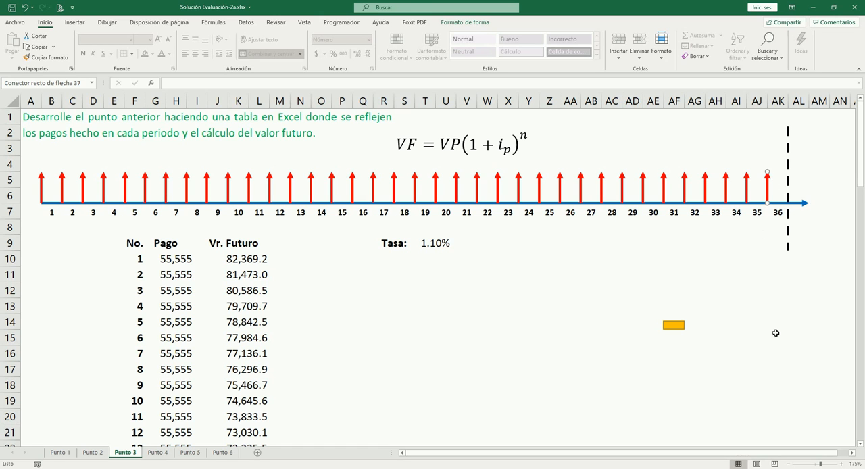
scroll(281, 257, down, 12)
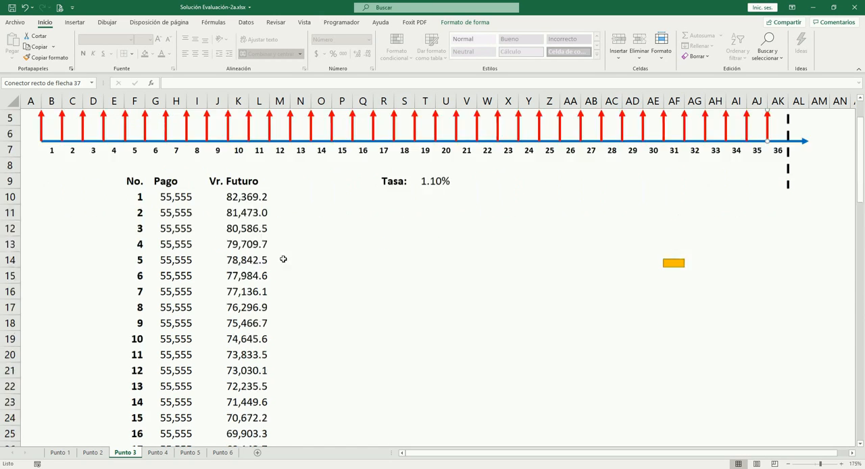
- Examine the future-value formula for payment 36 in J45 and the payment and period cells it references
click(246, 245)
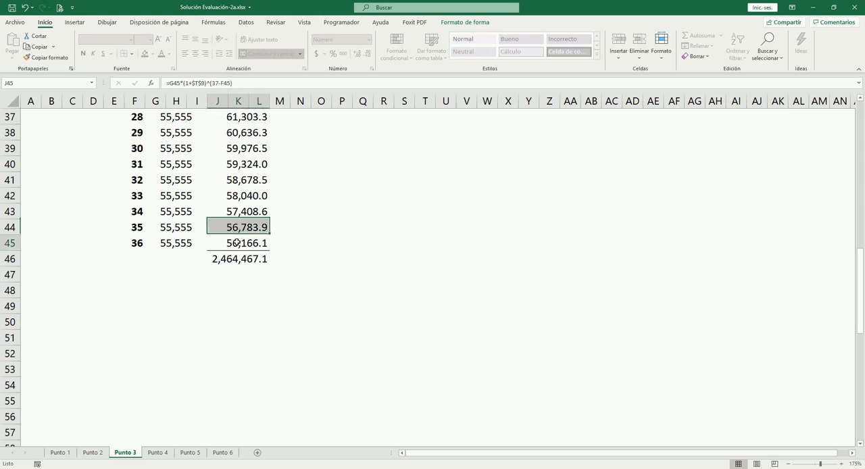
click(179, 244)
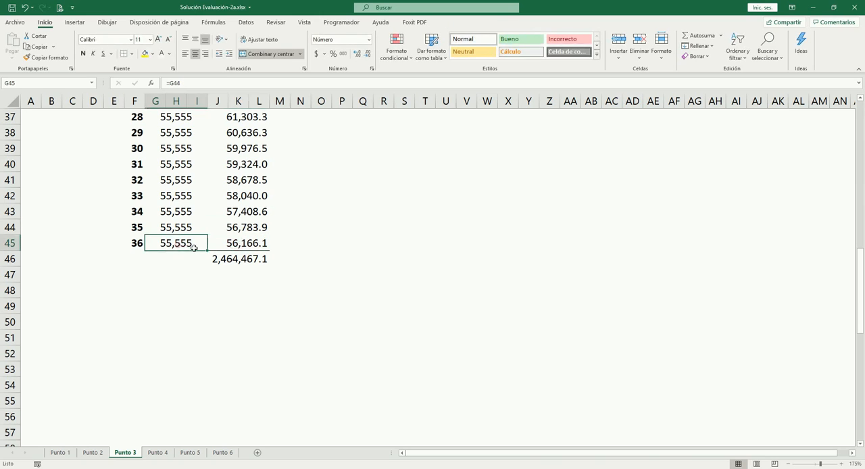
click(247, 244)
key(F2)
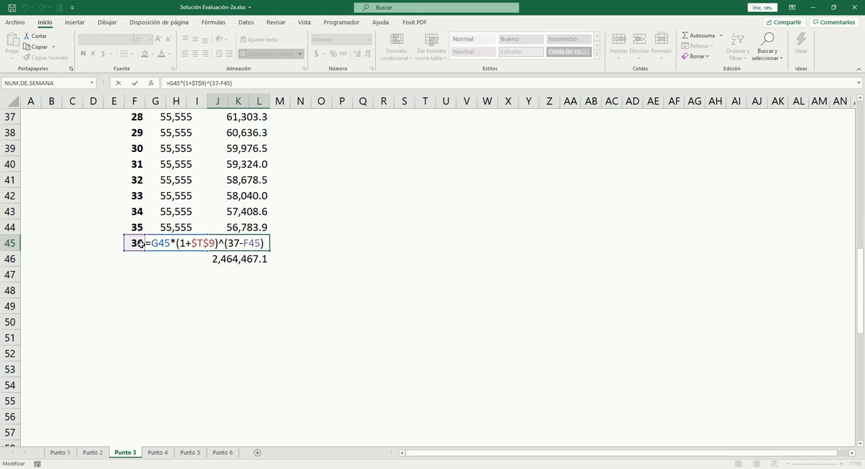
key(Escape)
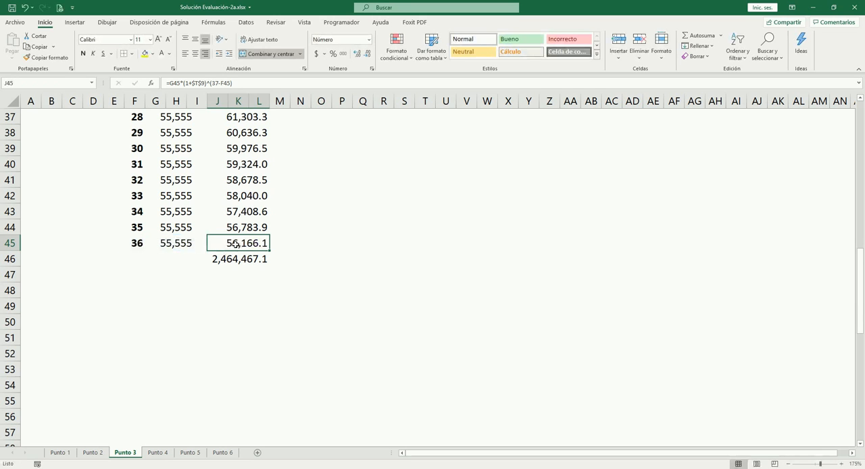
- Examine the sum formula for the future values in I46 and the first payment in G10 that drives the table
scroll(305, 256, up, 1)
scroll(305, 255, up, 11)
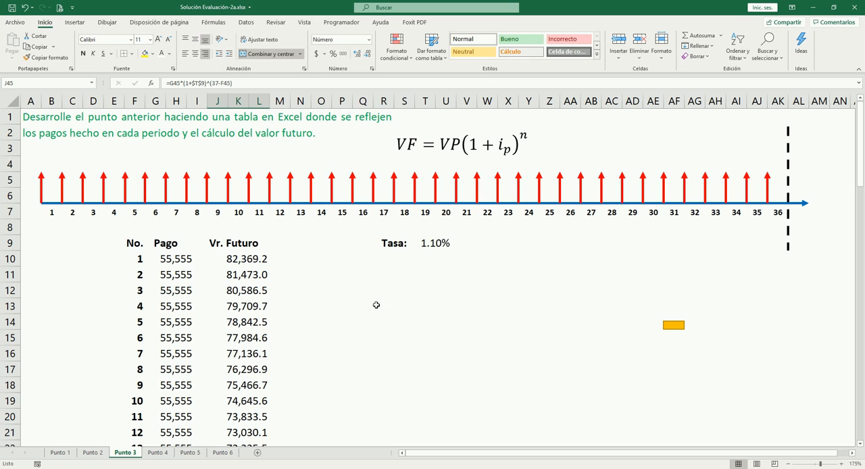
scroll(338, 307, down, 6)
scroll(338, 306, down, 3)
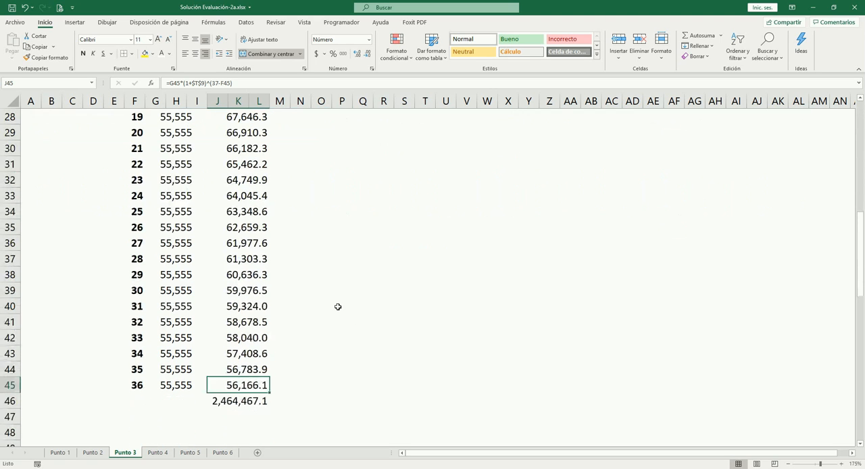
click(260, 402)
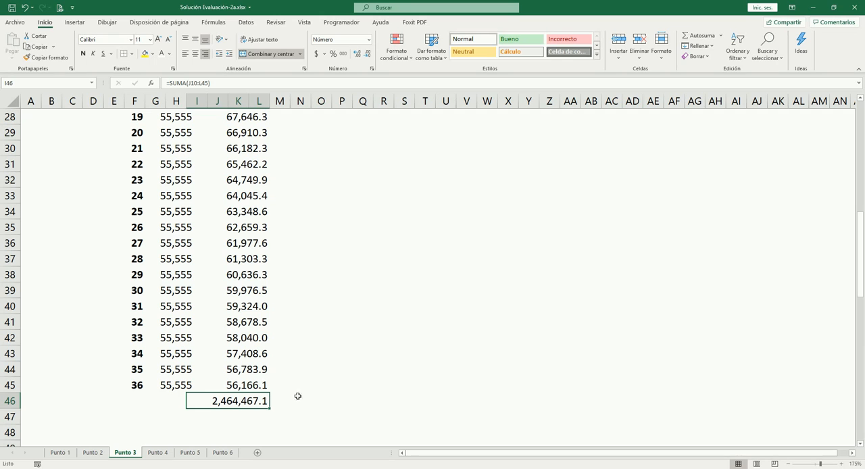
scroll(327, 389, up, 4)
scroll(327, 389, down, 4)
scroll(310, 392, up, 9)
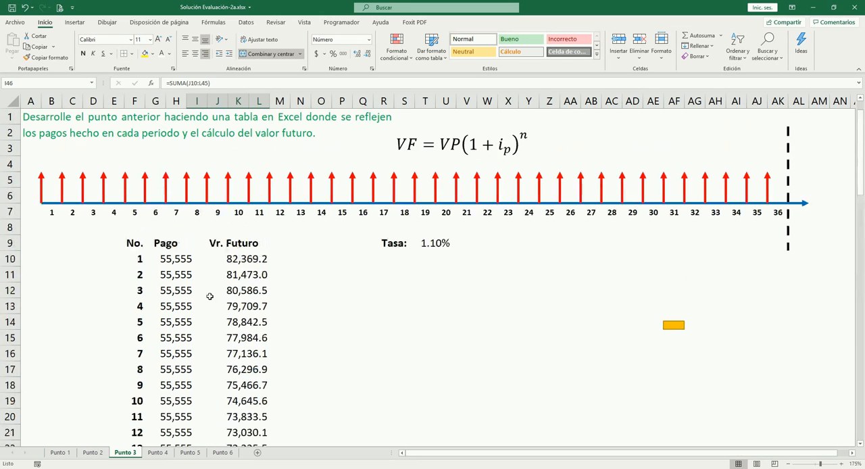
click(172, 259)
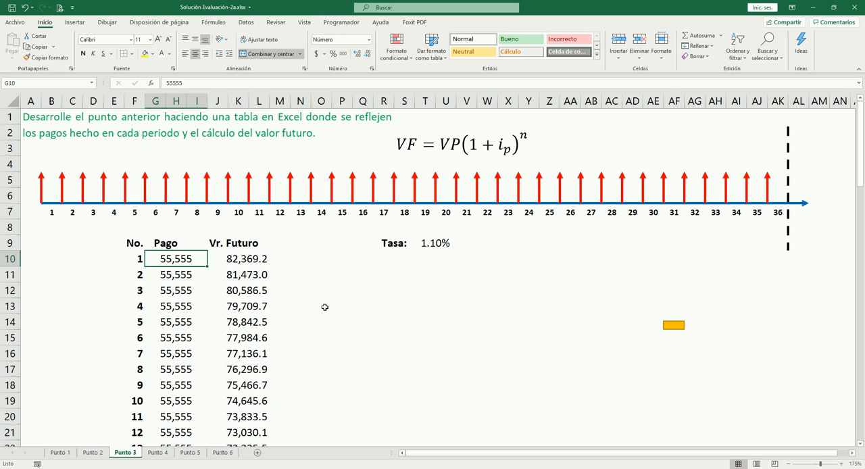
scroll(263, 289, down, 4)
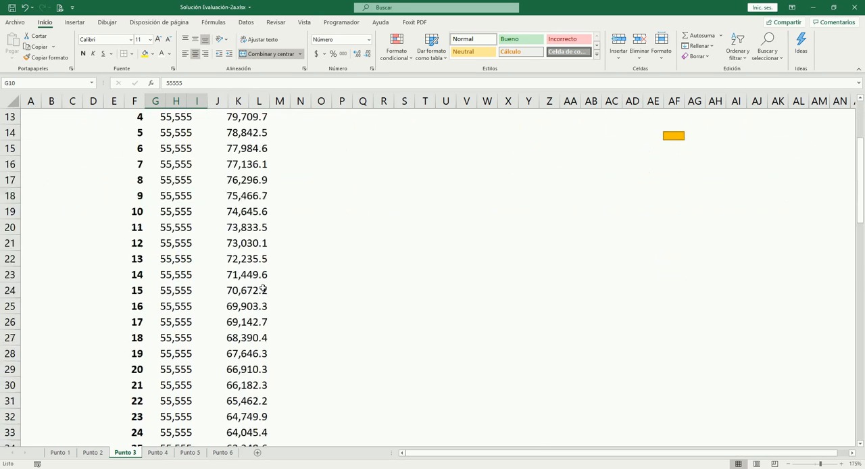
scroll(262, 289, down, 7)
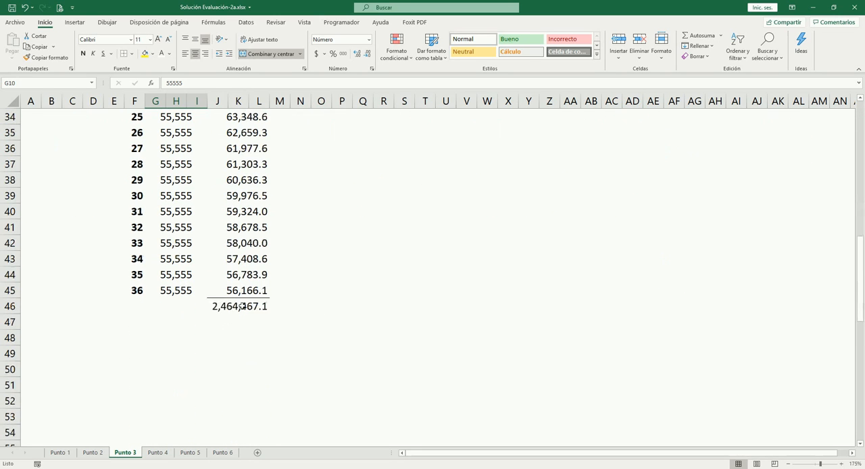
- Set up a Goal Seek on the future-value total in I46 with a target value of 45000000
click(245, 306)
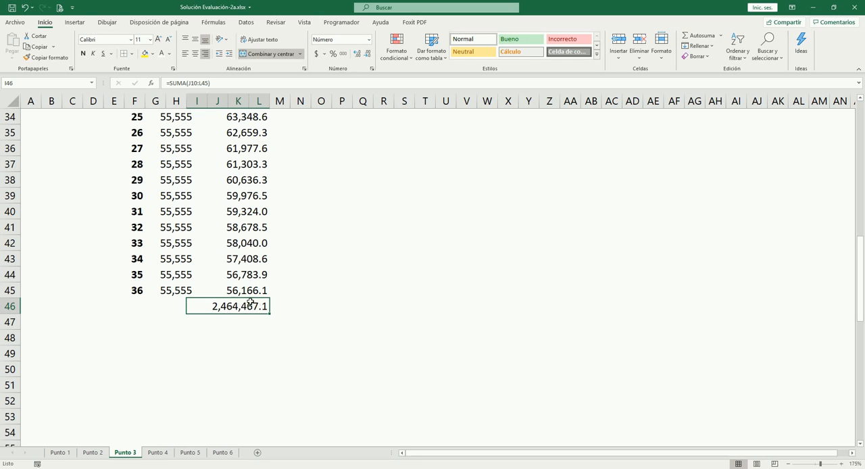
click(246, 22)
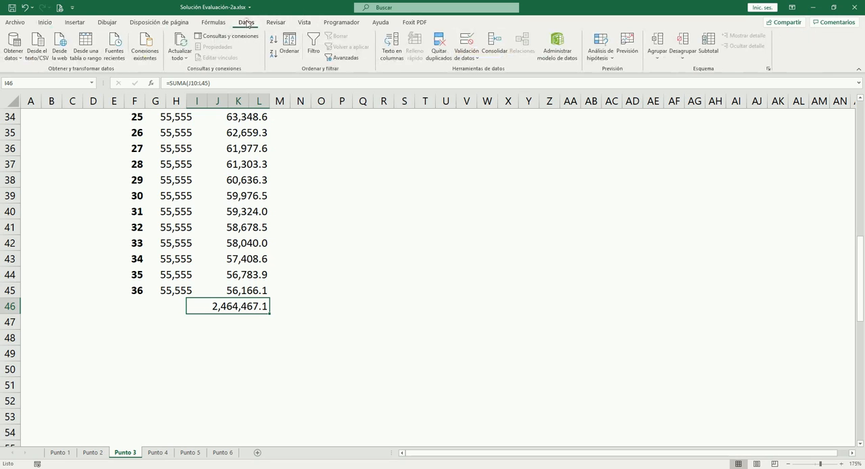
click(600, 52)
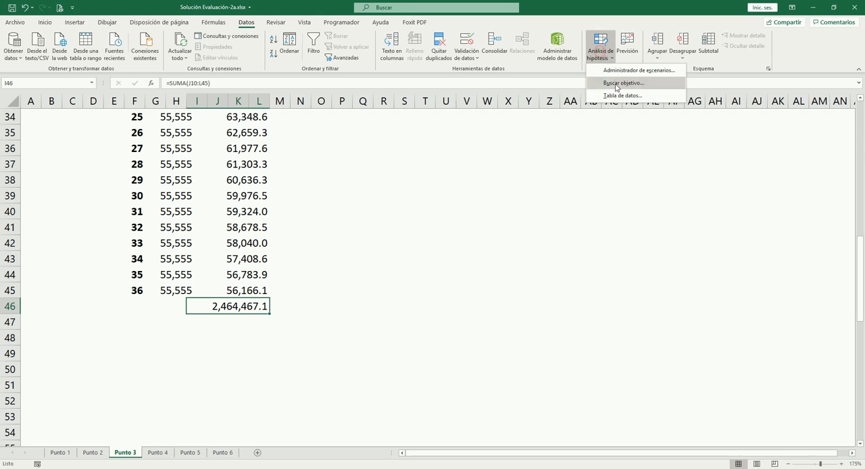
click(634, 84)
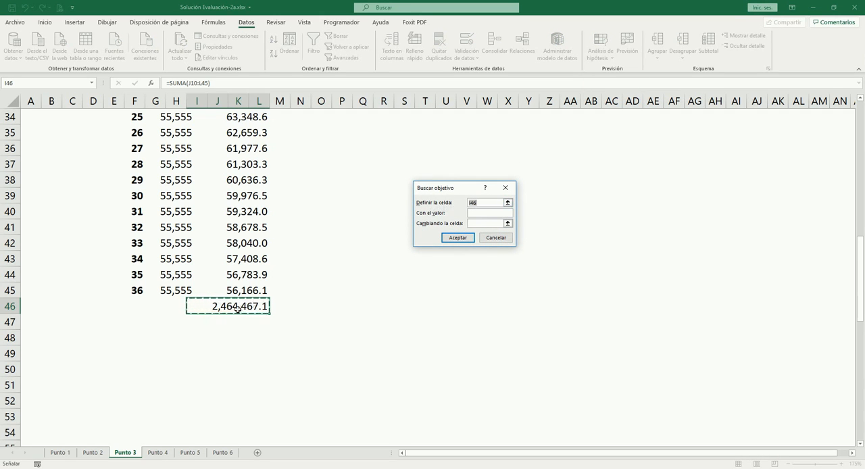
click(472, 214)
text(450000)
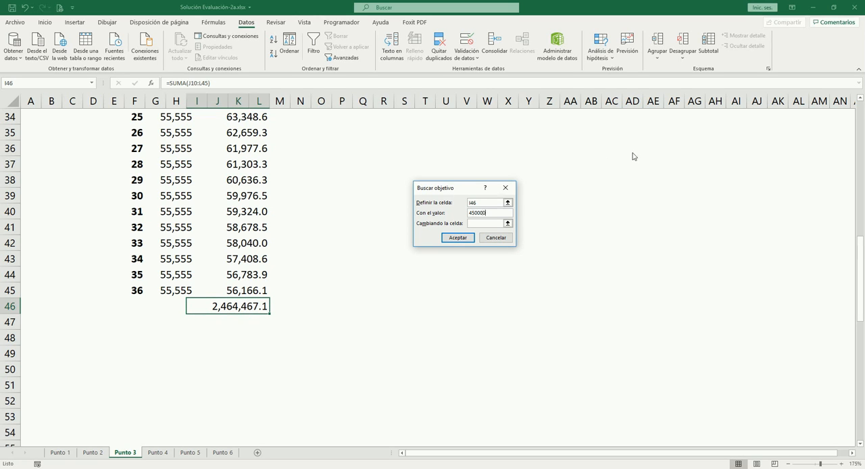
text(00)
- Use the first payment in G10 as the changing cell, run the Goal Seek and keep its solution
click(483, 223)
scroll(338, 283, up, 11)
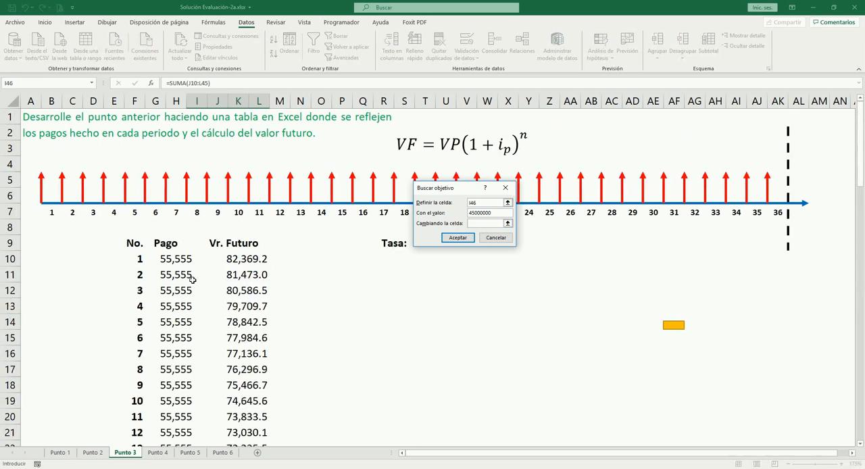
click(172, 259)
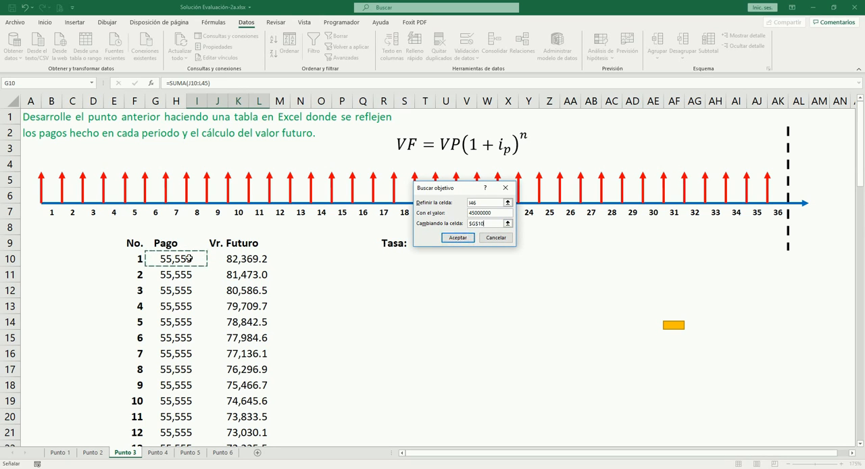
click(455, 238)
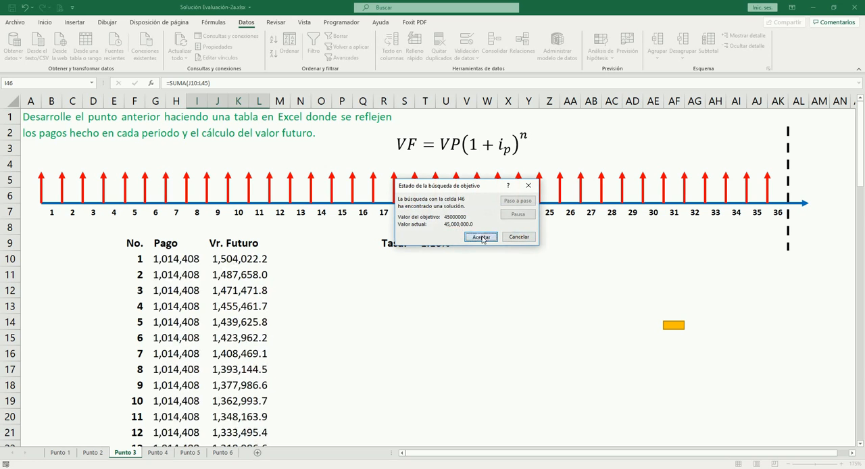
click(493, 238)
- Check the recalculated payments and total on Punto 3 and compare the payment with the annuity on Punto 2
click(175, 259)
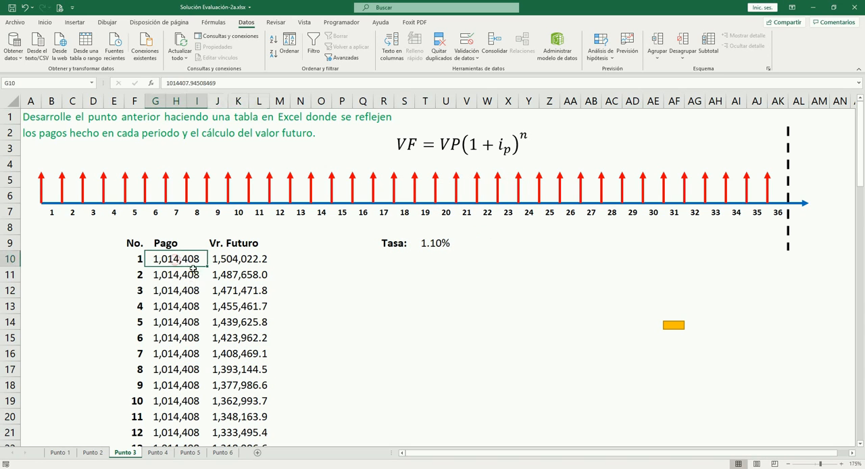
scroll(176, 263, down, 8)
scroll(177, 291, down, 3)
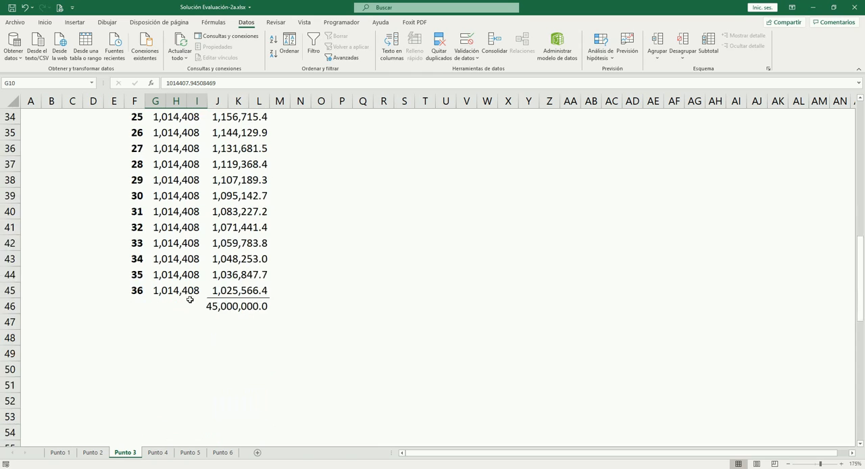
scroll(182, 297, up, 11)
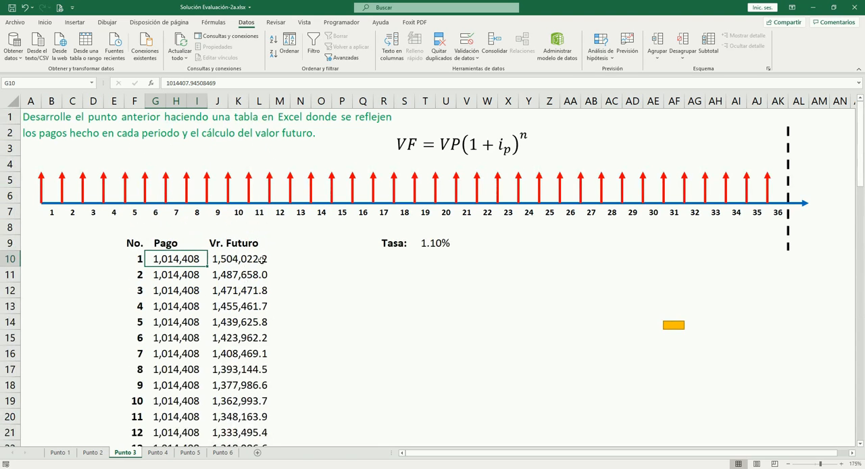
click(95, 452)
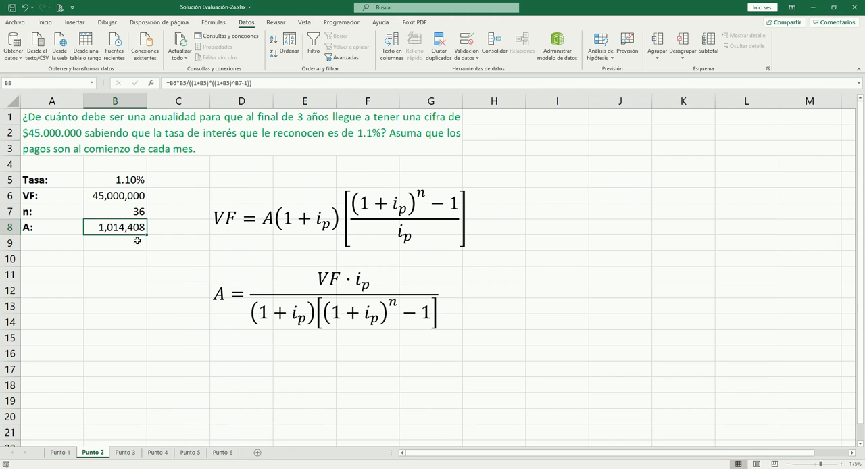
click(126, 452)
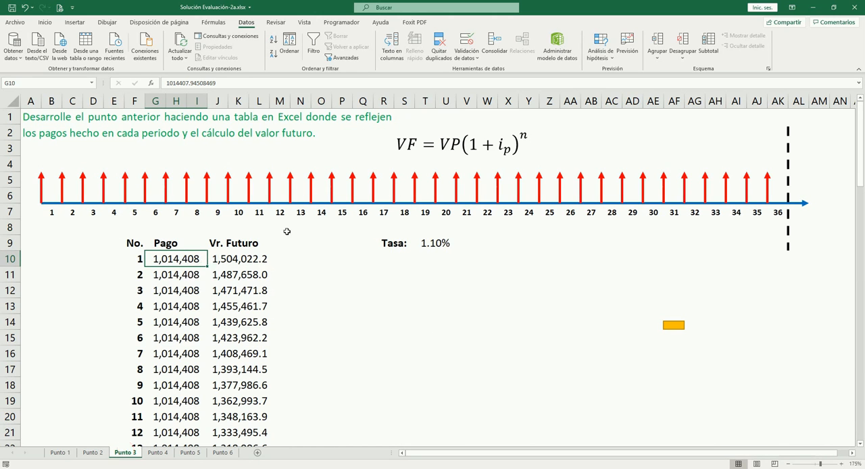
- Show the first payment in G10 with two decimals and widen column I slightly so the number fits
click(46, 23)
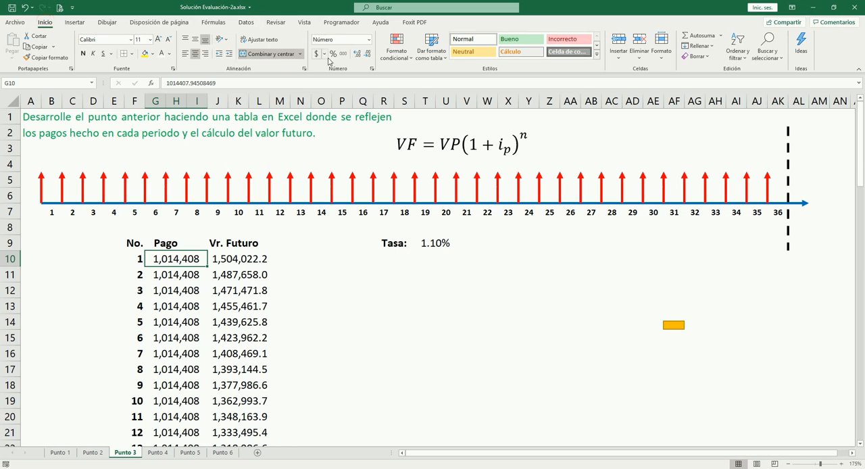
click(356, 53)
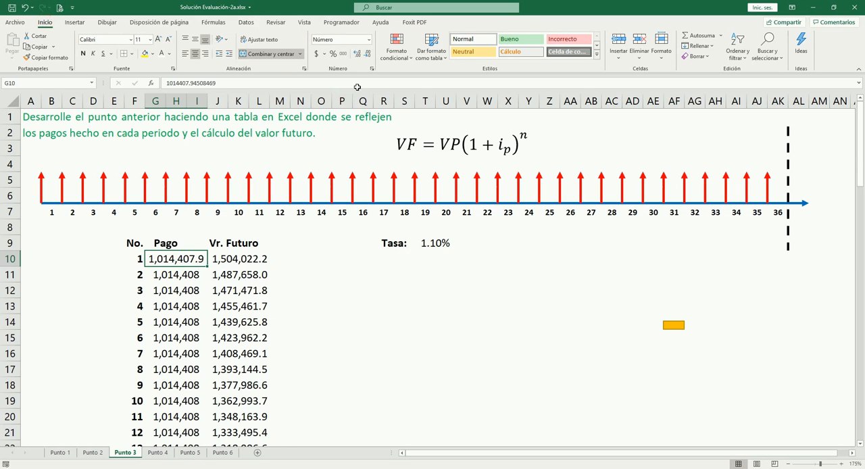
click(357, 53)
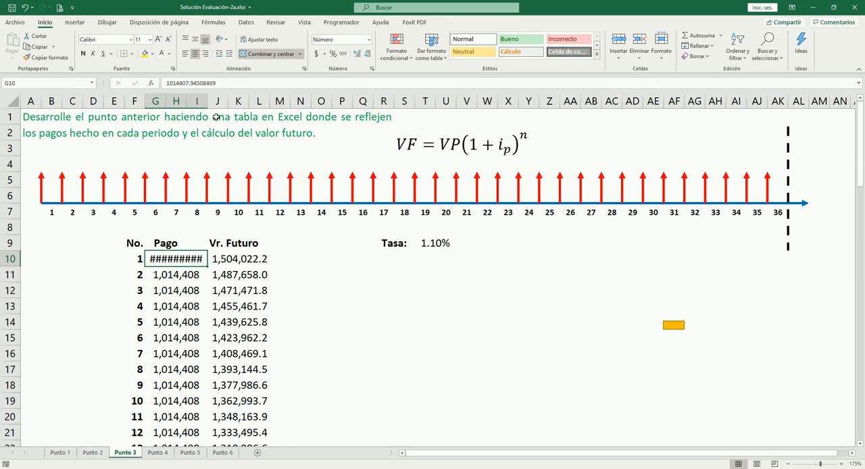
drag(208, 103, 214, 102)
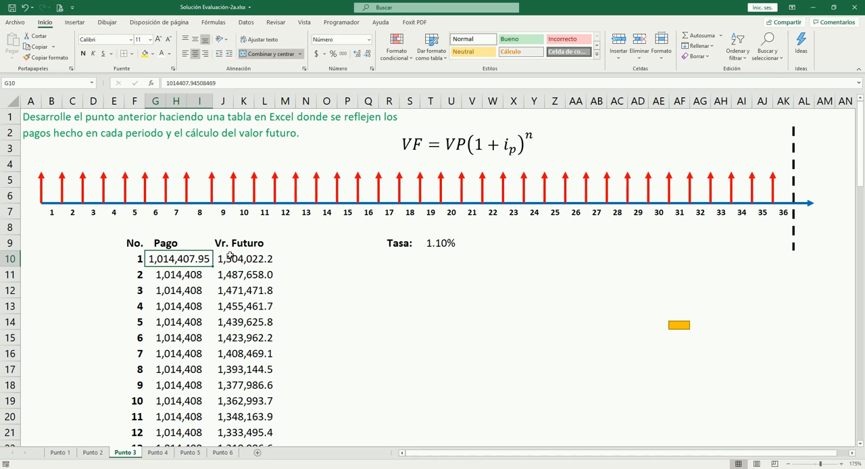
- Show the annuity in B8 on the Punto 2 sheet with two decimals
click(103, 453)
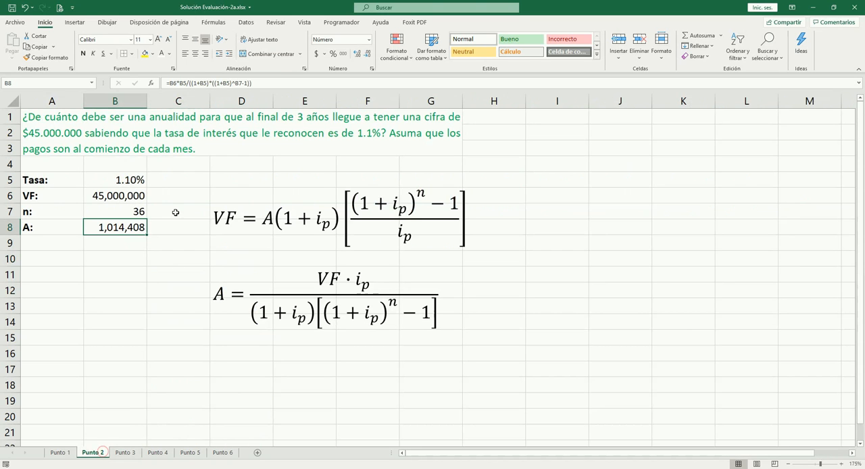
click(356, 54)
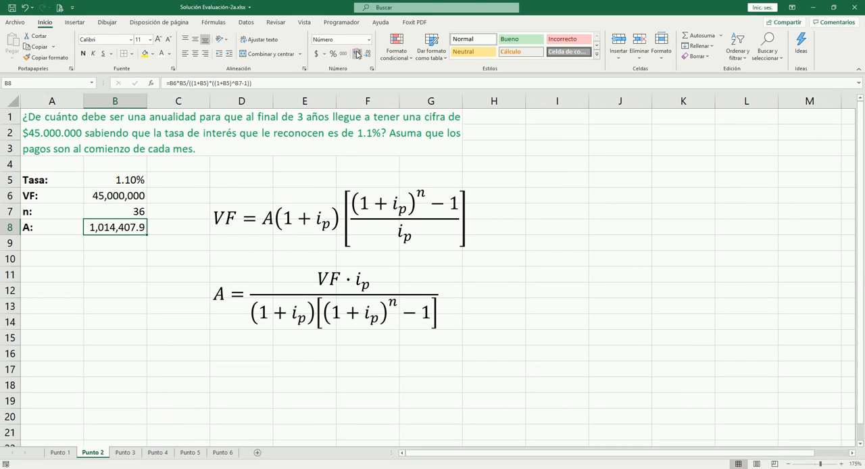
click(355, 54)
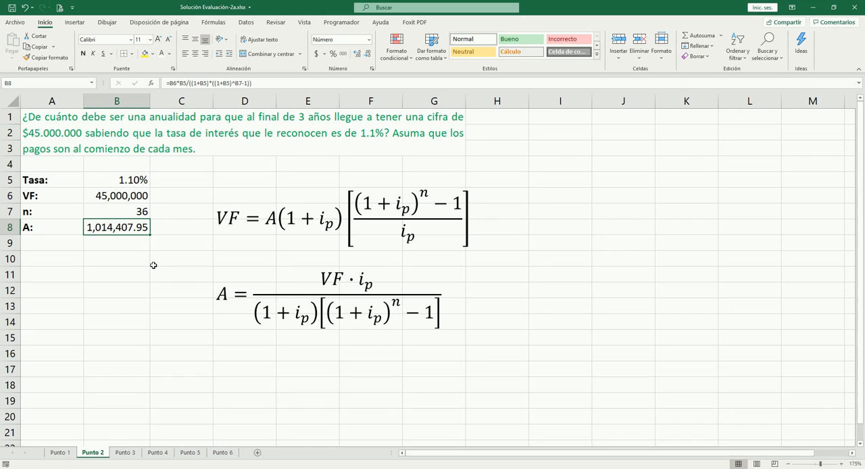
- Review the Punto 3 table from the first payment to the future-value total, and open the Punto 4 sheet
click(125, 452)
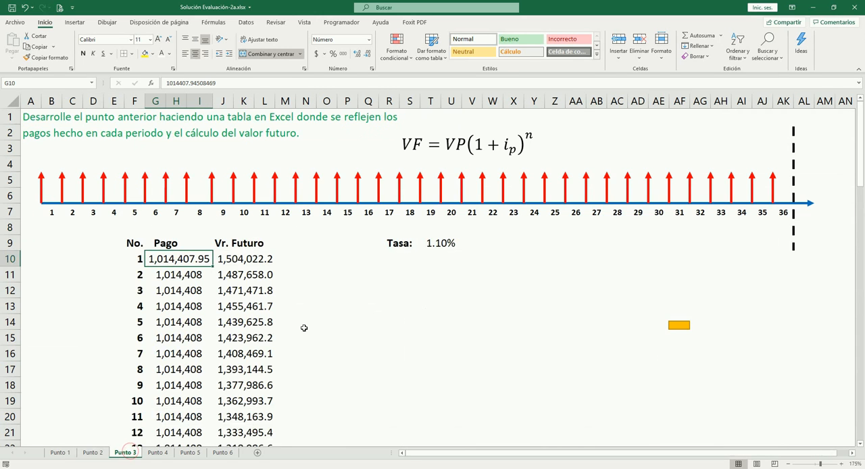
scroll(304, 328, down, 12)
scroll(321, 340, up, 12)
scroll(206, 295, down, 3)
scroll(206, 295, down, 7)
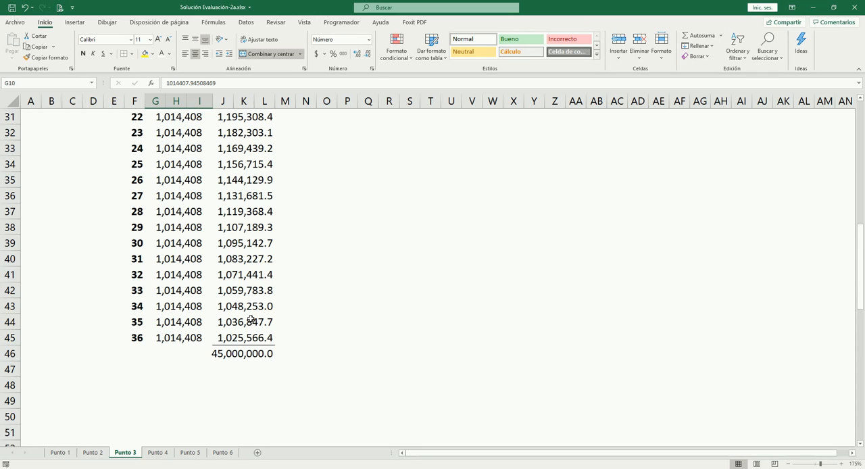
scroll(250, 319, up, 10)
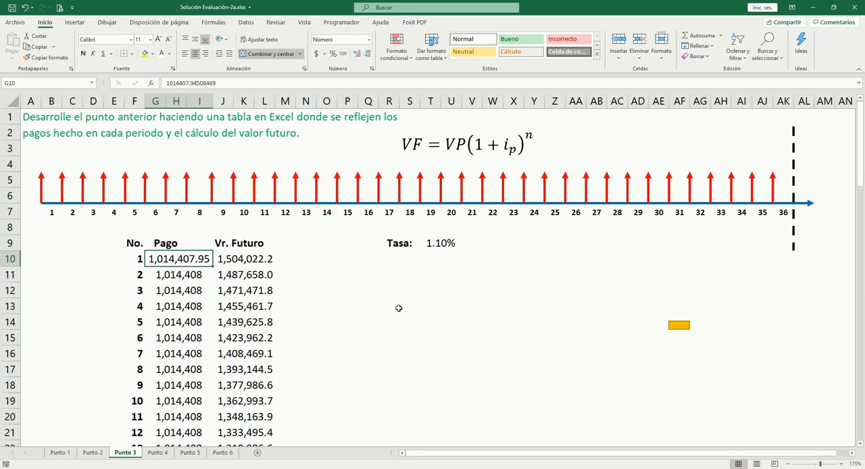
click(158, 453)
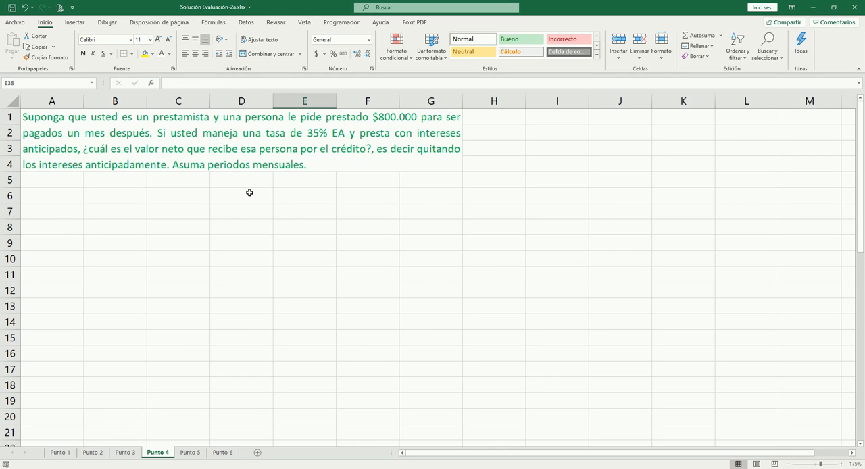
- Label A6 "Tasa EA" and enter the effective annual rate of 35% in B6
click(85, 199)
click(51, 196)
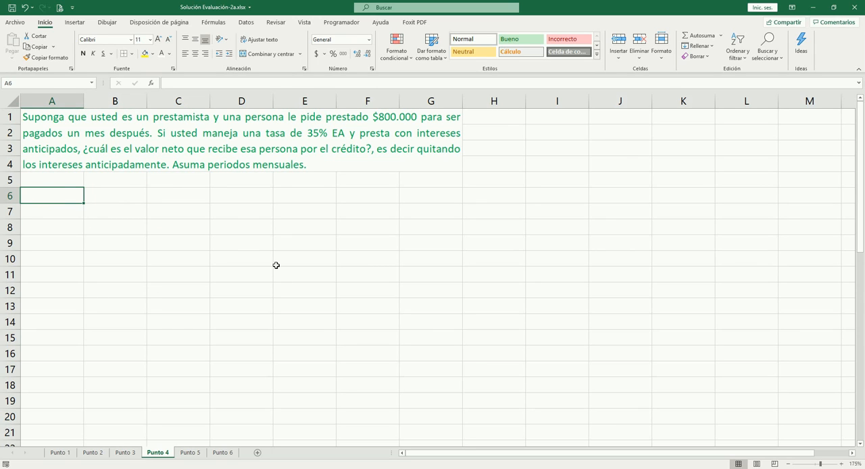
text(Ta)
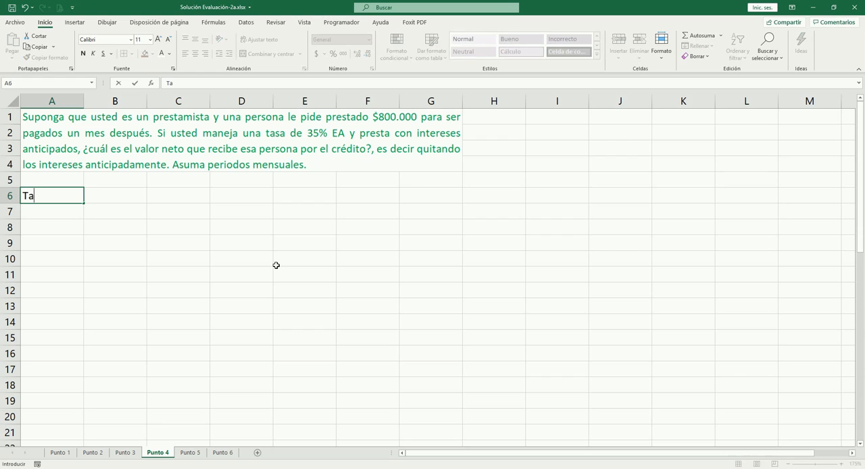
text(sa EA)
key(Tab)
key(shift+Tab)
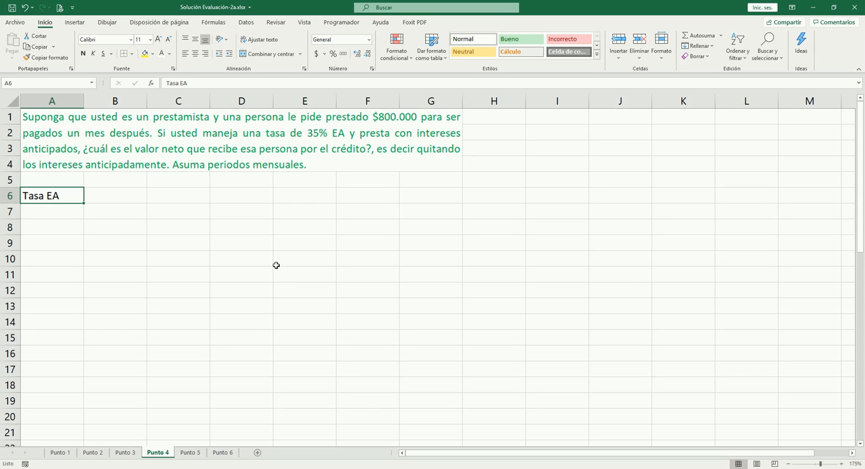
key(Right)
text(35)
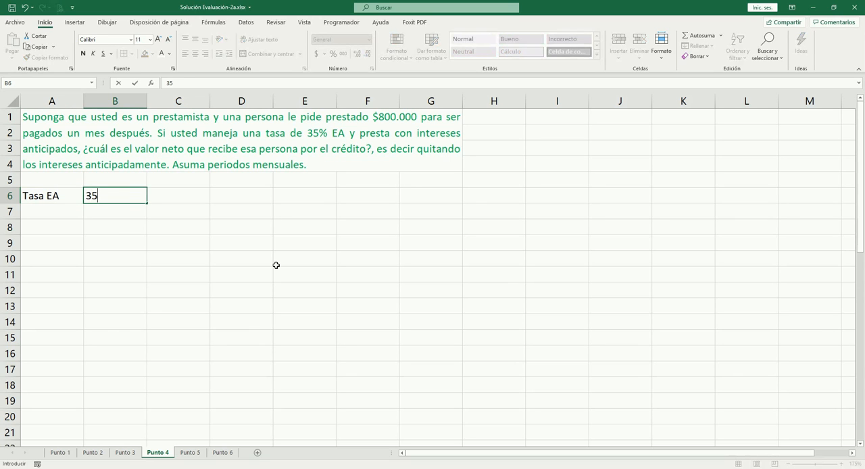
text(%)
key(Right)
key(Left)
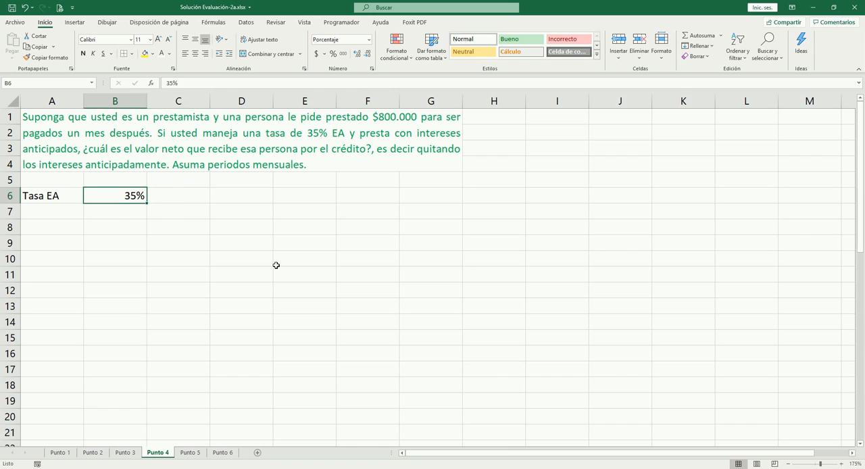
key(Return)
- Label A7 "Tasa PMV" for the monthly rate paid in arrears
key(Left)
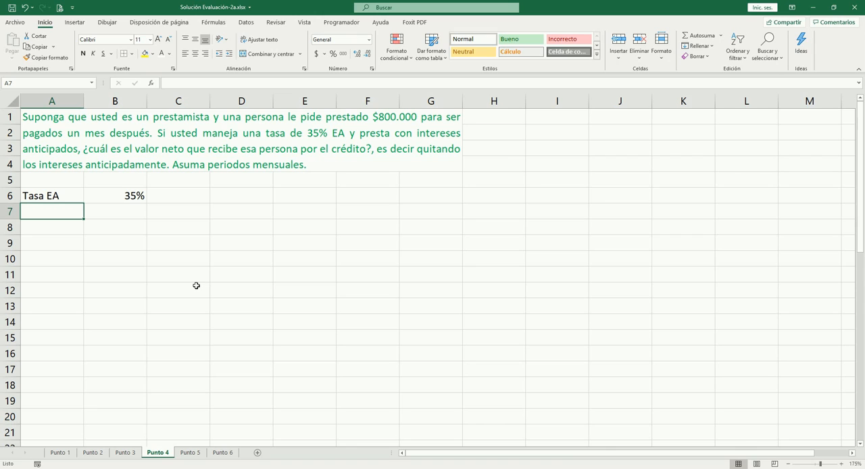
text(Tasa P)
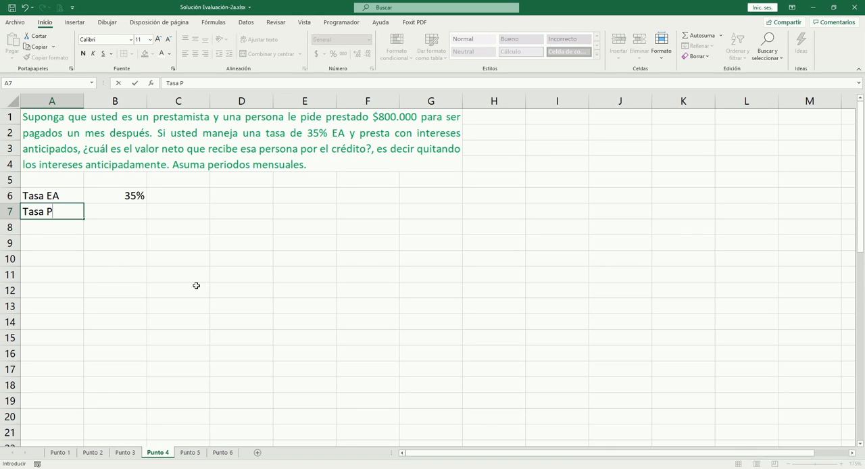
text(MV)
key(Tab)
- Calculate the PMV rate in B7 with =TASA.NOMINAL(B6;12)/12 and format it as a percentage with two decimals
text(=tasa)
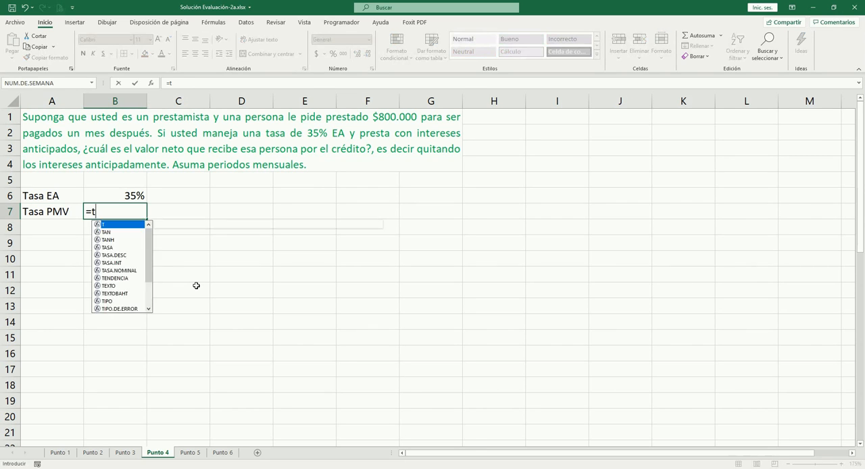
key(Down)
key(Down)
key(Down)
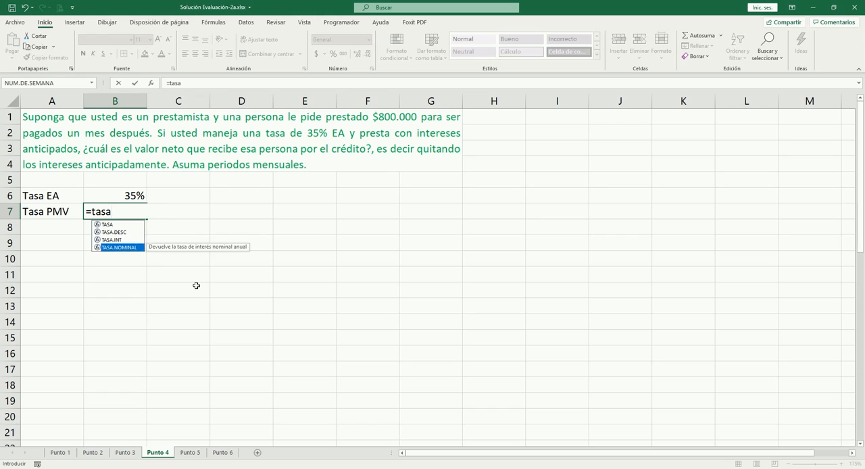
key(Tab)
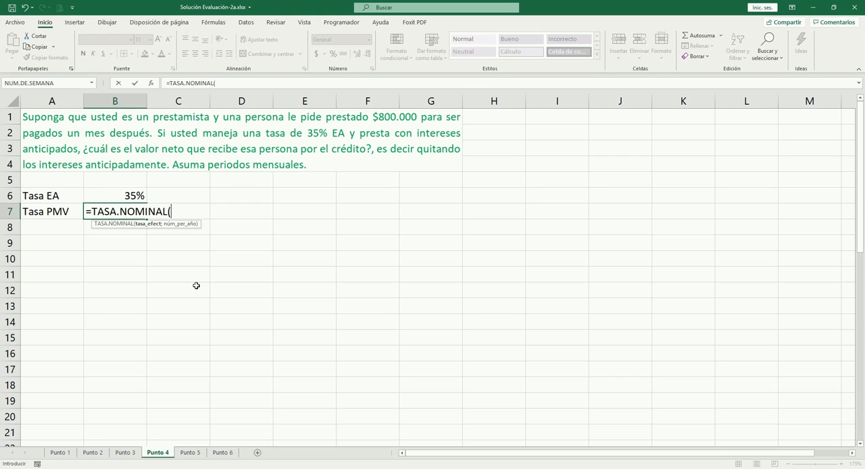
key(Up)
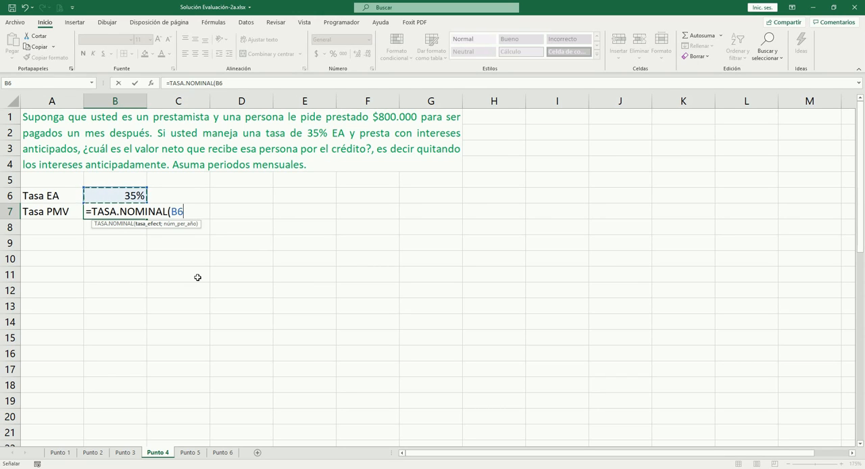
text(;)
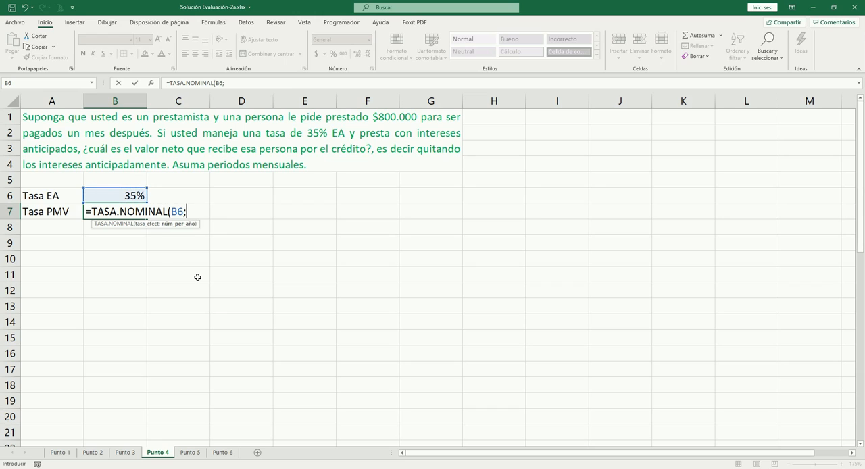
text(12))
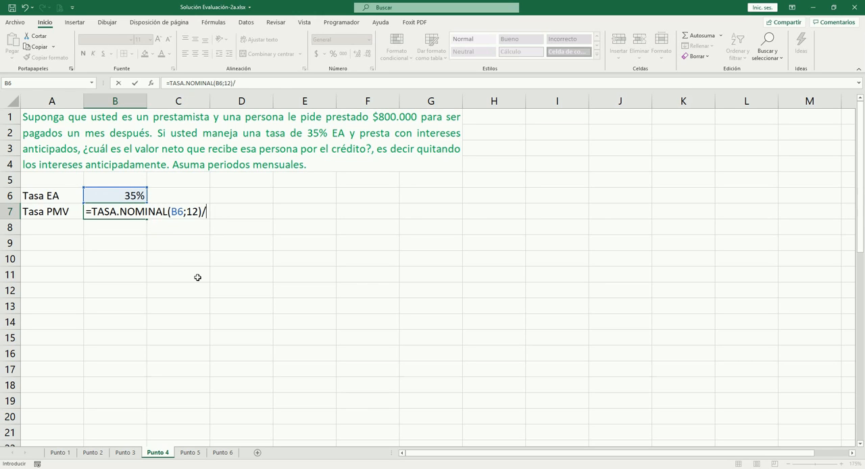
text(/12)
key(Tab)
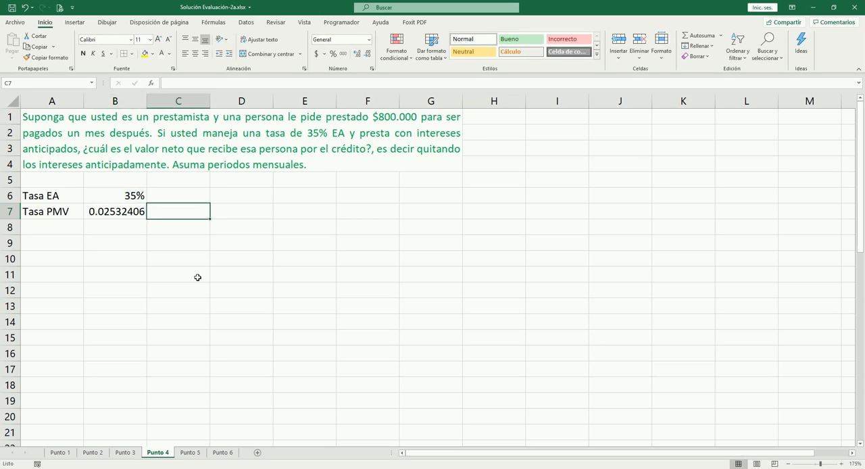
key(Left)
key(ctrl+shift+5)
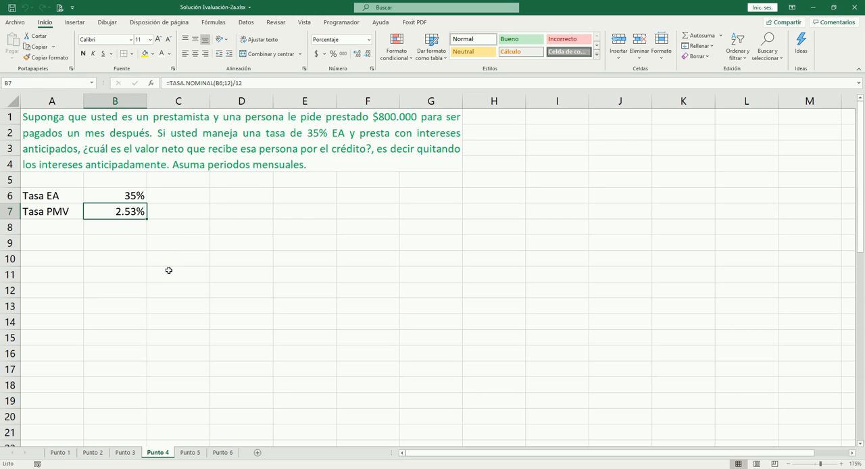
- Label A8 "Tasa PMA" for the monthly rate paid in advance
click(52, 224)
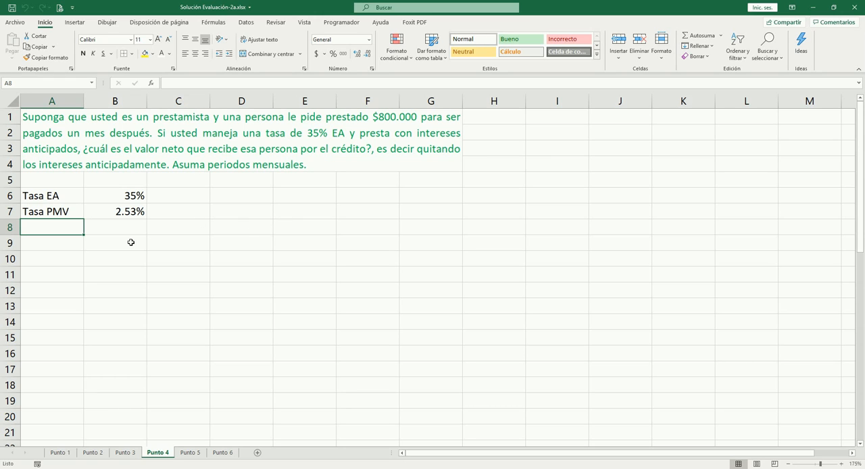
text(Tasa )
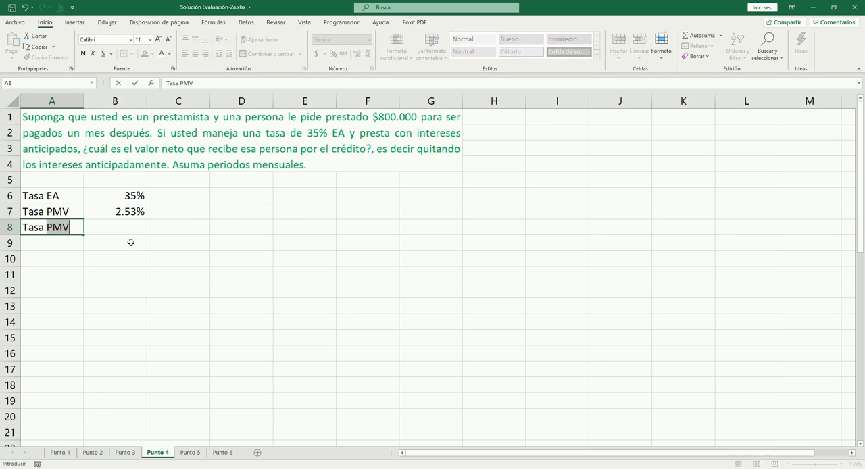
text(PMA)
key(Tab)
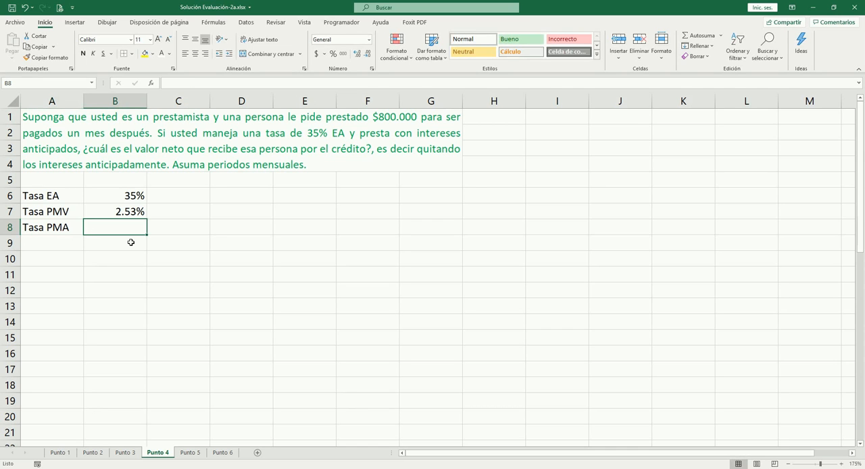
- Copy the anticipated-rate equation box from the Punto 1 sheet and place it beside the rates on Punto 4
click(64, 455)
click(254, 158)
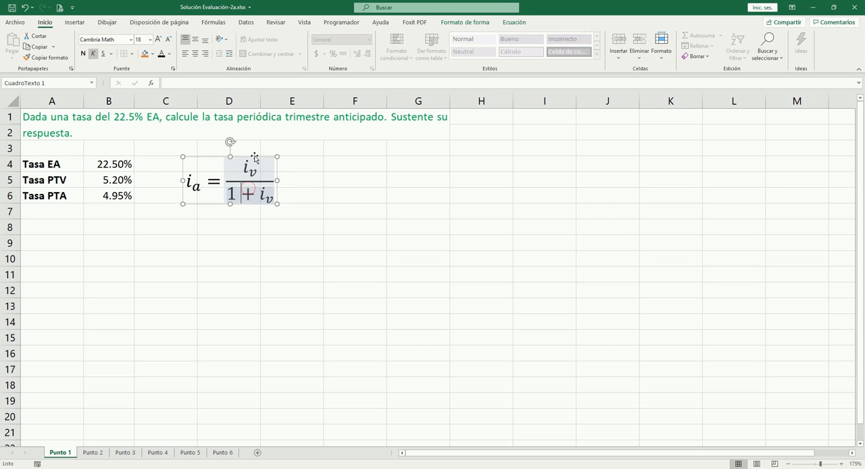
click(255, 158)
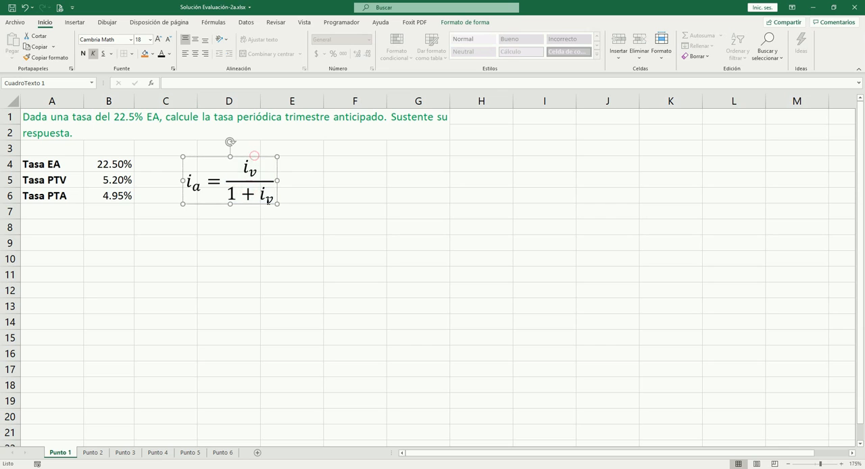
click(125, 453)
click(157, 453)
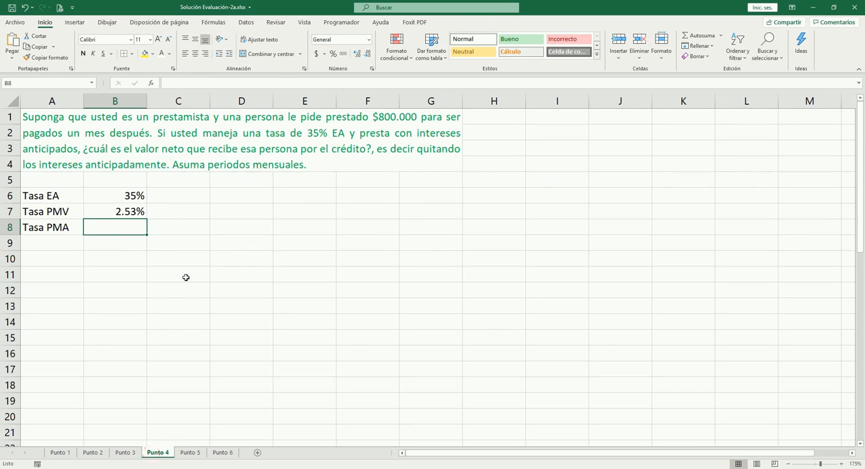
key(ctrl+v)
drag(167, 203, 256, 181)
- Calculate the PMA rate in B8 with =B7/(1+B7)
click(134, 228)
click(129, 212)
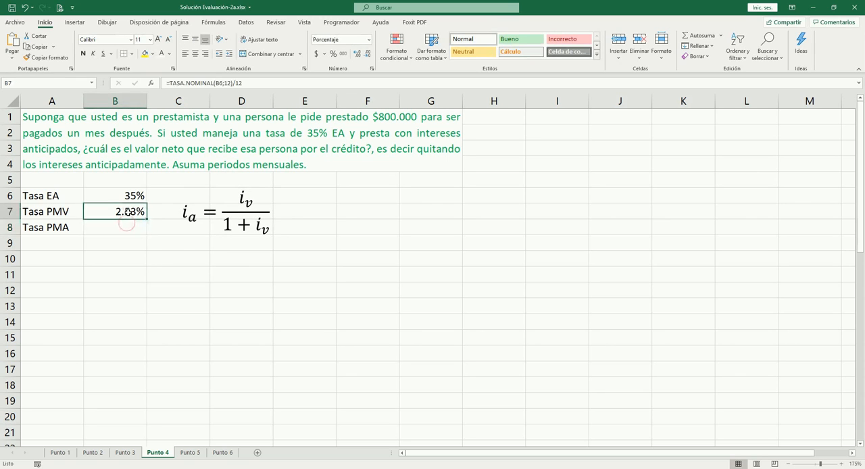
key(Down)
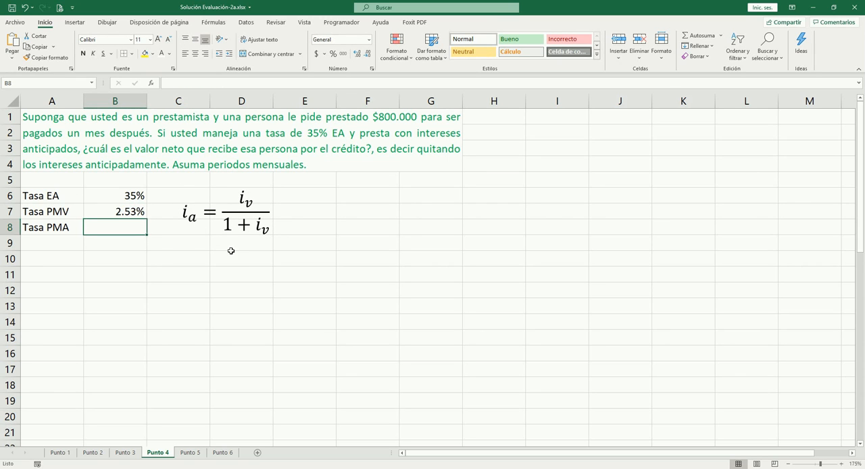
text(=)
key(Up)
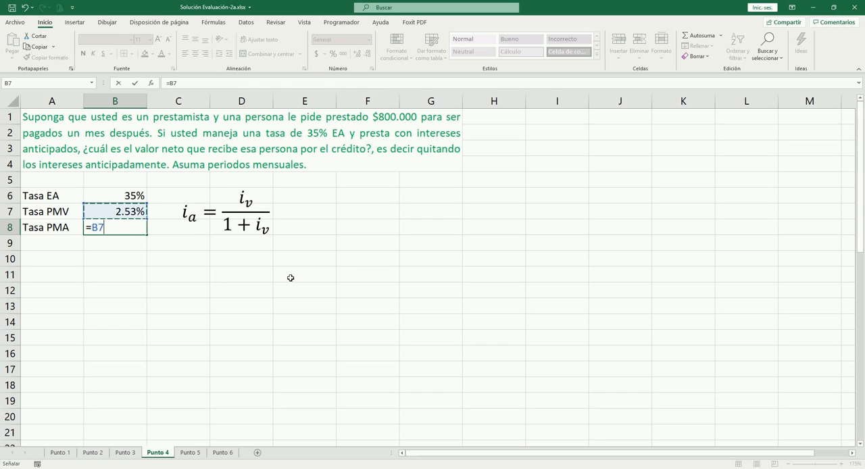
text(/(1+)
key(Up)
text())
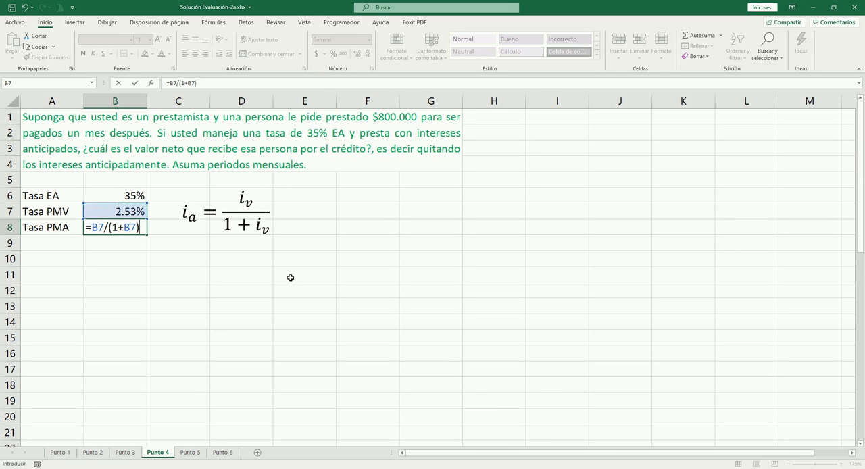
key(Tab)
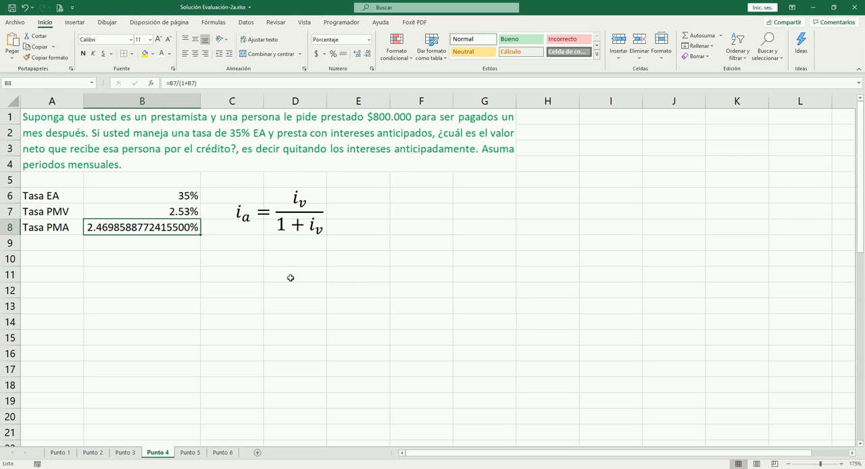
- Show the PMA rate in B8 with two decimals and narrow column B to about the width of column A
key(ctrl+z)
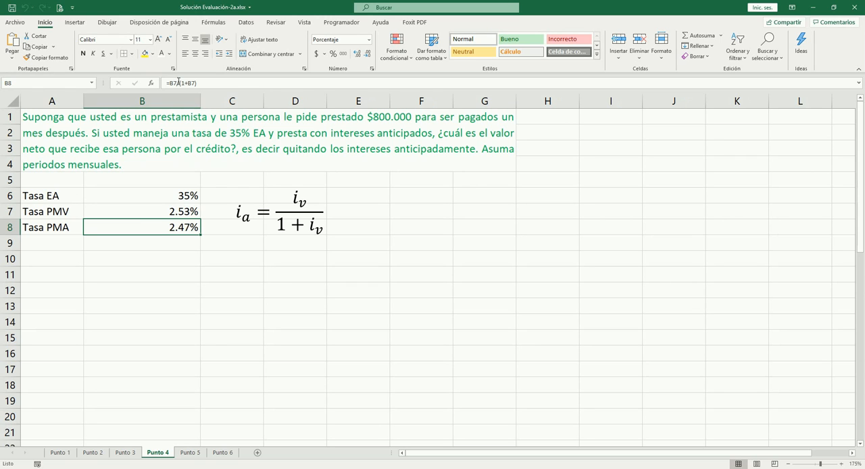
drag(200, 96, 145, 96)
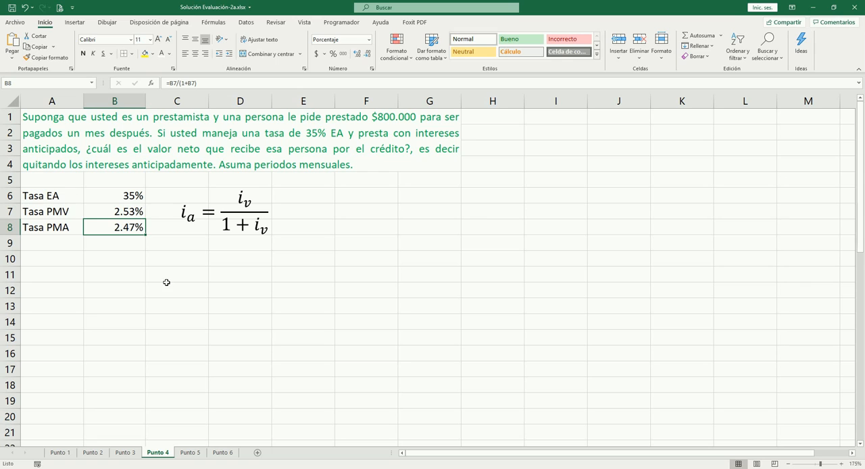
click(131, 260)
click(125, 227)
click(128, 213)
click(128, 228)
click(127, 272)
click(133, 228)
- Label A9 "VP" for the present value
click(51, 245)
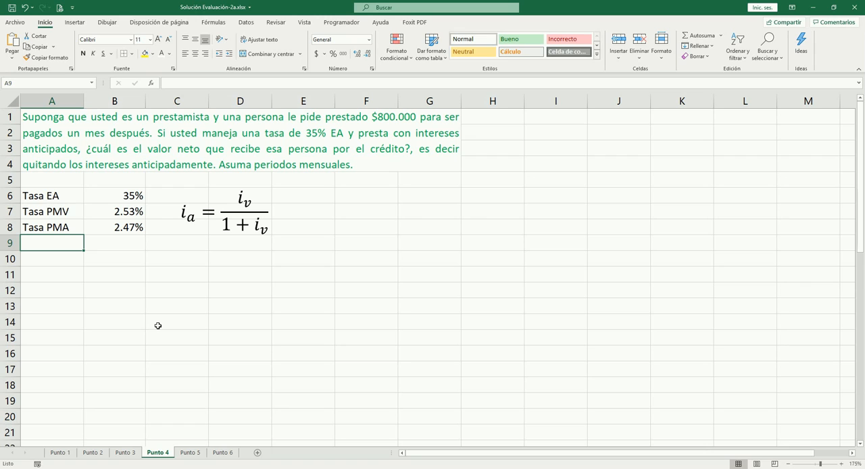
text(V)
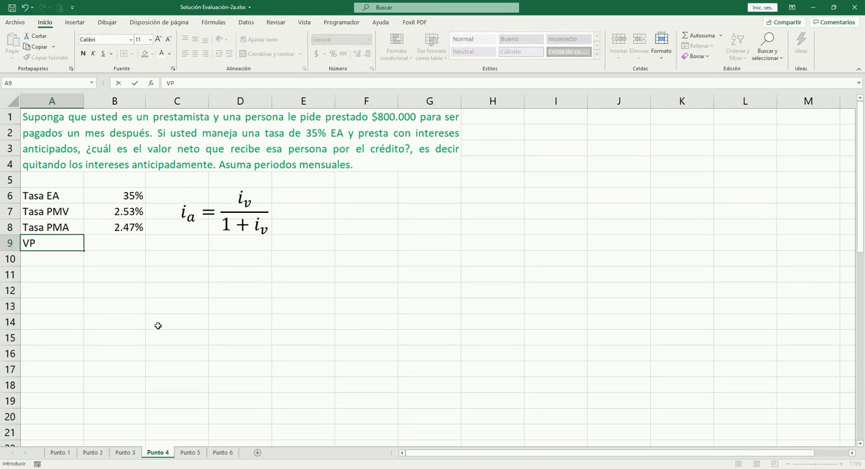
text(P)
key(Tab)
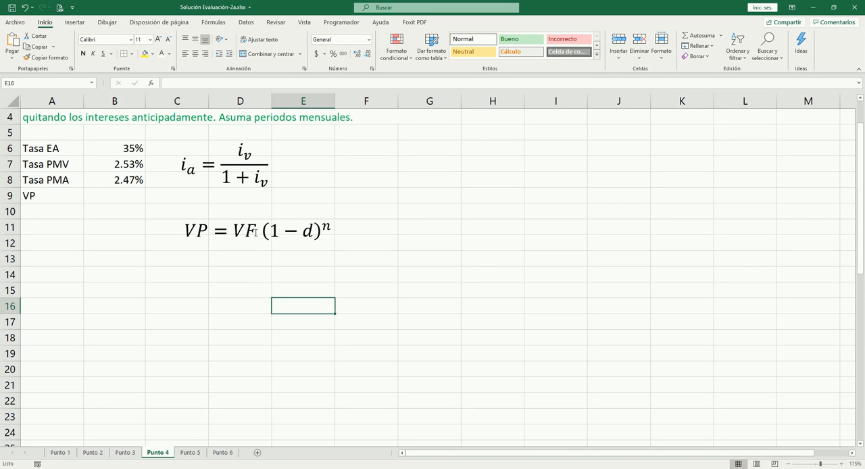
- Replace the VP label in A9 with "n" and enter 1 period in B9
scroll(292, 210, up, 1)
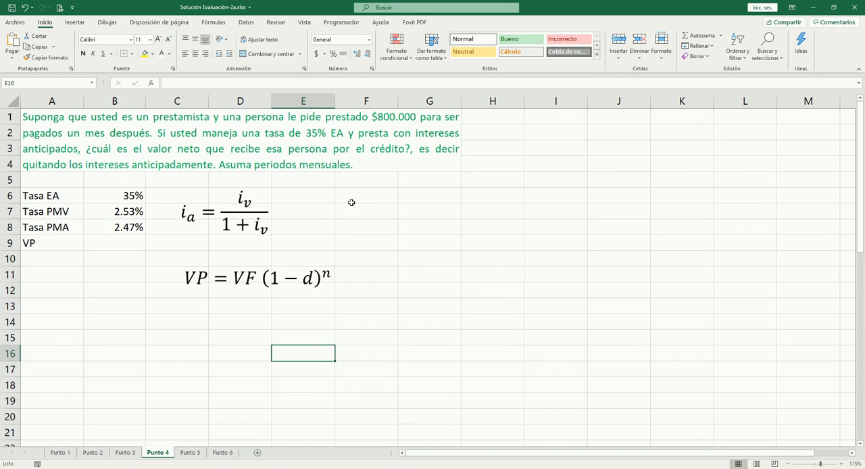
click(58, 245)
key(Delete)
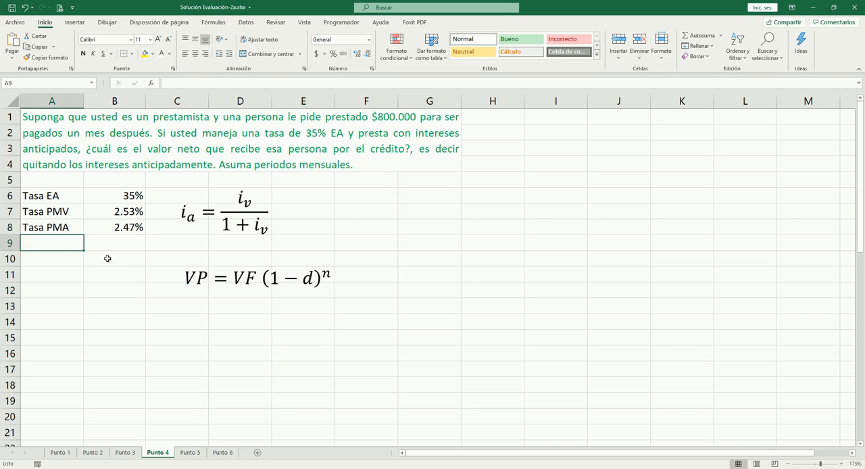
text(n)
key(Tab)
text(1)
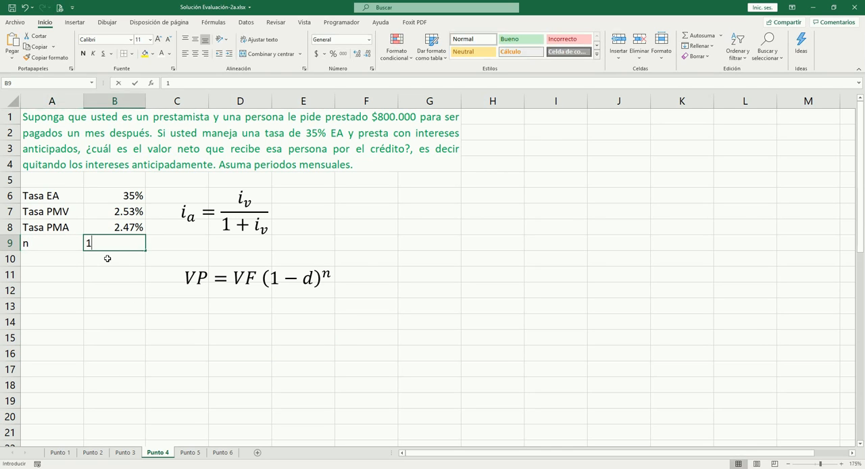
key(Return)
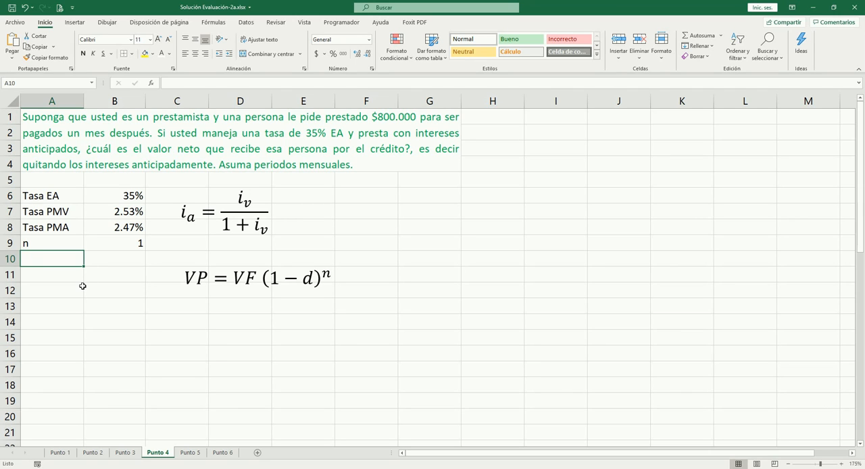
- Label A10 "VF" and enter 800000 in B10, shown with thousands separators and no decimals
text(VF)
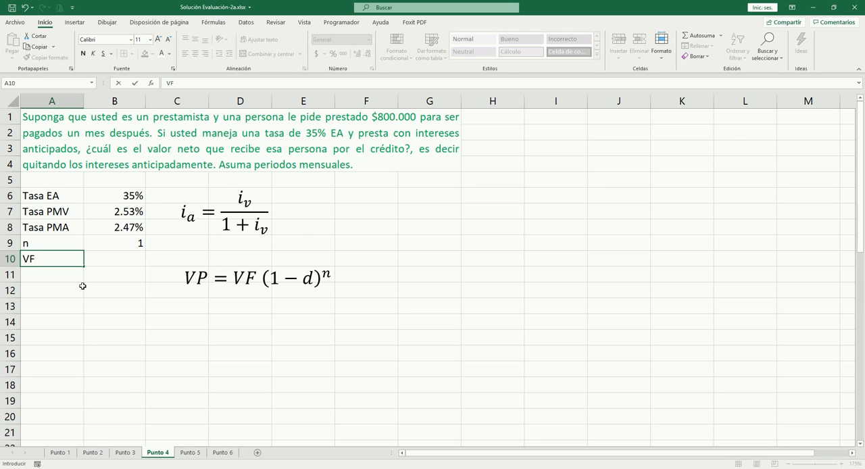
key(Tab)
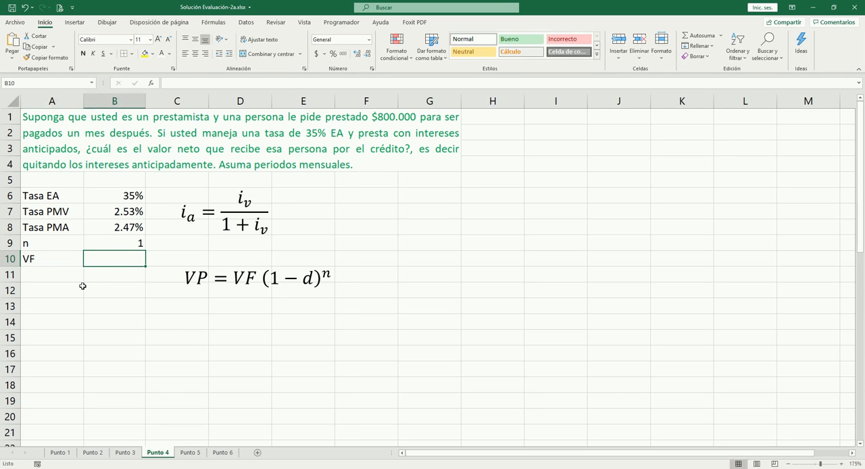
text(800000)
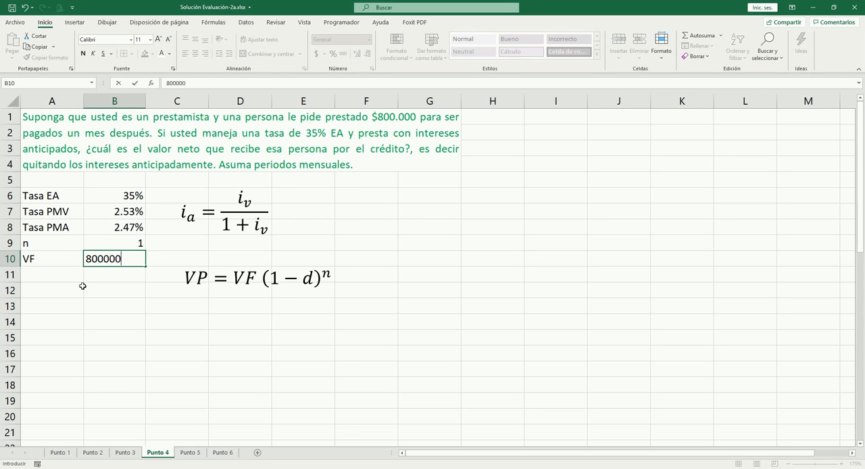
key(Right)
key(Left)
key(ctrl+shift+1)
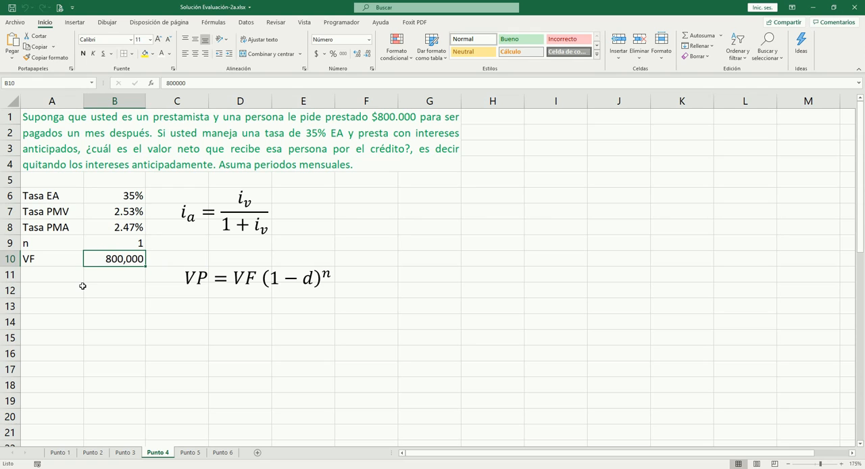
- Label A11 "VP" for the present value
key(Down)
key(Left)
text(VA)
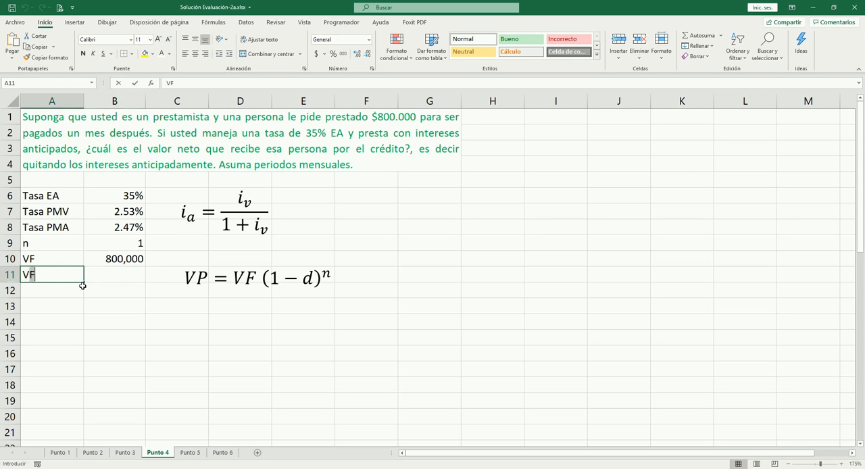
key(Right)
- Calculate the present value in B11 with =B10*(1-B8)^B9
text(=)
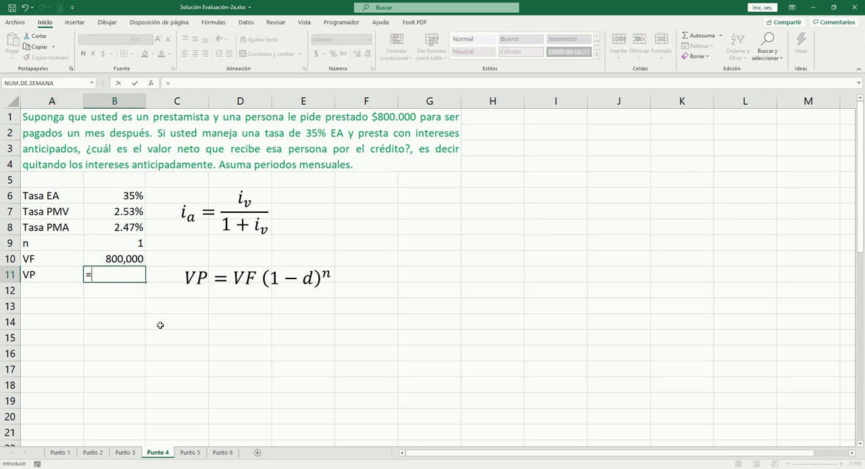
key(Up)
text(*)
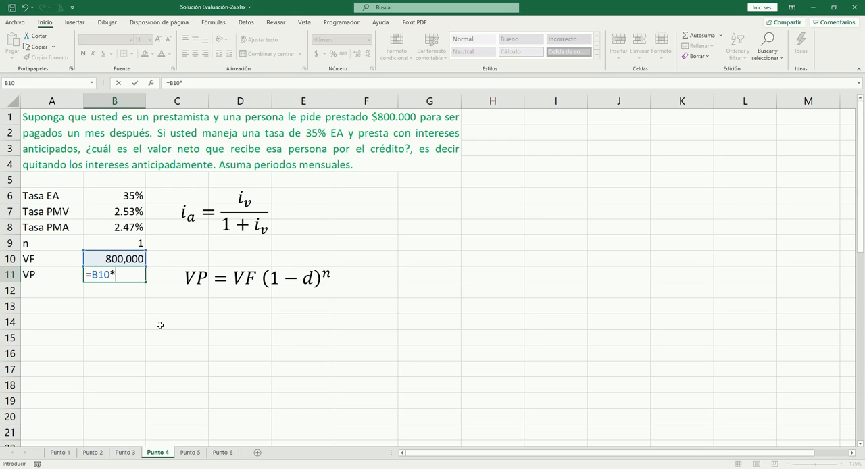
text((1-)
key(Up)
key(Up)
key(Up)
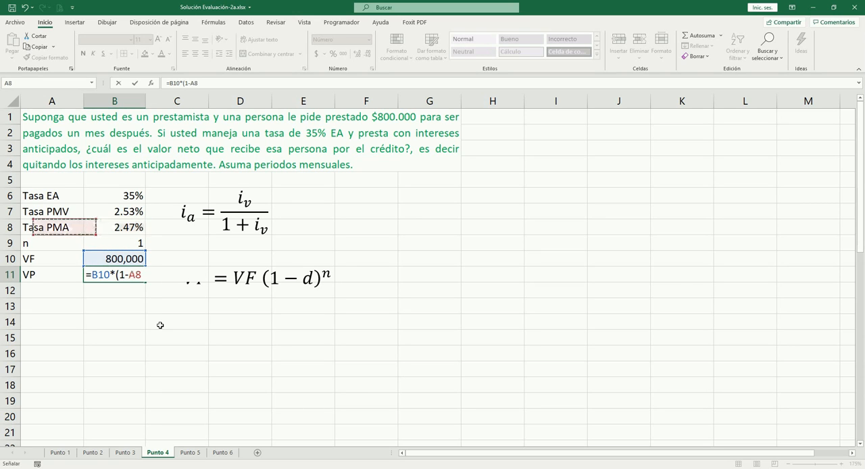
text())
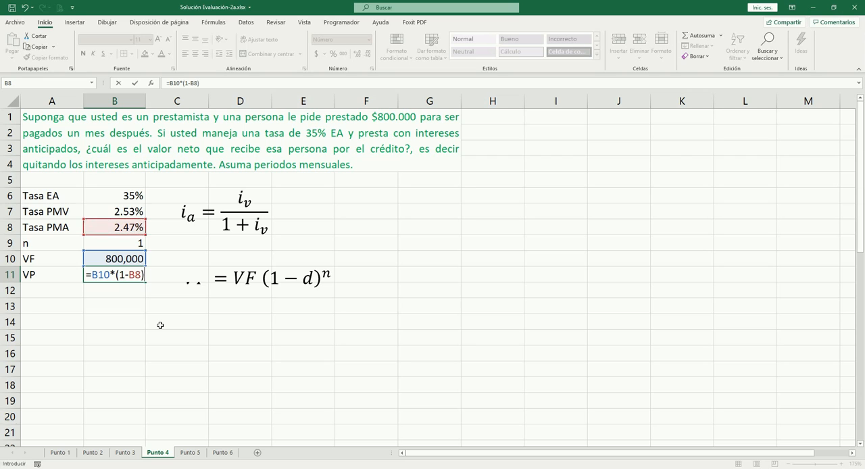
text(^^)
key(Up)
key(Up)
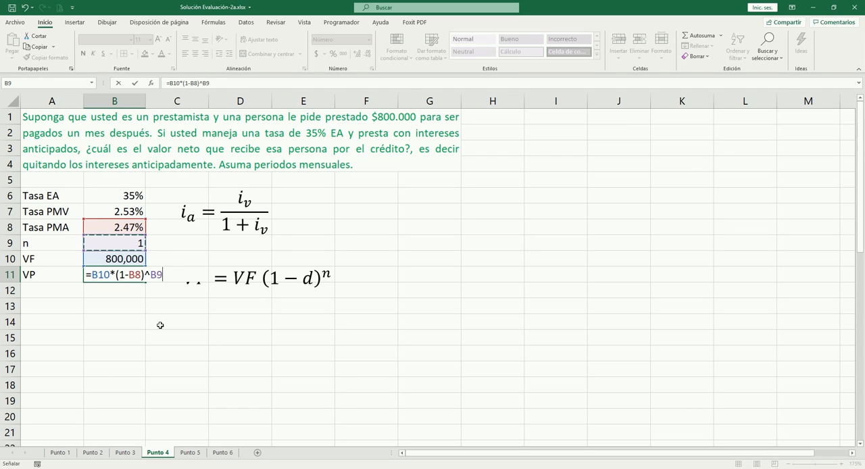
key(Tab)
key(Left)
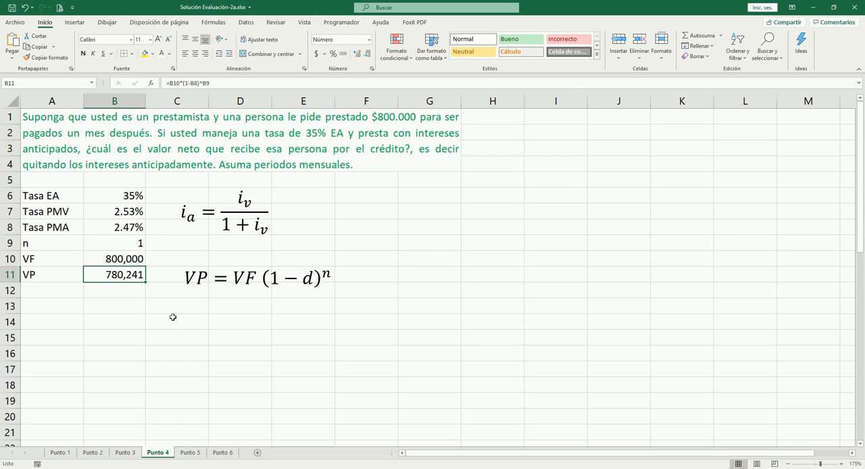
click(116, 304)
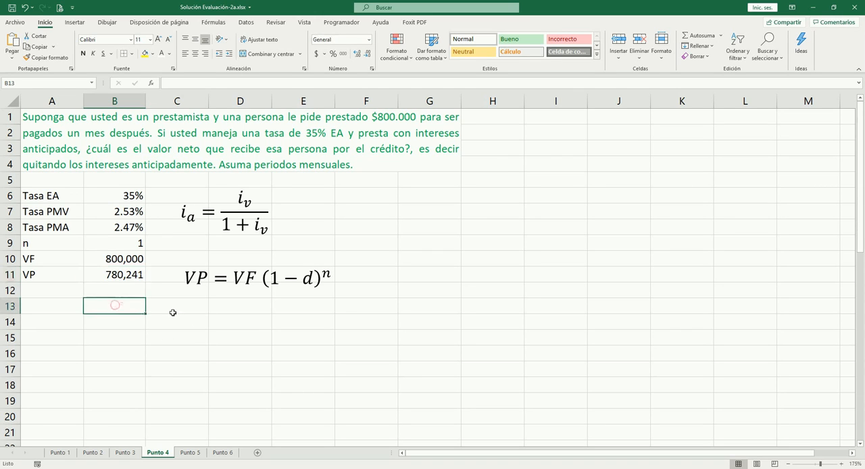
click(124, 275)
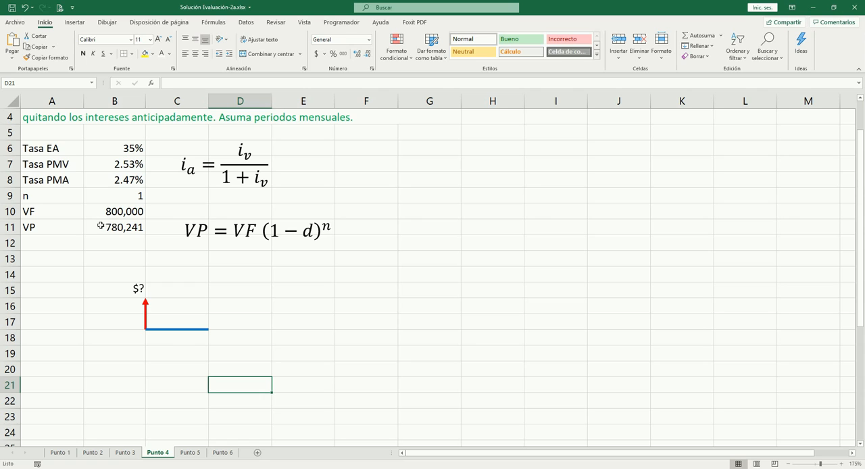
- Enter a centred, bold 1 in C18 as the period number under the cash-flow timeline
click(175, 341)
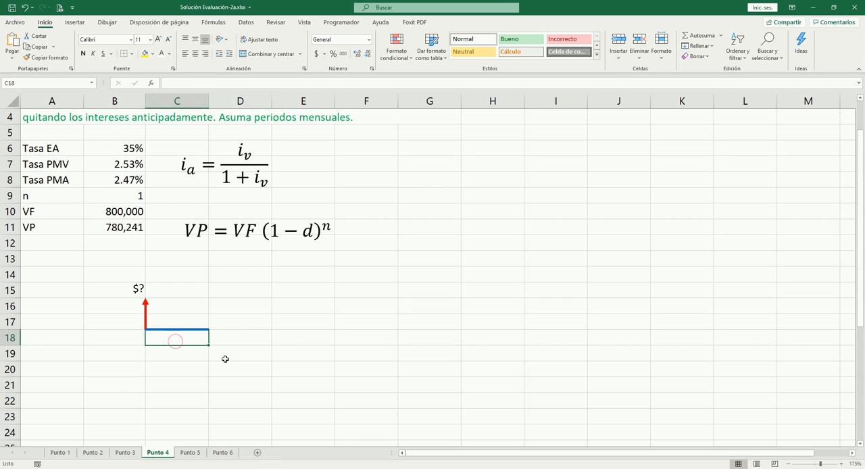
text(1)
key(ctrl+Return)
key(alt+o)
key(a)
key(c)
click(197, 386)
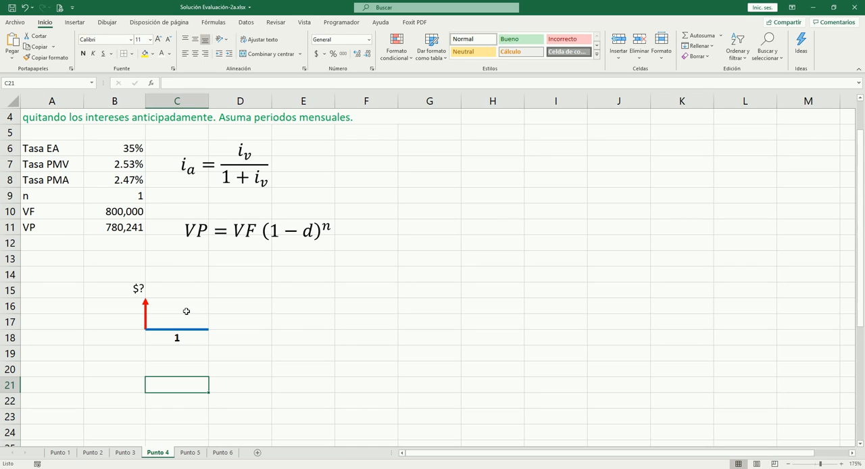
- Label A13 "VF" for a check of the future value
click(111, 255)
click(31, 265)
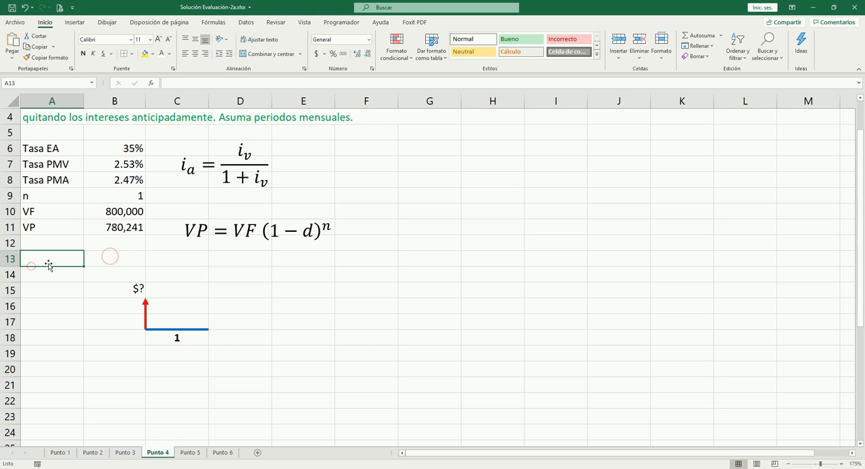
text(V)
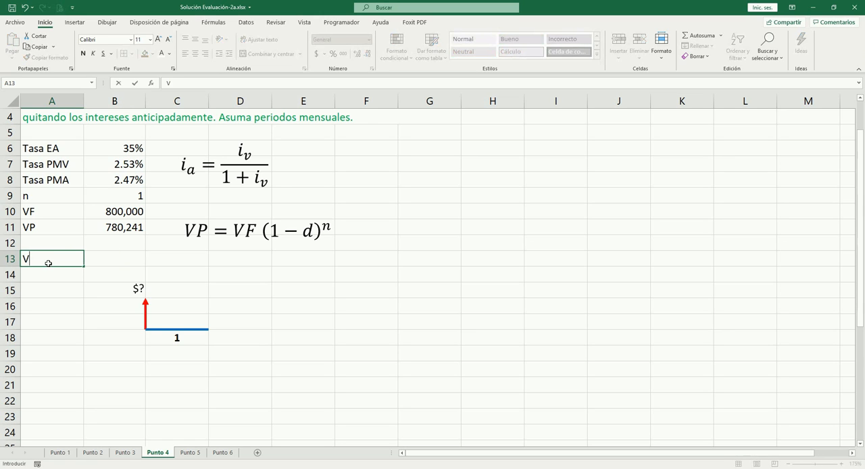
text(F)
key(Tab)
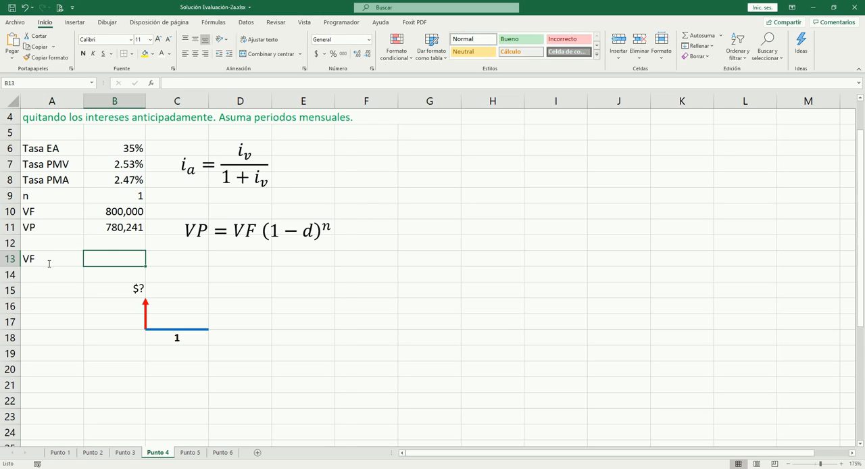
- Calculate the check future value in B13 from the PMV rate with =B11*(1+B7)^1
text(=)
key(Up)
key(Up)
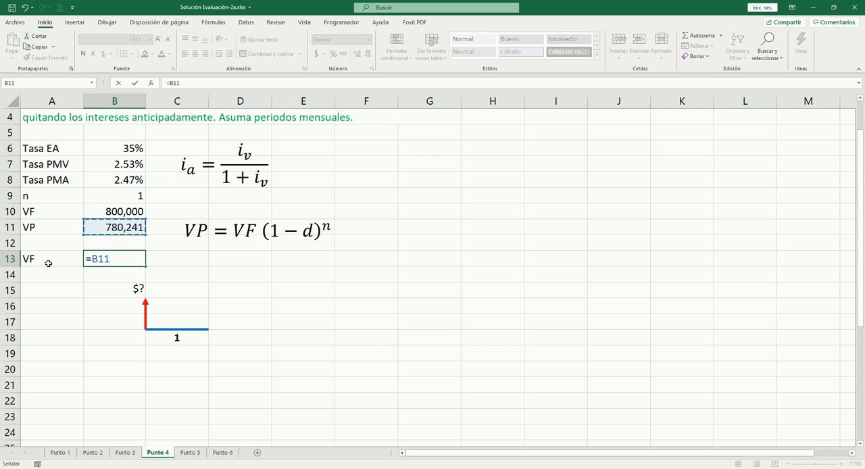
text(*)
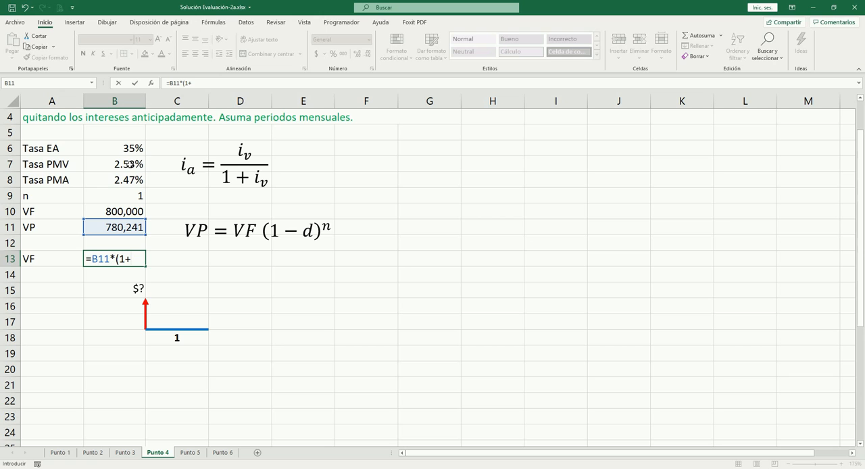
click(129, 163)
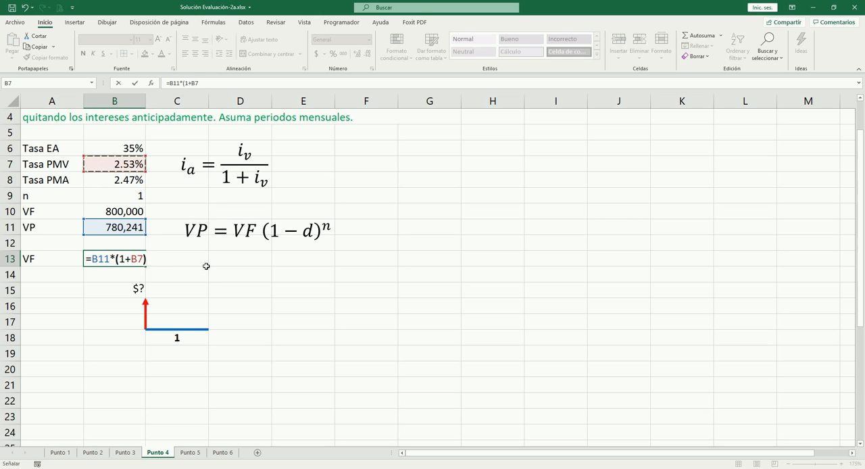
text()^1)
key(ctrl+Return)
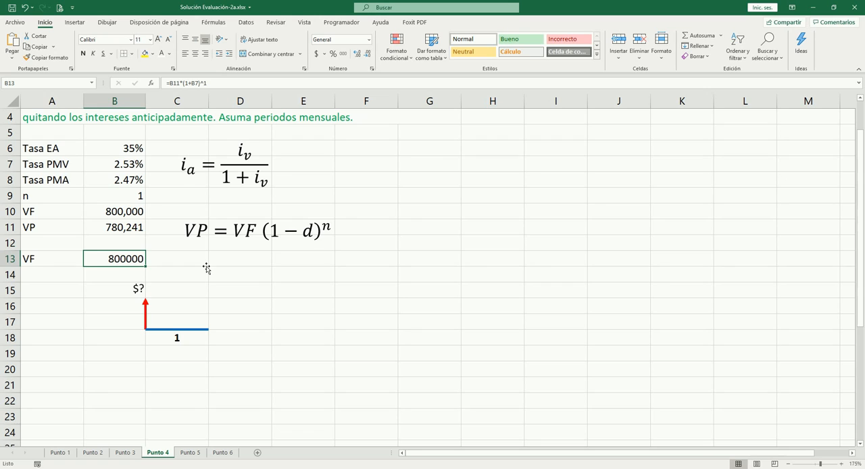
- Compare the future value in B10 with the check in B13, and review the PMV rate in B7 and the present value formulas
click(132, 215)
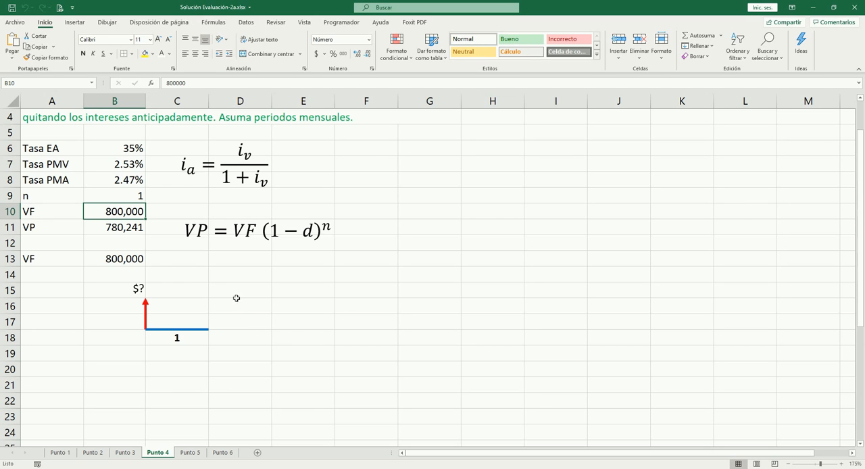
click(127, 260)
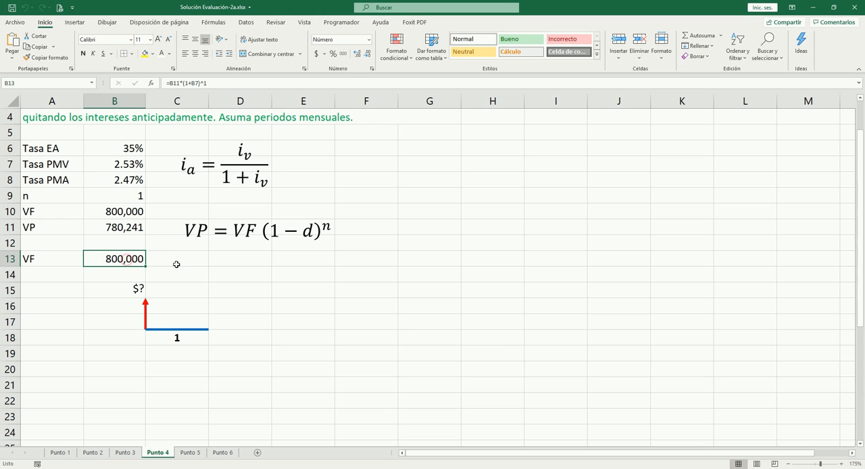
scroll(151, 356, up, 1)
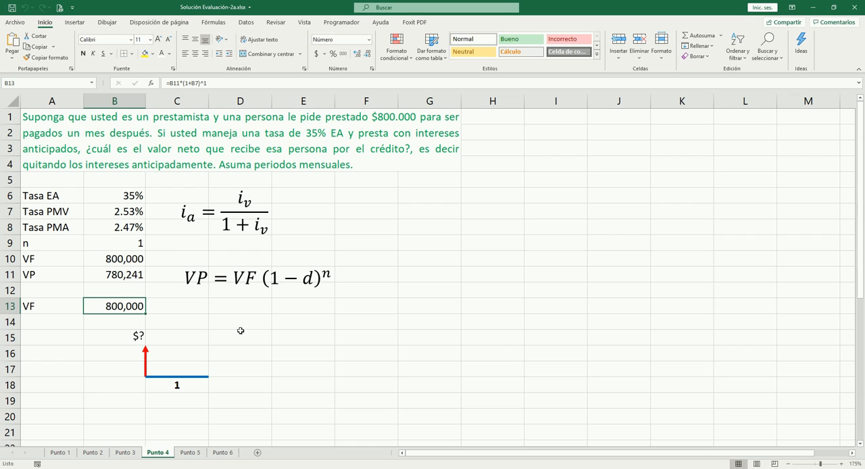
click(130, 212)
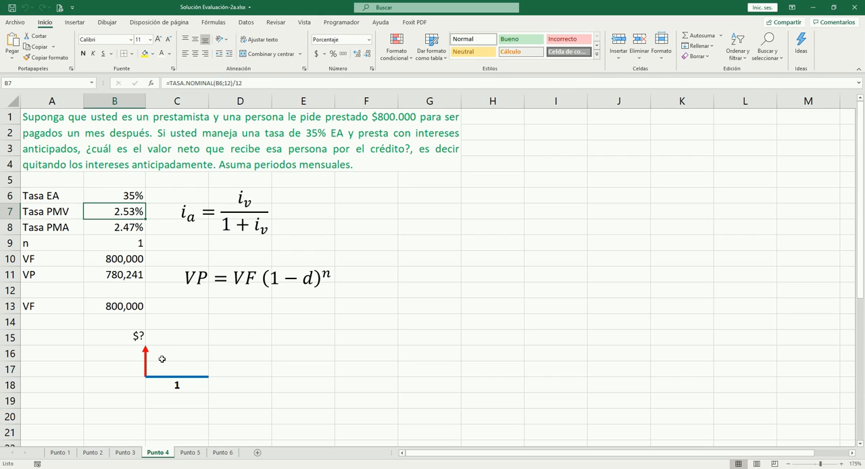
key(Right)
key(Right)
key(Right)
key(Right)
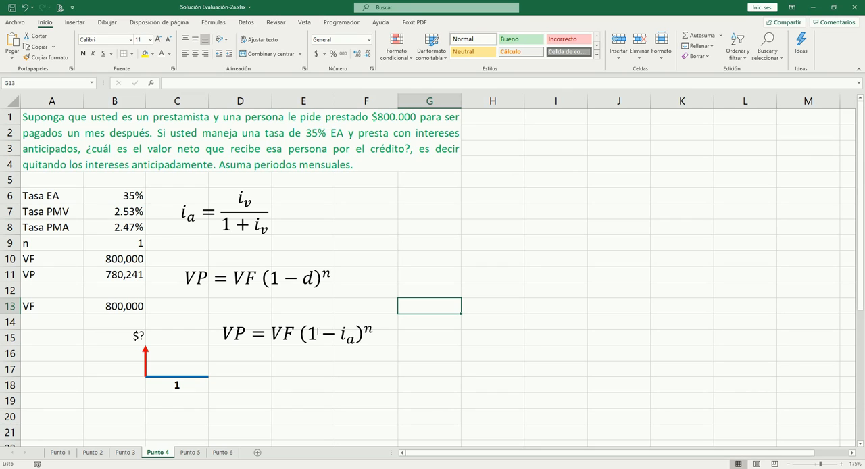
click(268, 366)
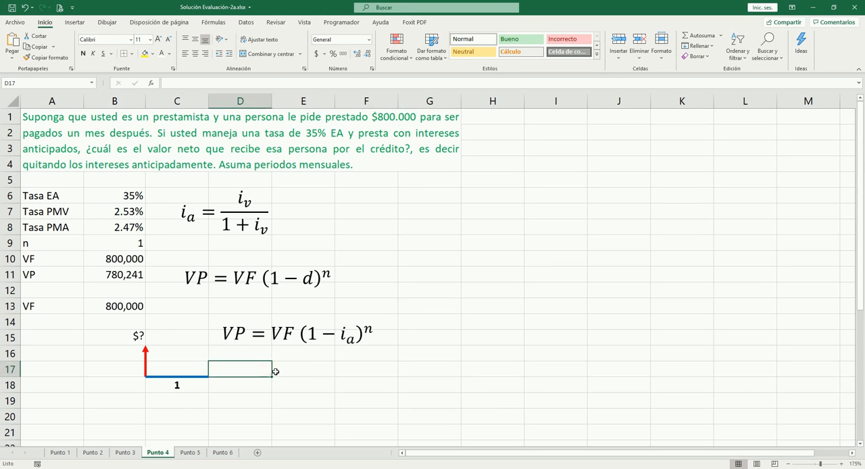
- Go to the Punto 5 sheet and move the annuity diagram picture down to about rows 10 to 15
key(ctrl+Page_Down)
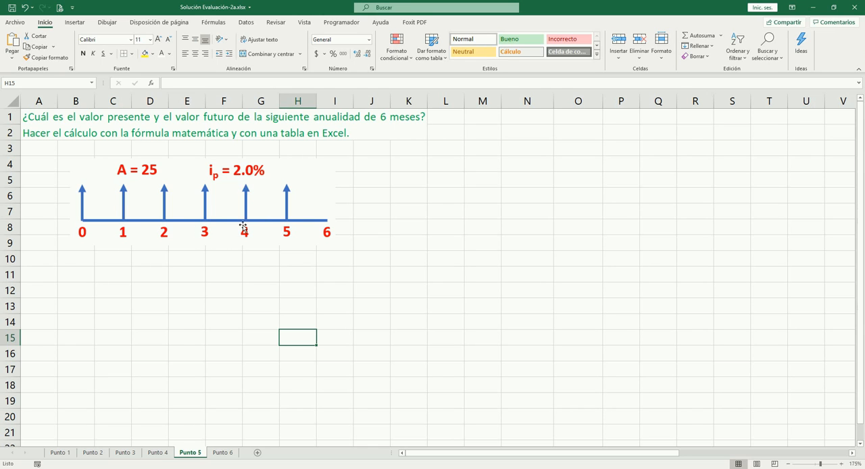
click(206, 199)
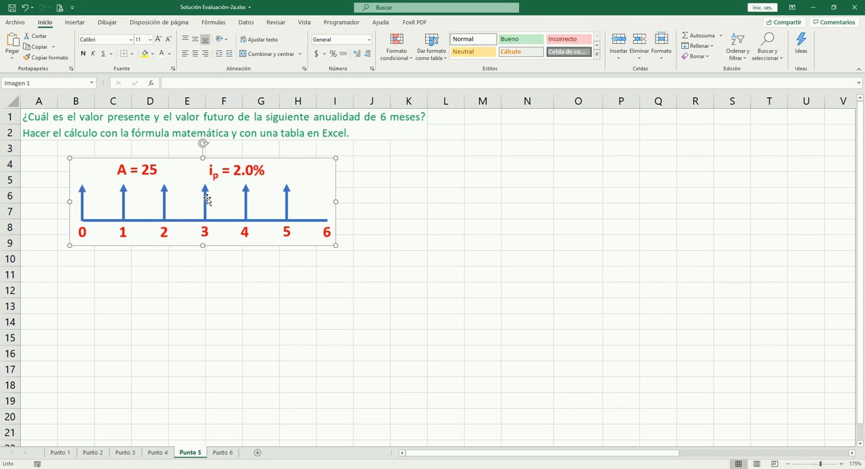
drag(206, 199, 216, 293)
click(348, 215)
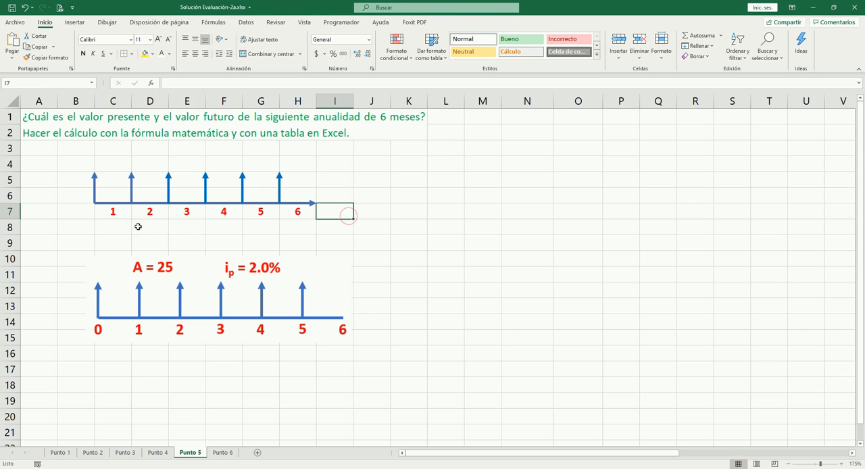
- Move the annuity diagram picture further down to about rows 13 to 18 and select the horizontal arrow of the redrawn timeline
click(112, 212)
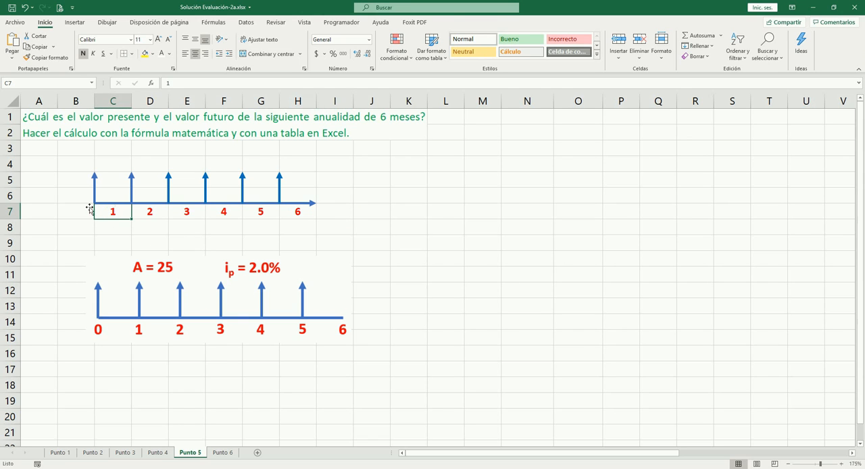
click(153, 208)
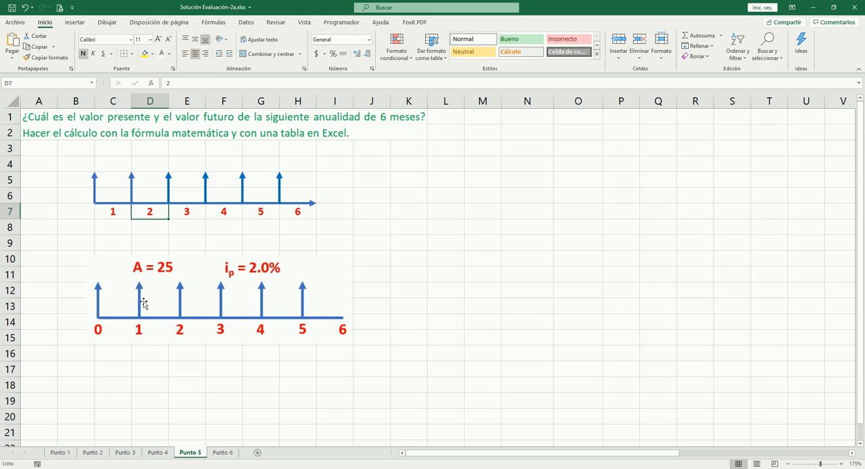
click(119, 238)
drag(198, 272, 200, 320)
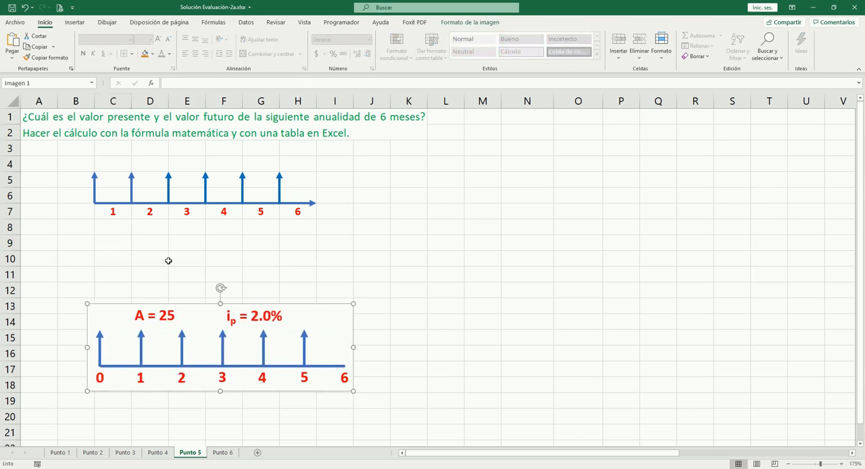
click(116, 205)
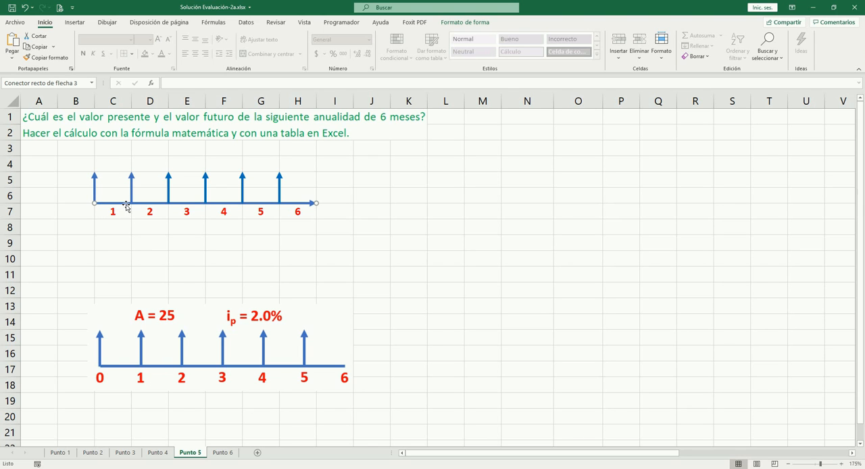
- Check the period numbers 1 to 6 in row 7 under the redrawn annuity timeline
click(126, 245)
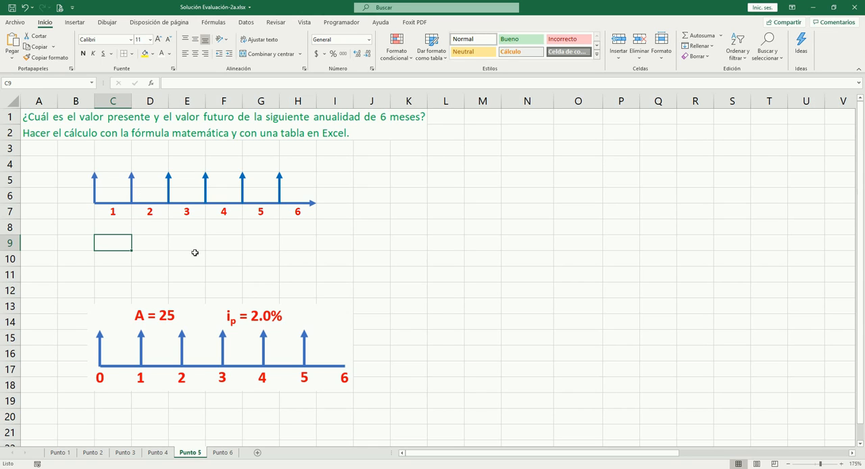
click(124, 215)
key(Right)
key(Right)
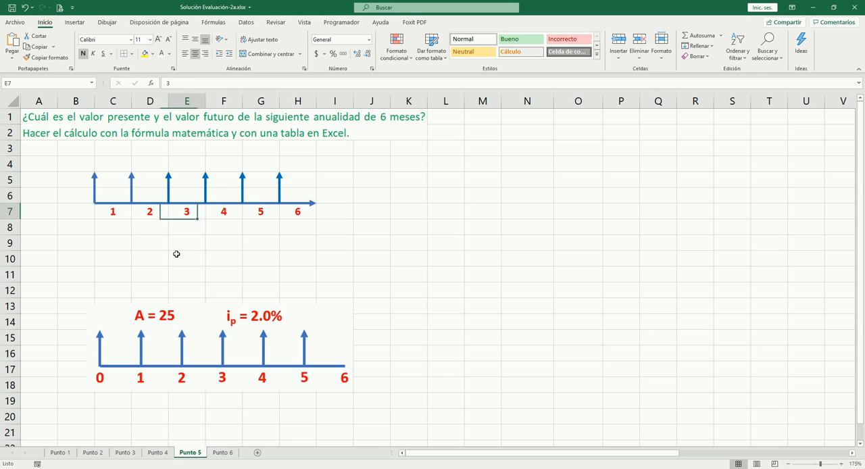
key(Right)
key(Right)
key(Right)
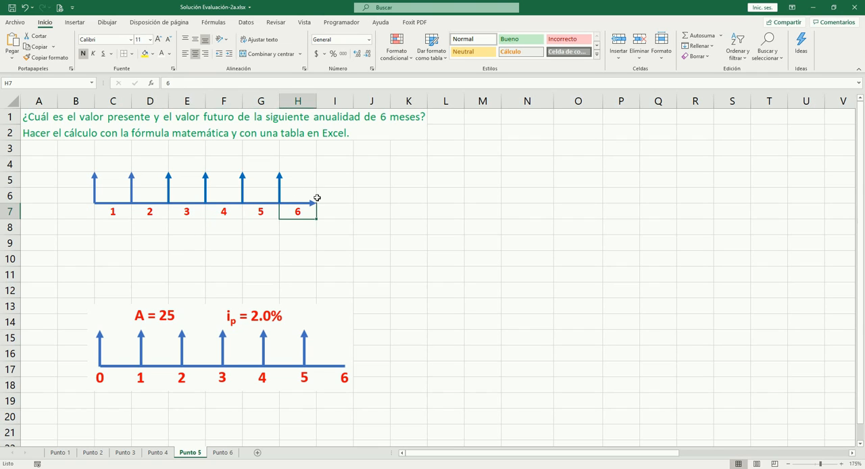
click(287, 246)
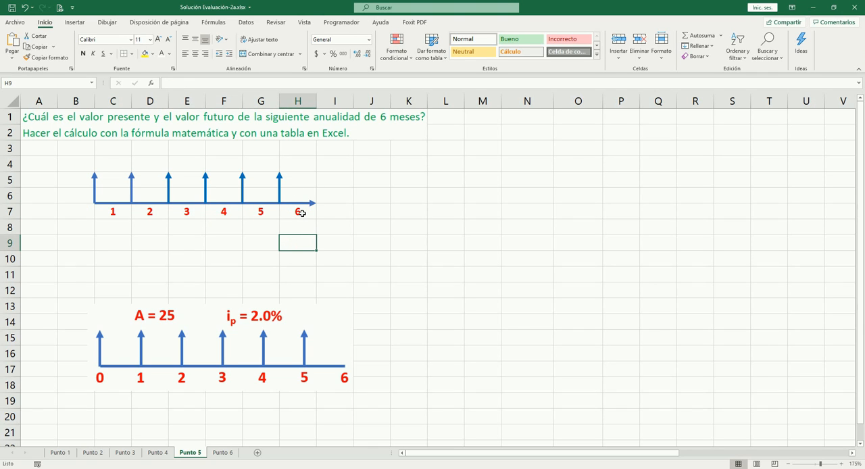
click(301, 212)
click(260, 212)
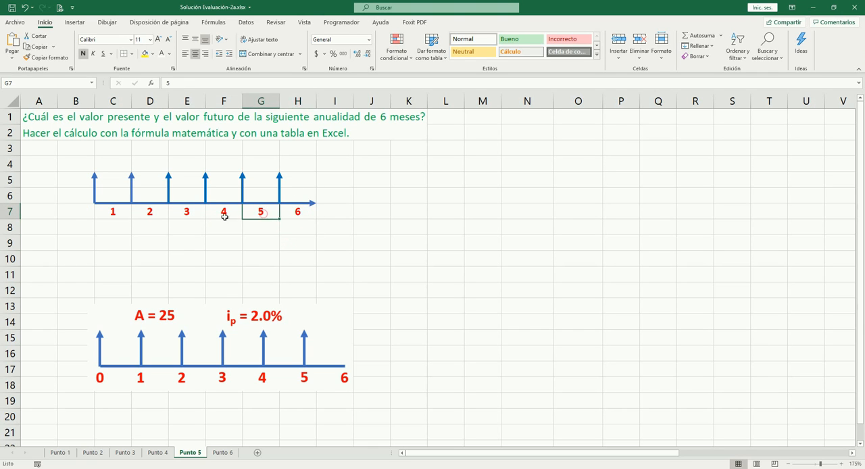
- Move the annuity diagram picture up to about rows 11 to 16
click(154, 239)
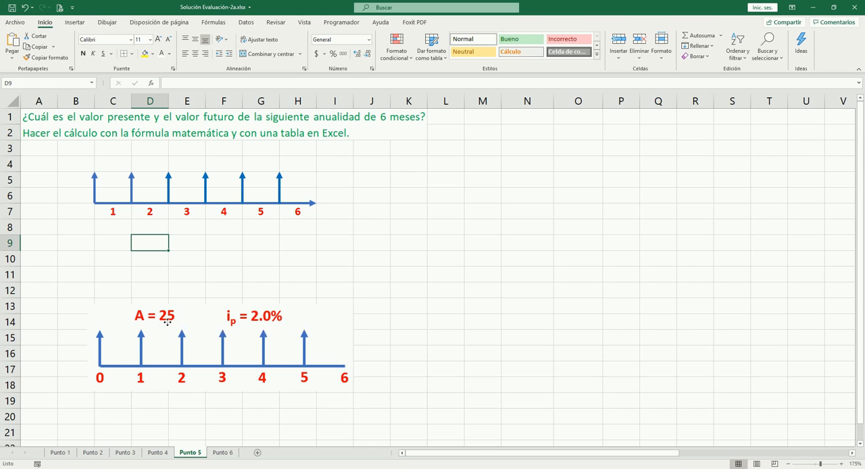
drag(162, 323, 164, 286)
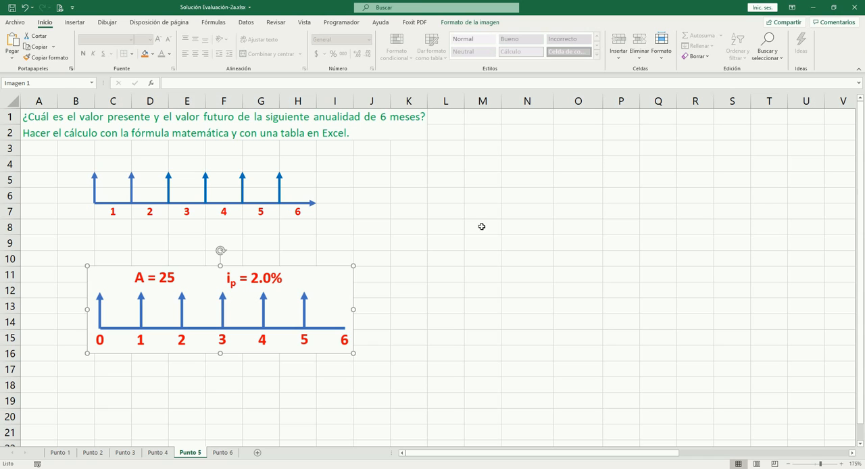
- Enter the heading "No" in M3 and make it bold
click(490, 152)
text(No)
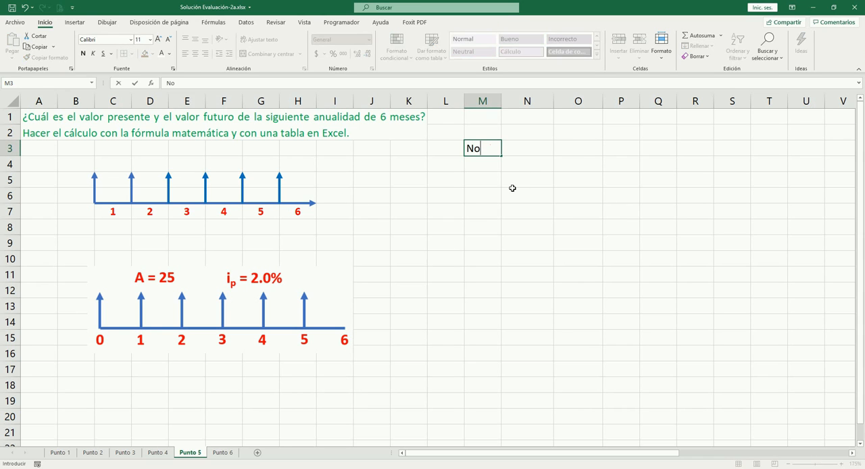
key(ctrl+Return)
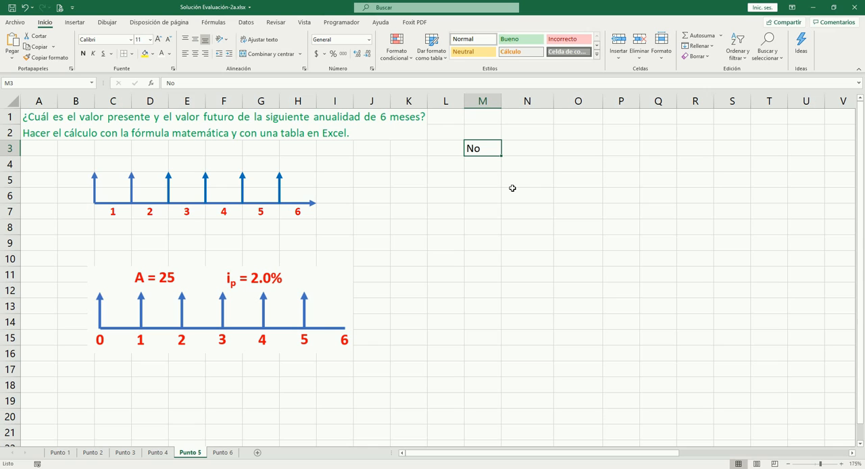
key(ctrl+n)
key(Return)
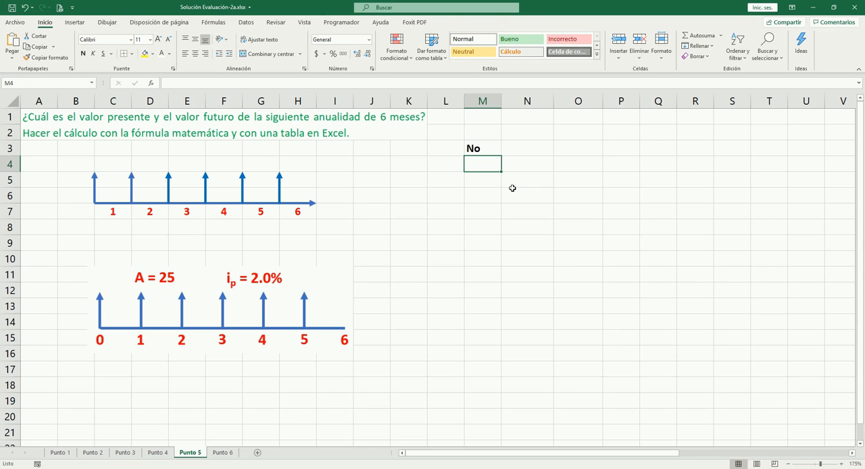
- Number the periods 1 to 6 in cells M4 to M9 under the No heading
text(1)
key(Return)
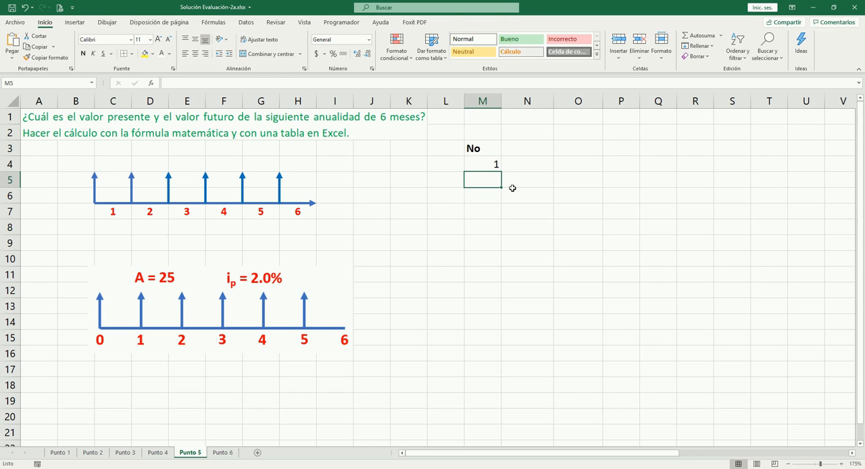
text(2)
key(Return)
text(3)
key(Return)
text(4)
key(Return)
text(5 6)
- Center the contents of M4:M10 in the No column
key(Up)
key(Up)
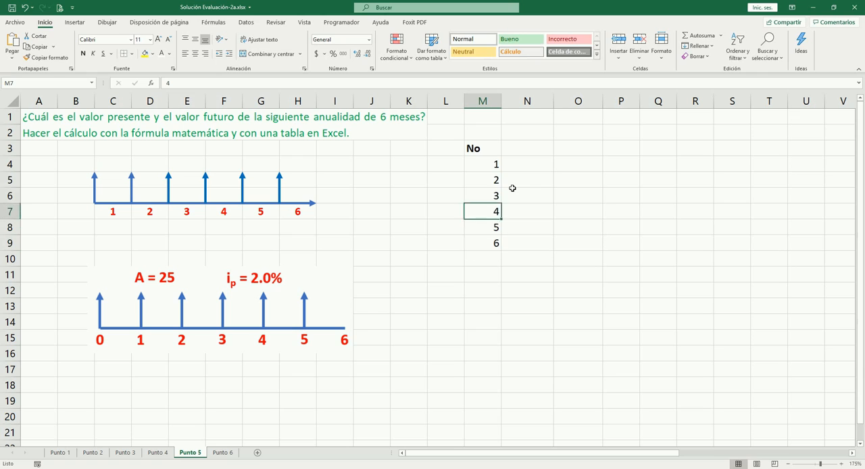
key(Up)
key(Up)
key(Up)
key(shift+Down)
key(shift+Down)
key(shift+Down)
key(shift+Down)
key(shift+Down)
key(shift+Down)
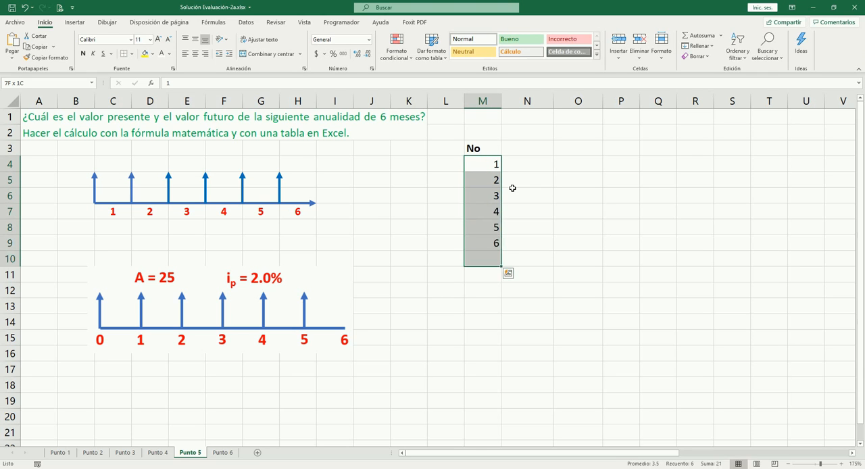
key(alt+o)
key(a)
key(c)
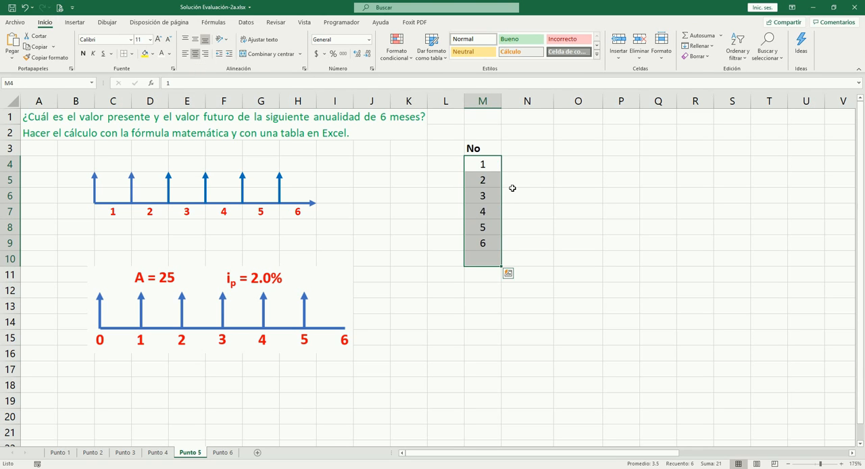
- Enter the heading "Flujo" in N3, beside the No heading
key(Up)
key(Right)
key(Down)
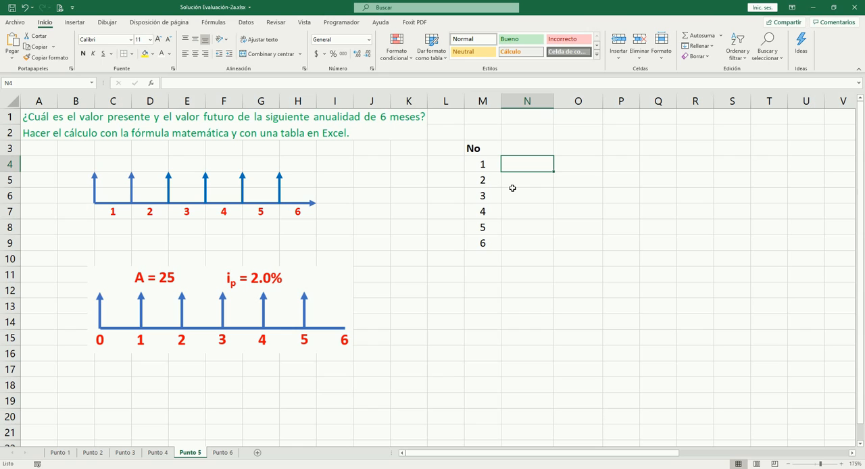
key(Up)
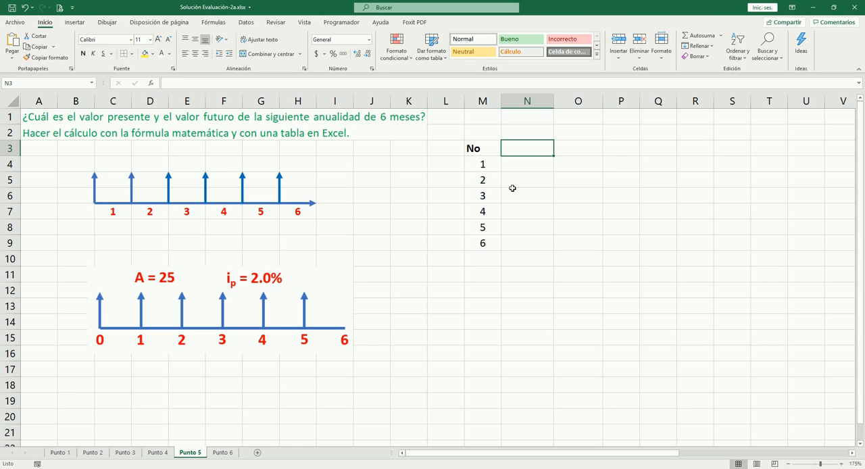
text(Flu)
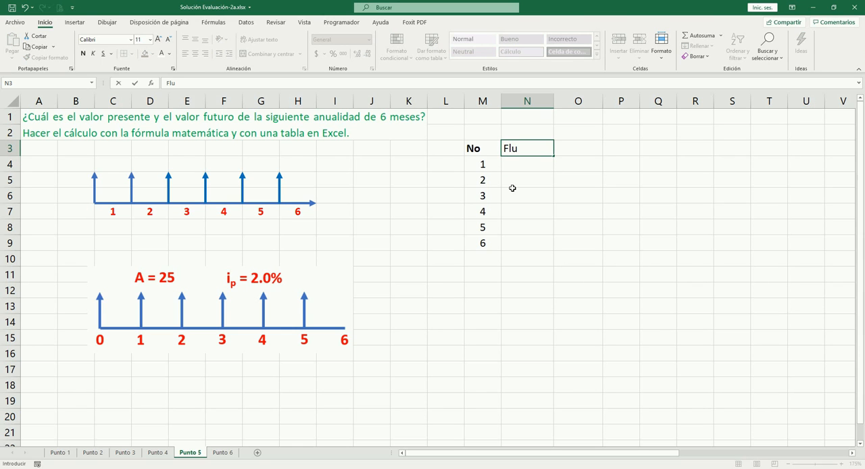
text(jo)
key(Tab)
key(Return)
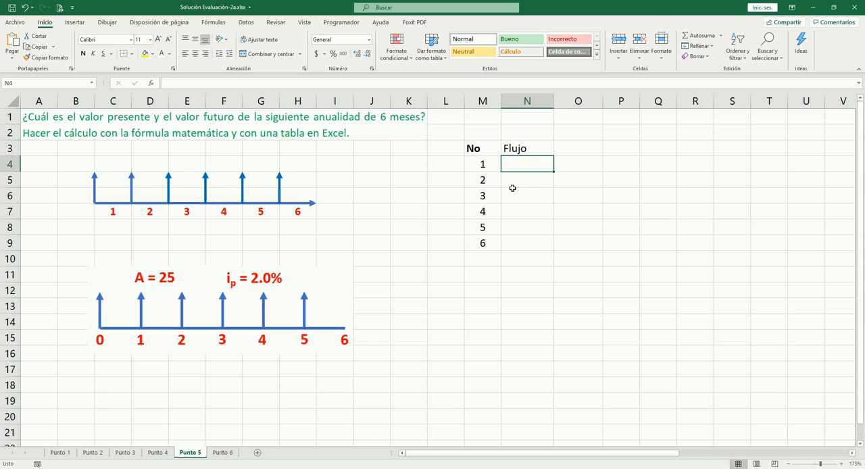
- Enter 25 in N4 and copy it down to N5:N9 as the cash flow of every period
text(25)
key(Tab)
key(Left)
key(ctrl+c)
key(Down)
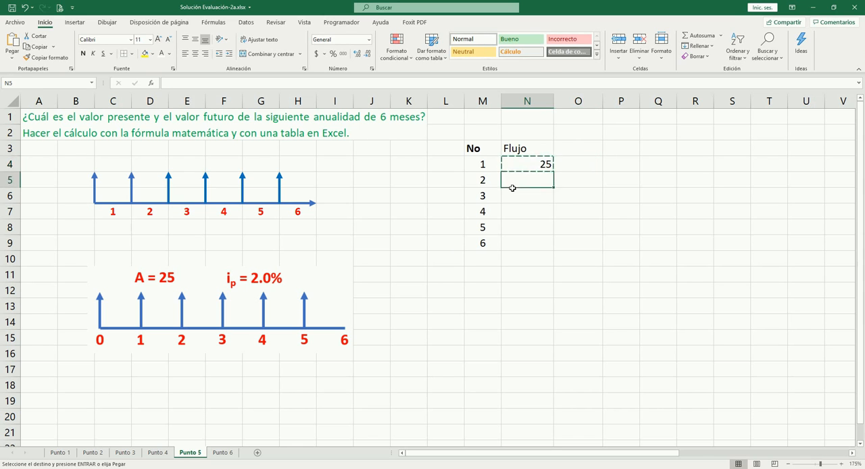
key(shift+Down)
key(shift+Down)
key(shift+Down)
key(shift+Down)
key(ctrl+v)
key(Escape)
- Make the Flujo heading in N3 bold and centered
key(Up)
key(Up)
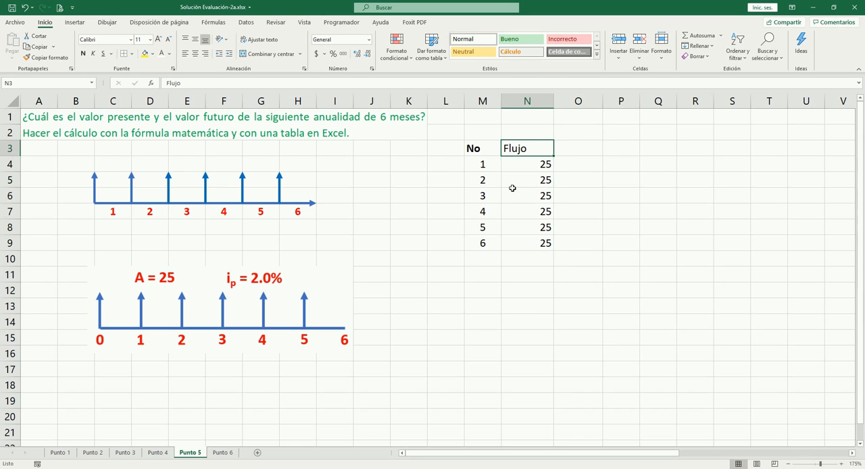
key(ctrl+n)
key(alt+o)
key(a)
key(c)
- Enter the heading "VF" in O3, make it bold and center it
key(Right)
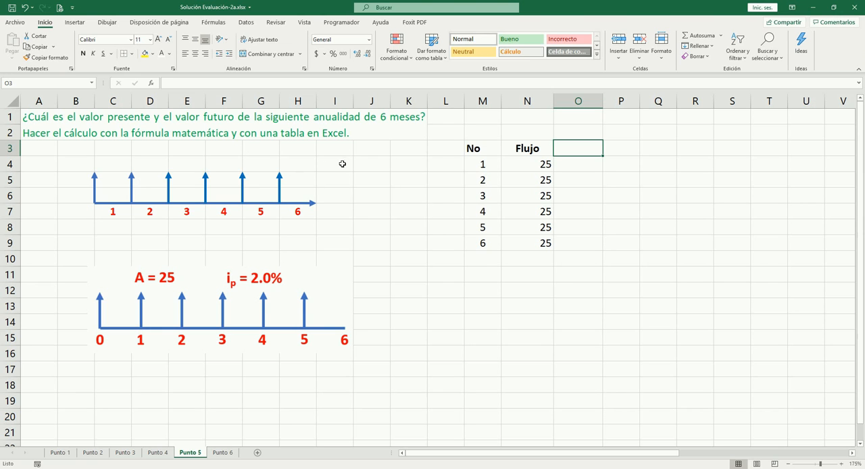
text(VF)
key(Tab)
key(Left)
key(ctrl+n)
text(oee)
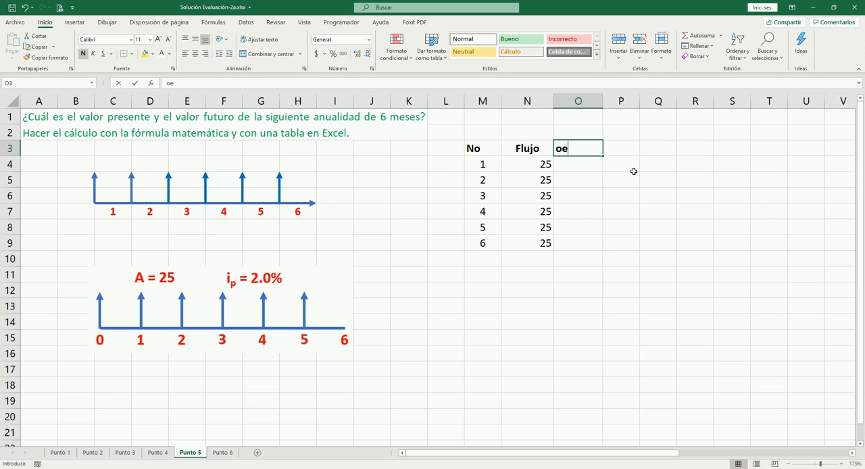
key(Escape)
key(alt+o)
key(e)
key(e)
key(Down)
key(Up)
key(Down)
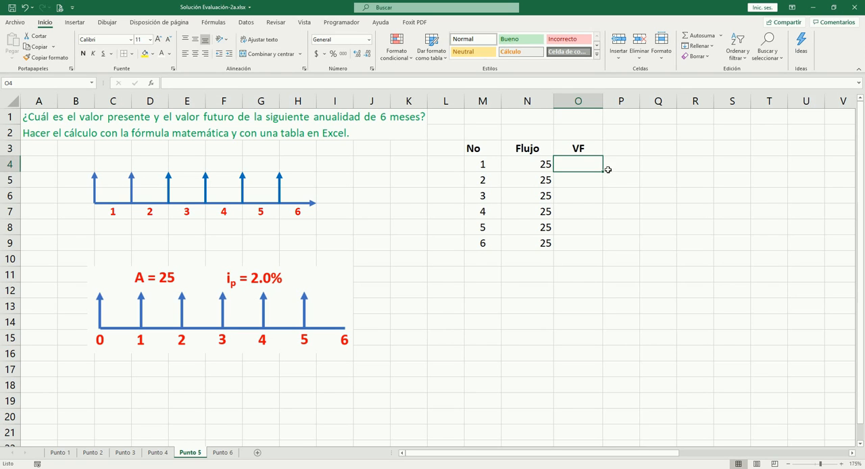
- Examine the first payment arrow of the redrawn timeline to see how many periods follow it
click(95, 186)
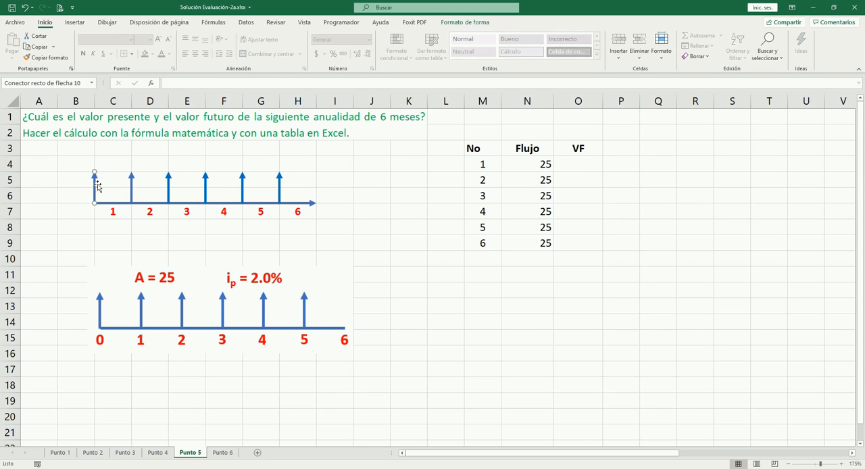
key(Right)
key(Right)
key(Right)
key(Right)
key(Right)
key(Right)
key(Left)
key(Left)
key(Left)
key(Left)
key(Left)
key(Right)
key(Right)
key(Right)
key(Right)
key(Right)
key(Left)
key(Left)
key(Left)
key(Left)
key(Left)
key(Left)
- Review the annuity formulas on Punto 2 and the payment table on Punto 3, and return to the Punto 5 sheet
click(103, 452)
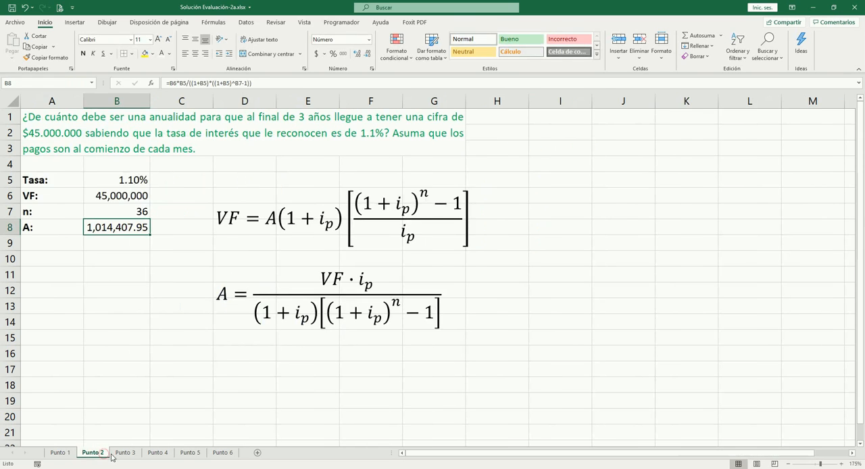
click(115, 453)
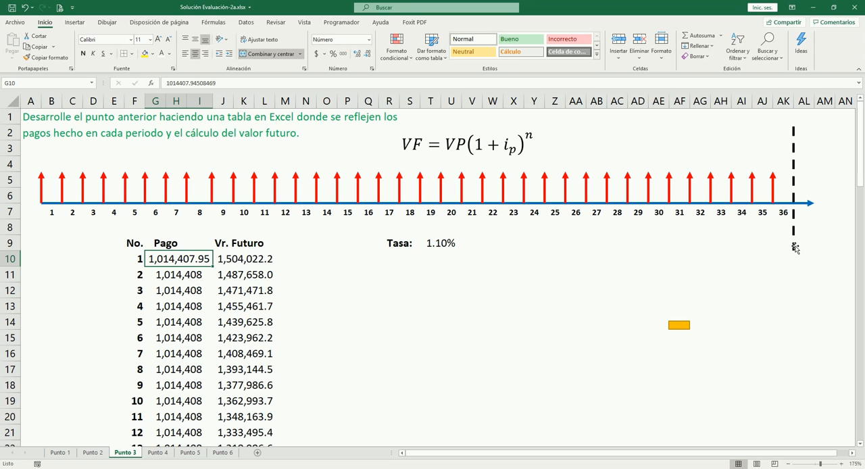
click(158, 452)
click(190, 452)
- Count the periods from the first payment arrow to the end of month 6 on the Punto 5 timeline
click(340, 211)
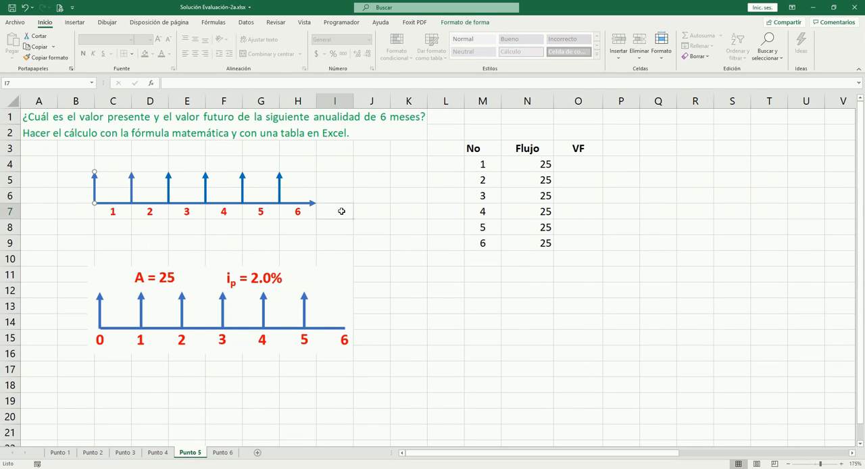
click(96, 187)
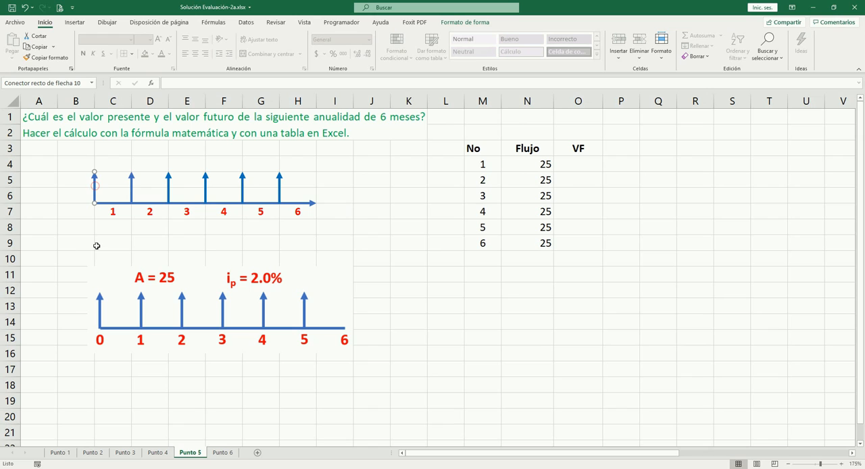
key(Right)
key(Right)
key(Right)
key(Right)
key(Right)
key(Right)
key(Left)
key(Left)
key(Left)
key(Left)
key(Left)
key(Left)
- Calculate the future value of the first payment in O4 with =N4*(1+2%)^6
click(566, 163)
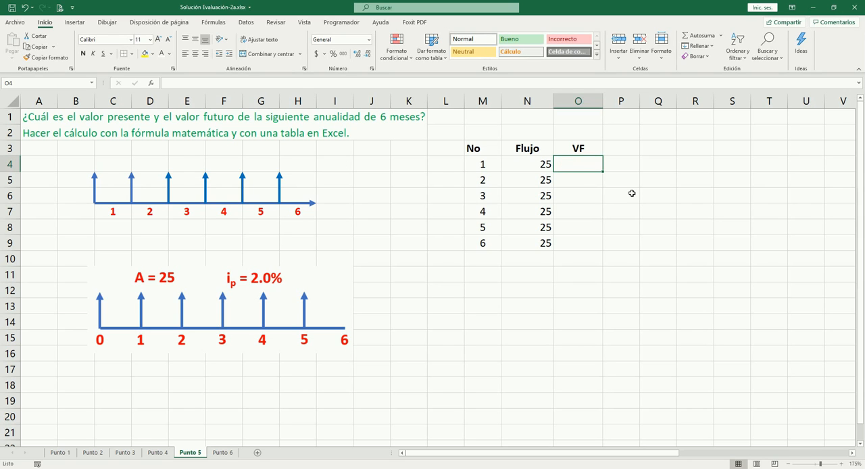
text(=)
key(Left)
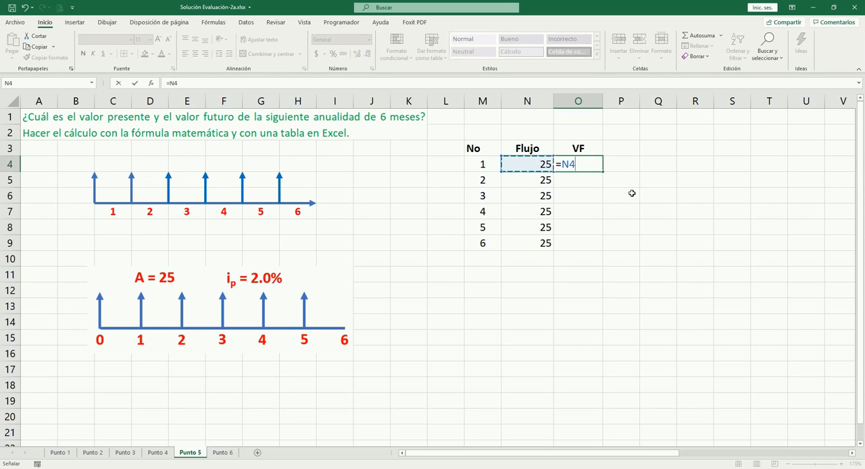
text(*(1+2%)
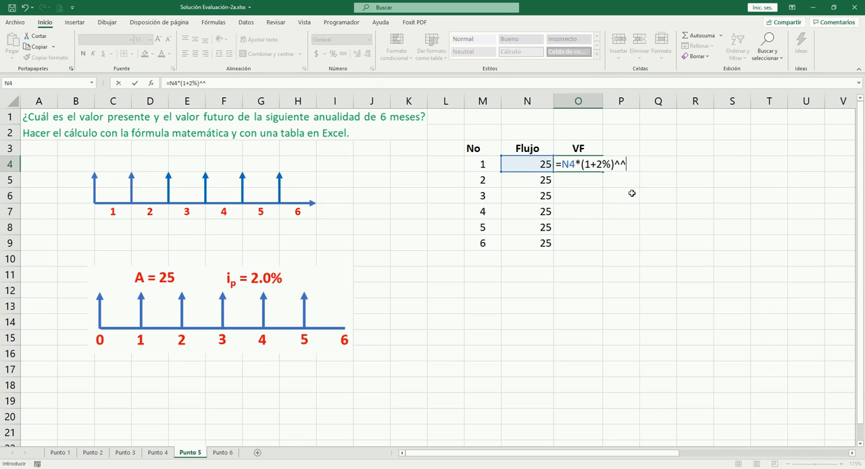
text()^6)
key(ctrl+Return)
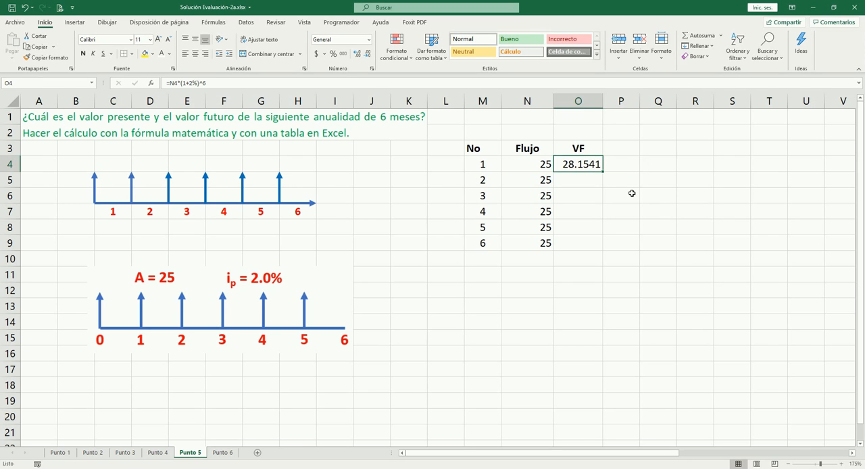
- Copy the future value formula from O4 to O5 and change its exponent to 5
key(ctrl+c)
key(Down)
key(ctrl+v)
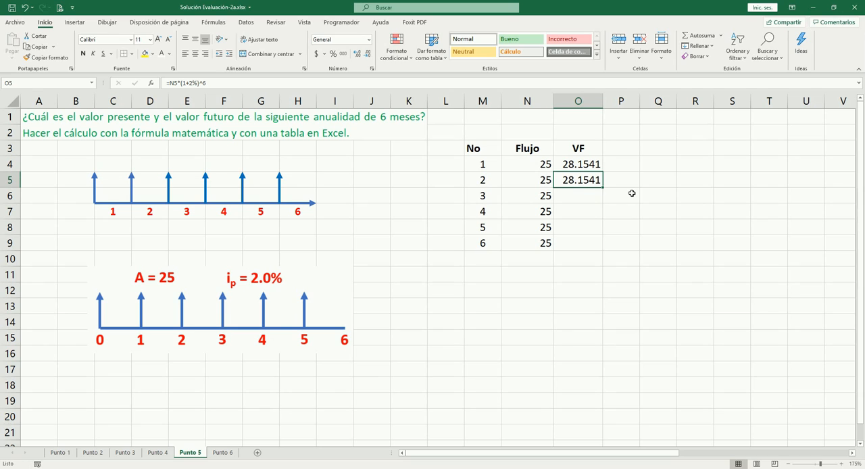
key(F2)
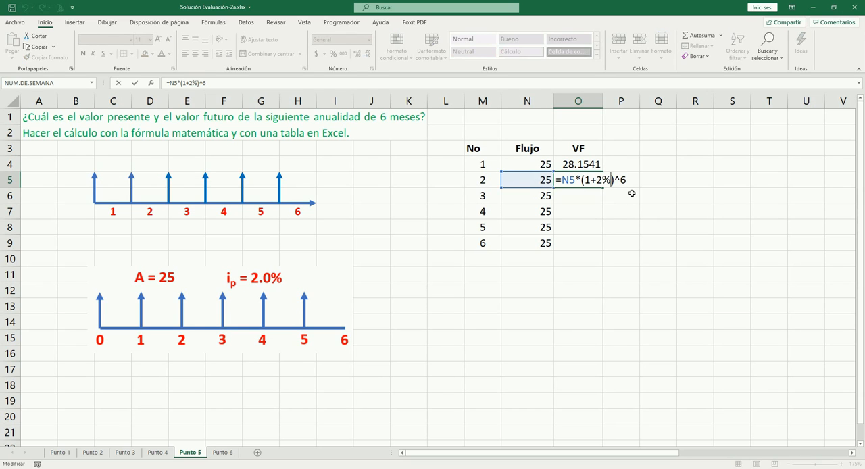
key(BackSpace)
text(5)
key(ctrl+Return)
- Copy the future value formula from O5 to O6:O9
key(ctrl+c)
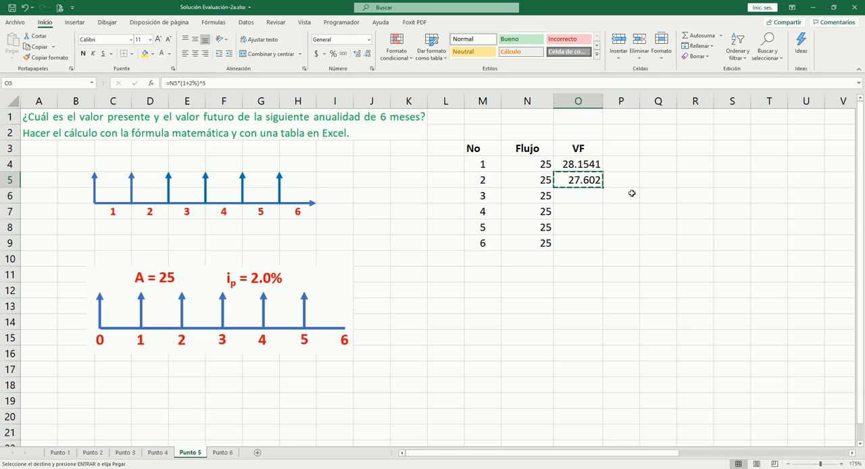
key(Down)
key(shift+Down)
key(shift+Down)
key(shift+Down)
key(ctrl+v)
- Change the exponent of the future value formula to 4 in O6 and to 3 in O7
key(F2)
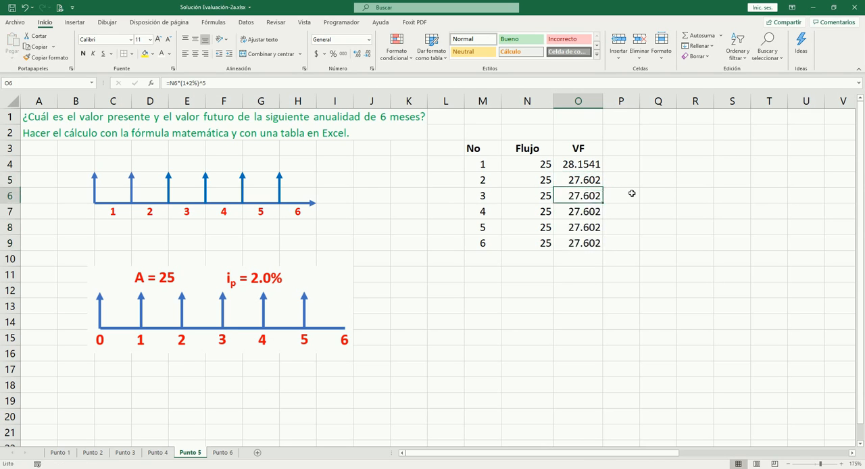
key(BackSpace)
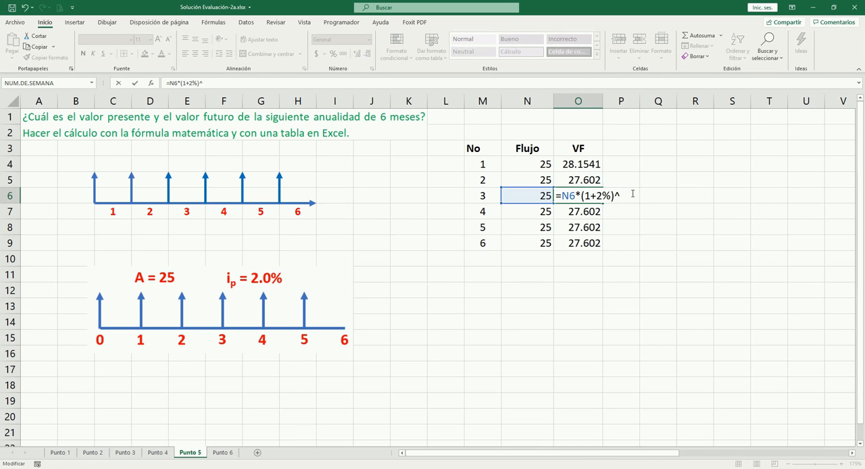
text(4)
key(Return)
key(F2)
key(BackSpace)
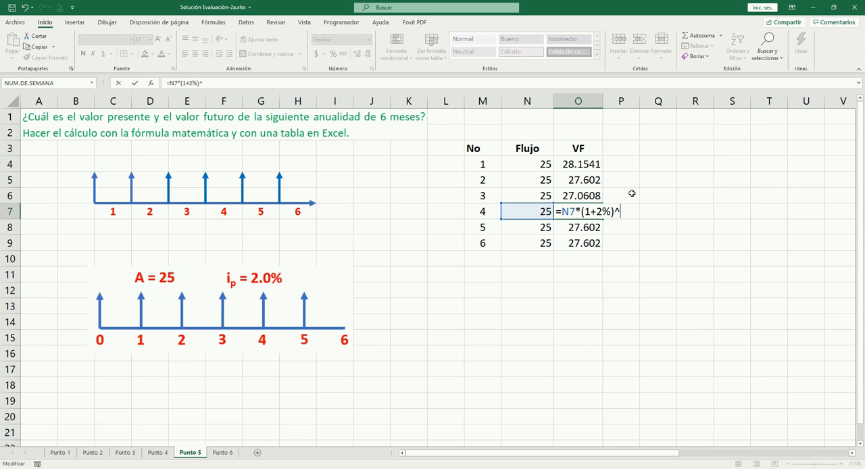
text(3)
key(Return)
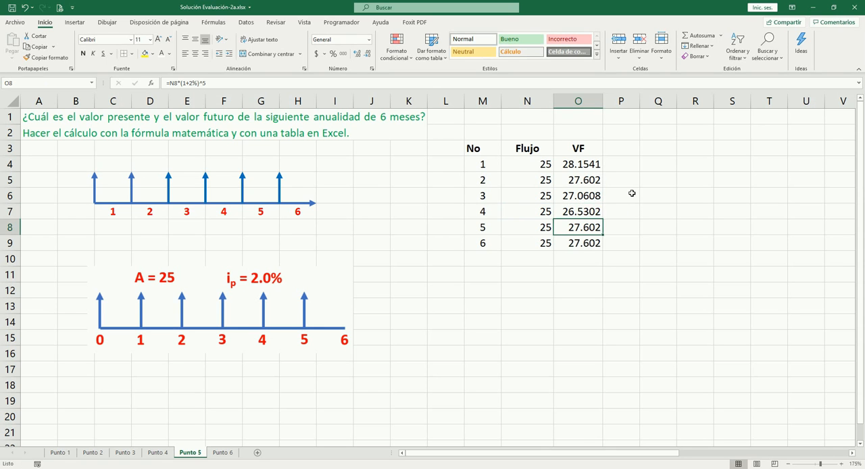
- Change the exponent of the future value formula to 2 in O8 and to 1 in O9
key(F2)
key(BackSpace)
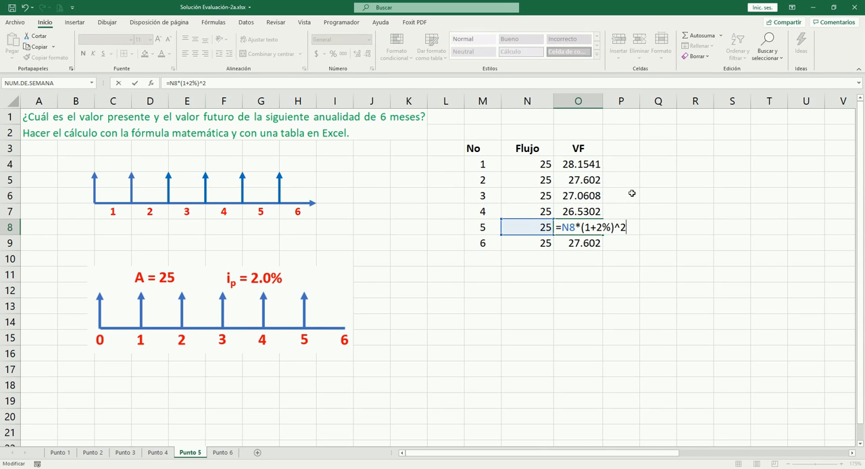
key(Return)
key(F2)
key(BackSpace)
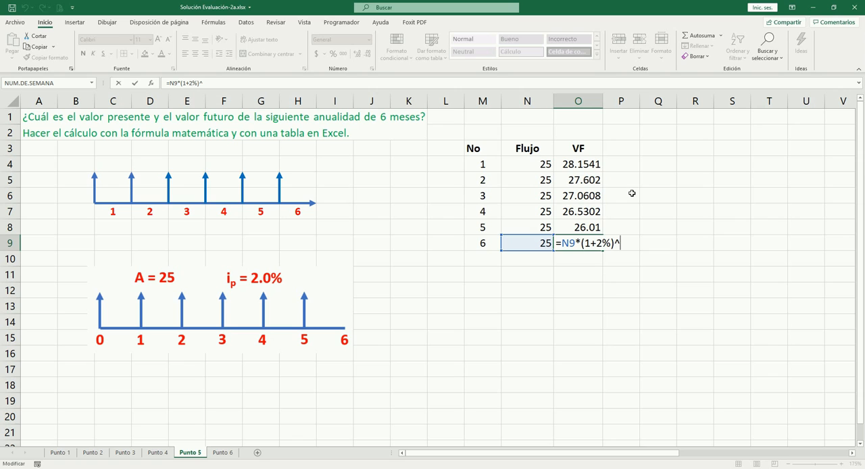
key(Tab)
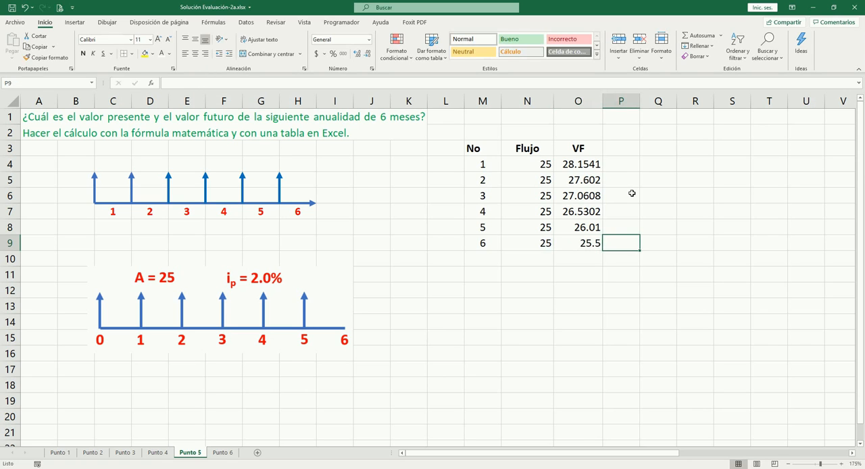
- Move the last, first and second payment arrows of the upper timeline to the end of month 6
click(279, 189)
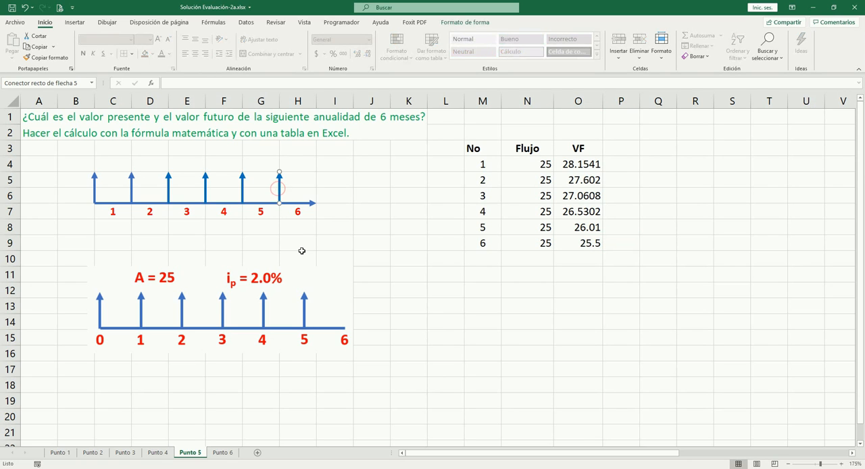
key(Right)
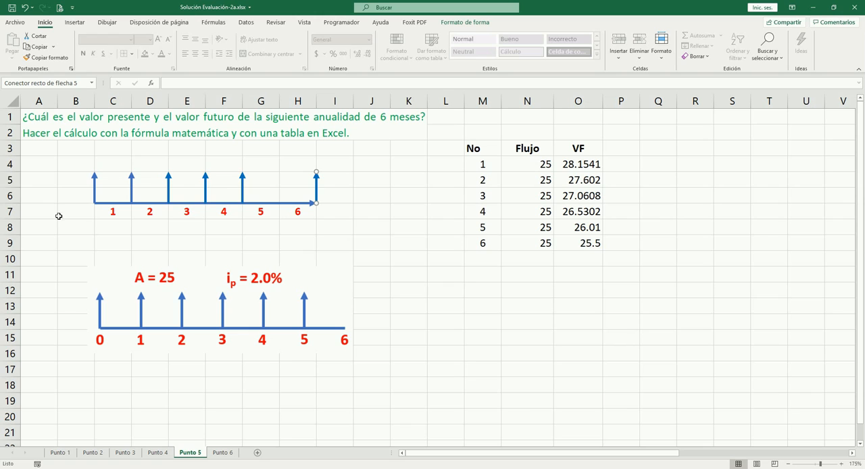
click(95, 188)
key(Right)
key(Right)
key(Right)
key(Right)
key(Right)
key(Right)
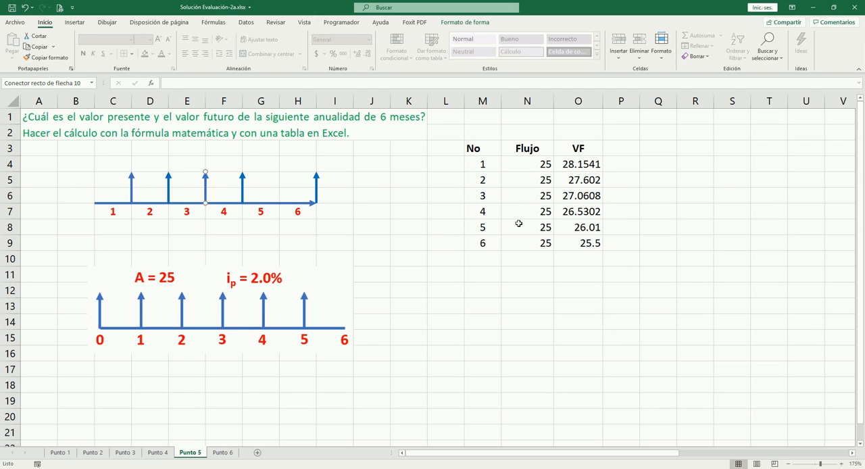
click(134, 188)
key(Right)
key(Right)
key(Right)
key(Right)
key(Right)
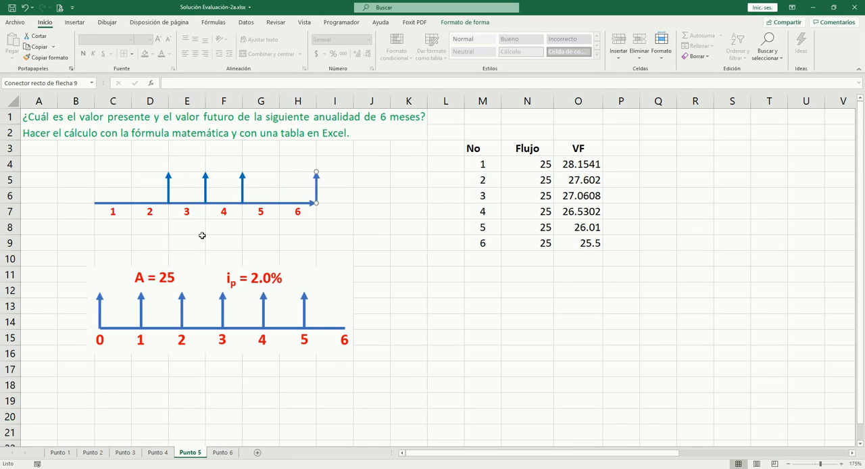
- Move the remaining three payment arrows of the upper timeline to the end of month 6
click(170, 190)
key(Right)
key(Right)
click(203, 191)
key(Right)
key(Right)
key(Right)
click(242, 190)
key(Right)
key(Right)
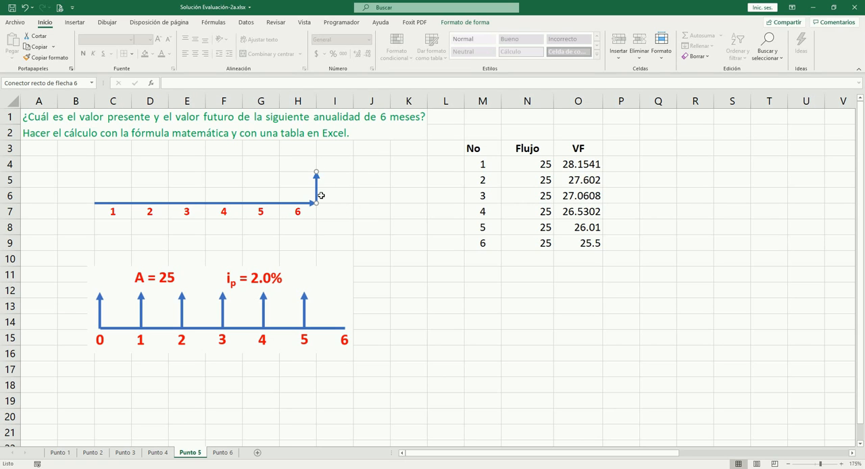
- Sum the future values in O10 with =SUMA(O4:O9)
drag(580, 169, 576, 243)
click(581, 261)
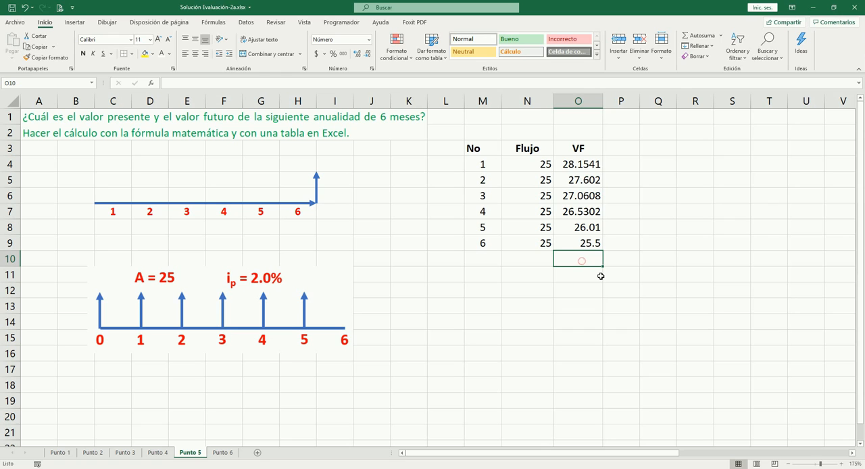
key(alt+equal)
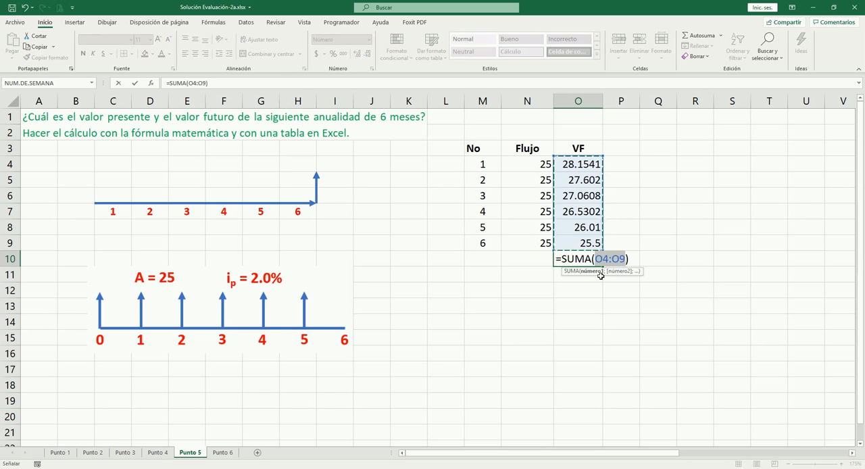
key(Tab)
- Format the future values and their total in O4:O10 as numbers with two decimals
key(Left)
key(Up)
key(Up)
key(Up)
key(Up)
key(Up)
key(Up)
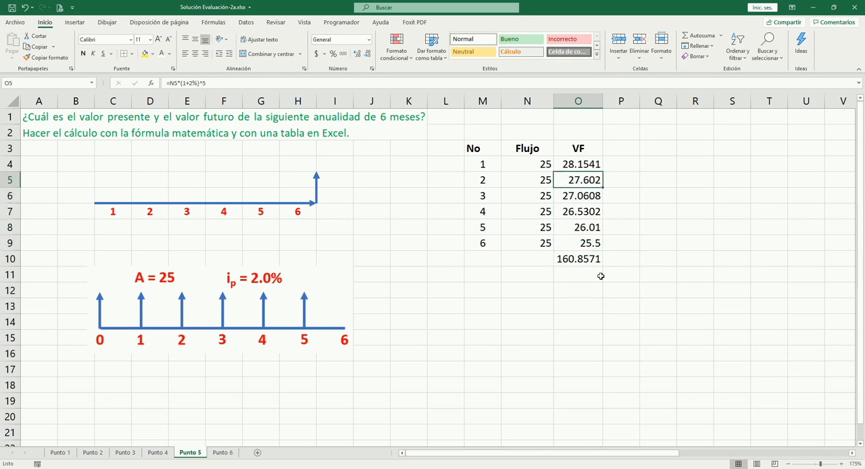
key(ctrl+shift+Down)
key(ctrl+shift+1)
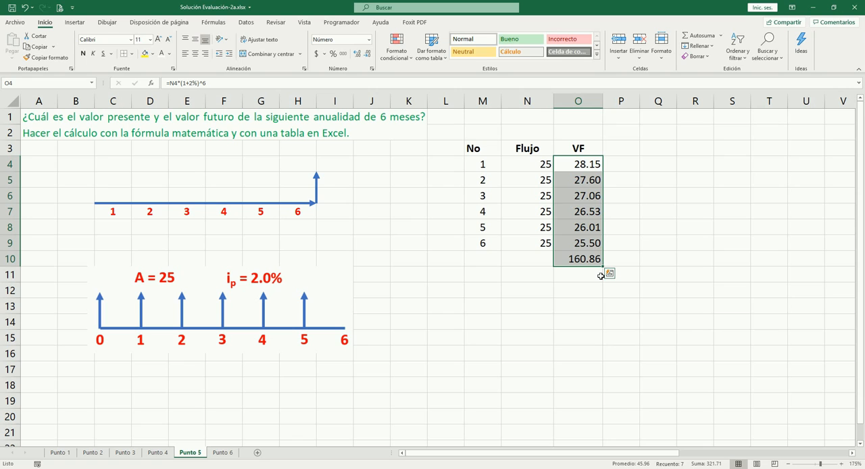
- Add a bottom border to O9 to separate the future values from their total
click(584, 236)
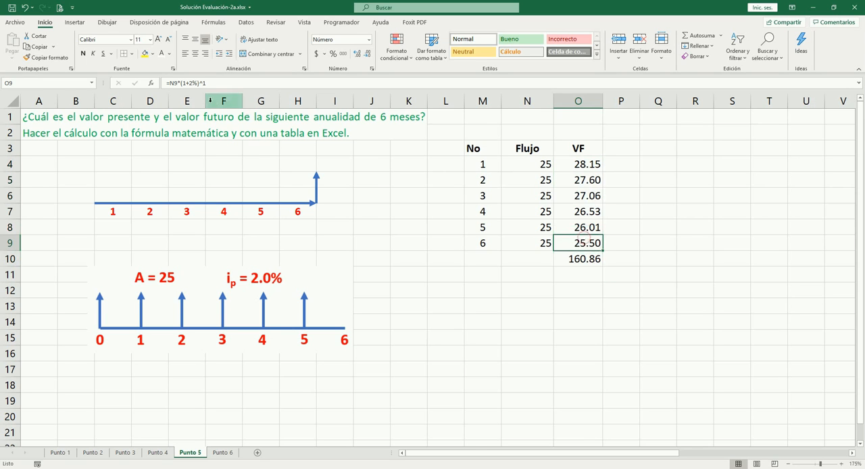
click(133, 53)
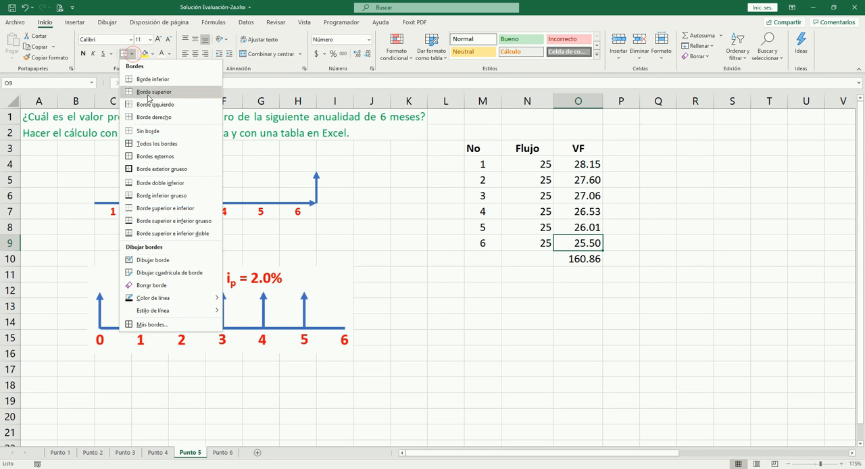
click(145, 79)
click(589, 332)
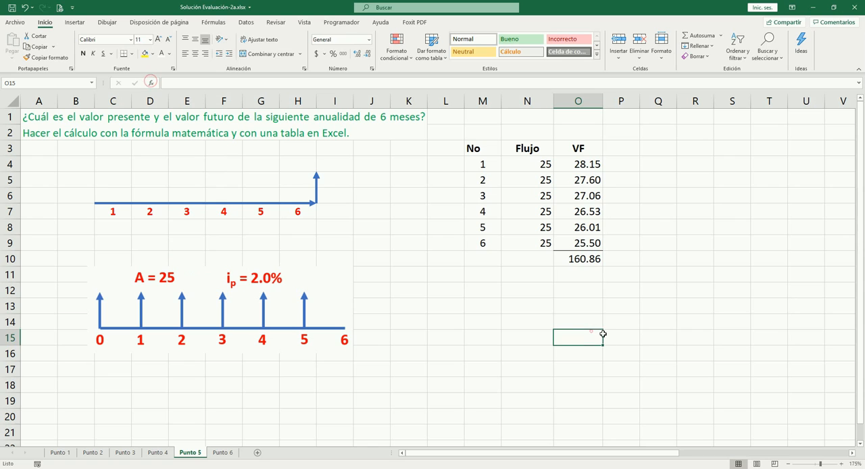
click(579, 260)
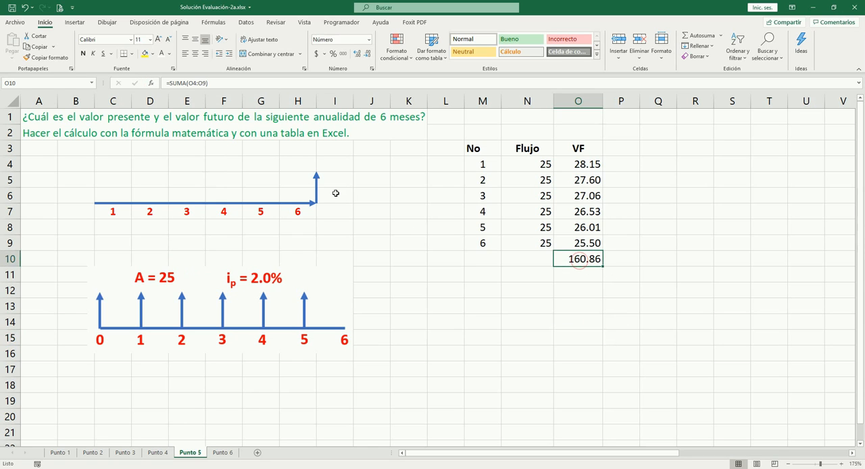
click(318, 182)
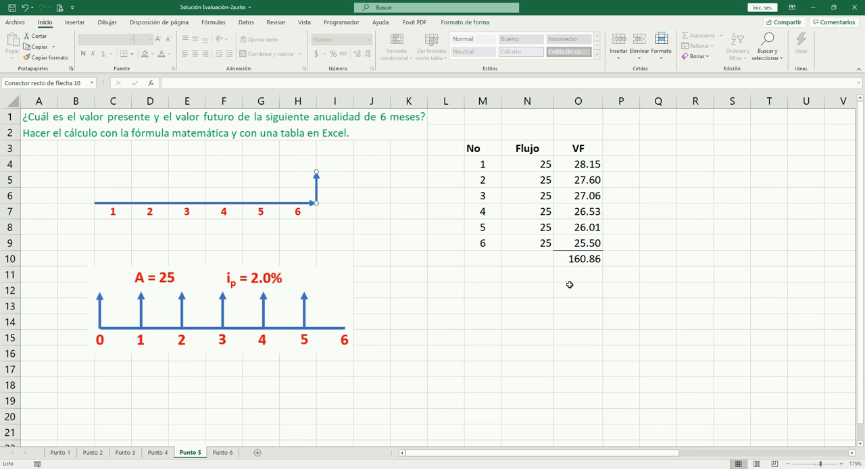
click(607, 280)
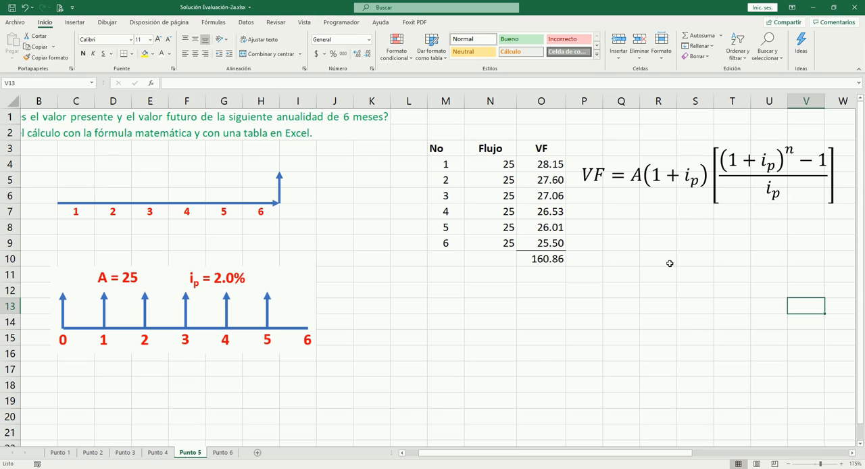
- Calculate the annuity's future value with the mathematical formula in P10 as =N9*(1+2%)*((1+2%)^6-1)/2%
click(594, 257)
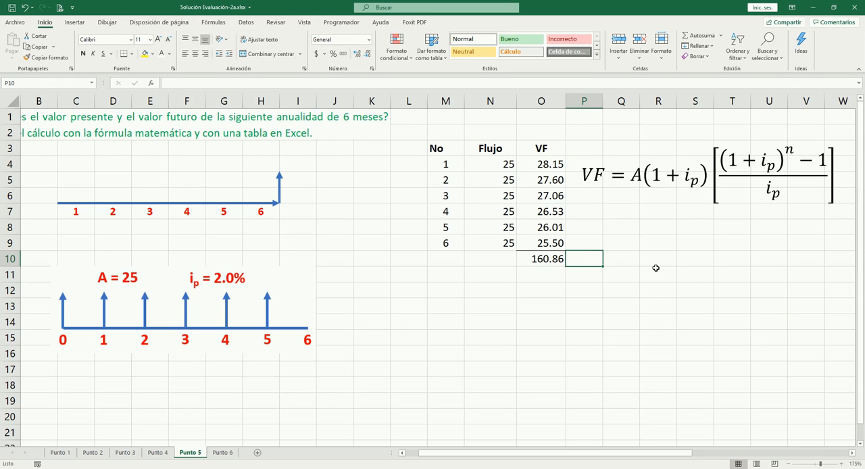
text(=)
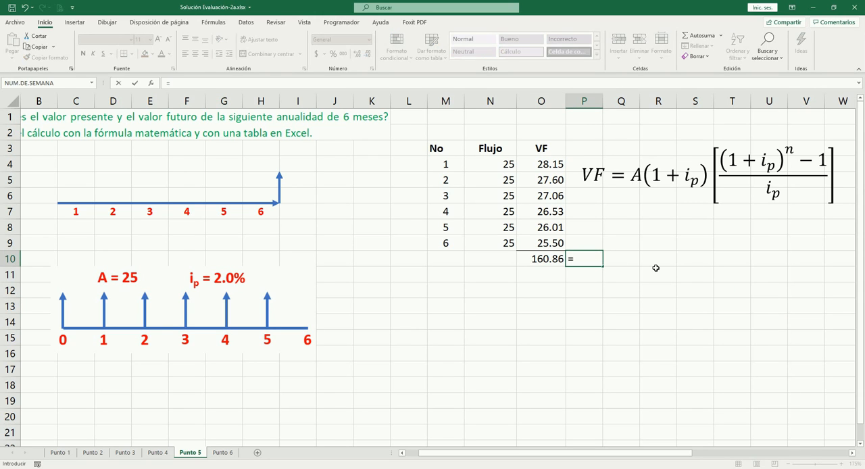
key(Left)
key(Up)
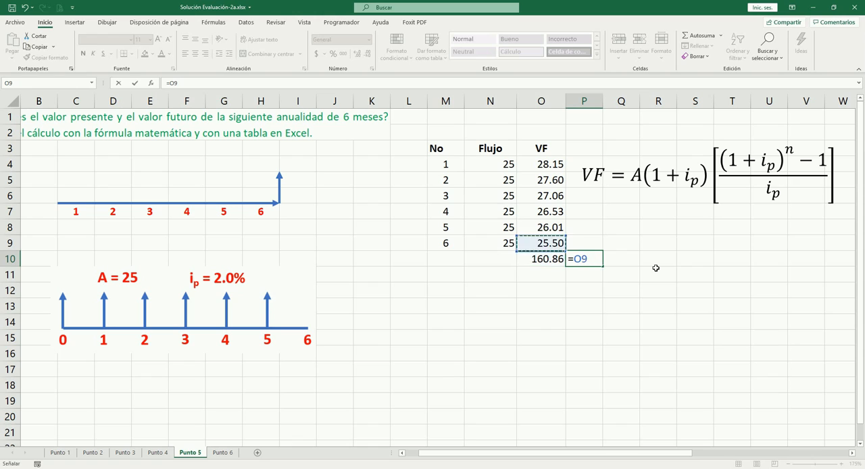
key(Left)
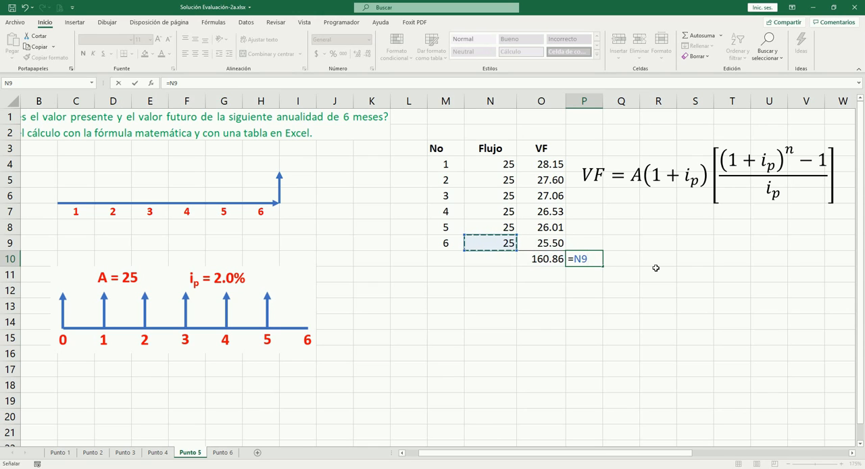
text(*(1+2)
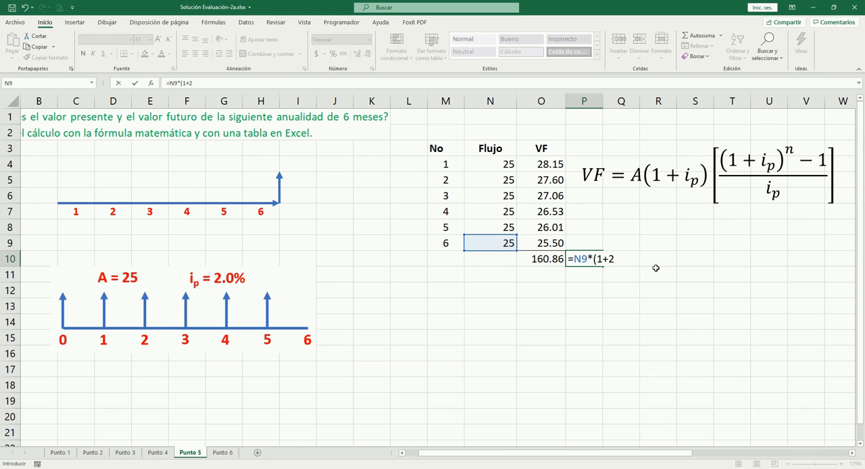
text(%)
text()*((1+2%)
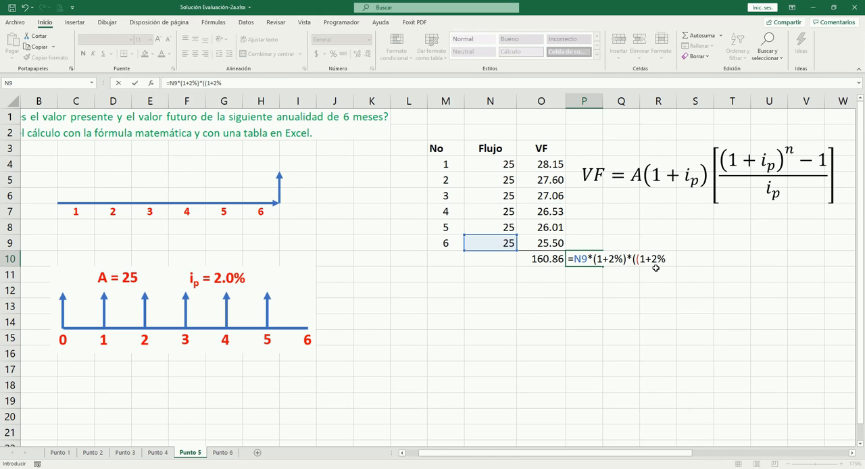
text()^^)
text(6)
text(-1)
text()7)
text(2%)
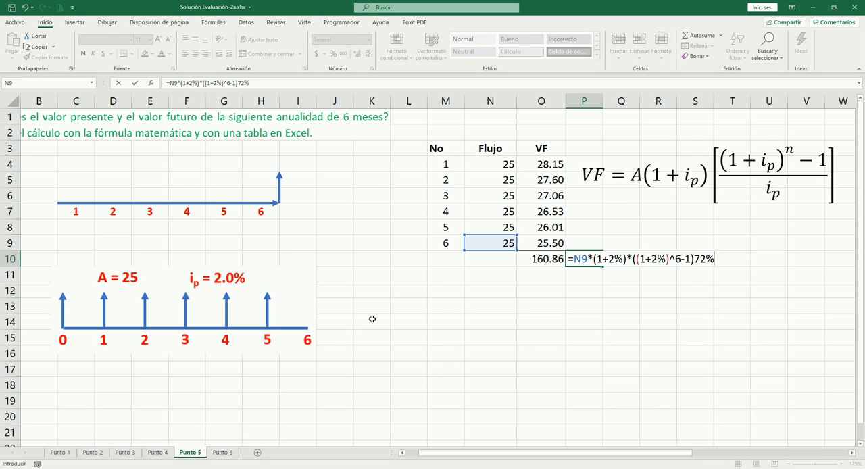
key(BackSpace)
key(BackSpace)
key(BackSpace)
text(/2%)
key(Tab)
- Show the formula result in P10 with two decimals and compare it with the table total in O10
key(Left)
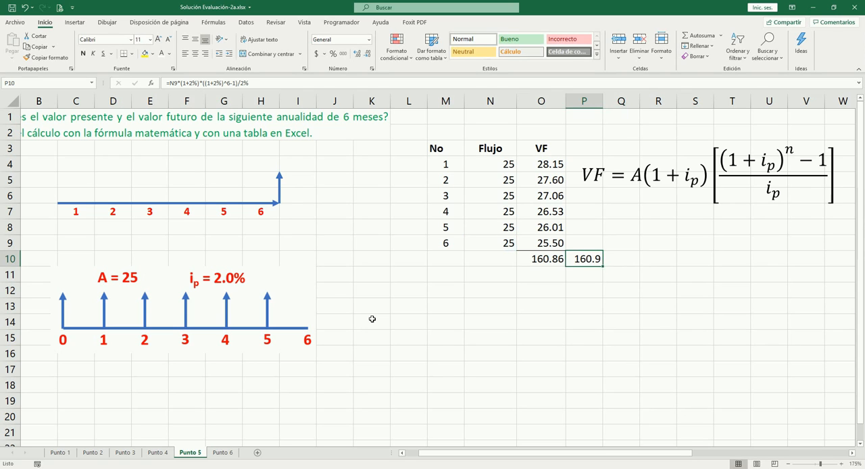
click(360, 55)
click(555, 261)
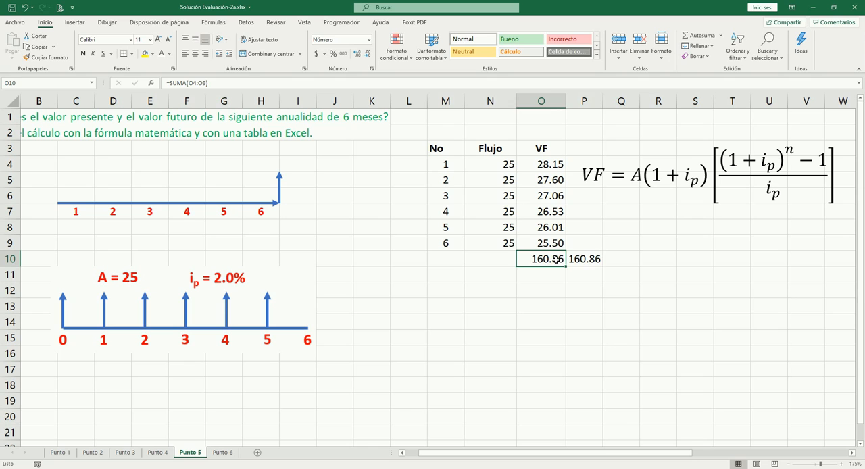
click(588, 259)
click(554, 260)
click(580, 262)
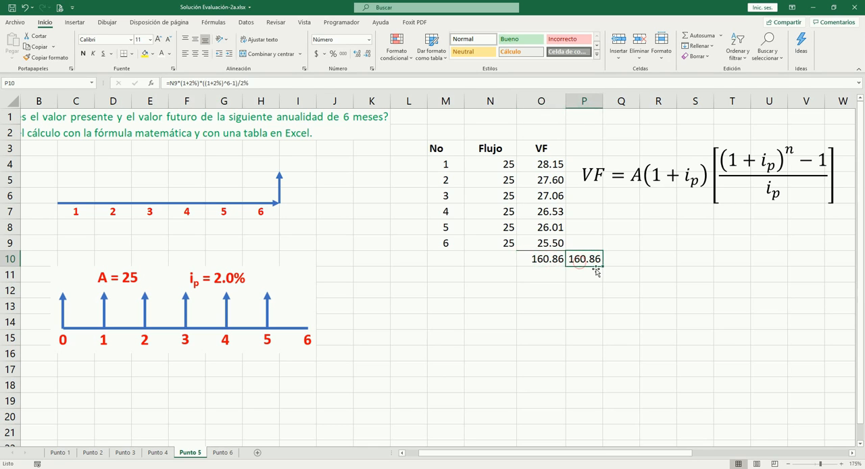
click(598, 183)
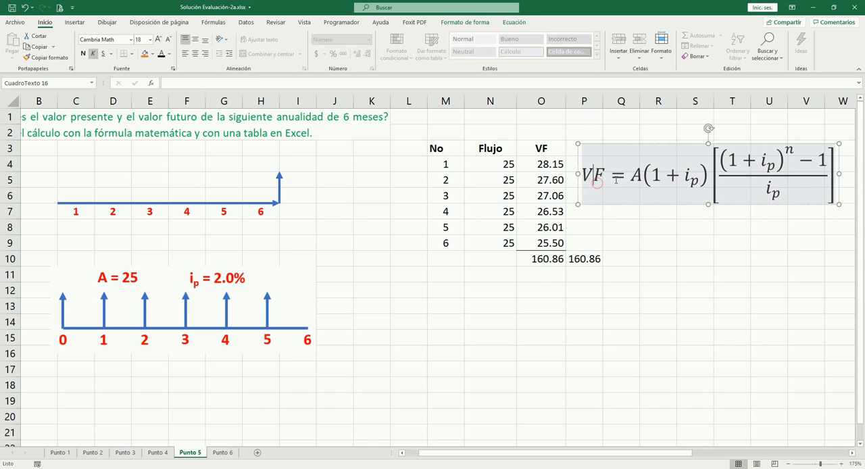
click(622, 229)
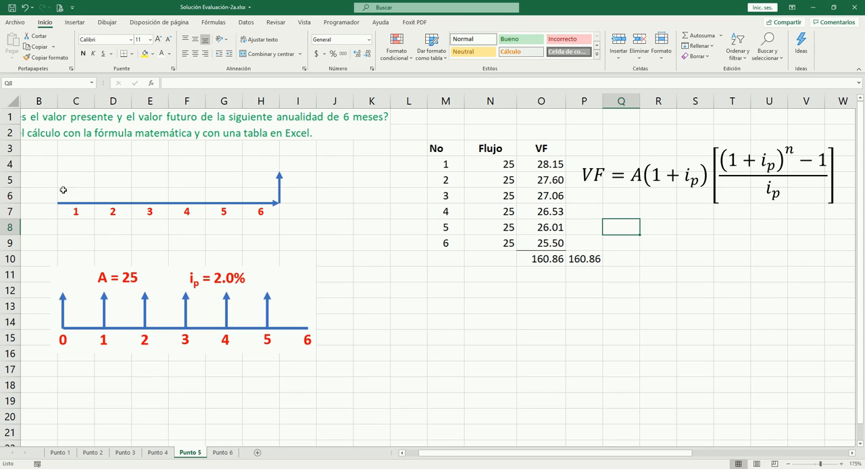
click(62, 191)
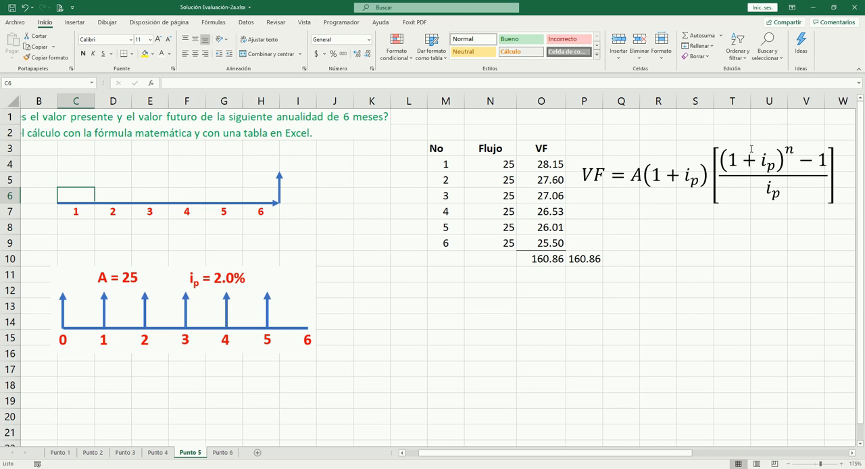
click(279, 190)
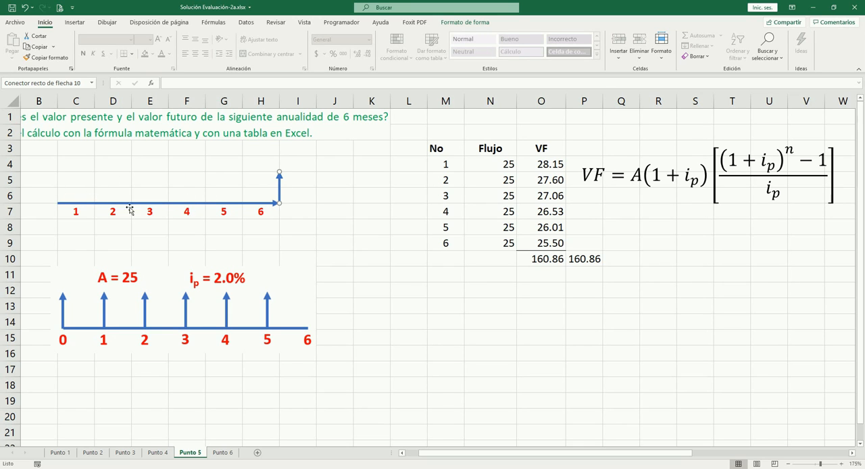
click(282, 211)
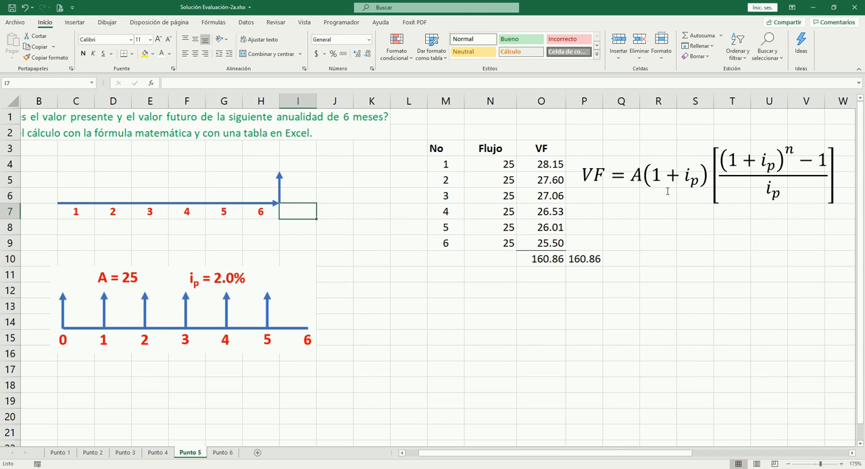
- Copy the No and Flujo columns in M3:N9, headers included, to a new table starting at M12
click(457, 292)
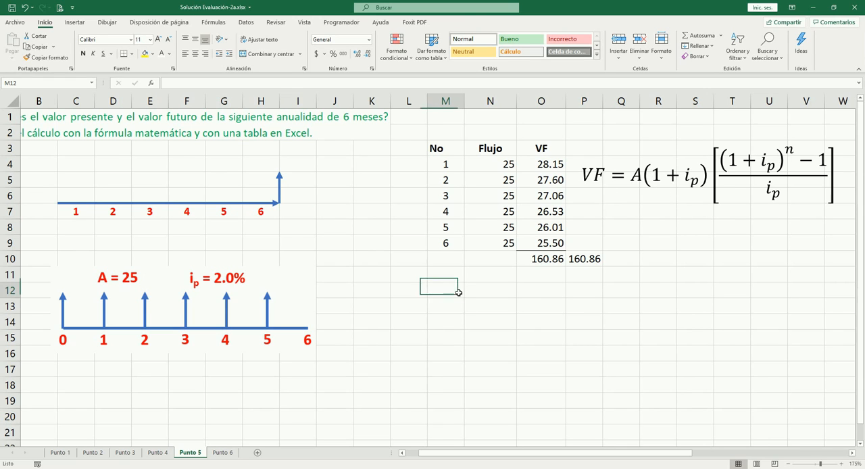
key(Up)
key(Up)
key(Up)
key(Up)
key(Up)
key(Up)
key(Up)
key(Up)
key(Up)
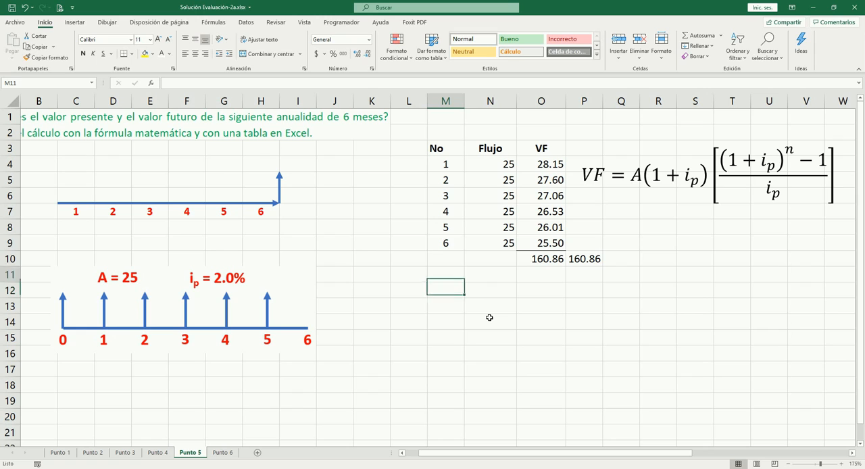
key(shift+Right)
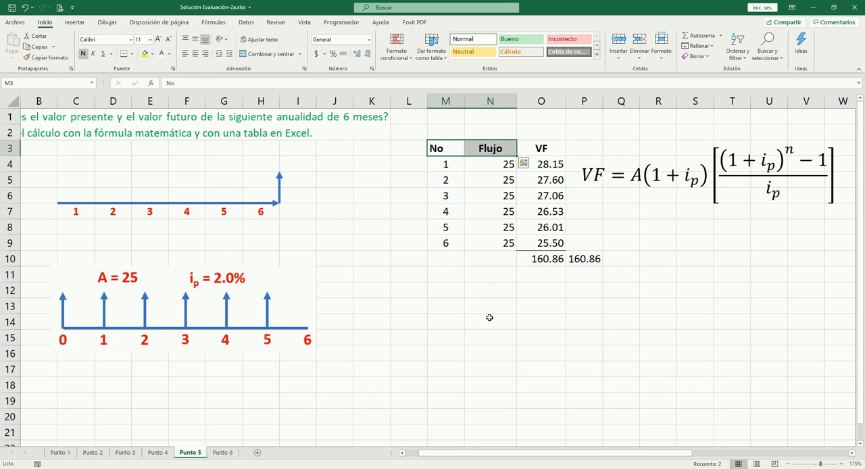
key(ctrl+c)
key(Escape)
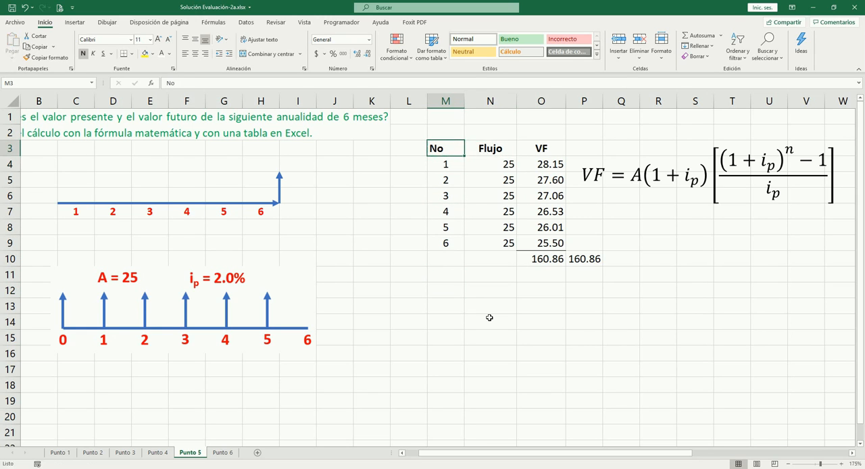
key(shift+Right)
key(shift+Down)
key(shift+Down)
key(shift+Down)
key(shift+Down)
key(shift+Down)
key(shift+Down)
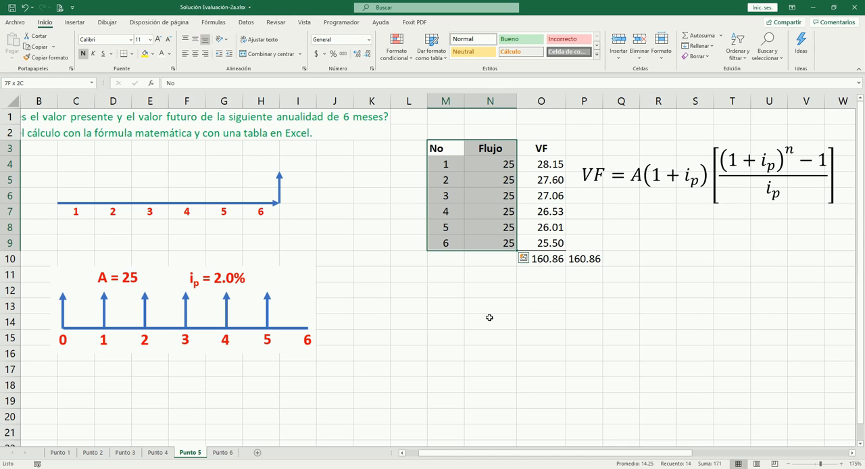
key(ctrl+c)
key(Down)
key(Down)
key(Down)
key(Down)
key(Down)
key(Down)
key(Down)
key(Down)
key(Down)
key(Down)
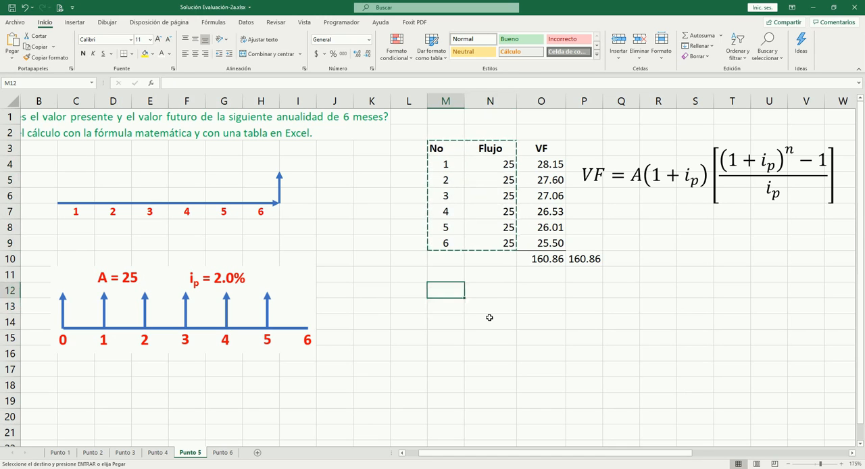
key(Up)
key(Down)
key(Up)
key(Return)
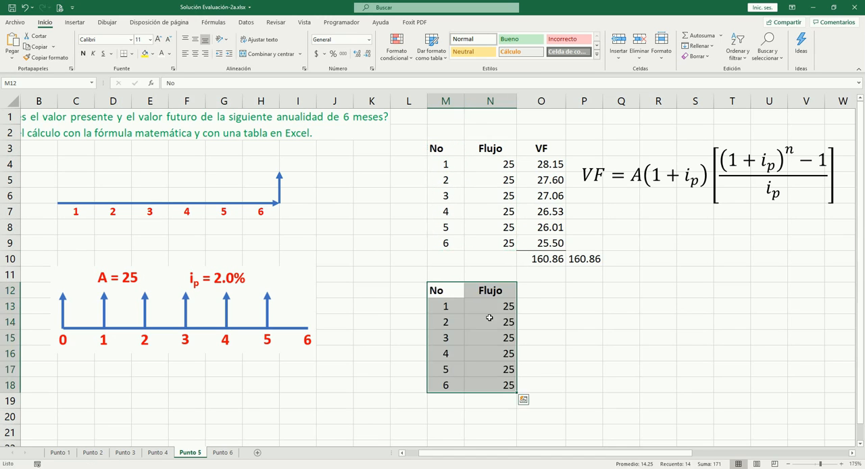
- Add a bold, centred VP header in O12 beside the Flujo header of the new table
key(Right)
key(Right)
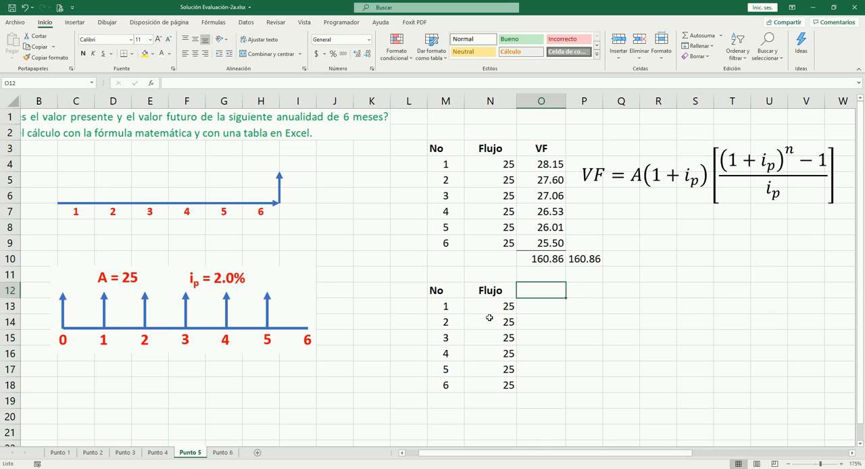
text(VP)
key(Right)
key(Left)
key(ctrl+n)
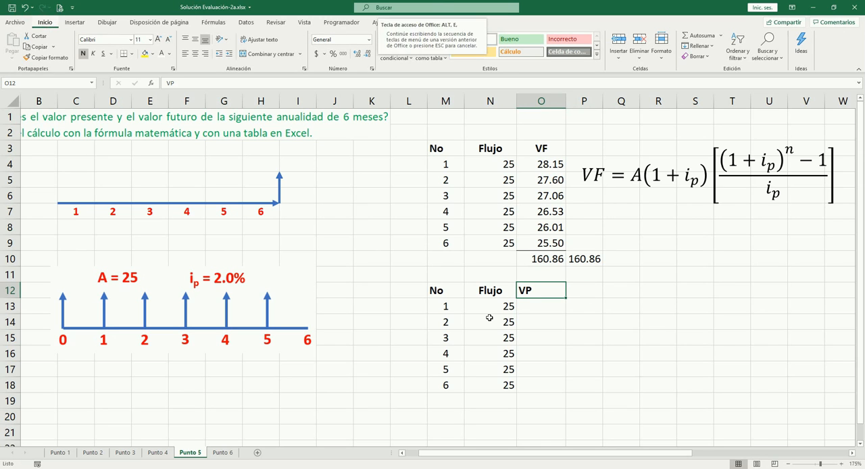
key(Return)
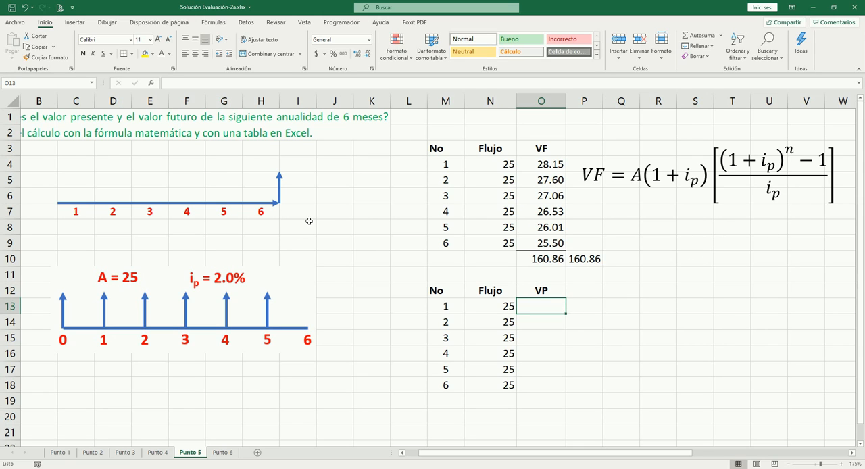
- Move two of the stacked arrows from the timeline's end to the starts of periods 1 and 2
click(280, 184)
key(ctrl+d)
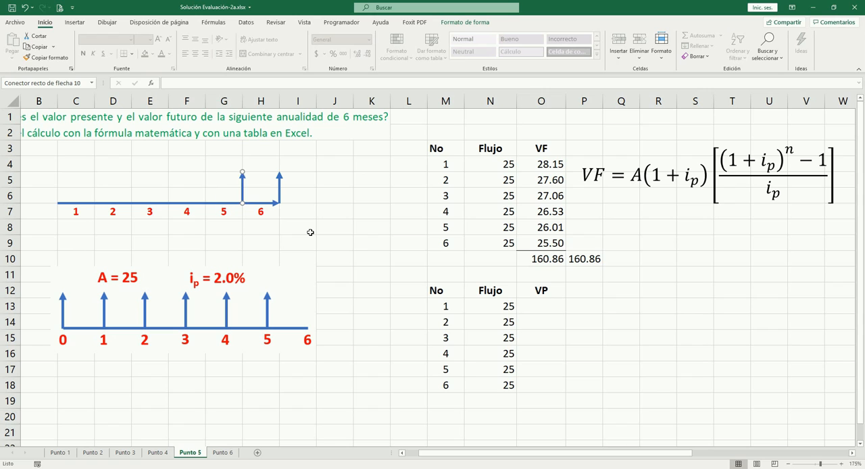
key(Left)
key(Left)
key(Left)
key(Left)
key(Left)
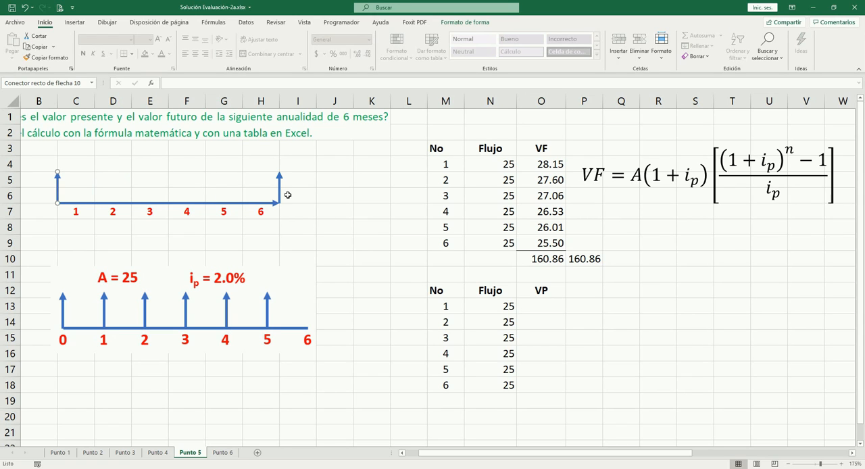
click(280, 192)
key(ctrl+d)
key(Left)
key(Left)
key(Left)
key(Left)
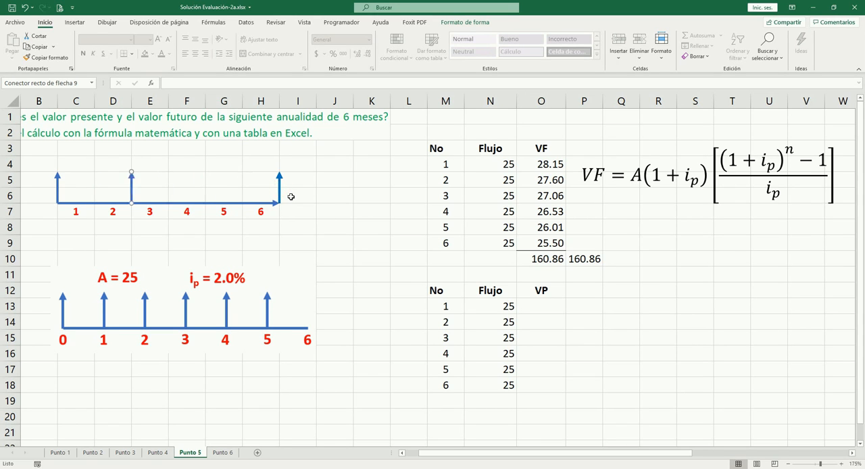
- Move the remaining four stacked arrows back to the starts of periods 3, 4, 5 and 6
click(281, 191)
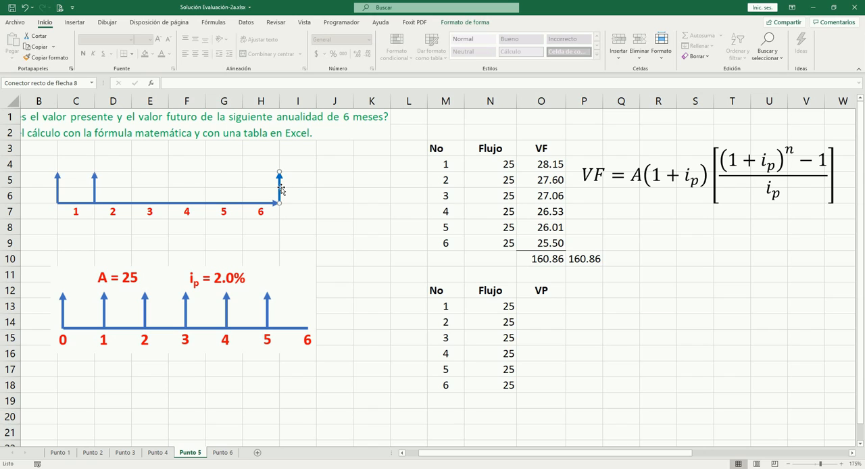
key(ctrl+d)
key(Left)
key(Left)
key(Left)
key(Left)
click(280, 191)
key(ctrl+d)
key(Left)
key(Left)
key(Left)
key(Left)
key(Right)
click(280, 190)
key(ctrl+d)
key(Left)
key(Left)
key(Left)
click(280, 193)
key(Left)
click(368, 235)
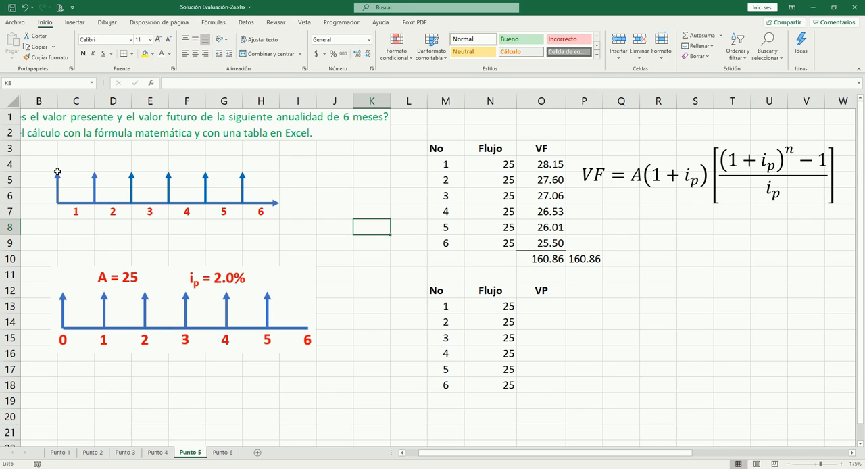
click(509, 306)
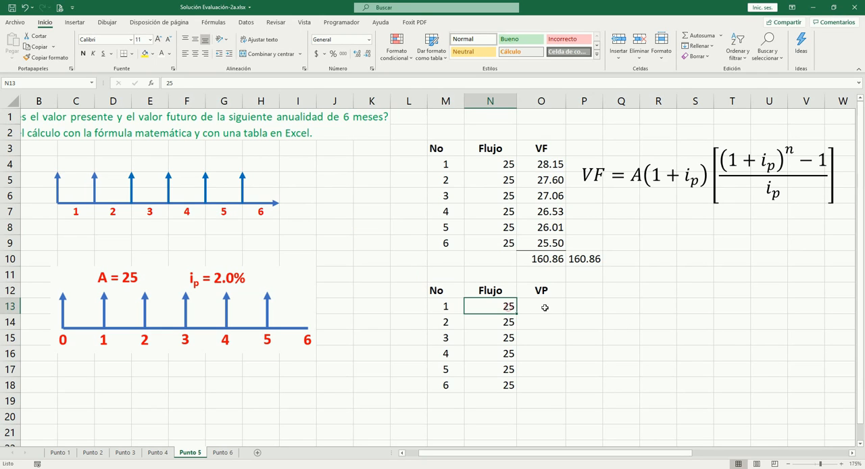
click(542, 307)
click(488, 306)
click(542, 306)
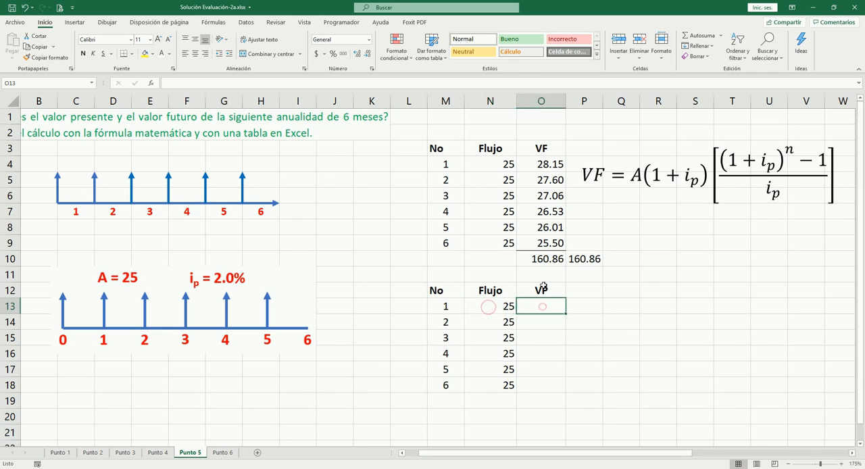
click(503, 306)
click(542, 306)
- Move the period 2 arrow to the timeline's start to illustrate discounting, and undo the move
click(96, 186)
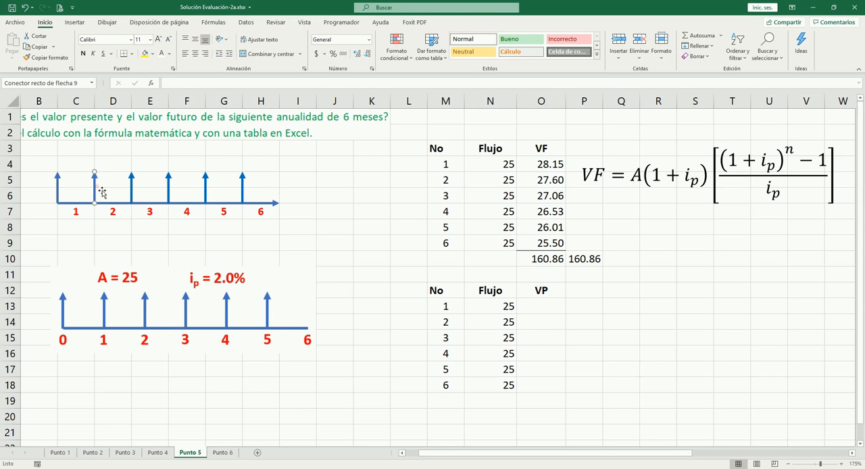
key(Left)
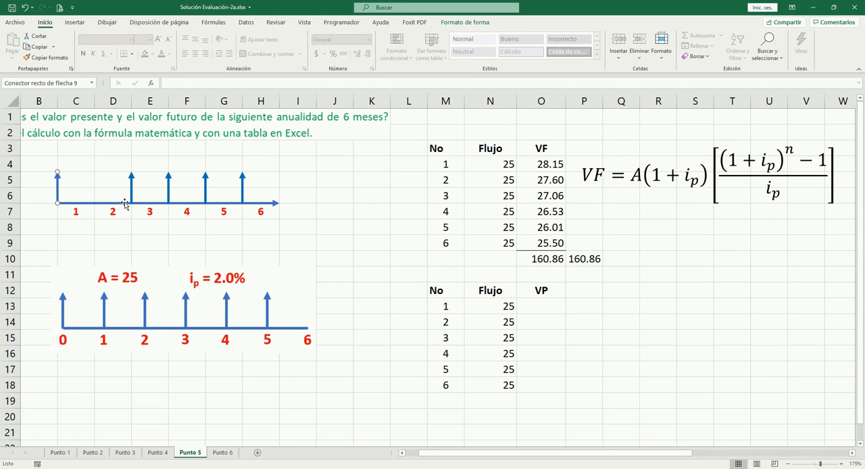
key(ctrl+z)
click(511, 325)
click(541, 324)
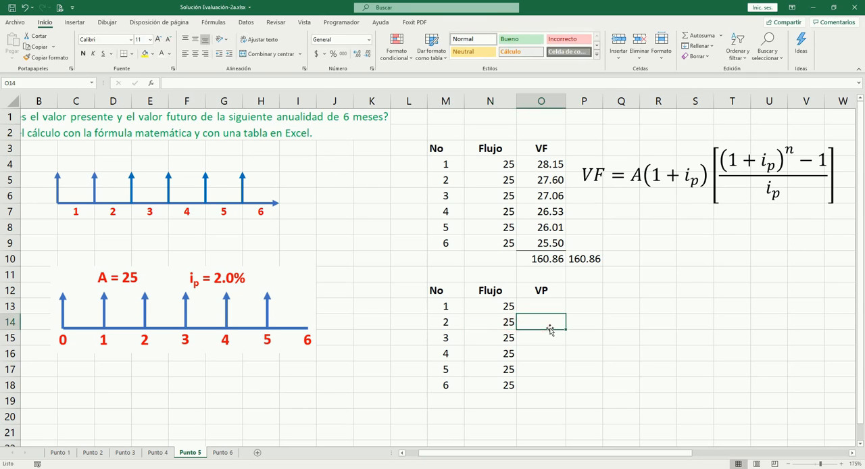
click(537, 307)
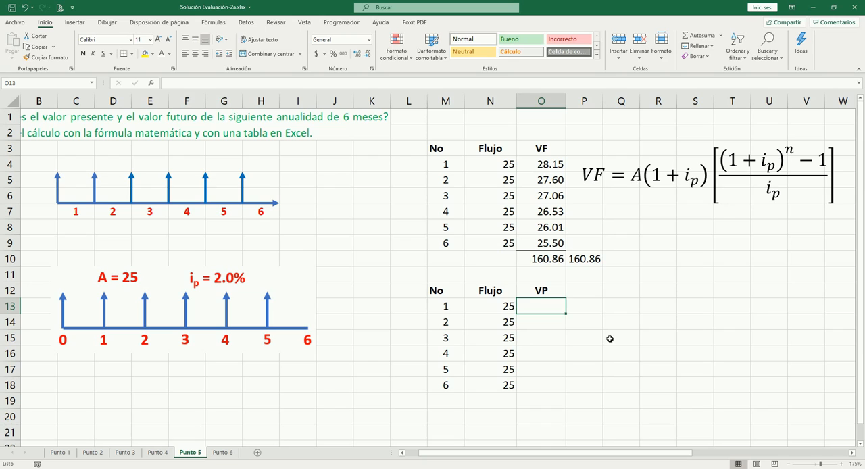
- Calculate the first flow's present value in O13 as =N13/(1+2%)^0
click(658, 369)
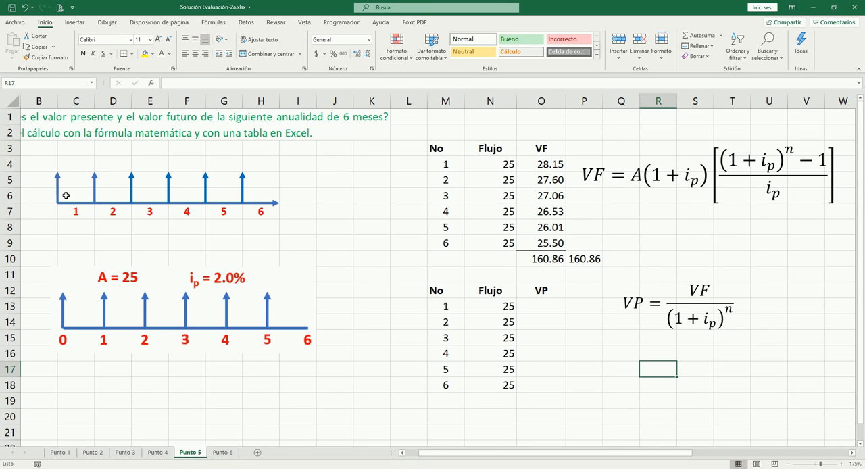
click(542, 305)
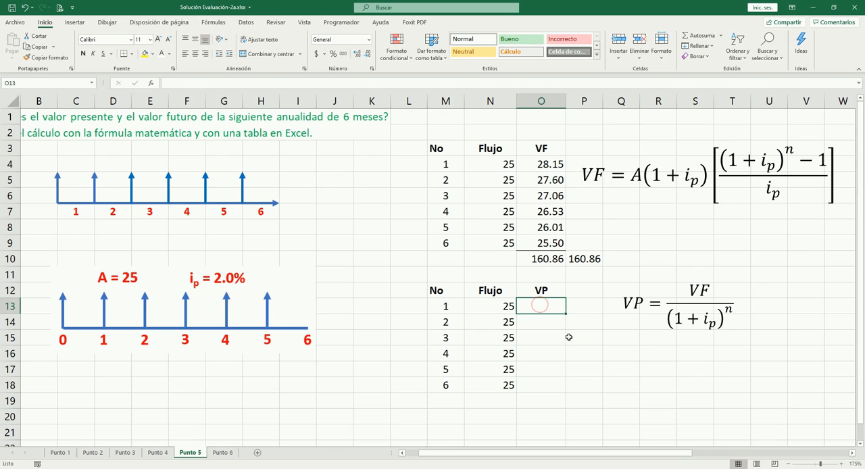
text(=)
key(Left)
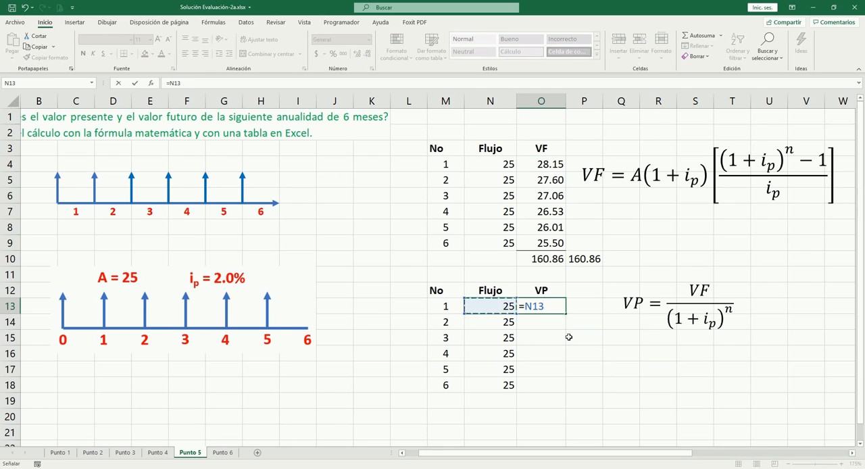
text(/(1+2%)^0)
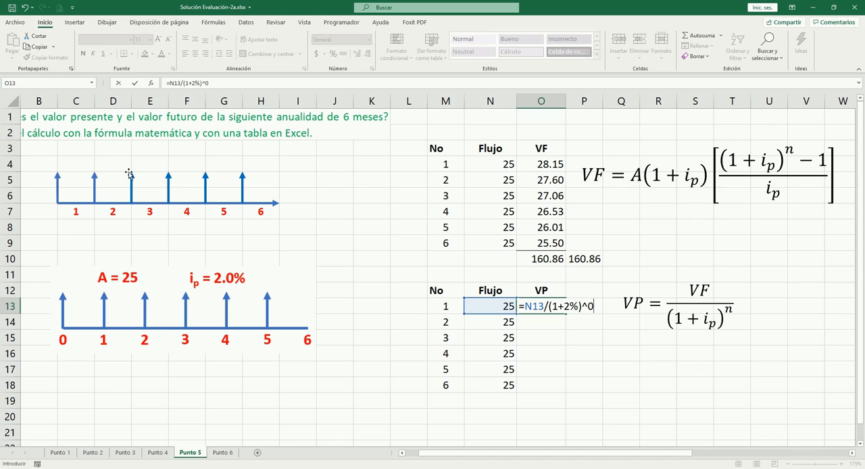
click(58, 180)
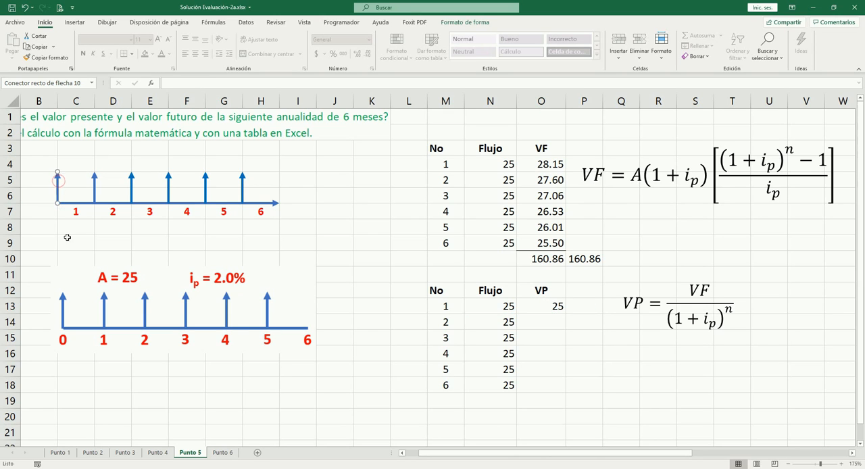
- Copy the O13 formula to O14, change it to =N14/(1+2%)^1, and move the second arrow to the timeline's start
click(545, 311)
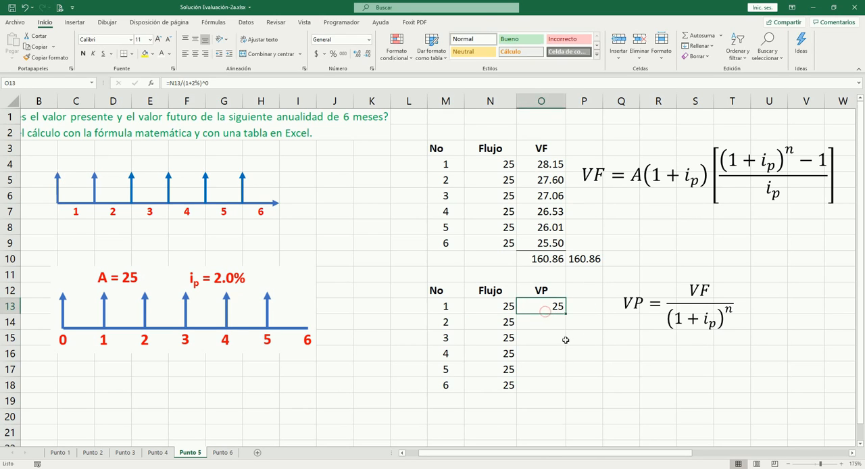
key(F2)
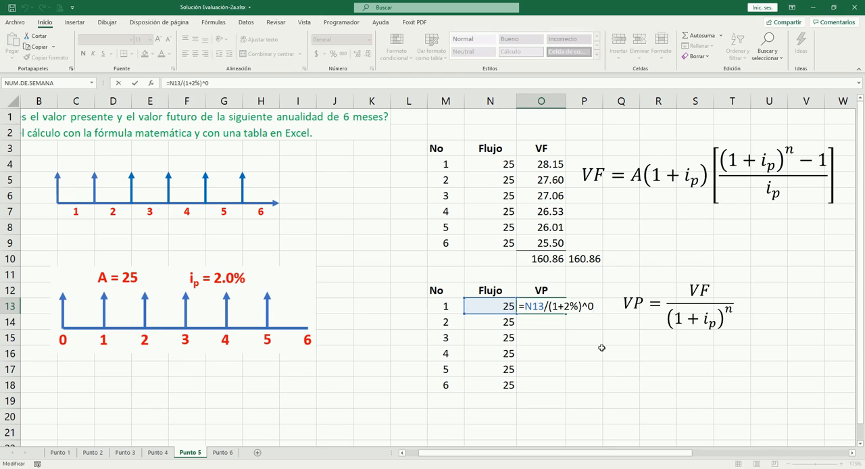
key(Escape)
key(ctrl+c)
key(Down)
key(Return)
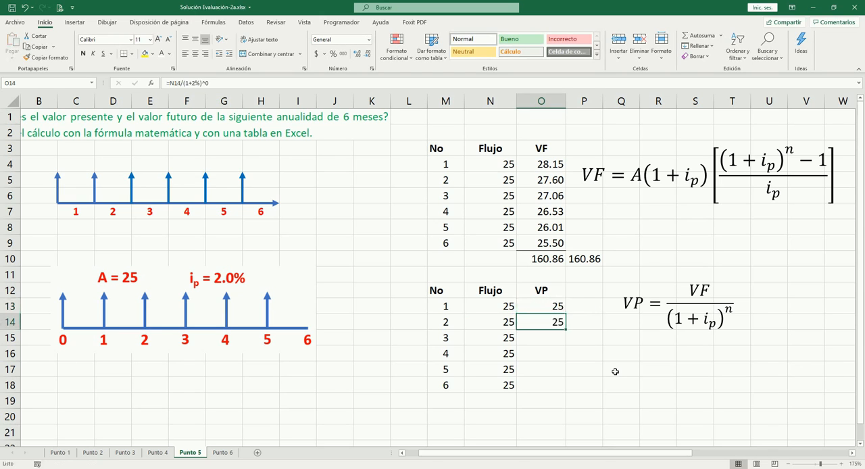
key(F2)
key(BackSpace)
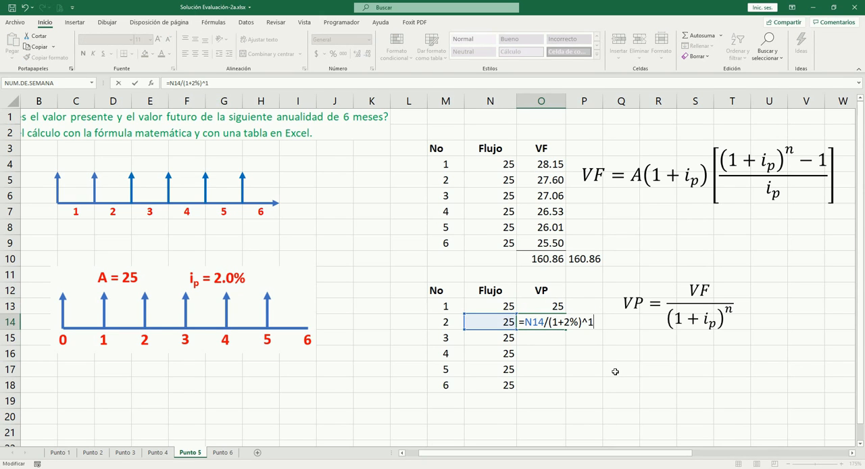
key(Tab)
click(94, 184)
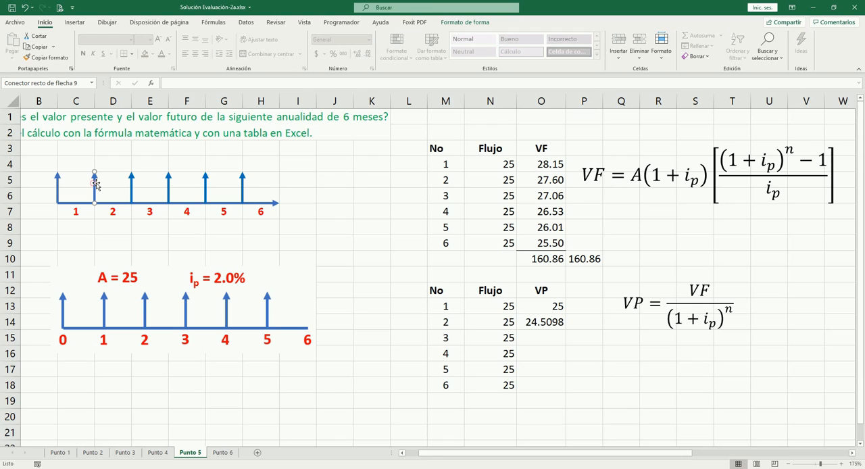
drag(95, 183, 93, 183)
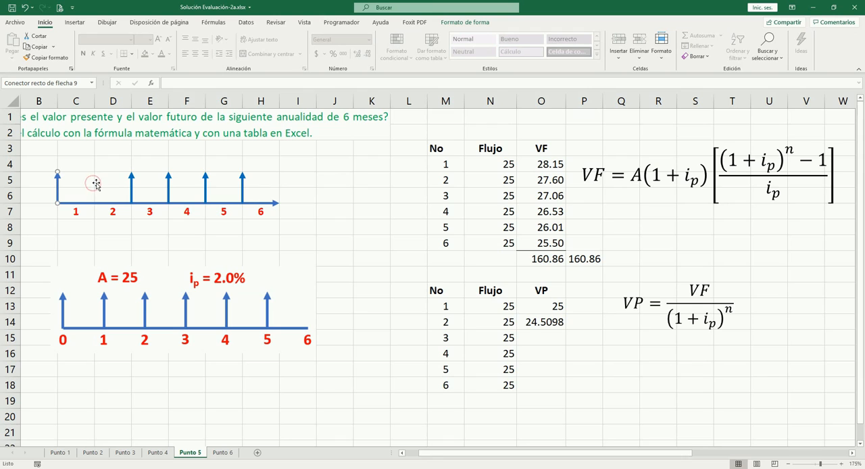
- Copy the O14 formula to O15 and change it to =N15/(1+2%)^2
click(538, 325)
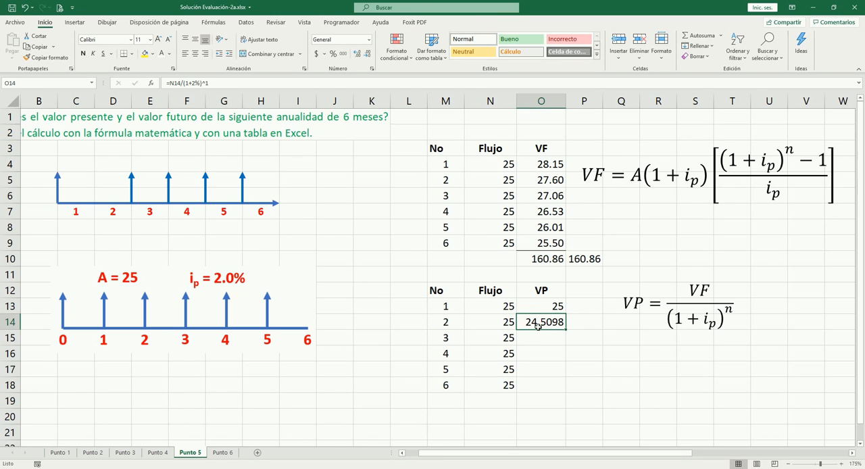
key(ctrl+c)
key(Down)
key(Return)
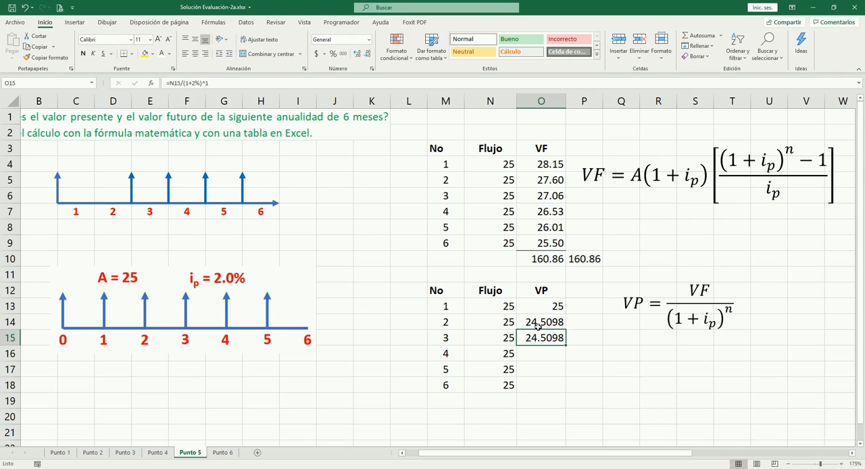
key(F2)
key(BackSpace)
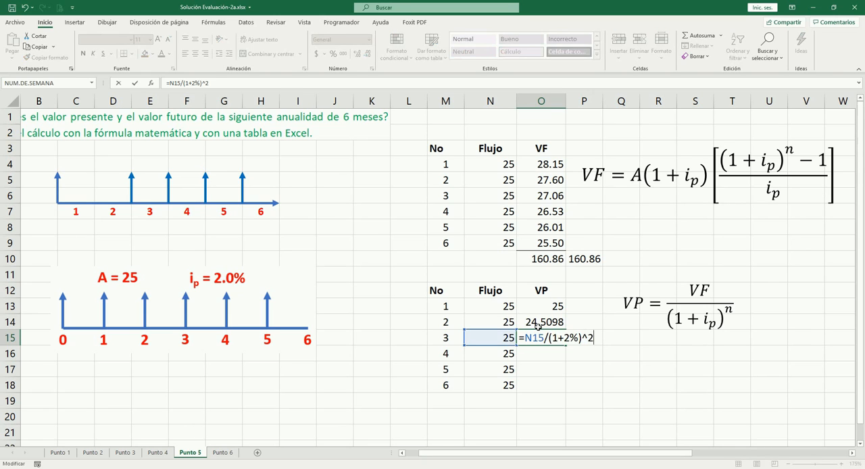
key(ctrl+Return)
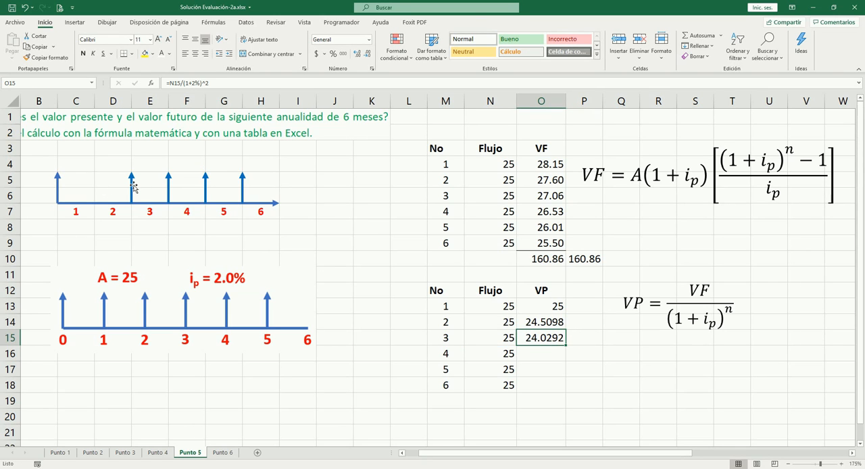
- Move the arrow at the start of period 3 to the beginning of the timeline
click(133, 187)
key(Left)
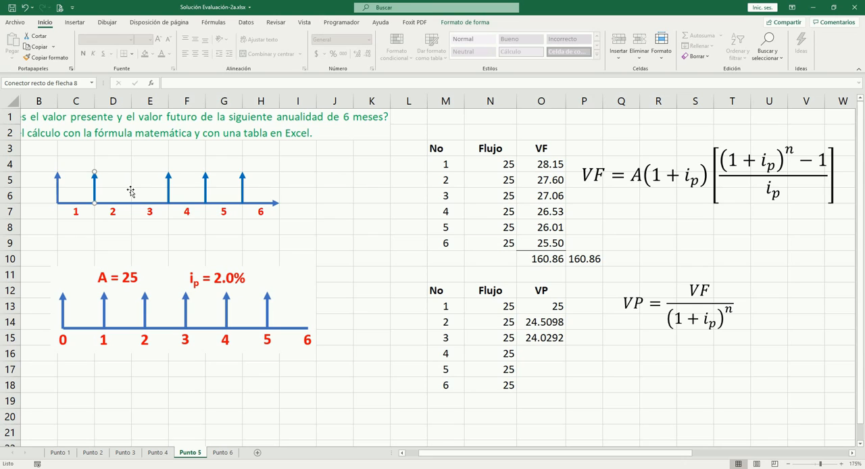
key(Left)
click(169, 187)
- Copy the O15 formula to O16 and move the period 4 arrow to the timeline's start
click(562, 338)
key(ctrl+c)
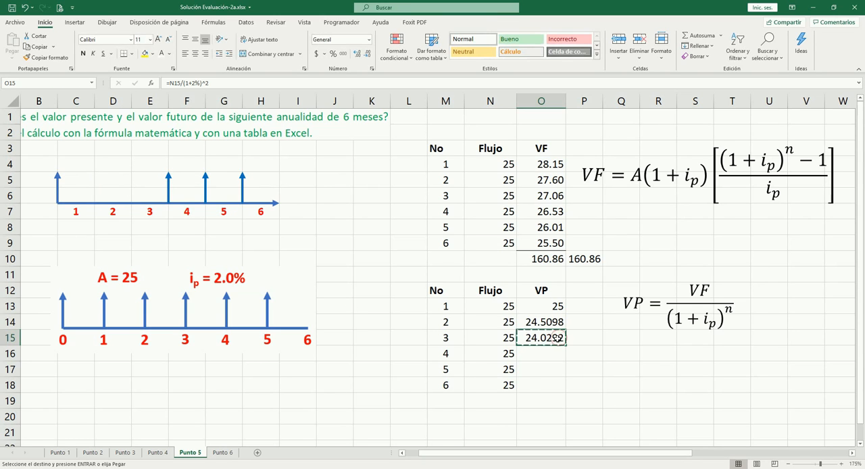
key(Down)
key(Return)
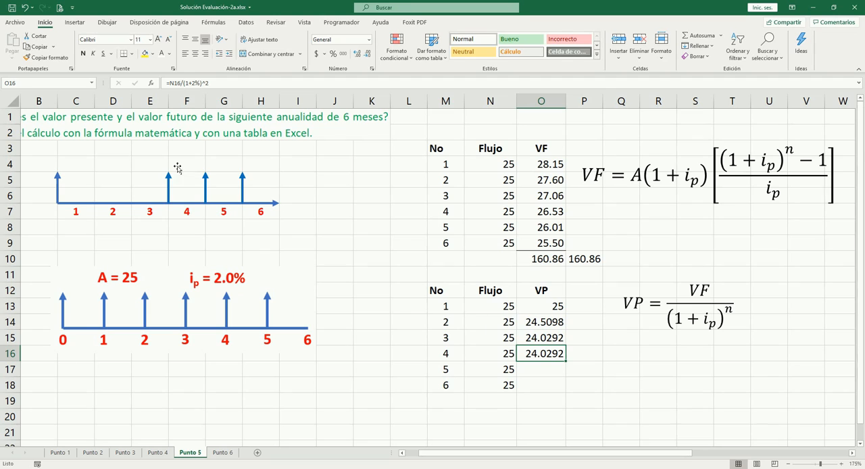
click(167, 191)
key(Left)
key(Left)
key(Left)
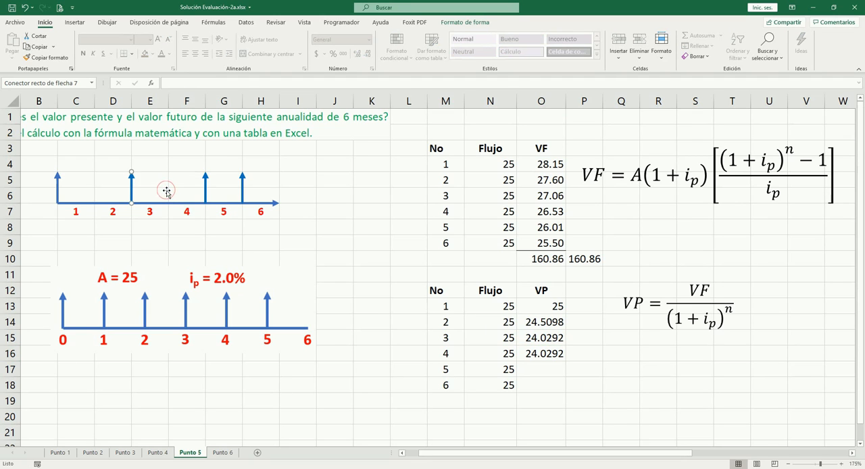
- Change the fourth flow's present value formula in O16 to =N16/(1+2%)^3
click(541, 356)
key(F2)
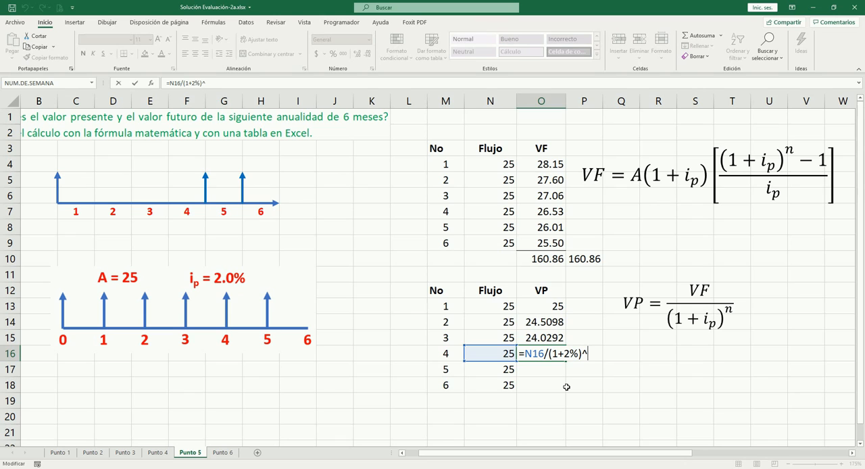
text(3)
key(ctrl+Return)
- Copy the O16 formula to O17 and change it to =N17/(1+2%)^4
key(ctrl+c)
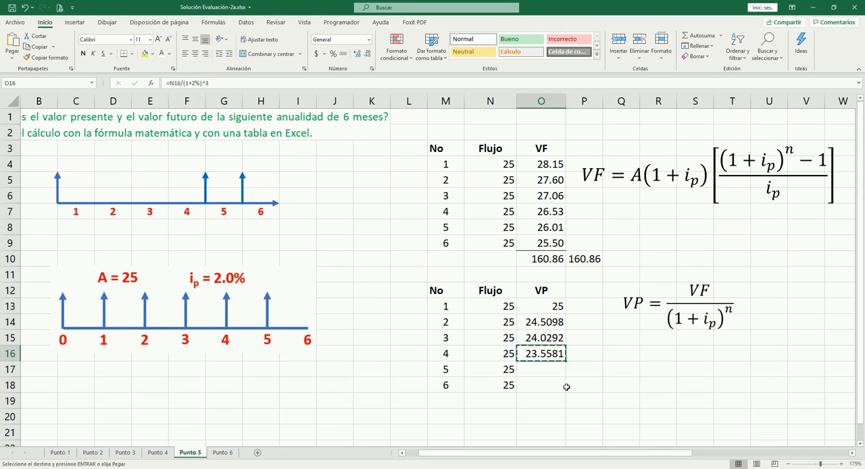
key(Down)
key(Return)
key(F2)
key(BackSpace)
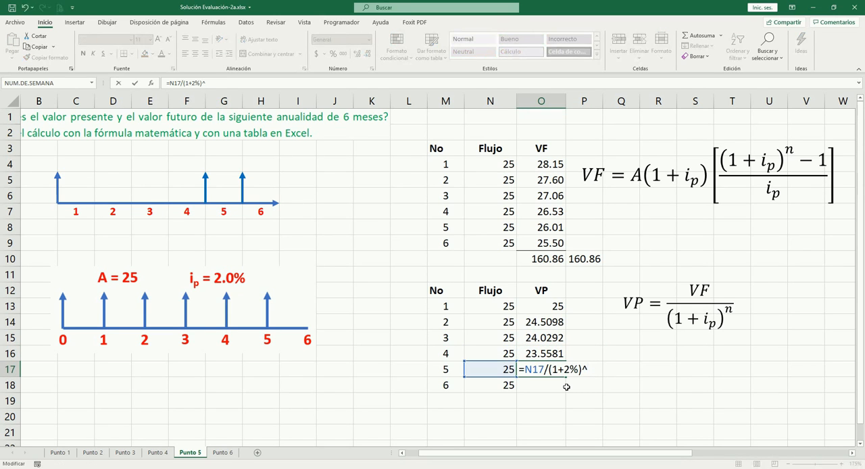
key(ctrl+Return)
- Copy the O17 formula to O18 and change it to =N18/(1+2%)^5
key(ctrl+c)
key(Down)
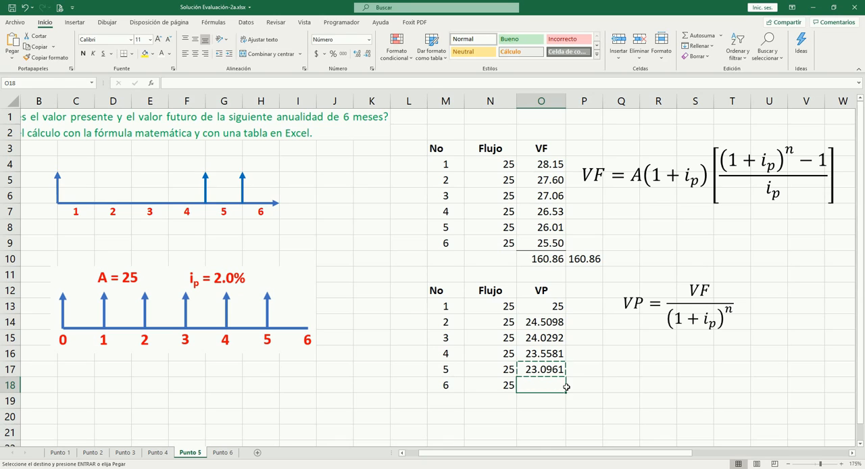
key(Return)
key(F2)
key(BackSpace)
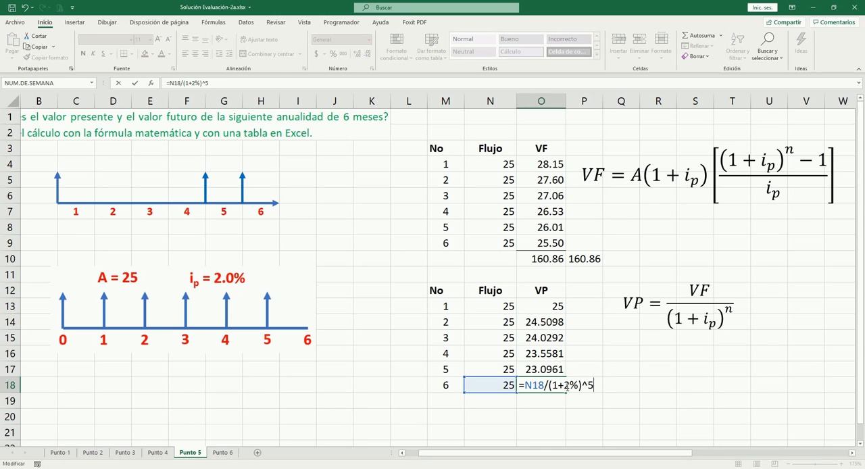
click(568, 386)
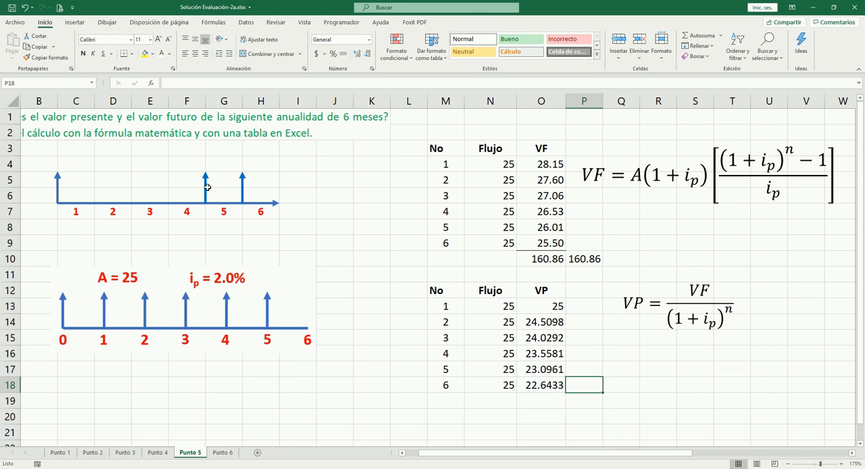
- Move the arrow at the start of period 5 to the beginning of the timeline
click(206, 188)
key(Left)
key(Left)
- Move the remaining arrow at the start of period 6 to the beginning of the timeline
key(Left)
key(Left)
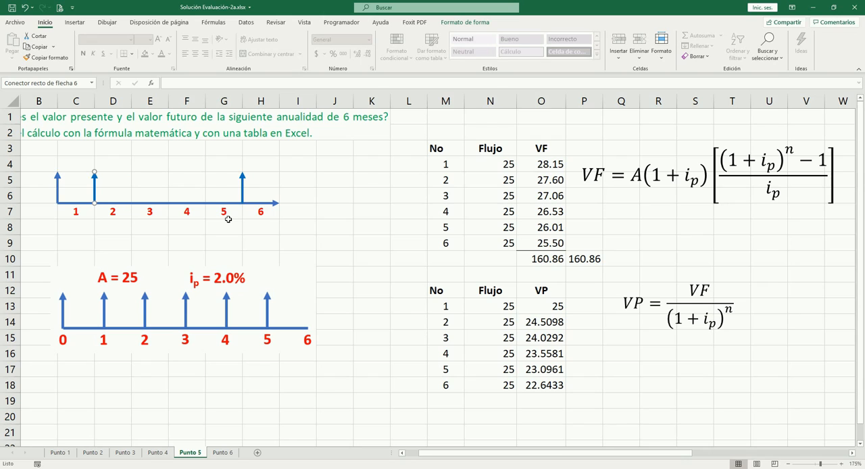
click(243, 187)
key(Left)
key(Left)
key(Left)
key(Left)
key(Left)
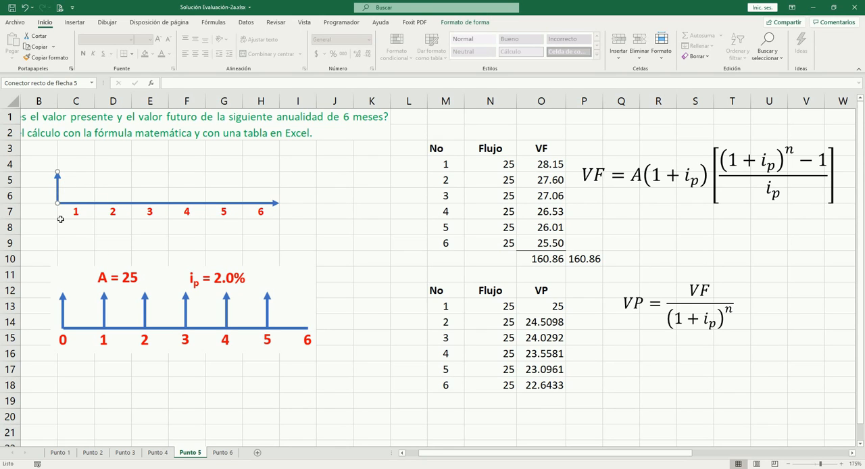
- Total the six present values O13:O18 in cell O19 with AutoSum
click(557, 315)
key(Up)
key(ctrl+shift+Down)
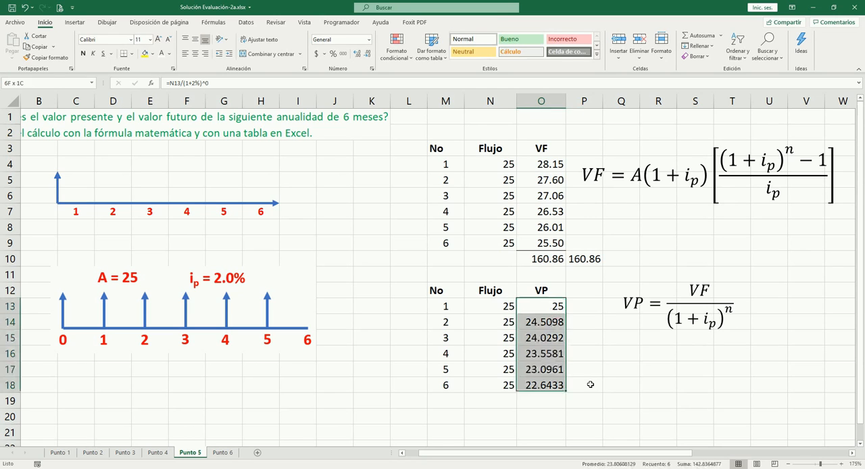
key(Down)
key(ctrl+Down)
key(Down)
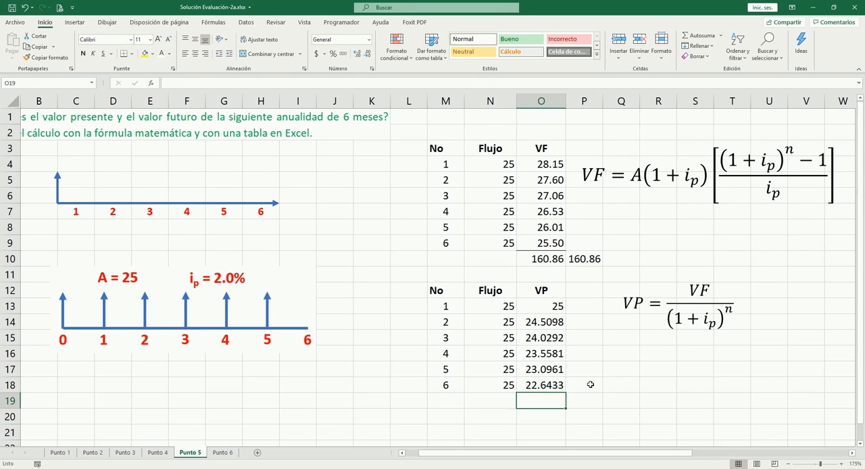
key(alt+equal)
key(Tab)
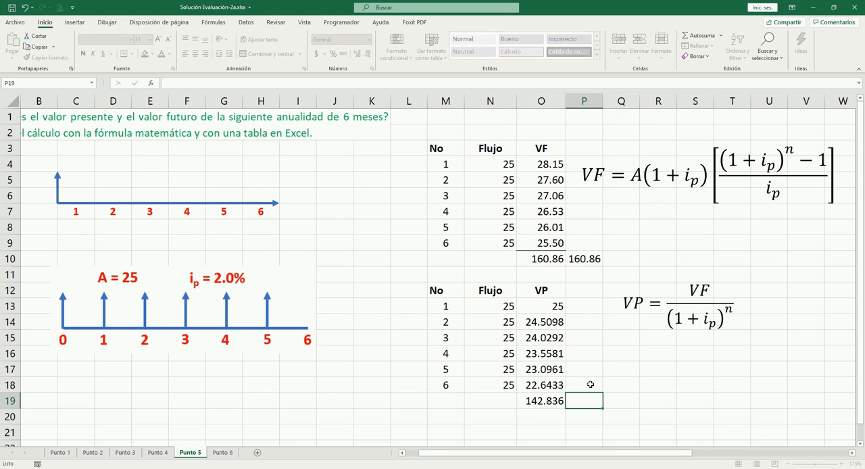
- Format the present values and their total in O13:O19 as numbers with two decimals
key(Left)
key(Up)
key(Up)
key(Up)
key(Up)
key(Up)
key(Up)
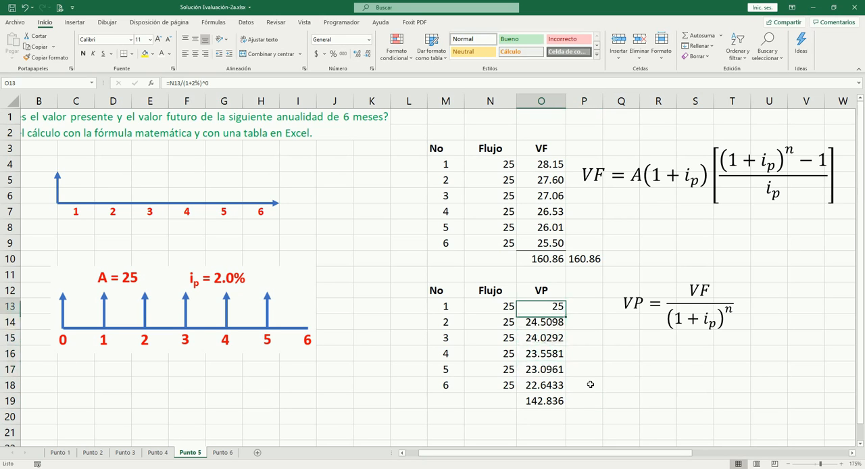
key(ctrl+shift+Down)
key(ctrl+shift+1)
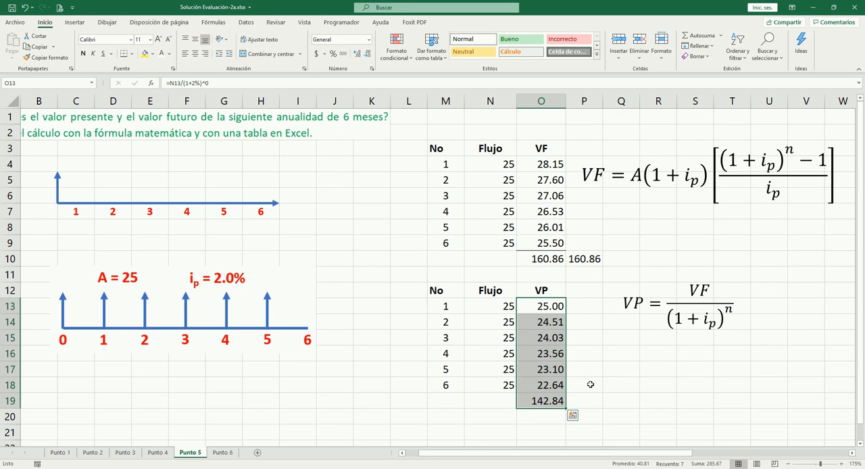
- Add a bottom border to O18 to separate the present values from their total
key(Down)
key(Down)
key(Down)
key(Down)
key(Down)
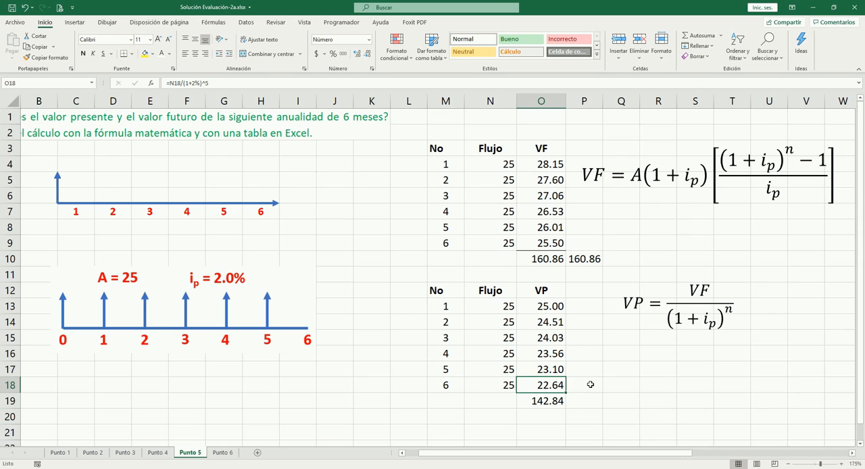
click(124, 53)
click(642, 384)
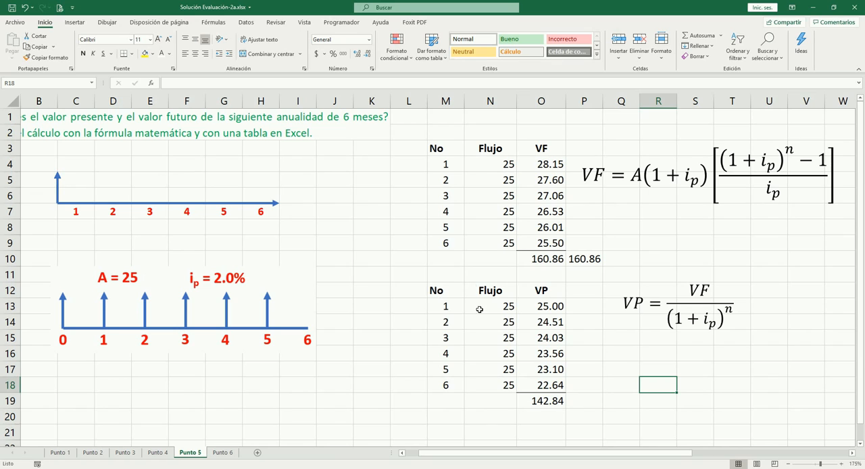
- Move the VP = VF/(1+ip)^n equation up about two rows and place the advance annuity VP equation beneath it
click(676, 313)
drag(698, 286, 698, 270)
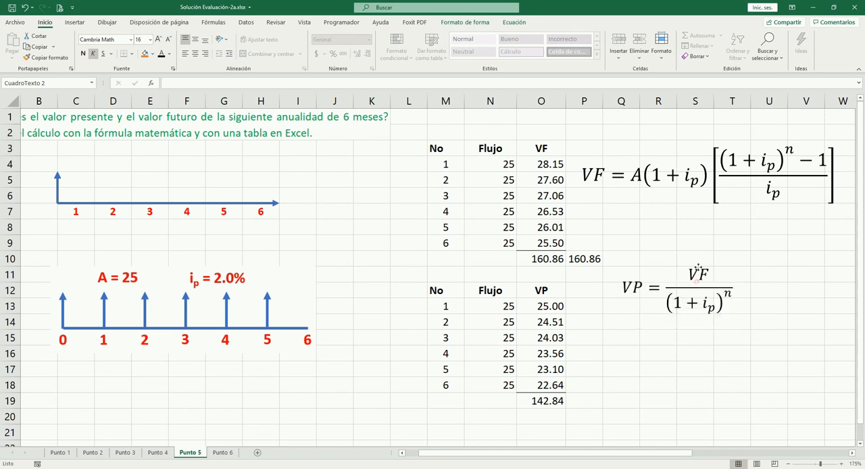
click(613, 359)
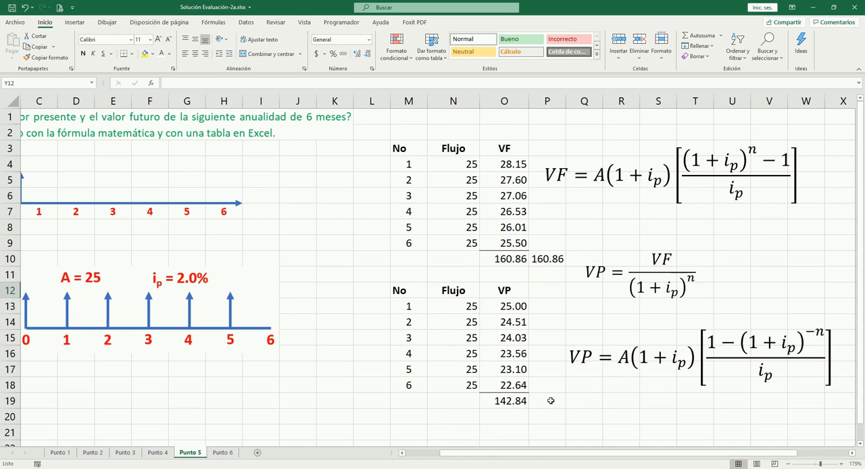
- Start the present value formula in P19 with =N18*, following the advance annuity VP equation
click(551, 400)
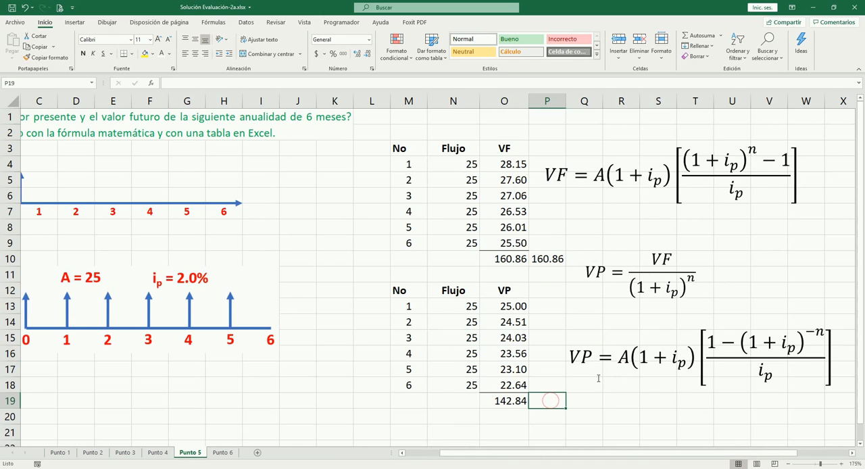
text(=)
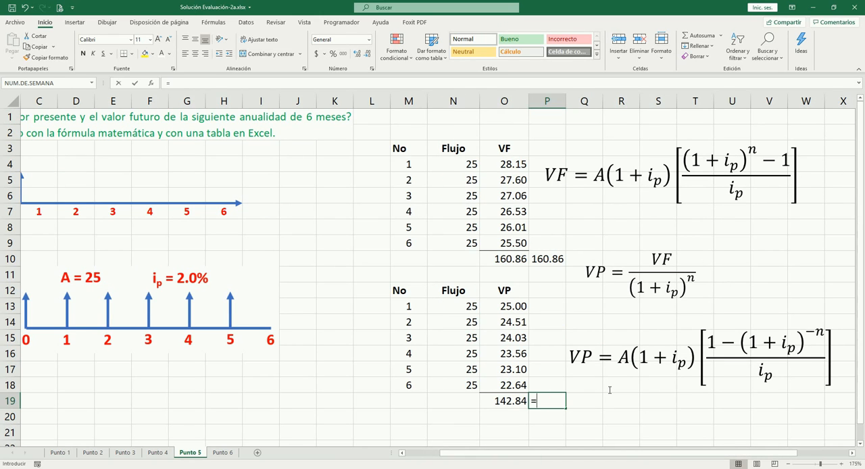
key(Left)
key(Left)
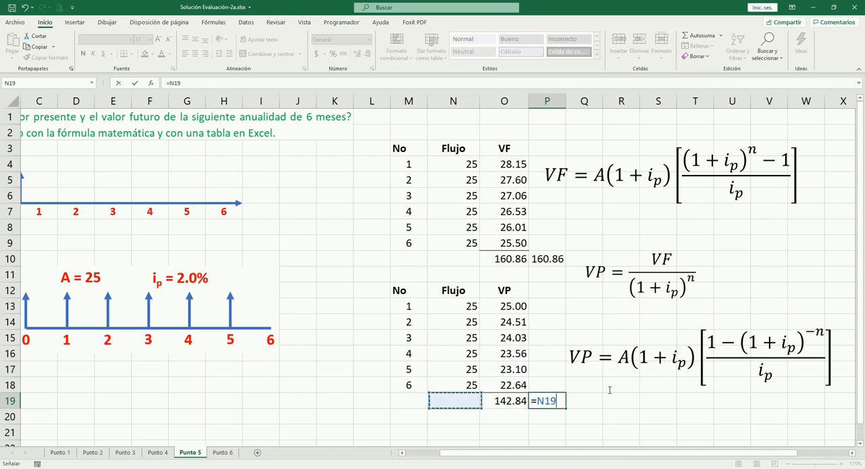
key(Up)
key(Up)
key(Down)
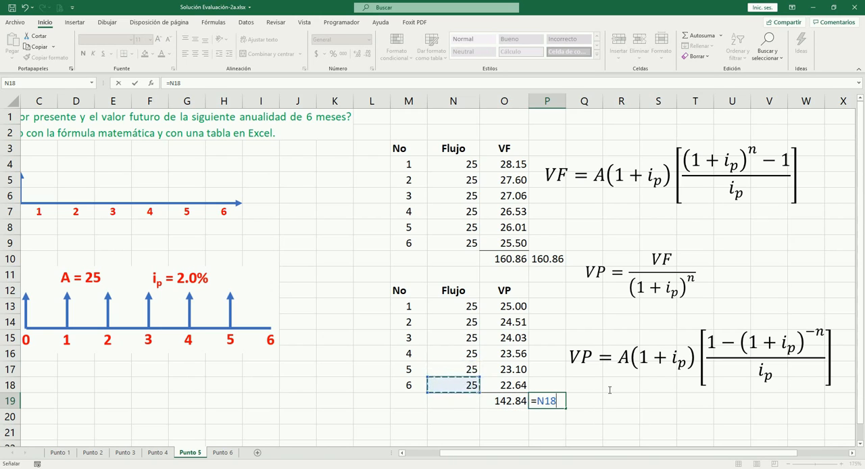
text(*)
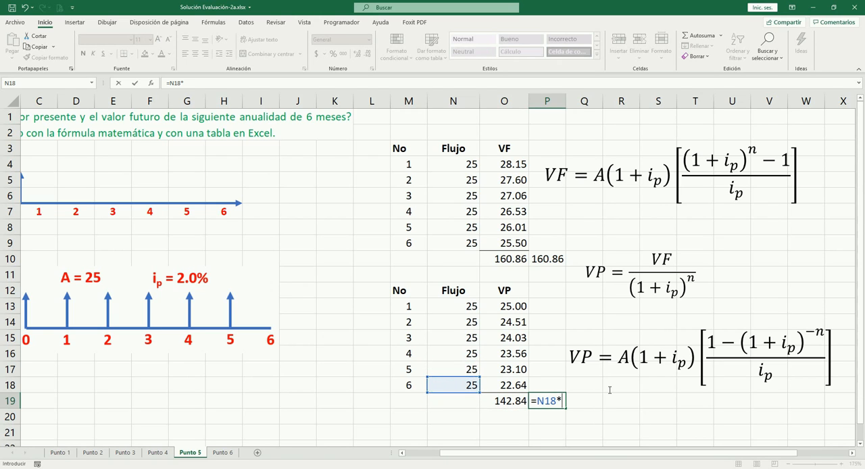
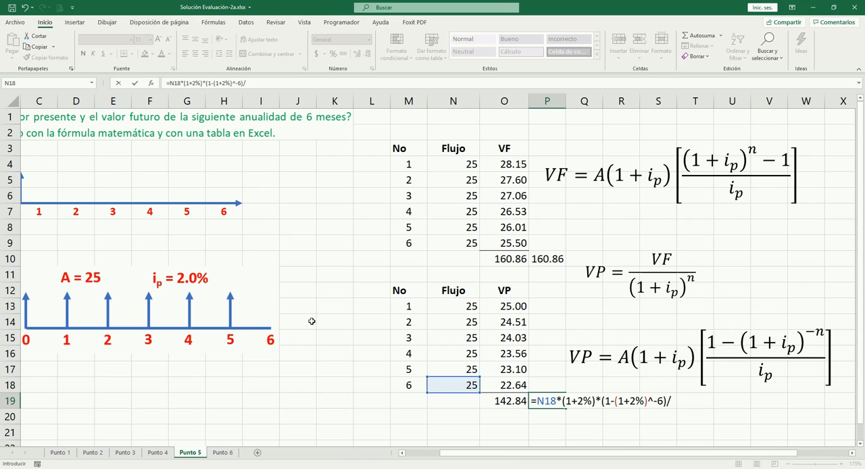
- Complete the present value formula in P19 as =N18*(1+2%)*(1-(1+2%)^-6)/2% and format the result with two decimals
text(2%)
key(Tab)
key(Left)
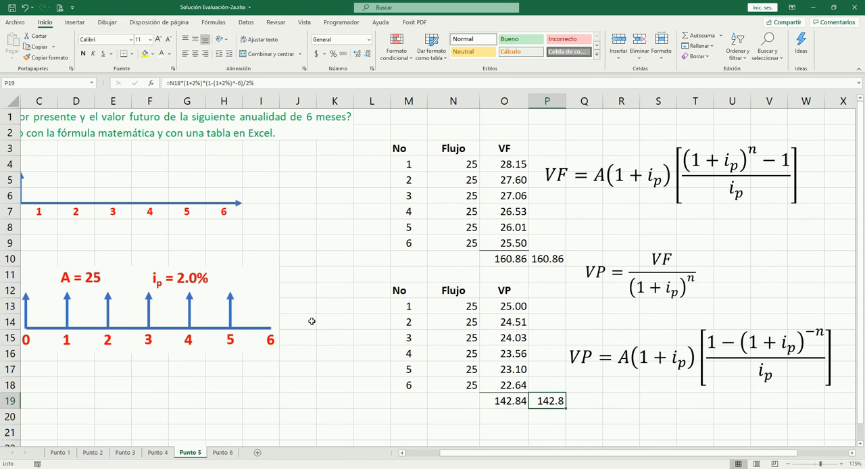
click(357, 55)
- Compare the table's present value total in O19 with the formula result in P19
click(506, 400)
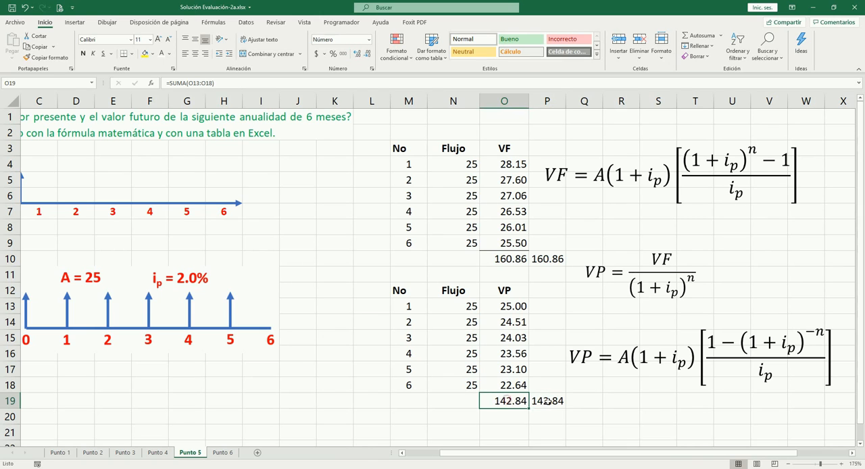
click(534, 400)
click(589, 404)
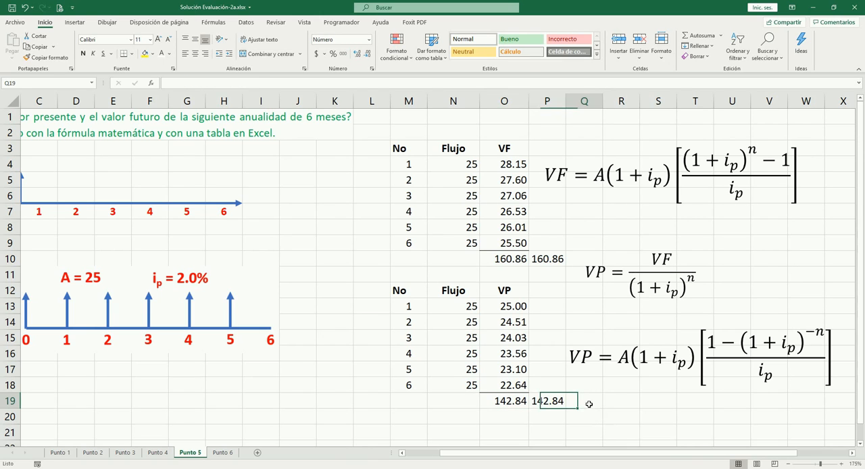
click(511, 404)
click(561, 403)
click(515, 404)
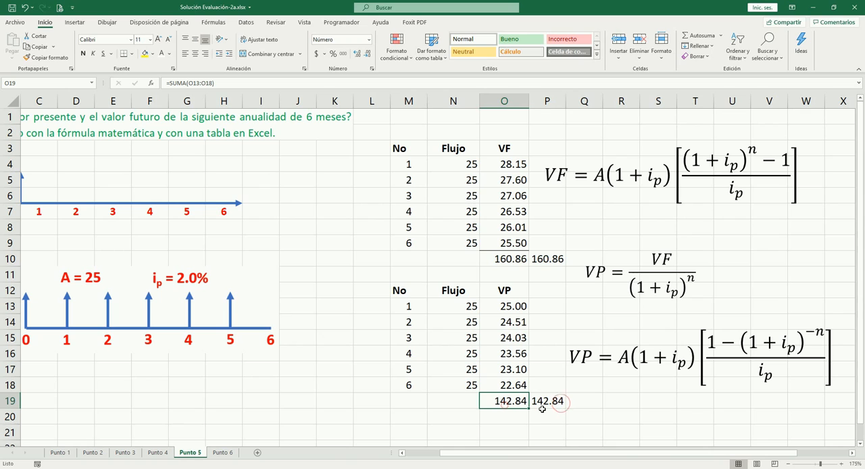
click(550, 404)
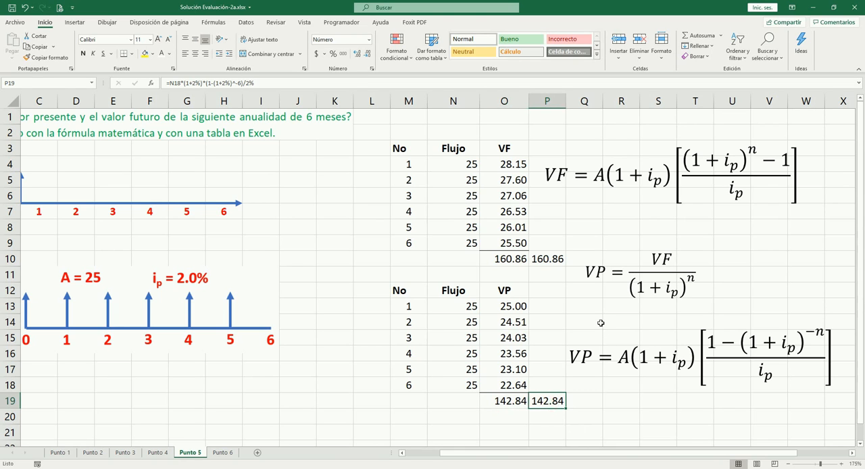
- Move the advance annuity VP equation slightly up and closer to the present value table
click(606, 342)
drag(642, 327, 632, 317)
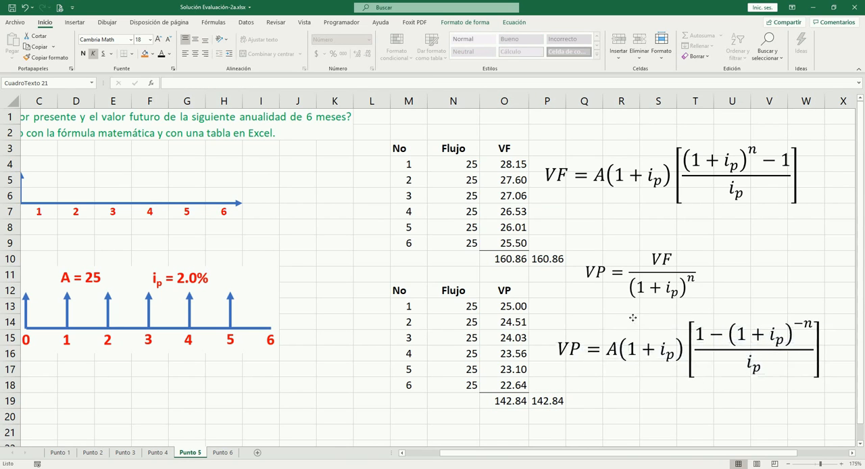
click(621, 385)
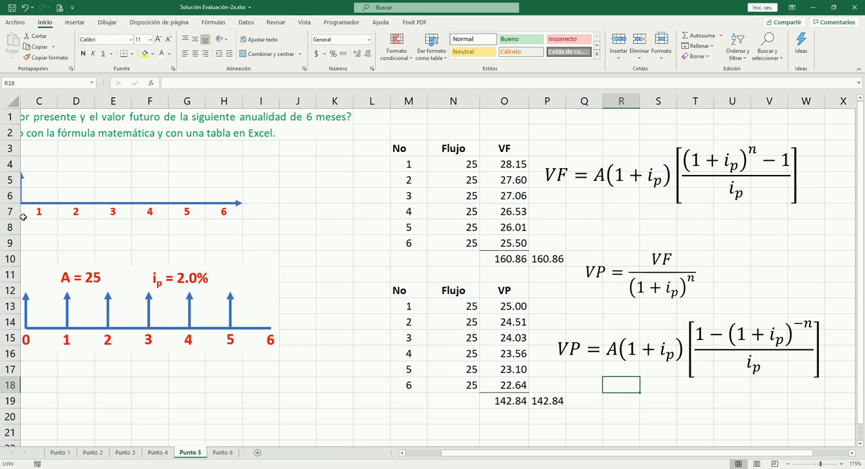
- Review the present values of the individual flows from O13 down to their total in O19
click(508, 308)
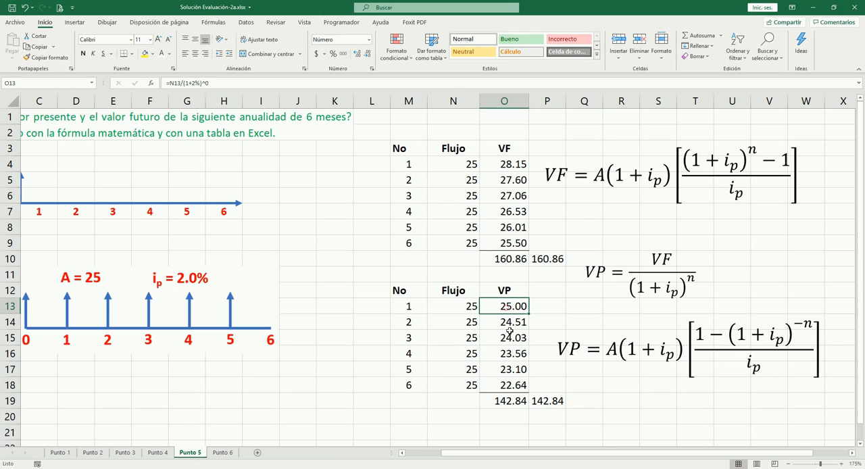
key(Down)
key(Down)
key(Down)
key(Down)
key(Down)
key(Down)
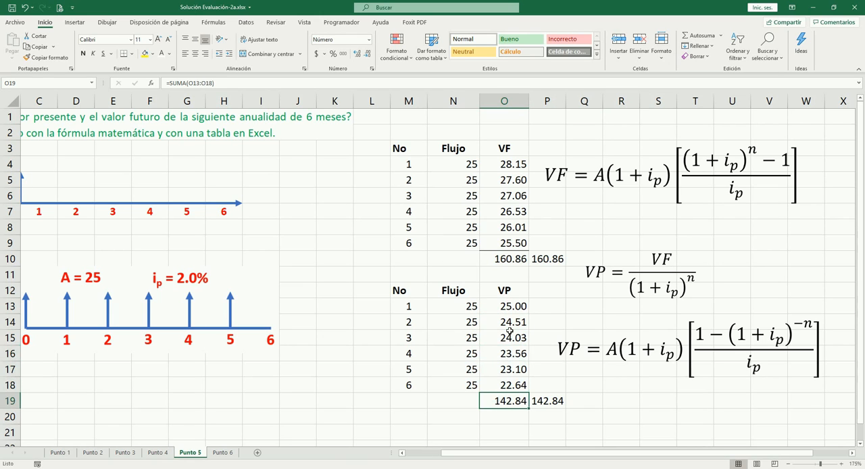
- Move the VP = VF/(1+ip)^n equation about one row up and half a column away from the tables
click(618, 263)
drag(622, 254, 647, 239)
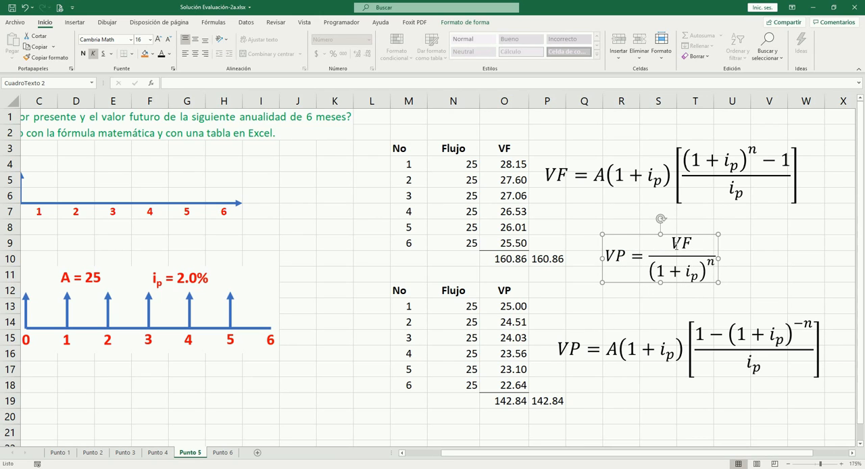
click(618, 383)
- Examine the A term of the advance annuity VP equation, the flows in N13:N18 and the formula in P19
click(611, 352)
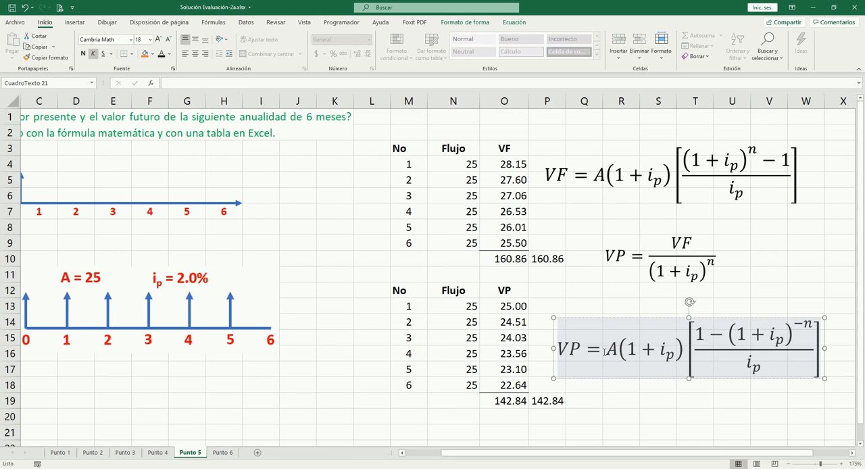
click(627, 400)
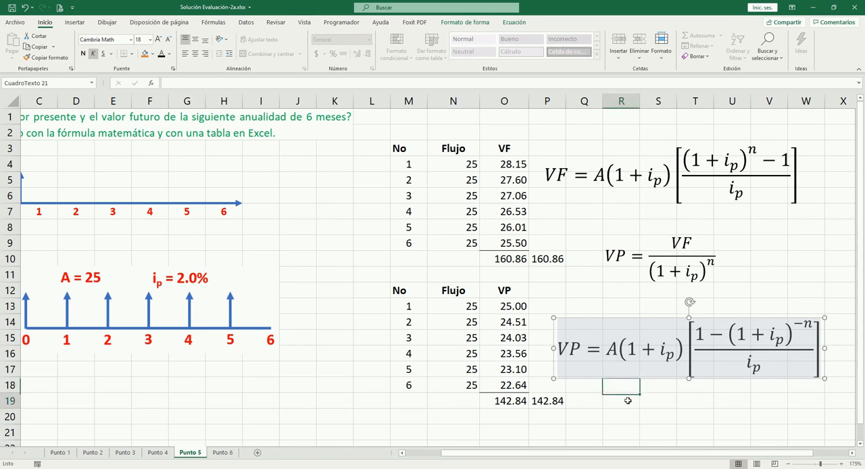
drag(471, 307, 471, 383)
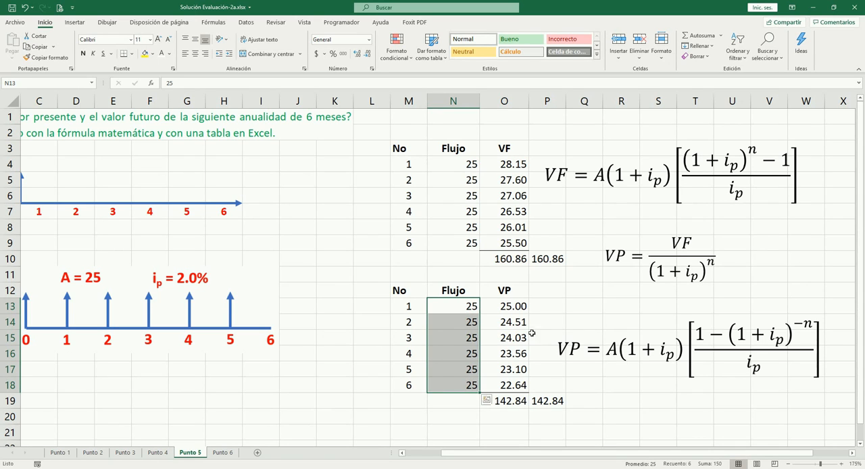
click(620, 356)
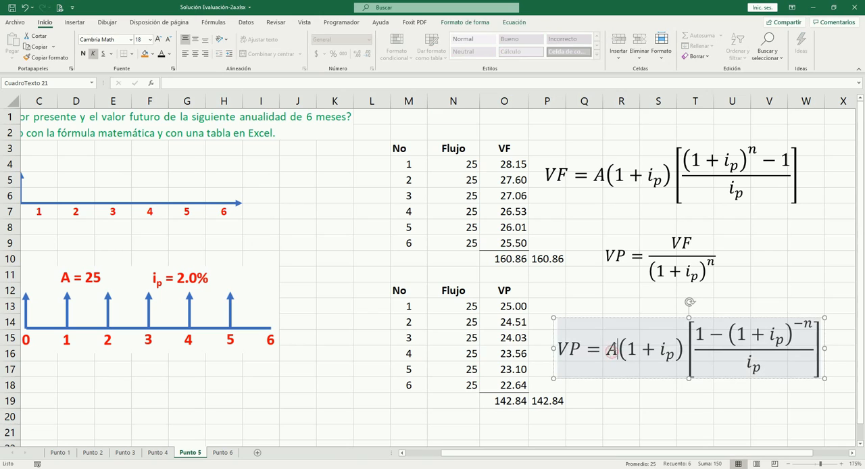
click(638, 402)
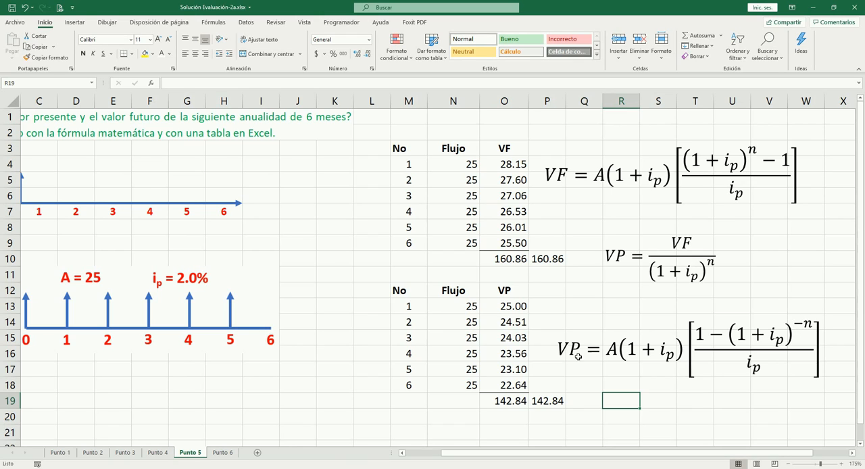
click(551, 401)
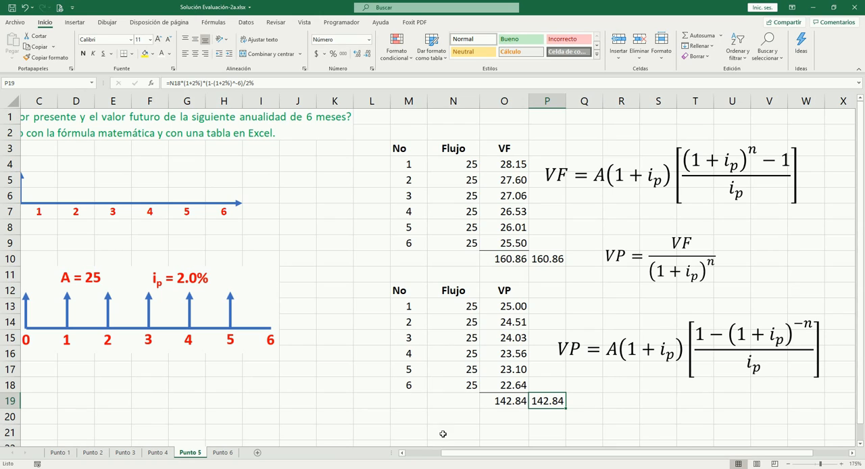
click(418, 451)
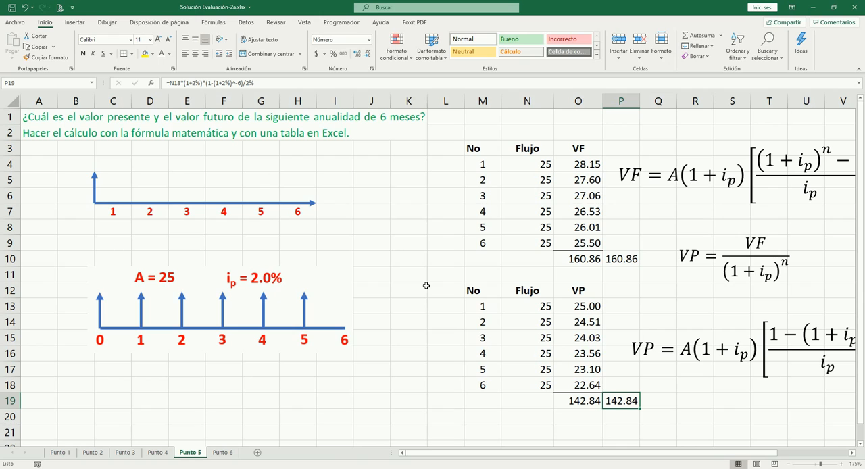
- On the Punto 6 sheet, enter the label n: in A5 and the number of periods, 12, in B5
key(ctrl+Page_Down)
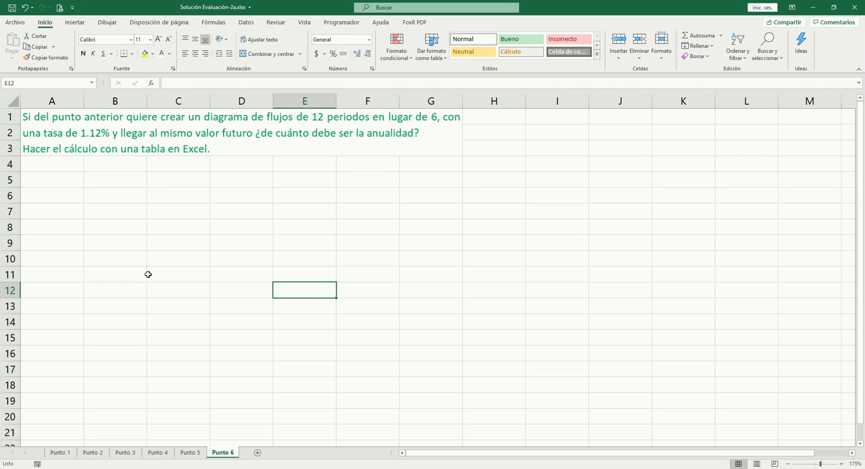
click(61, 181)
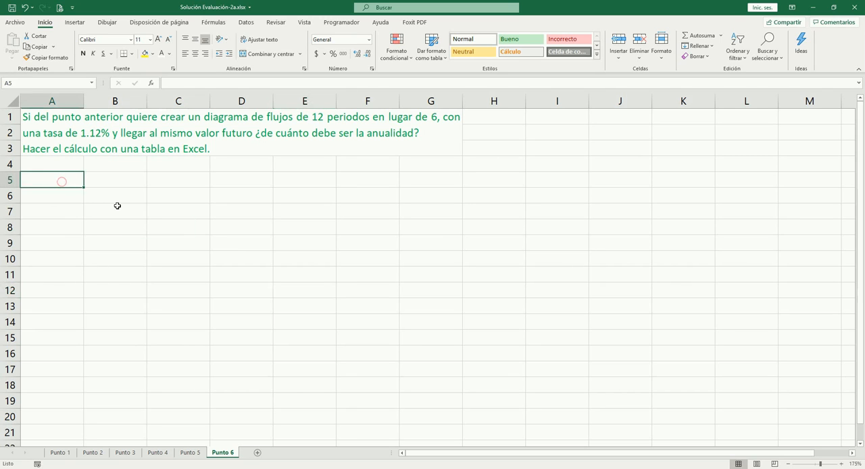
text(n)
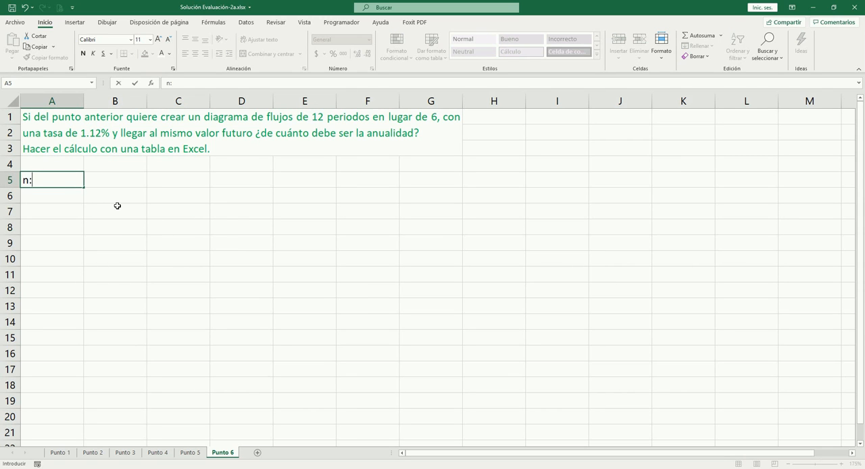
text(:)
key(Tab)
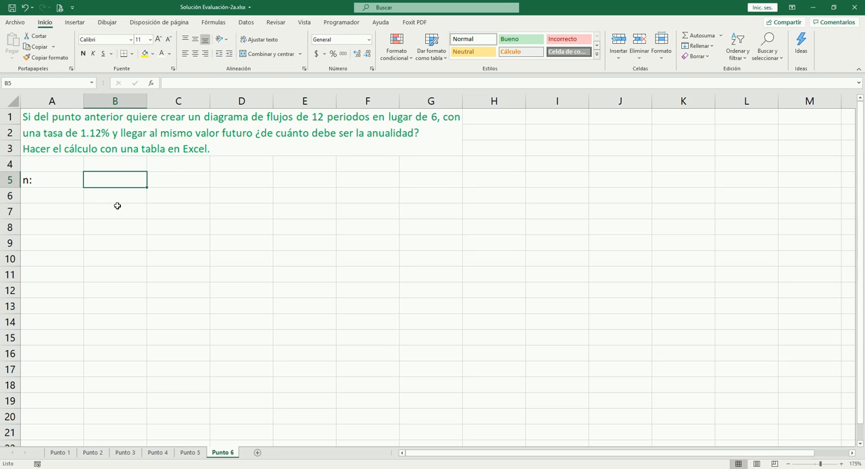
text(12)
key(Tab)
key(Left)
key(Return)
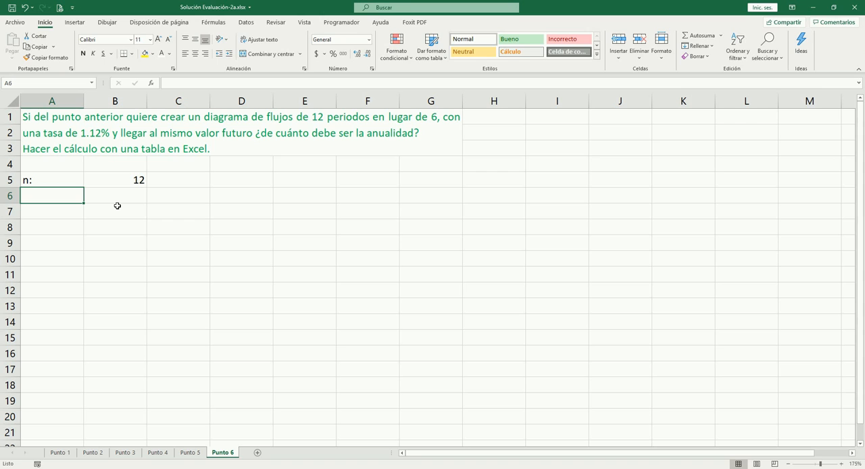
- Enter the label Tasa: in A6 with the rate 1.12% in B6
text(Tasa:)
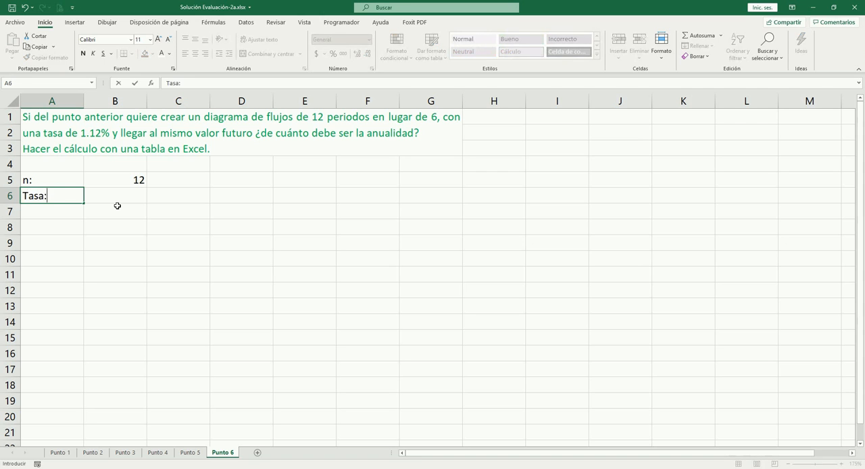
key(Tab)
text(1.12)
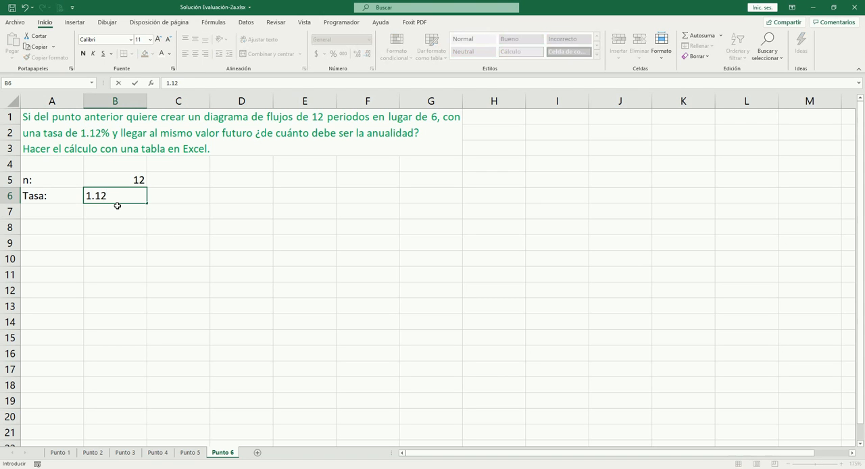
text(%)
key(Tab)
key(Left)
key(Left)
key(Down)
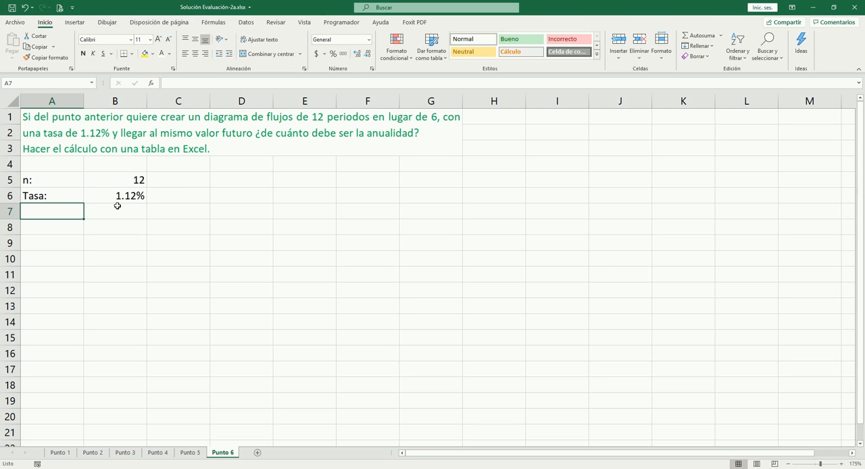
- Enter the label A: in A7 with ? in B7 for the unknown annuity, and the label VF: in A8
text(A:)
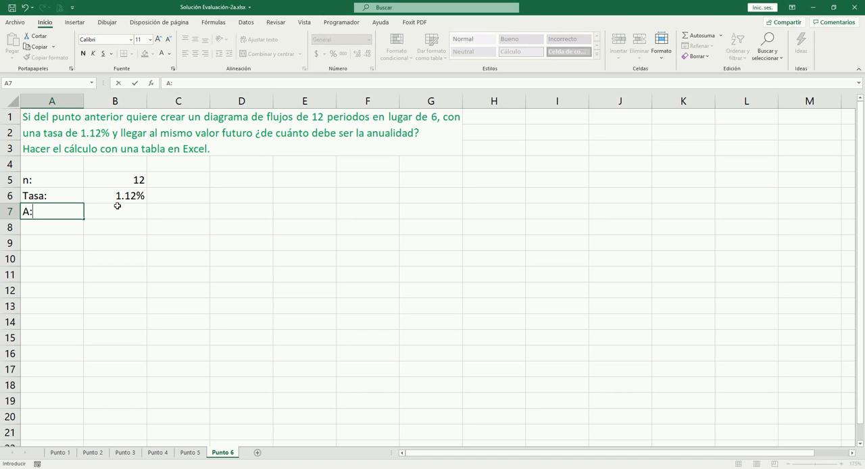
key(Tab)
text(?)
key(Tab)
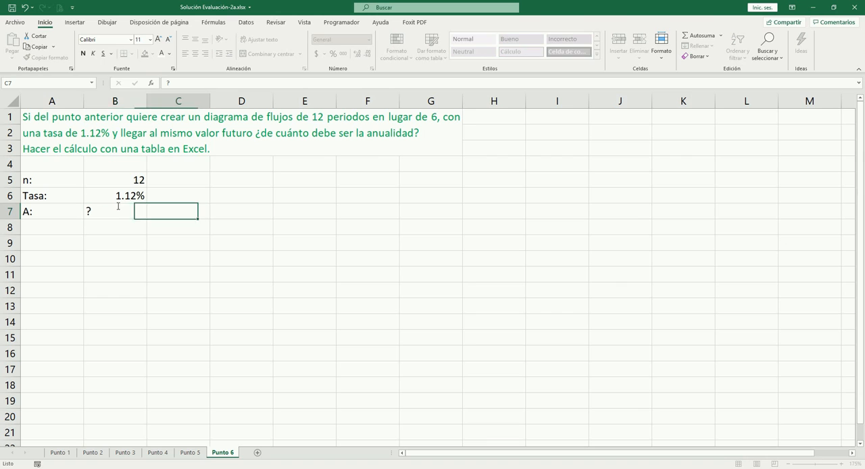
key(Left)
key(Down)
key(Left)
text(VF:)
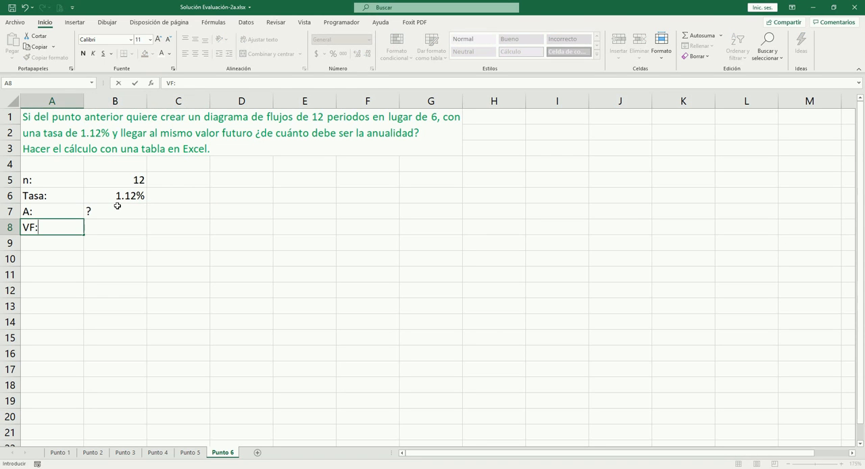
key(Tab)
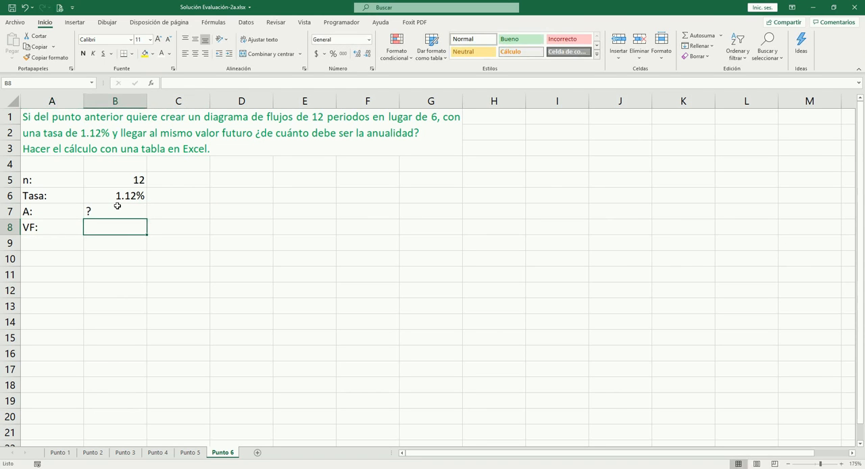
- Copy the future value total from O10 on Punto 5 and paste it as a plain value into B8 on Punto 6
key(ctrl+Page_Up)
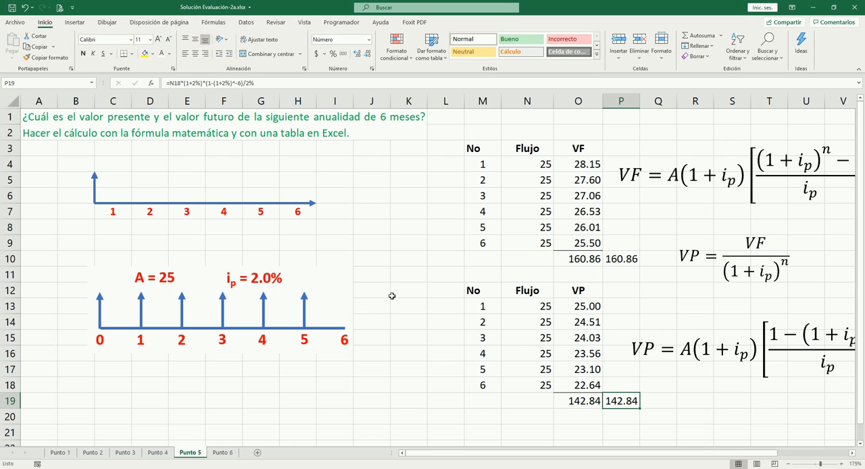
click(585, 259)
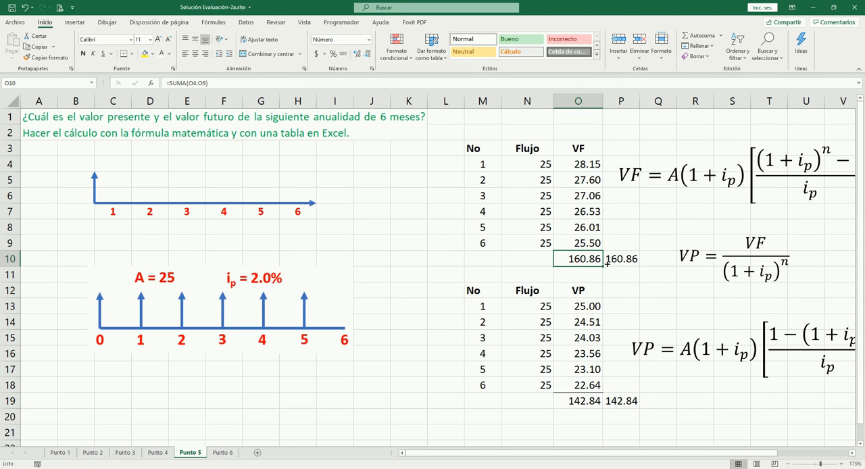
key(ctrl+c)
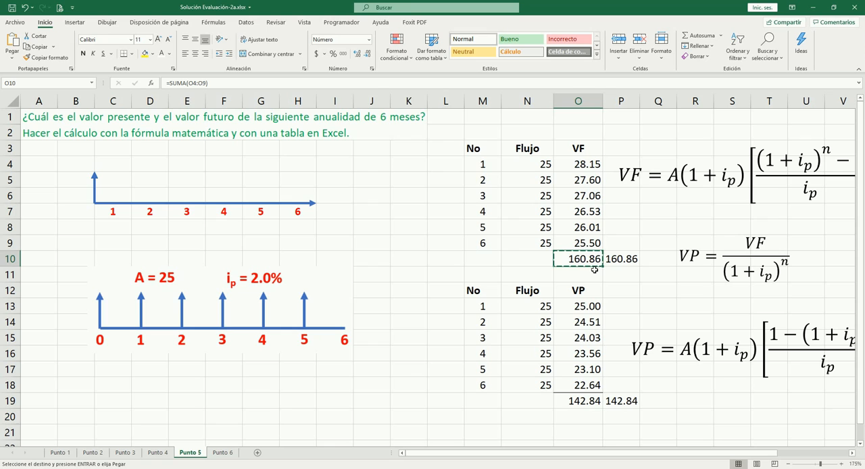
key(ctrl+Page_Down)
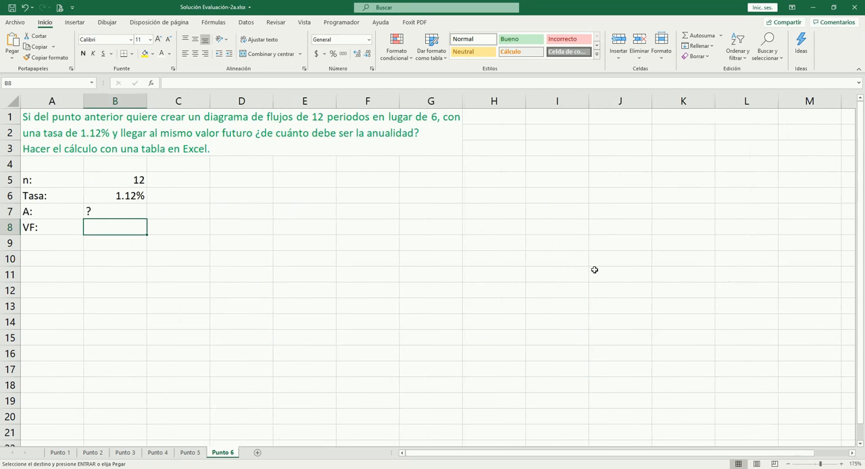
key(ctrl+v)
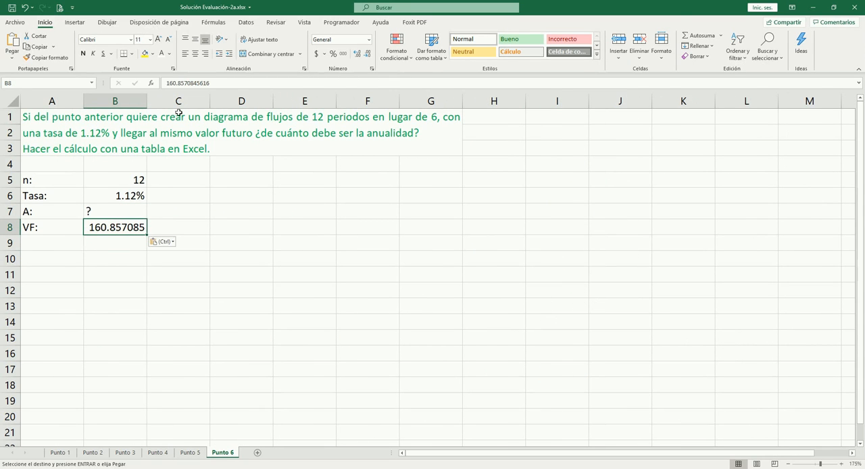
drag(166, 83, 186, 83)
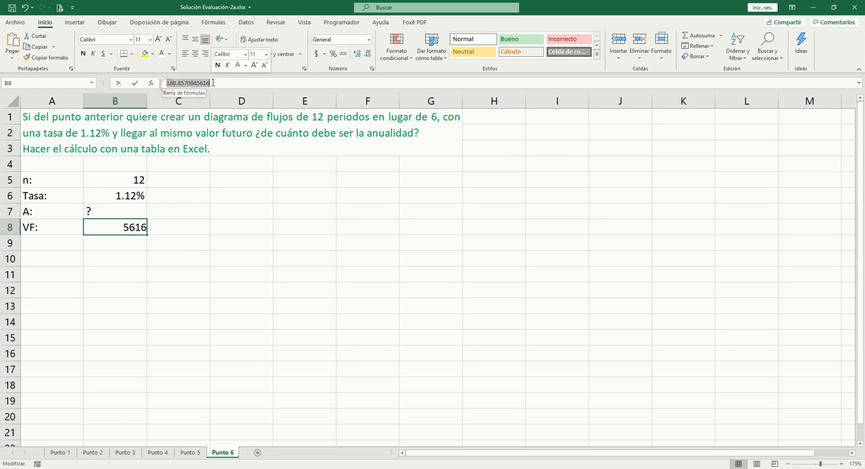
- Narrow all columns of the Punto 6 sheet together to a little over half their current width
click(187, 234)
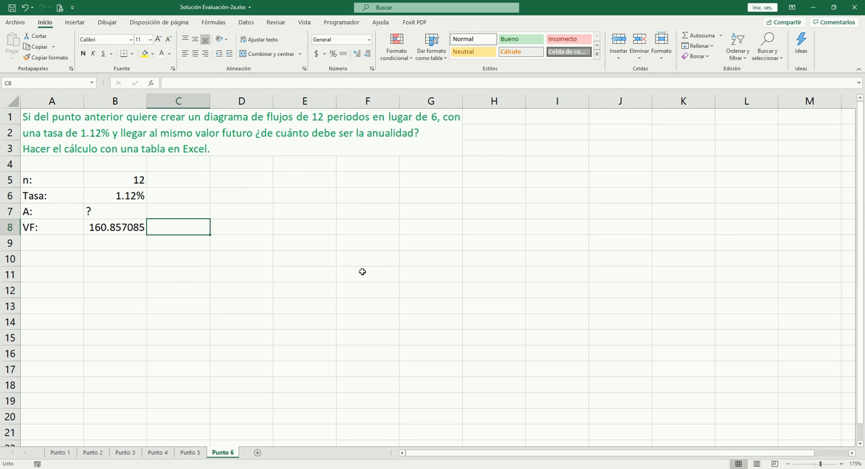
click(13, 102)
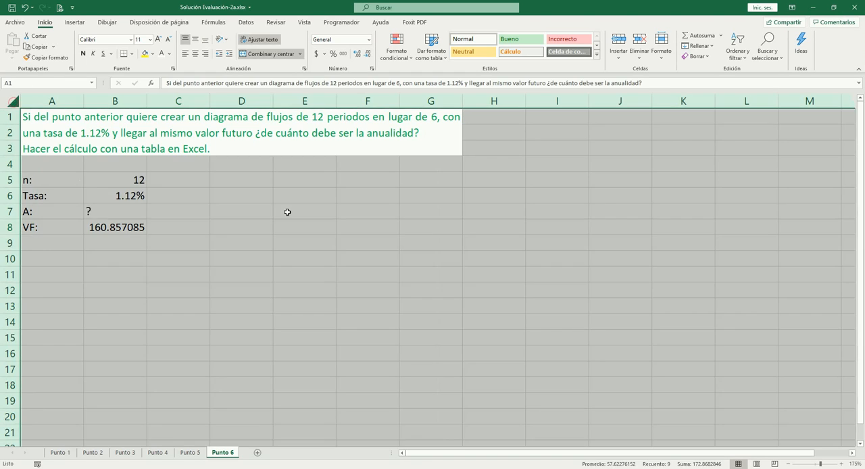
scroll(288, 210, down, 9)
scroll(290, 212, up, 9)
scroll(290, 212, up, 1)
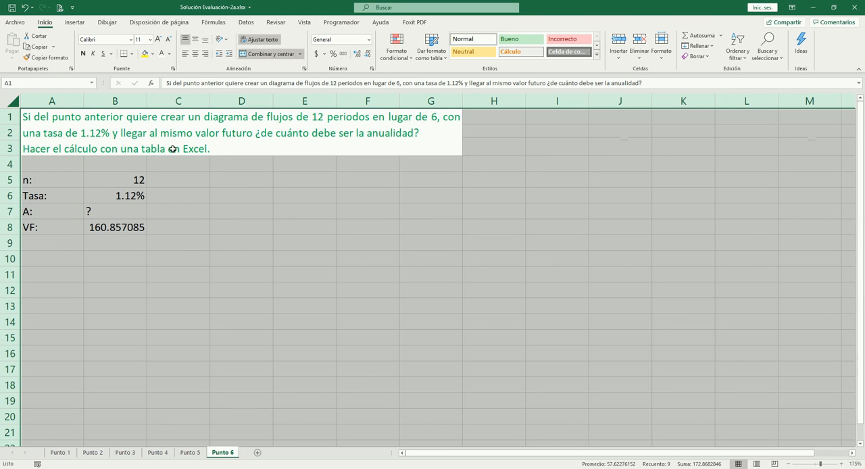
drag(83, 100, 58, 103)
click(134, 247)
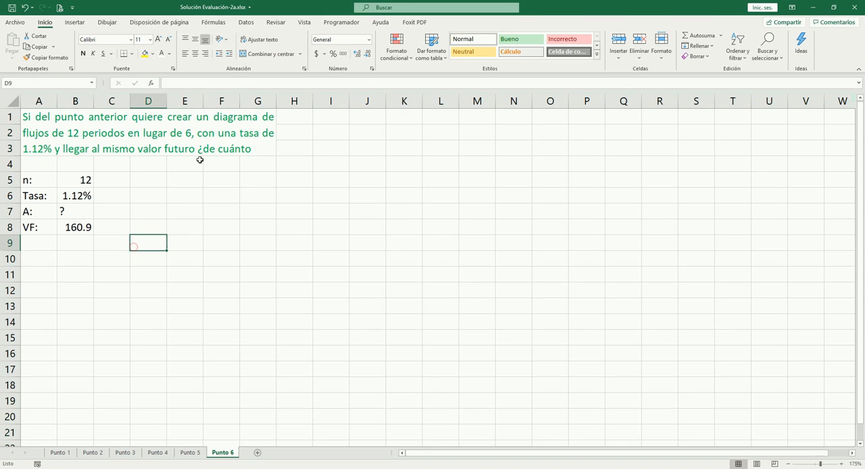
- Unmerge the exercise statement and merge it again across the wider range A1:K3
click(199, 146)
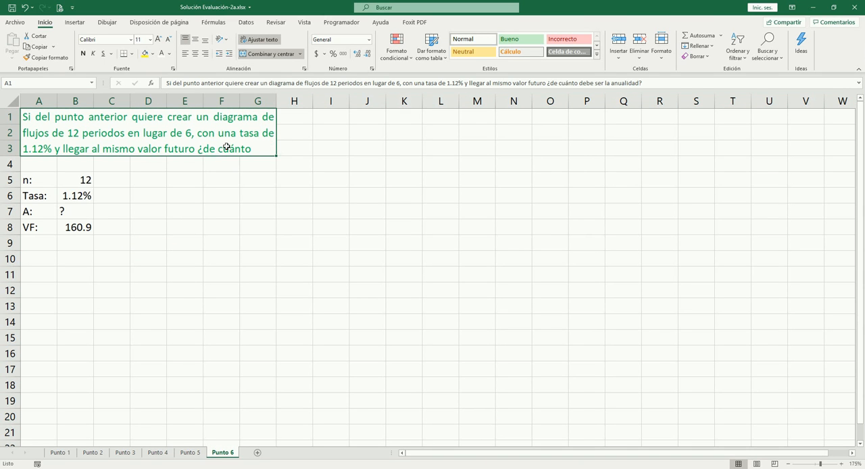
key(shift+Right)
key(shift+Right)
key(shift+Right)
key(shift+Right)
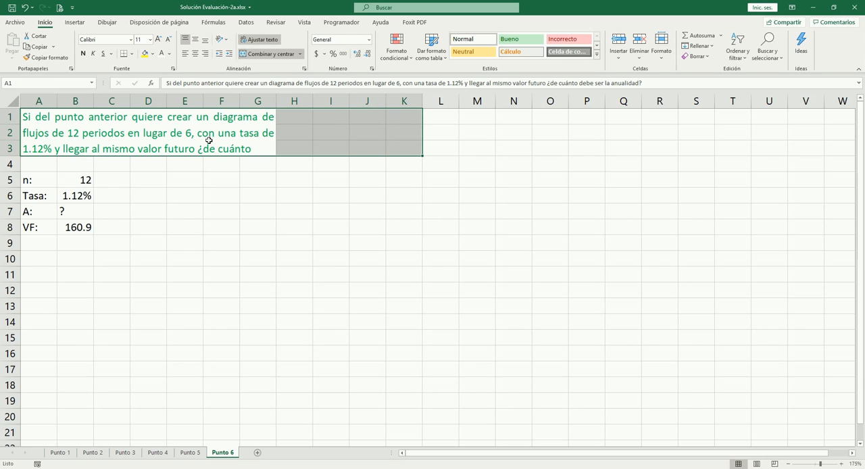
click(249, 54)
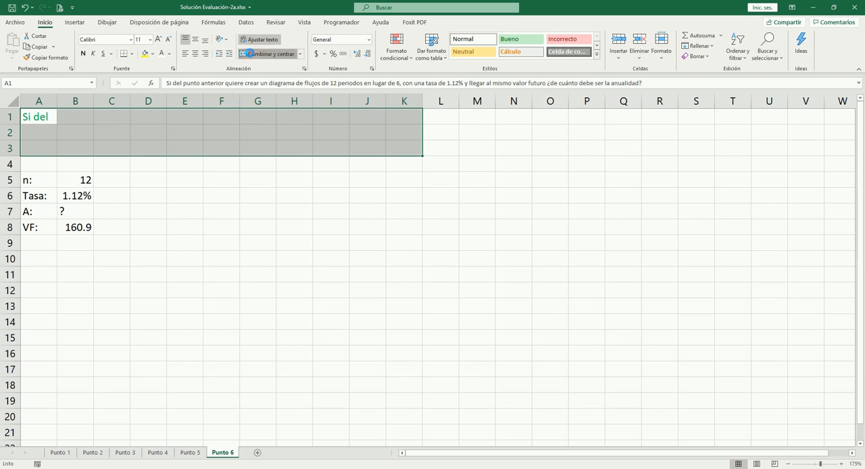
click(249, 53)
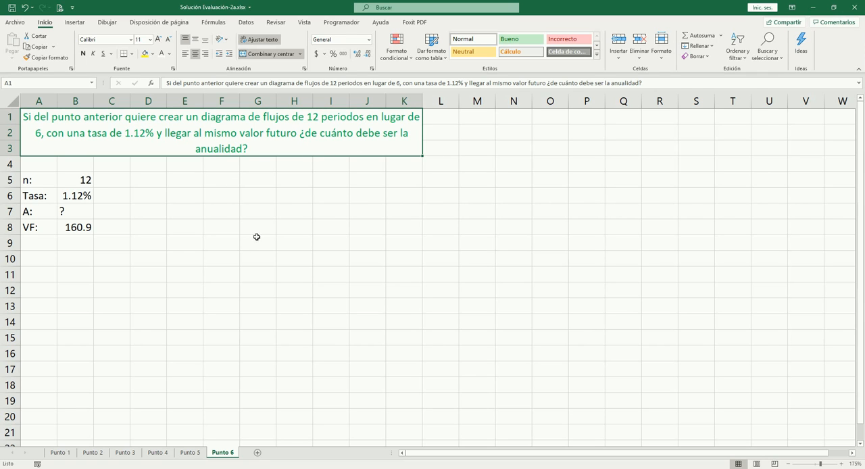
- Set the horizontal alignment of the merged exercise statement to Justificar
key(ctrl+1)
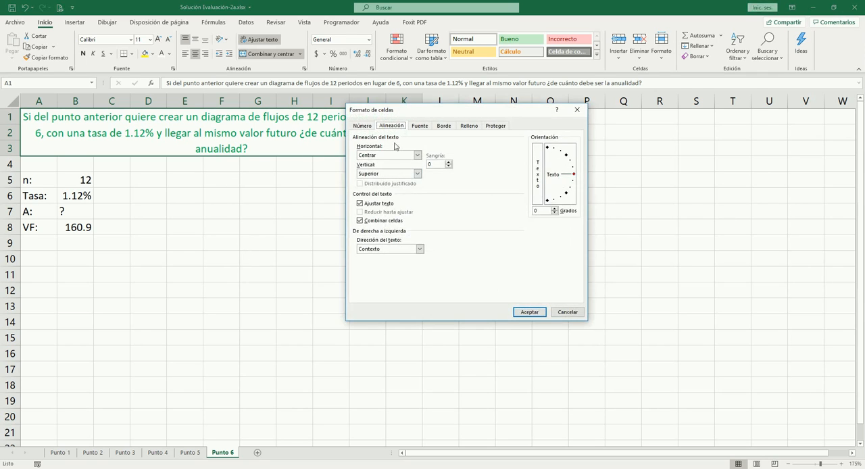
click(387, 156)
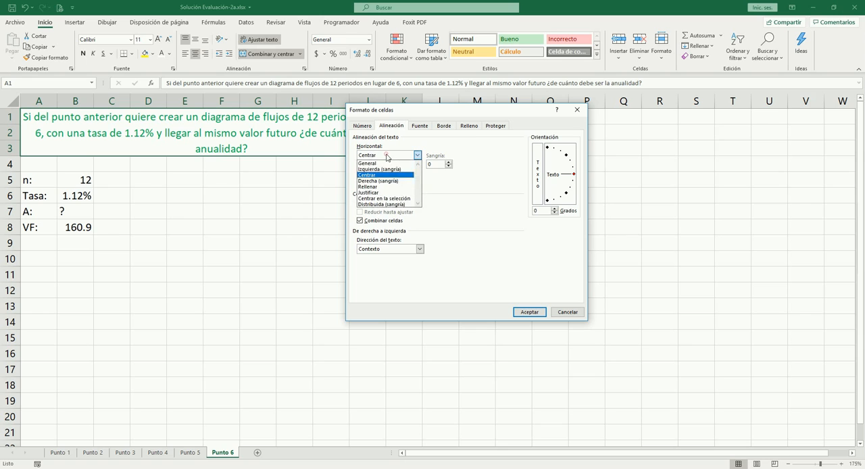
click(374, 193)
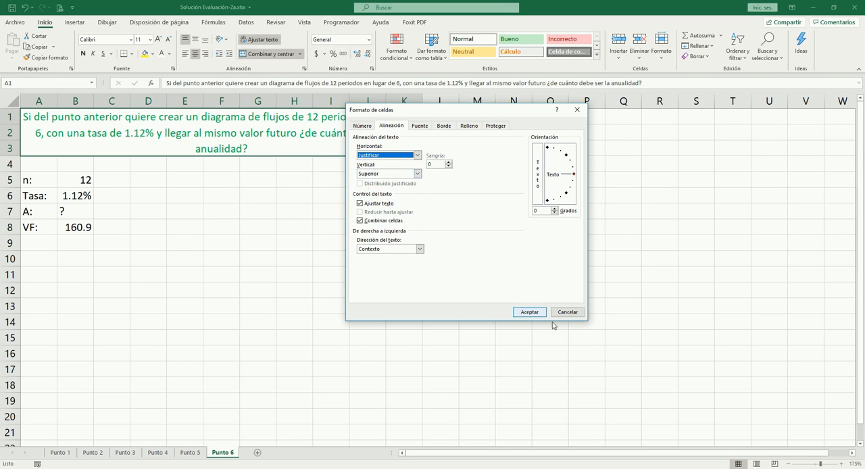
click(528, 312)
click(263, 227)
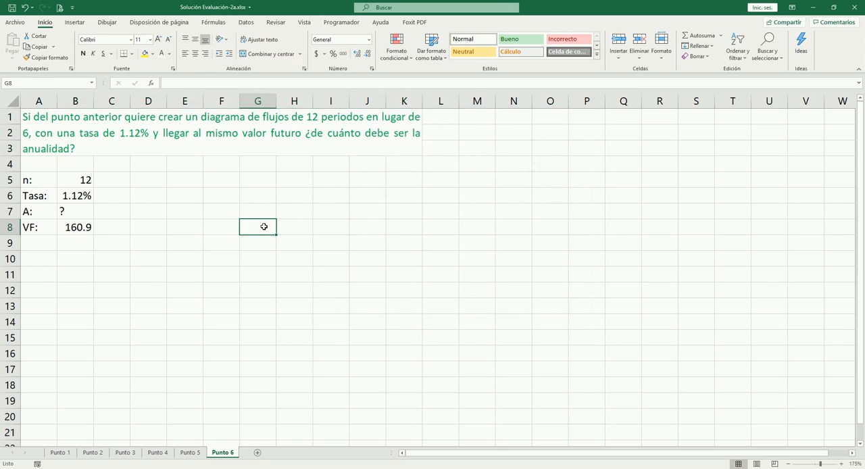
- Draw a straight line about 15.92 cm wide across columns C to O near row 10 as the timeline
click(180, 210)
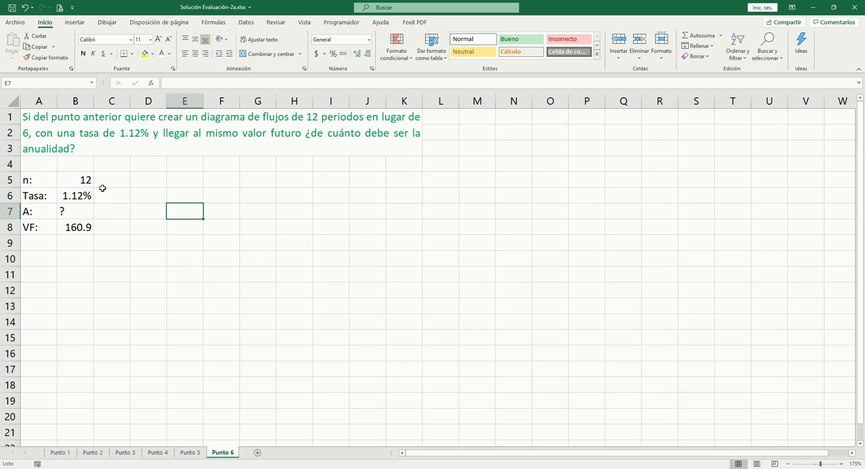
click(75, 22)
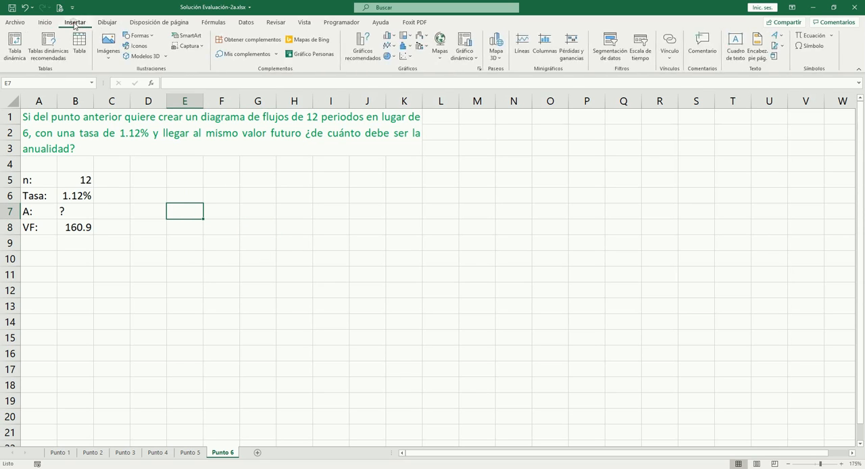
click(141, 36)
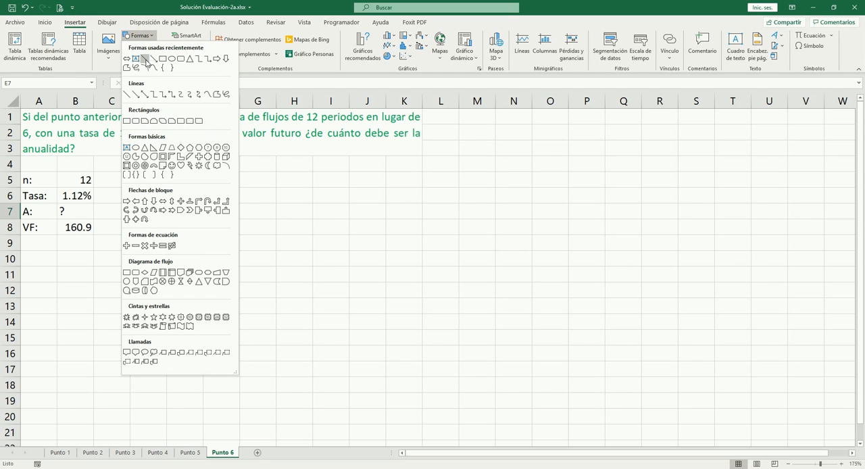
click(146, 59)
drag(94, 266, 568, 251)
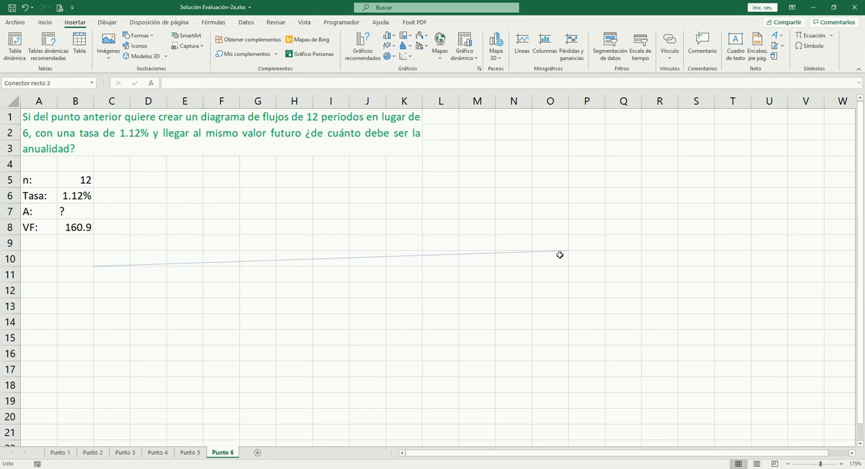
- Set the timeline's thickness to 2¼ pt and level its end along the bottom edge of row 10
click(343, 45)
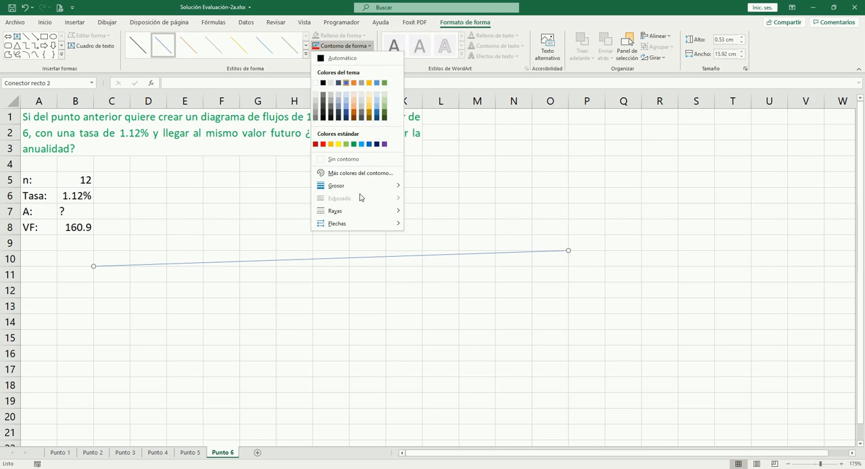
mouse_move(363, 188)
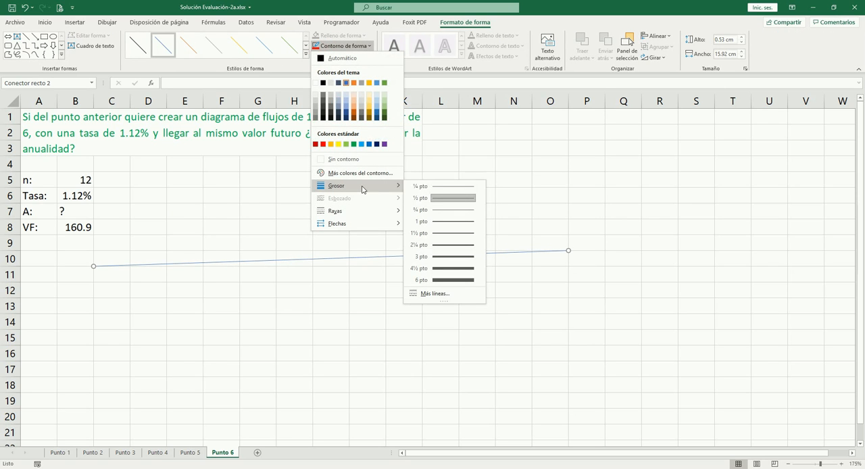
click(436, 245)
mouse_move(570, 250)
mouse_down()
mouse_move(454, 268)
mouse_move(407, 249)
mouse_move(298, 237)
mouse_move(280, 261)
mouse_move(282, 293)
mouse_move(326, 300)
mouse_move(323, 287)
mouse_move(358, 278)
mouse_move(439, 276)
mouse_move(485, 261)
mouse_move(569, 266)
mouse_up()
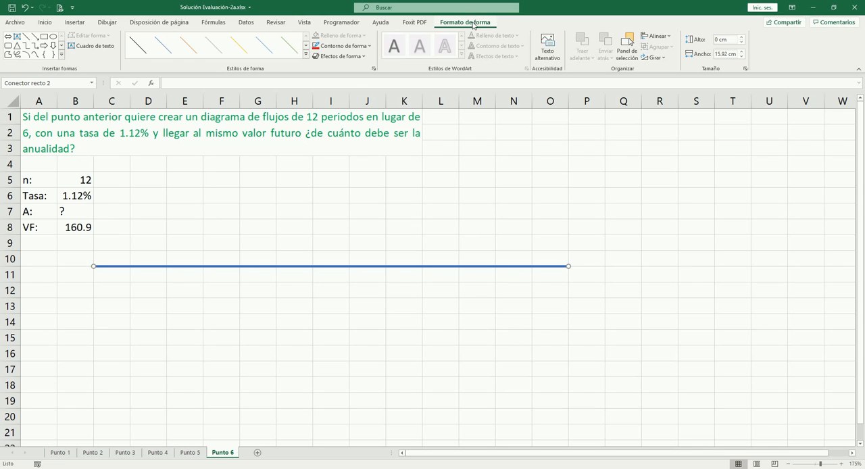
- Try moving the timeline's end with grid snapping off, and return it to level across columns C to O with snapping on again
click(657, 36)
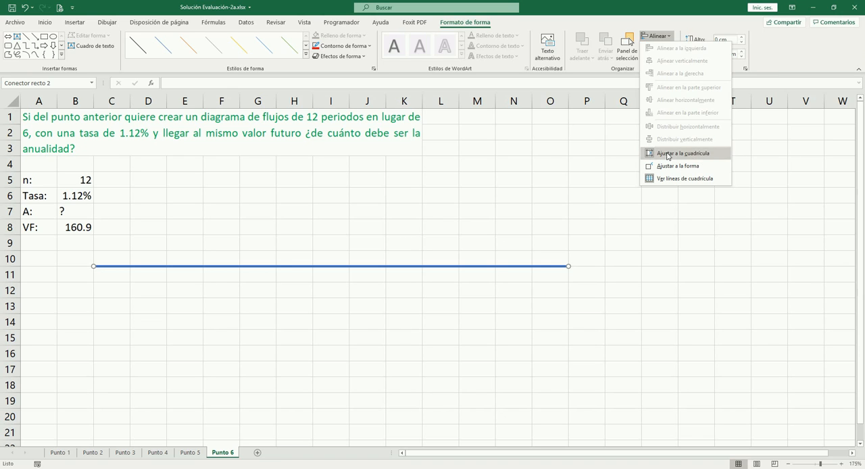
click(667, 154)
drag(567, 267, 518, 250)
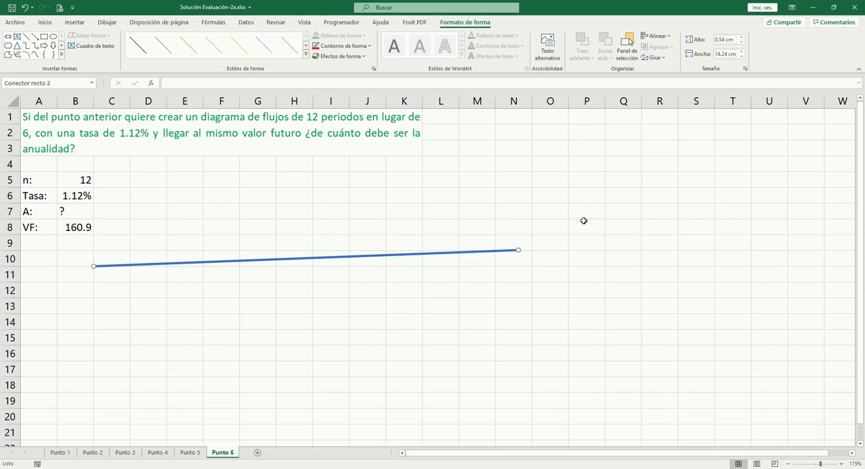
click(657, 36)
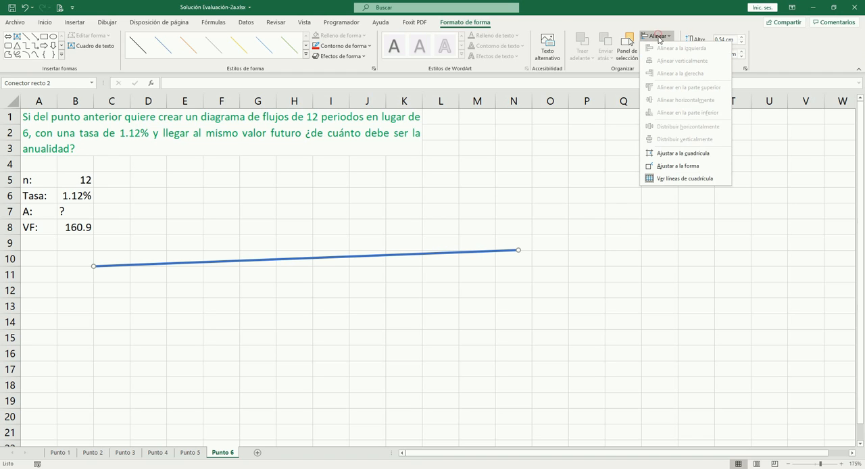
click(687, 154)
drag(518, 250, 558, 265)
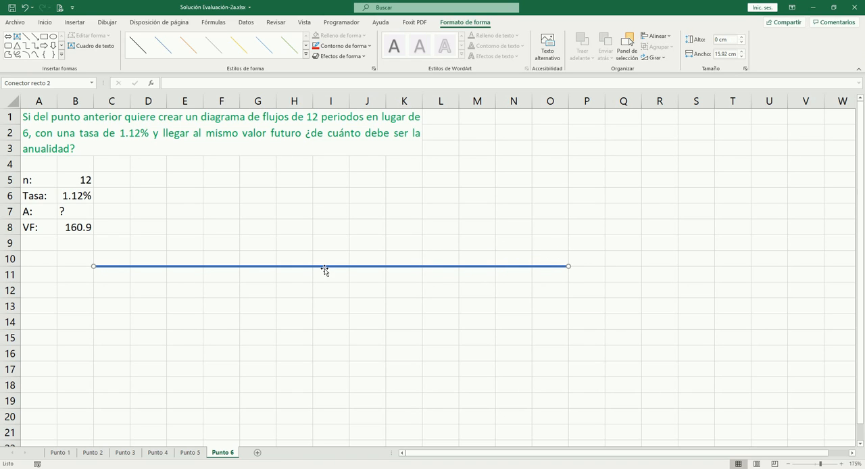
- Move the timeline down to the boundary between rows 12 and 13 and deselect it
drag(325, 269, 326, 311)
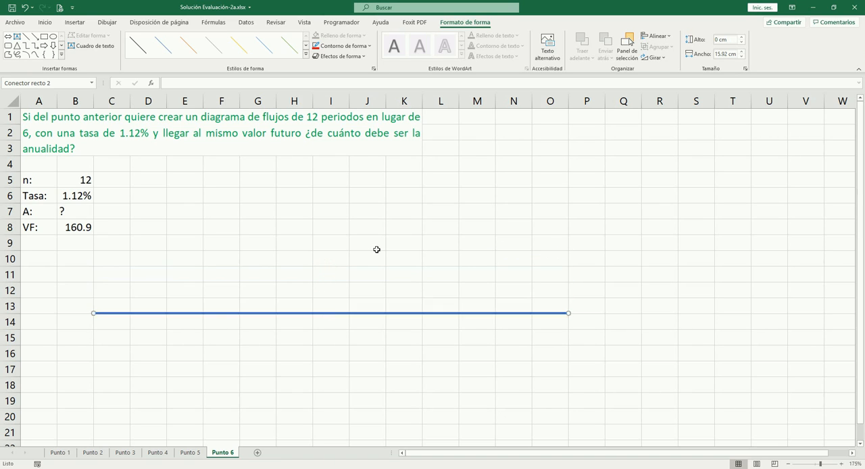
key(Up)
key(Up)
key(Up)
key(Down)
key(Down)
key(Down)
key(Down)
key(Up)
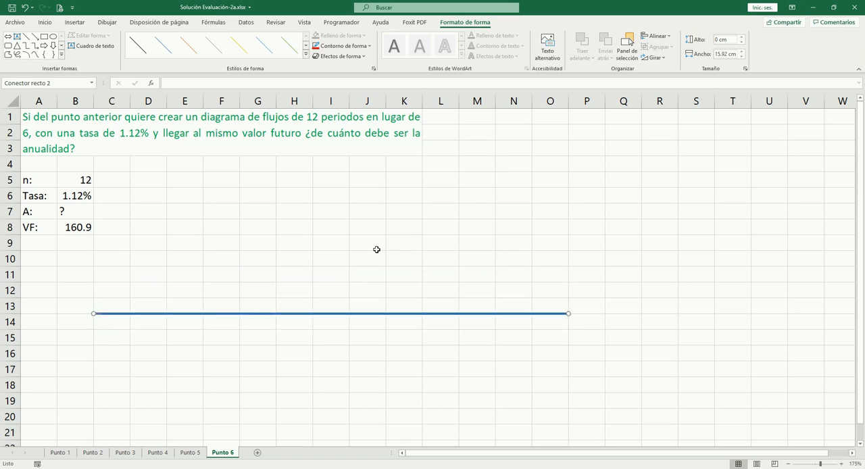
key(Up)
key(Up)
key(Down)
key(Up)
key(Up)
key(Down)
key(Down)
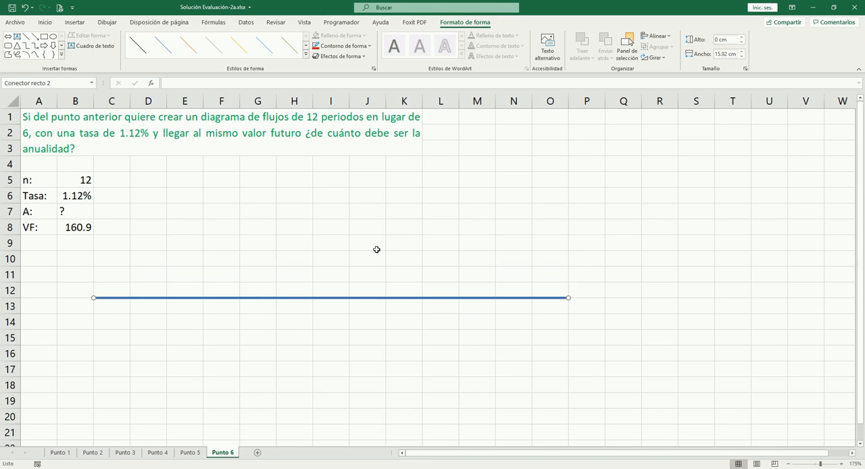
click(228, 207)
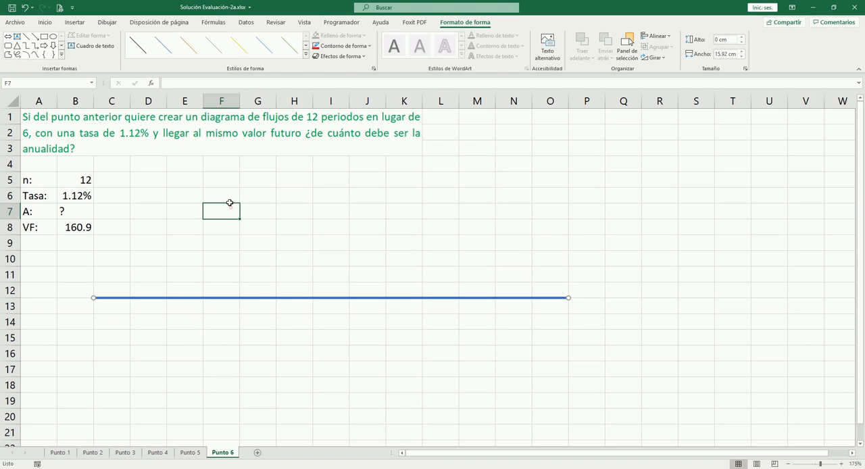
- Check the arrow diagram on Punto 5 and draw a 1.06 cm upward arrow at the start of the Punto 6 timeline
click(189, 453)
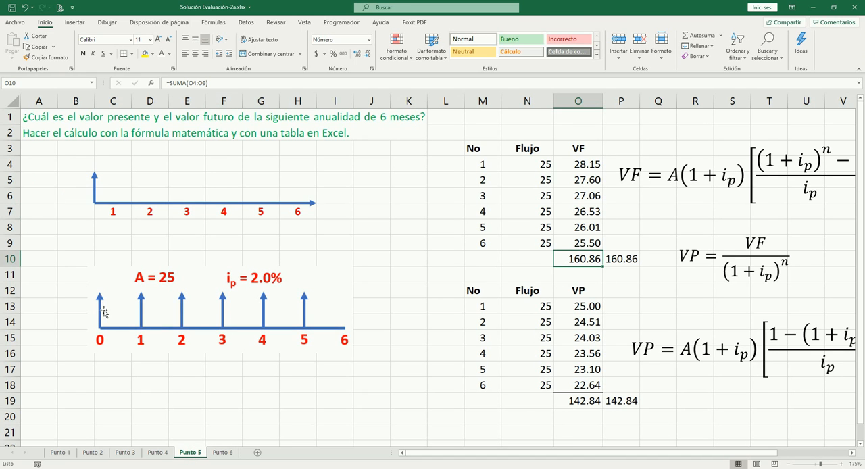
click(223, 452)
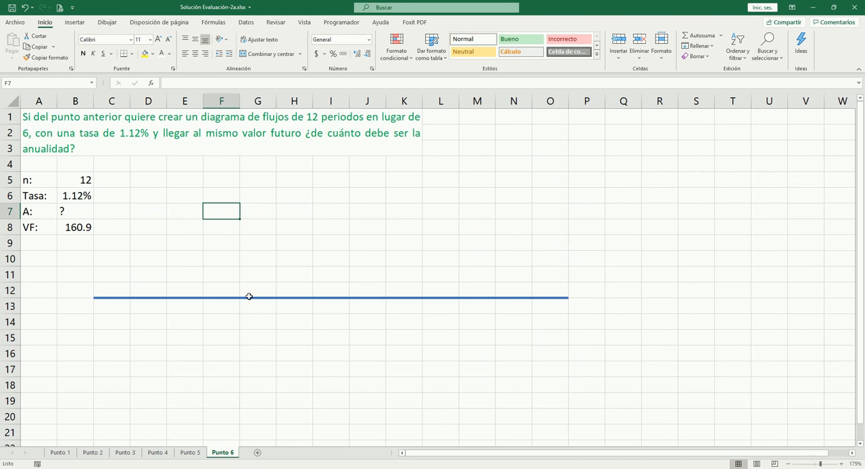
click(77, 23)
click(140, 35)
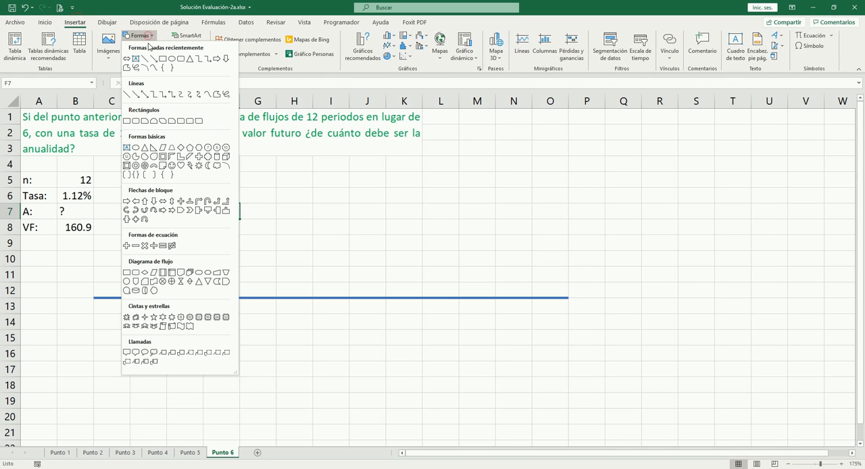
click(153, 68)
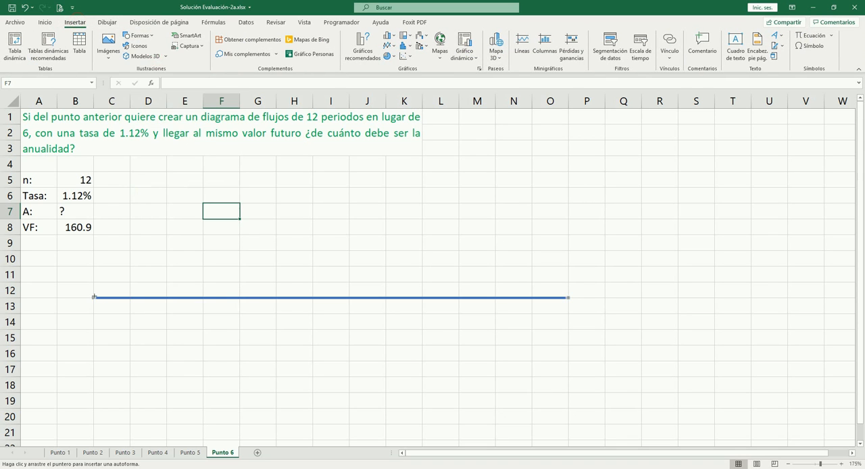
drag(94, 296, 94, 267)
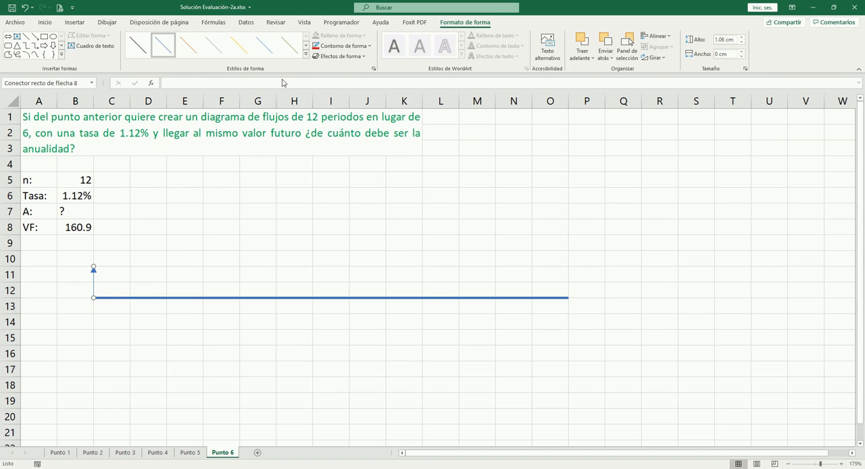
- Color the upward arrow's outline red and set its thickness to 2¼ pt
click(344, 45)
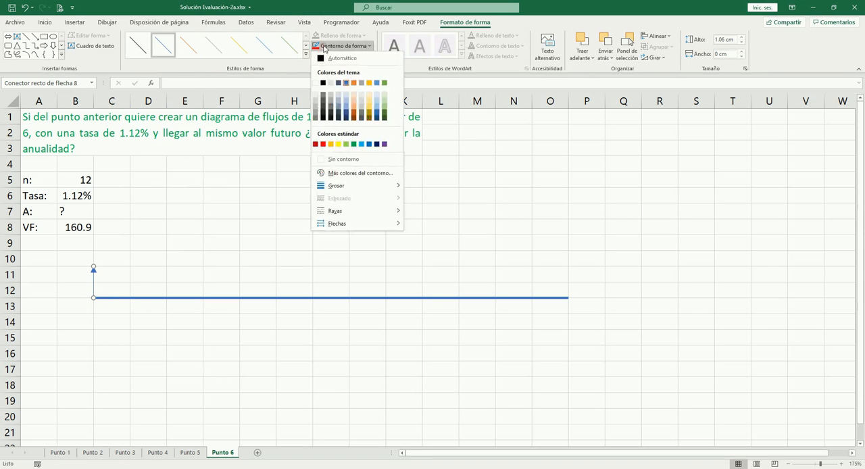
click(323, 144)
click(348, 45)
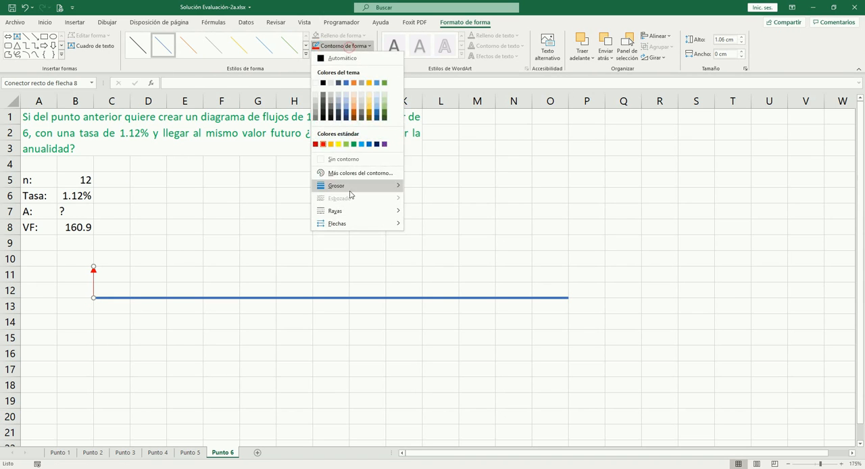
mouse_move(371, 187)
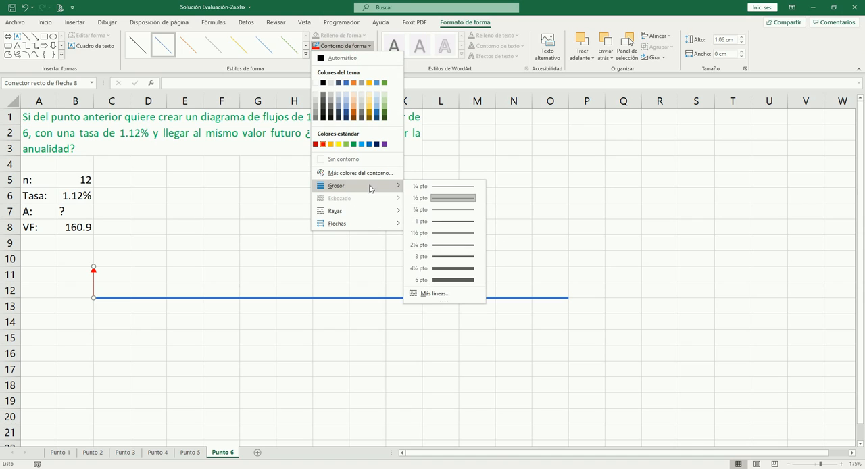
click(445, 244)
click(152, 287)
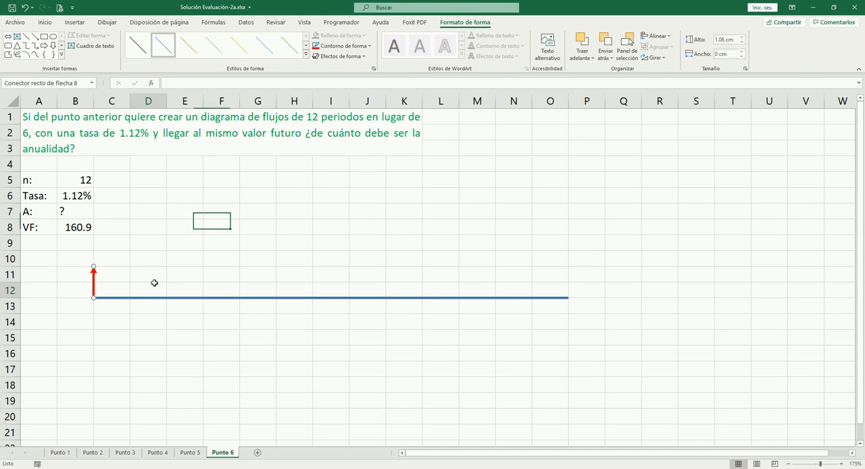
- Number the periods below the timeline by filling the series 1 to 12 across C13:N13
click(117, 307)
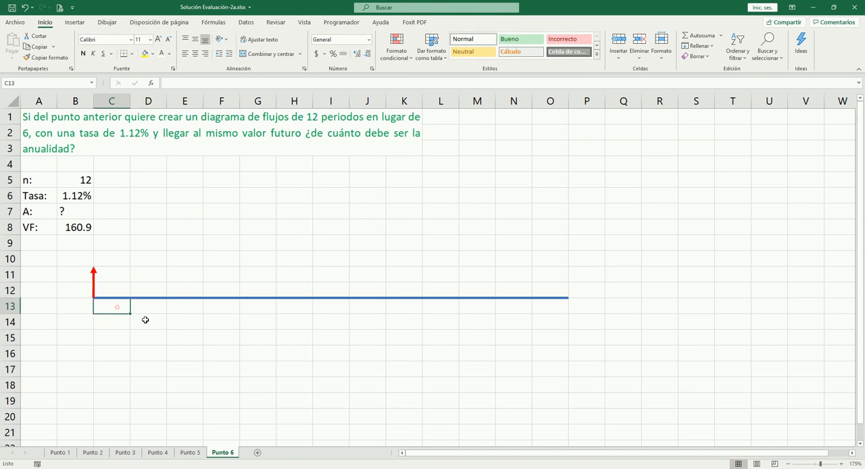
text(1)
key(Tab)
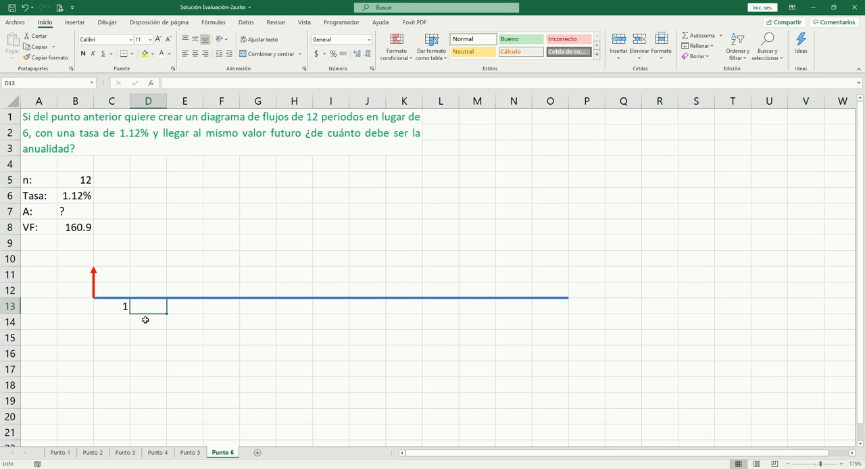
text(2)
key(Left)
key(shift+Right)
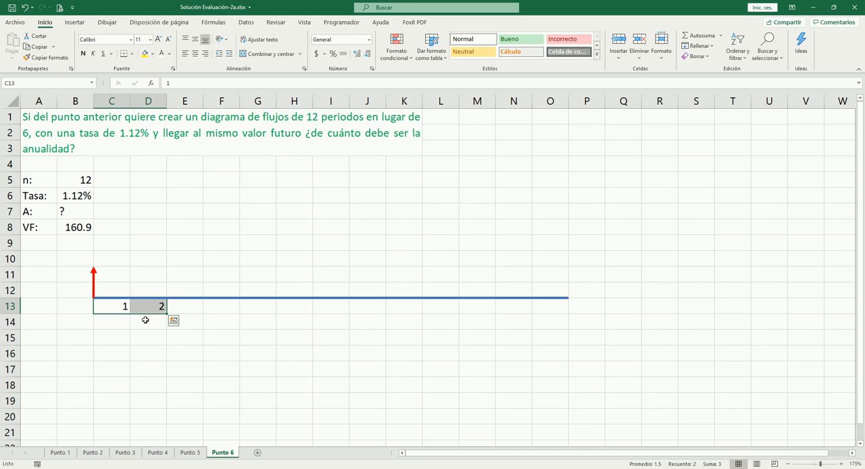
drag(169, 314, 533, 306)
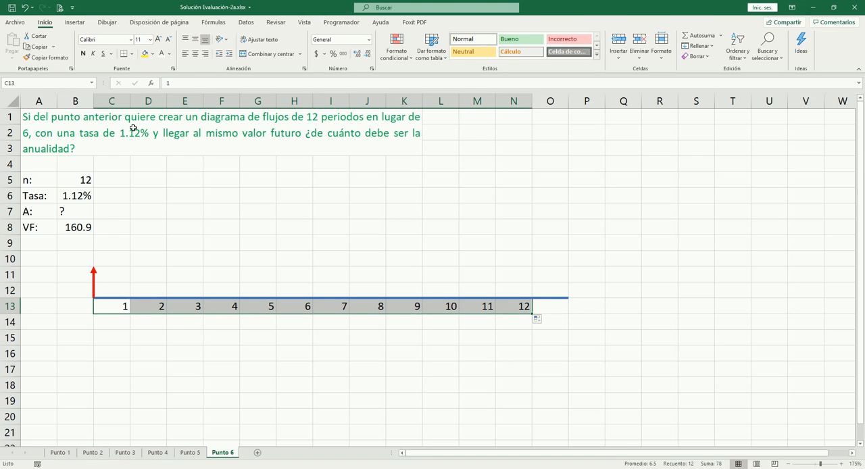
- Center the period numbers in row 13 within their cells
click(194, 53)
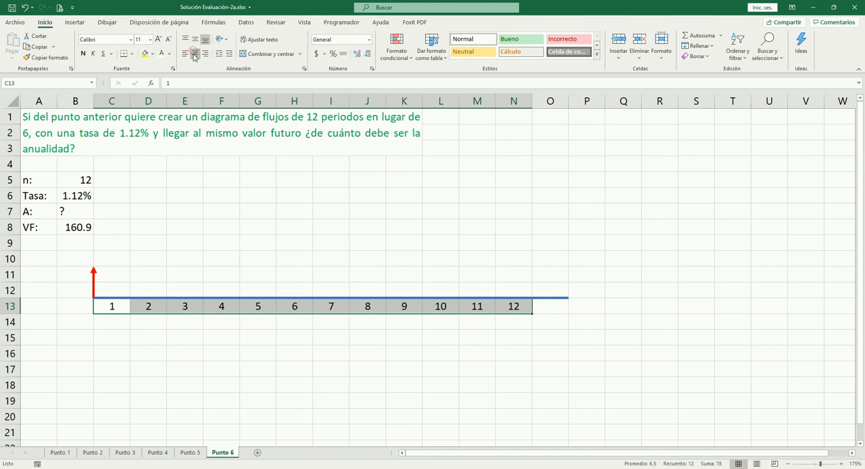
click(134, 357)
click(106, 308)
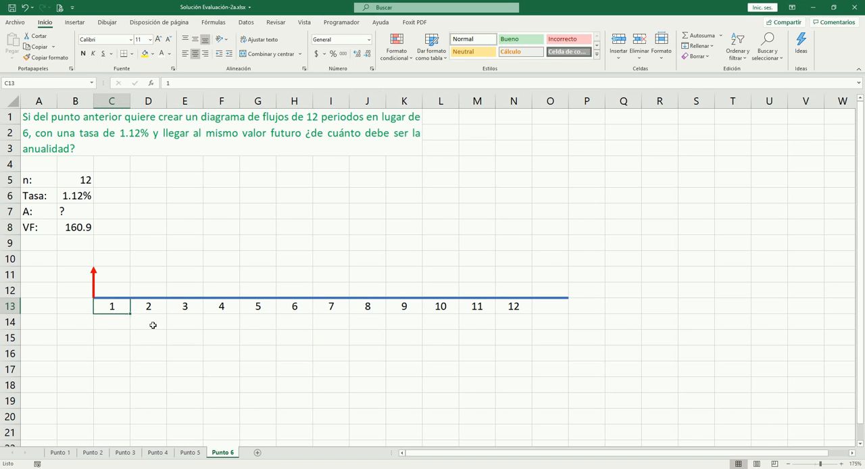
- Draw a gold-styled rectangle about 1.23 cm wide and 0.53 cm high over cell F7, and move it onto cell G9
click(207, 230)
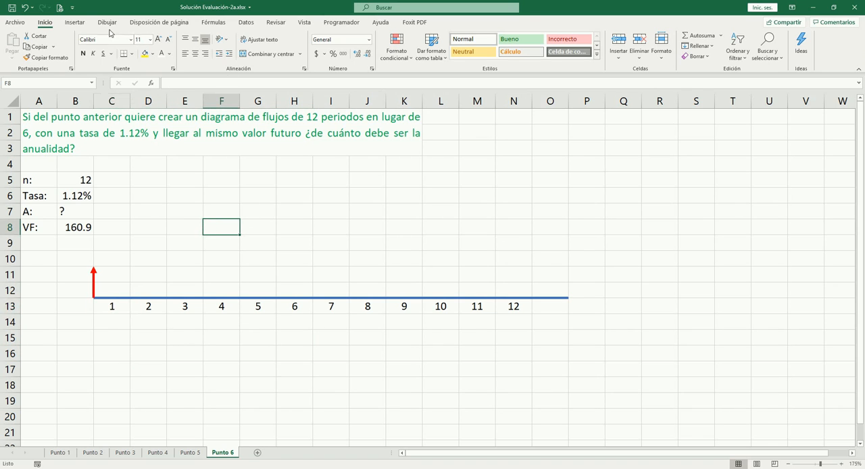
click(74, 23)
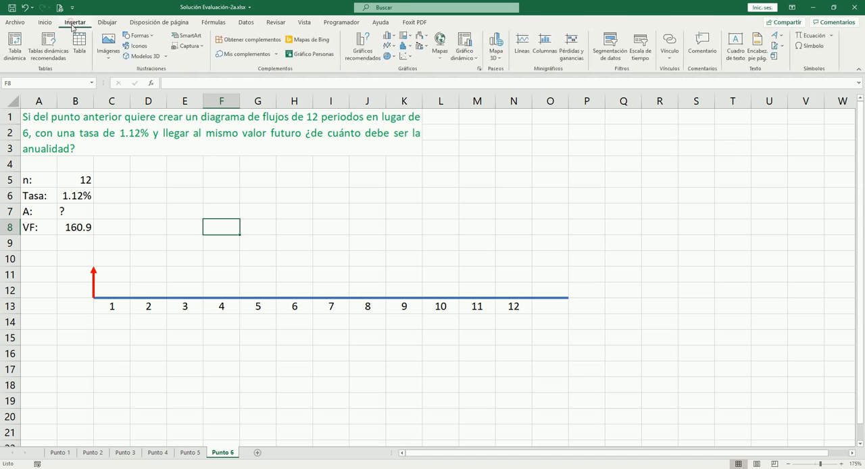
click(140, 39)
click(161, 60)
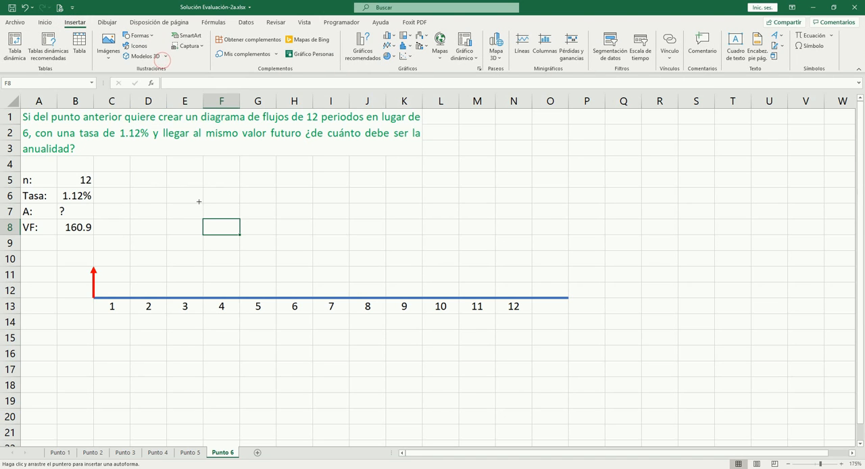
drag(201, 202, 240, 219)
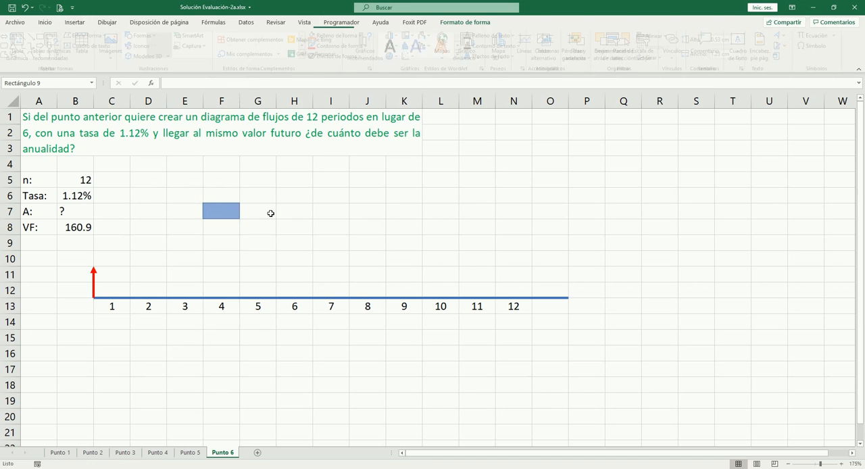
click(239, 45)
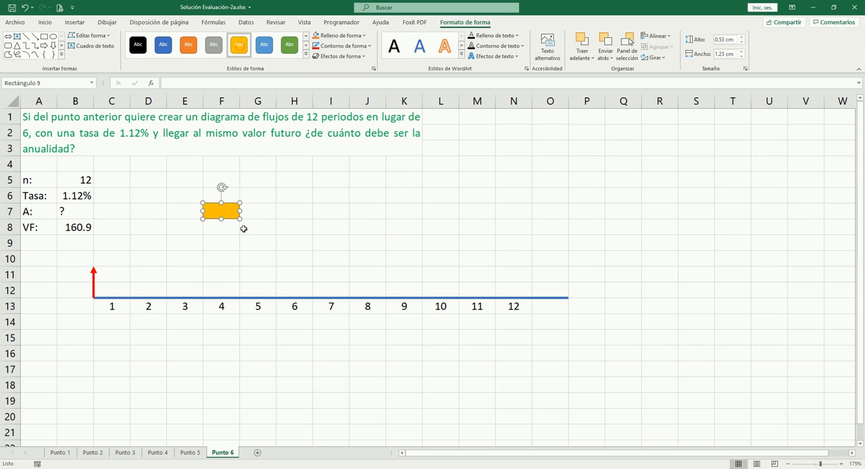
drag(232, 213, 275, 242)
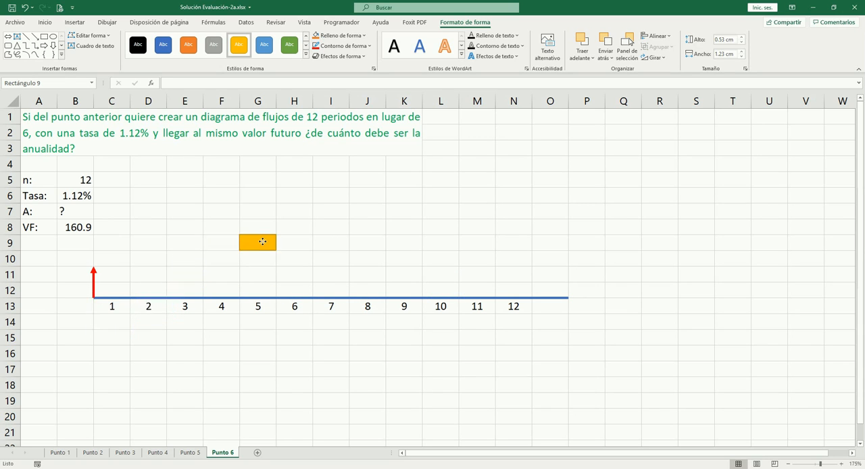
click(146, 277)
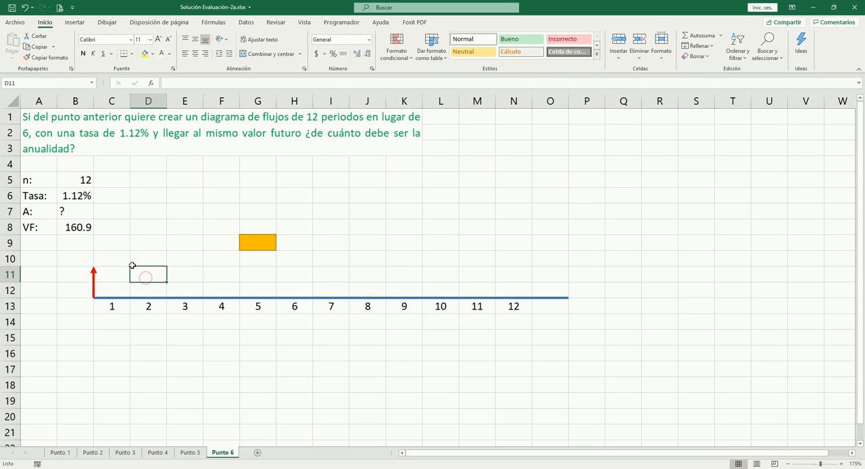
- Keep the red arrow aligned with the timeline's start and duplicate it into eleven copies
click(94, 279)
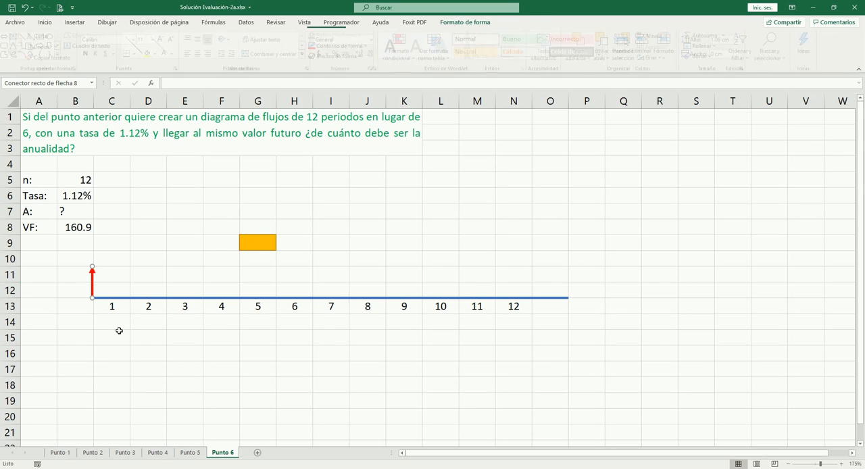
key(Right)
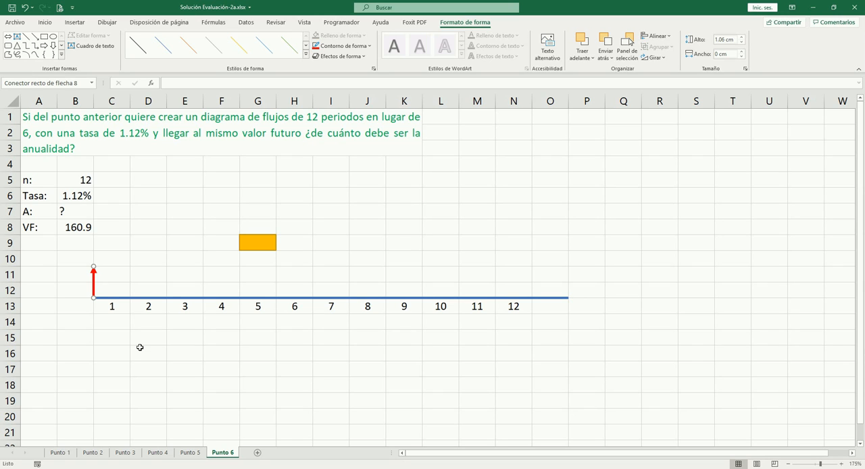
key(ctrl+d)
key(ctrl+d)
key(ctrl+d)
key(ctrl+d)
key(ctrl+d)
key(ctrl+d)
key(ctrl+d)
key(ctrl+d)
key(ctrl+d)
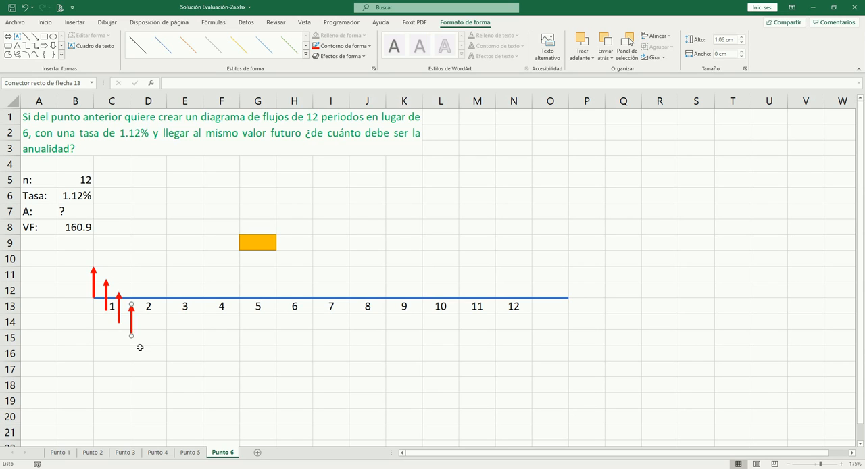
key(ctrl+d)
key(ctrl+d)
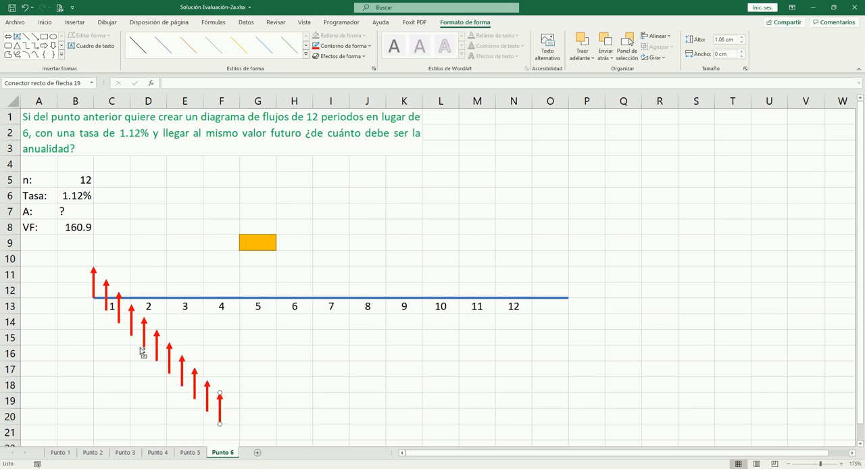
drag(221, 353, 224, 342)
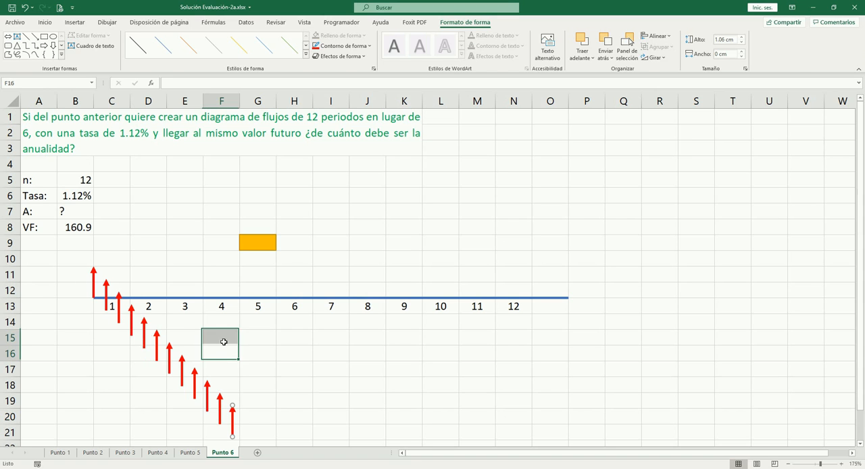
- Place the first four arrow copies upright on the timeline at the ends of periods 1, 2, 3 and 4
click(108, 301)
drag(108, 301, 163, 293)
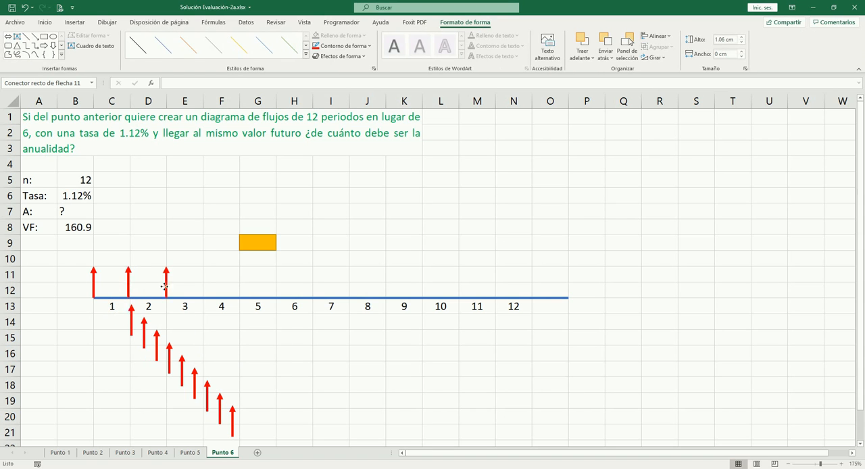
drag(129, 324, 199, 289)
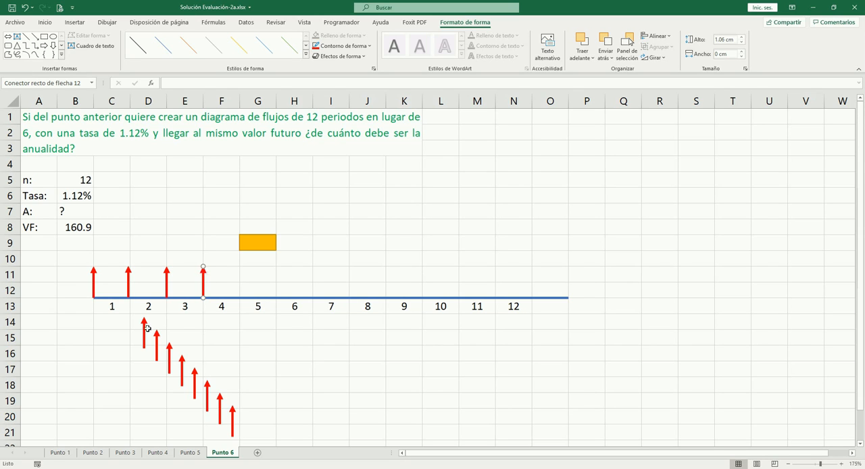
drag(144, 330, 228, 280)
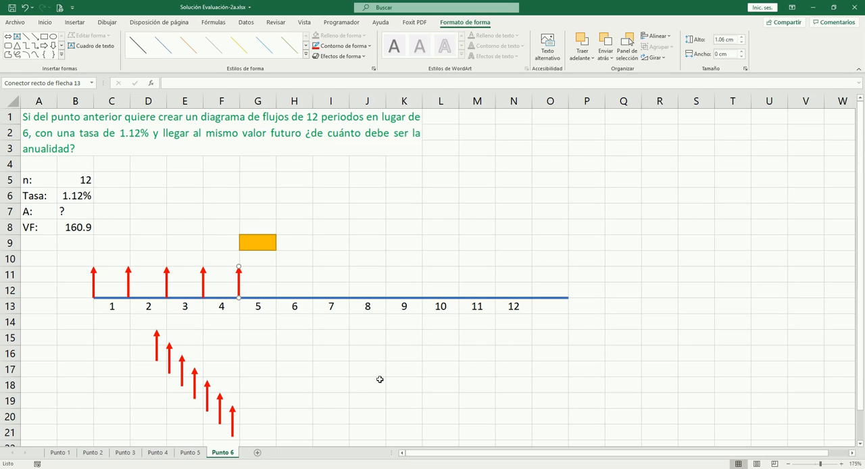
key(Right)
key(Left)
key(Right)
key(Left)
key(Up)
key(Down)
- Place two more arrow copies on the timeline at the ends of periods 5 and 6
drag(156, 343, 287, 276)
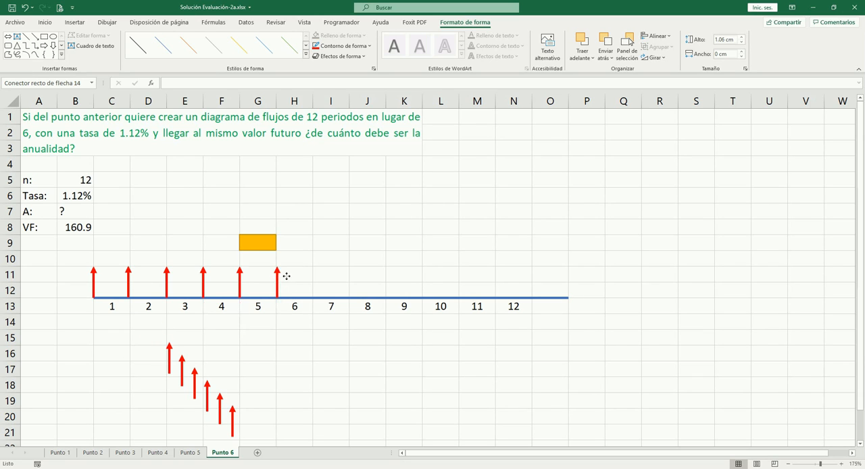
key(Left)
click(170, 365)
key(Right)
key(Right)
key(Right)
key(Right)
key(Right)
key(Right)
key(Right)
key(Right)
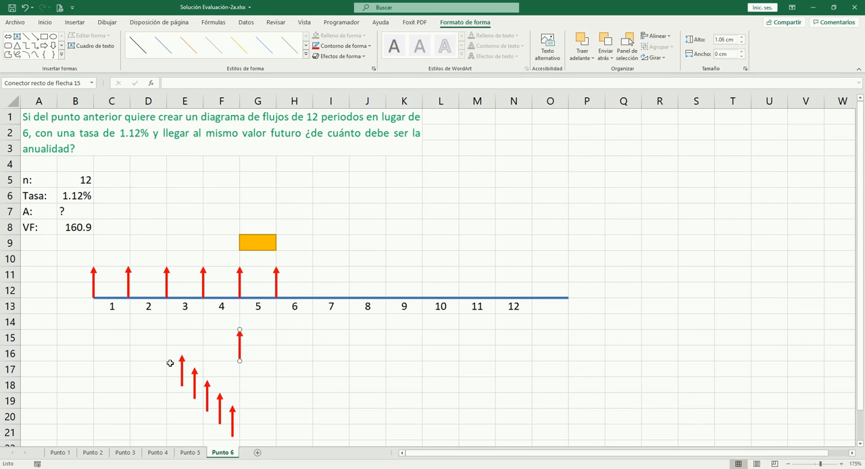
key(Left)
key(Left)
key(Up)
key(Up)
key(Up)
- Place an arrow copy on the timeline at the end of period 7, on the boundary between columns I and J
key(Up)
click(183, 378)
key(Up)
key(Up)
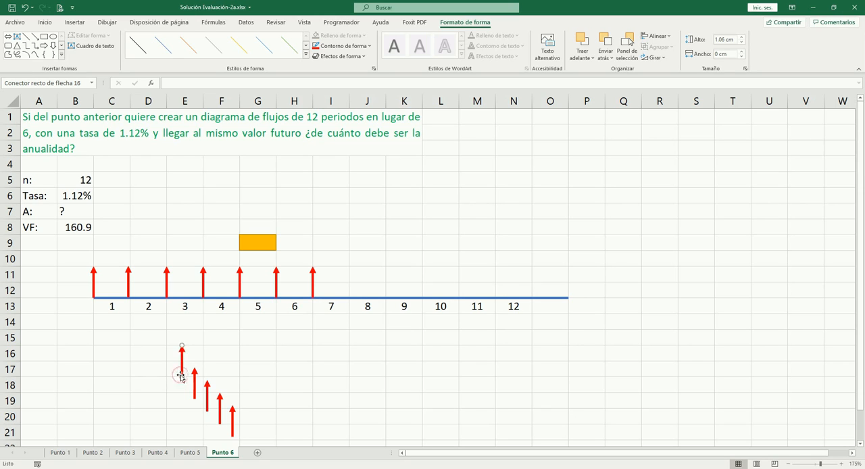
key(Right)
key(Right)
key(Right)
key(Right)
key(Right)
key(Right)
key(Right)
key(Right)
key(Right)
key(Left)
key(Up)
key(Up)
key(Up)
key(Up)
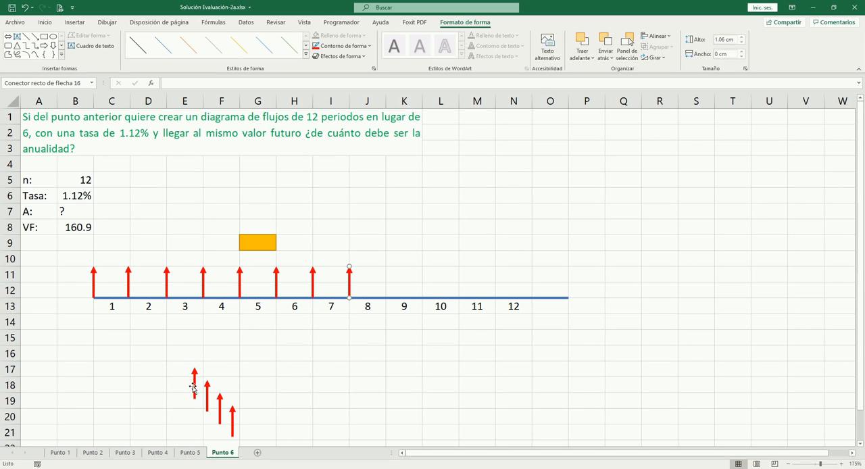
- Place an arrow copy on the timeline at the end of period 8, on the boundary between columns J and K
click(193, 386)
key(Up)
key(Up)
key(Right)
key(Right)
key(Right)
key(Right)
key(Right)
key(Right)
key(Up)
key(Up)
key(Up)
key(Up)
key(Up)
key(Up)
key(Down)
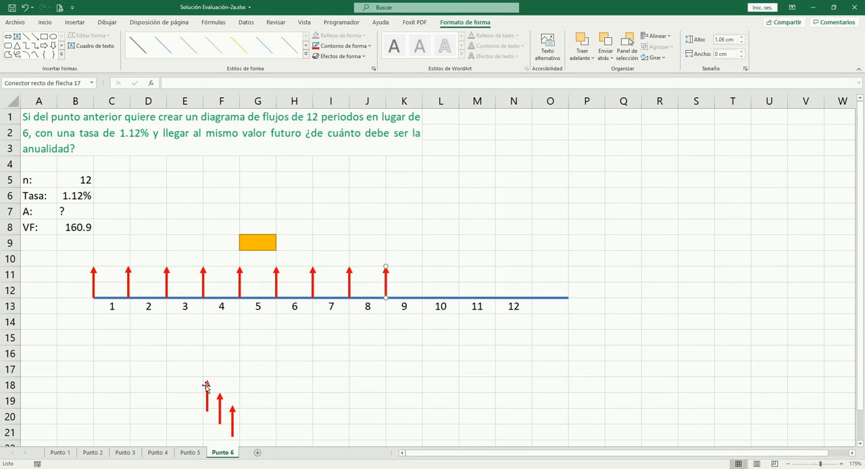
- Place two arrow copies on the timeline at the ends of periods 9 and 10
drag(206, 387, 430, 352)
key(Up)
key(Up)
key(Up)
key(Up)
key(Up)
key(Right)
key(Left)
drag(218, 410, 463, 285)
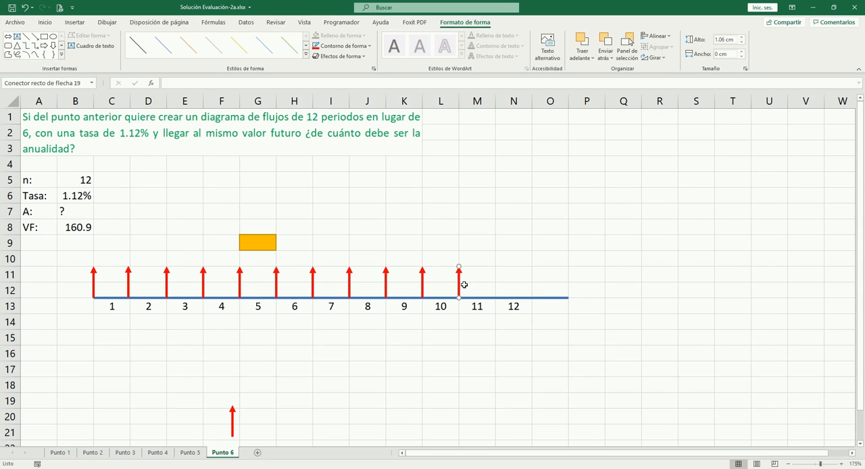
key(Down)
key(Up)
- Place the last arrow copy at the end of period 11 and add another copy at the end of period 12
drag(232, 421, 511, 278)
key(Up)
key(Down)
key(ctrl+v)
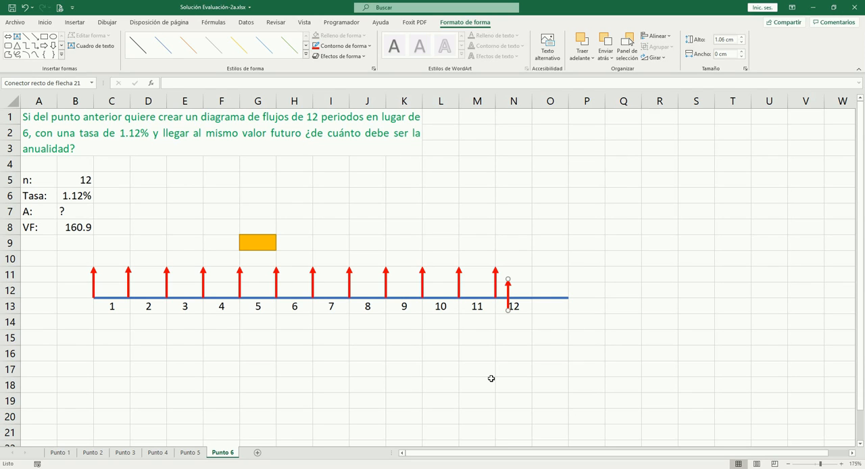
key(Up)
key(Right)
click(508, 367)
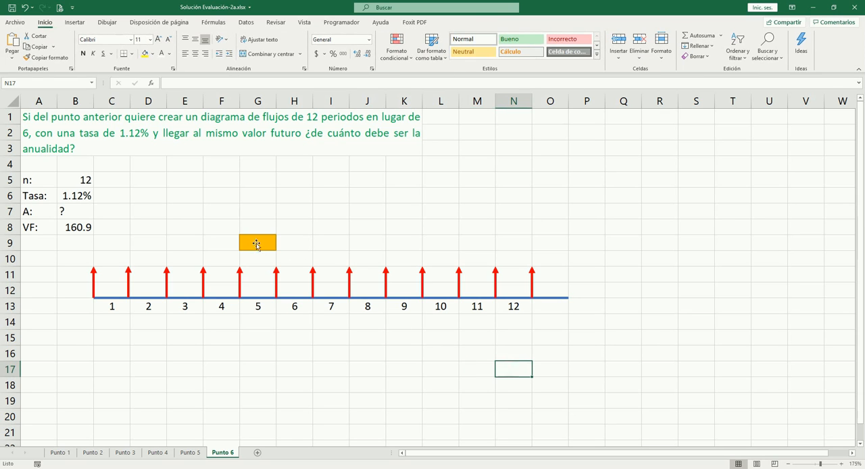
- Move the gold rectangle to row 8, across the boundary between columns J and K, and deselect it
drag(256, 244, 403, 230)
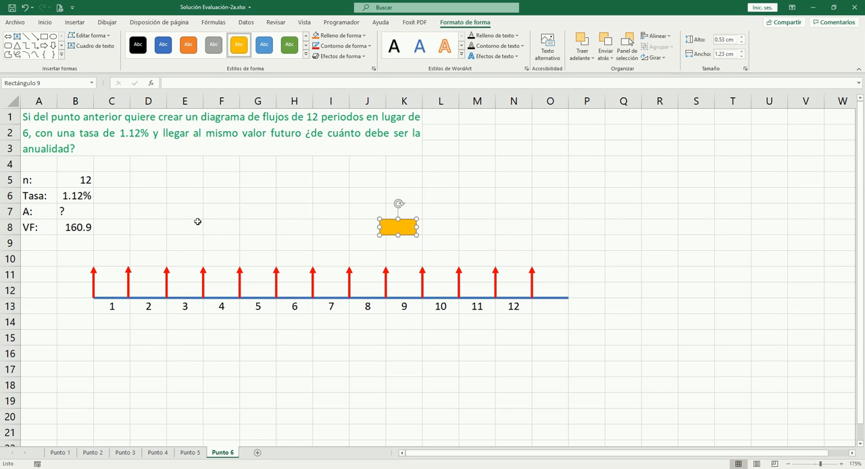
click(85, 215)
click(211, 215)
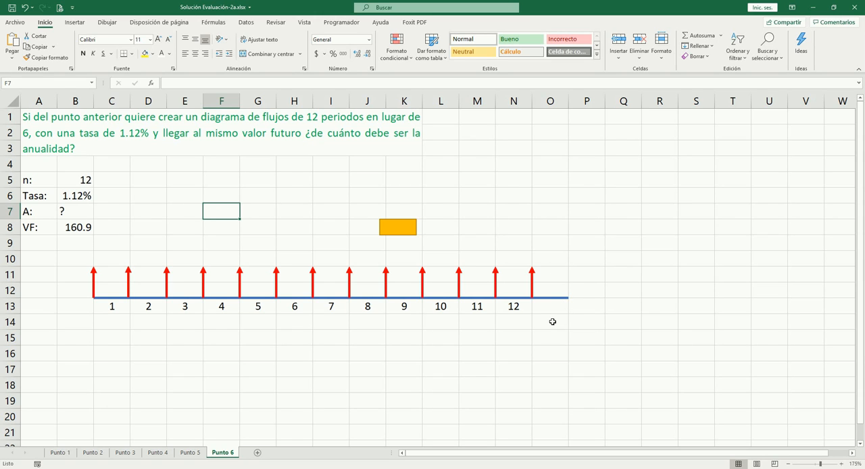
- Delete the red arrow at the end of period 12 on the timeline
click(533, 283)
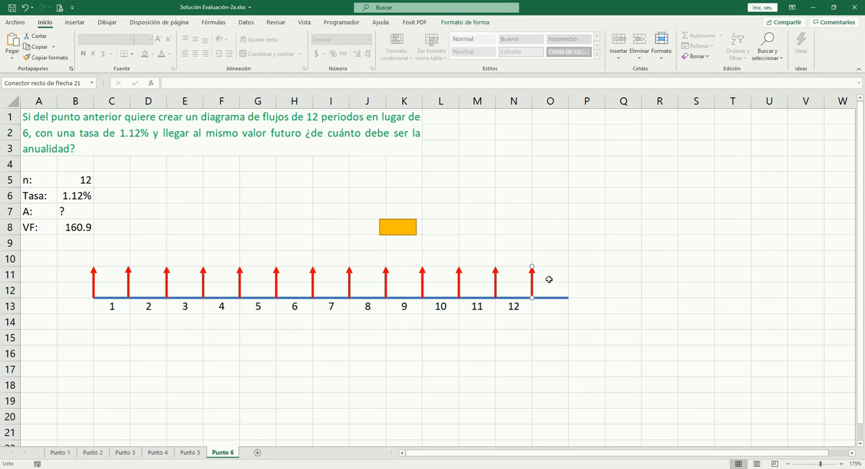
key(Delete)
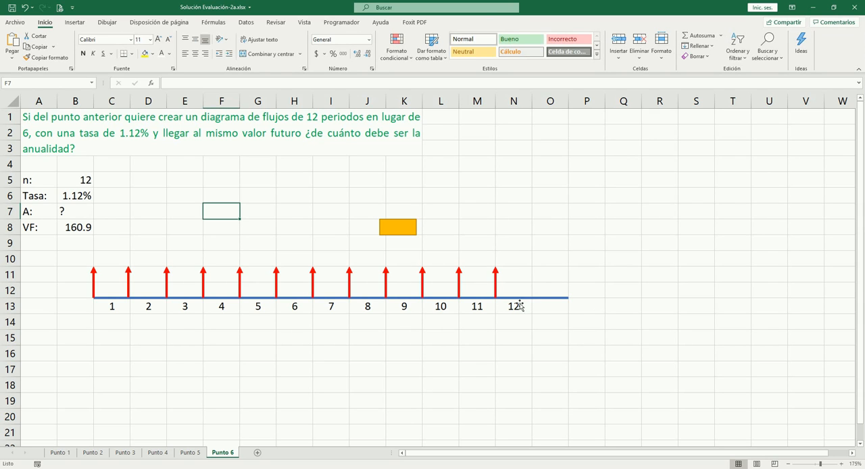
click(116, 308)
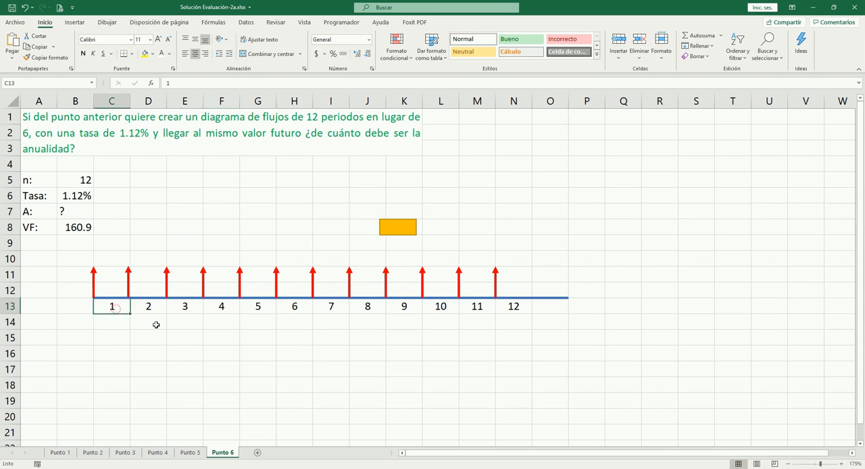
key(Up)
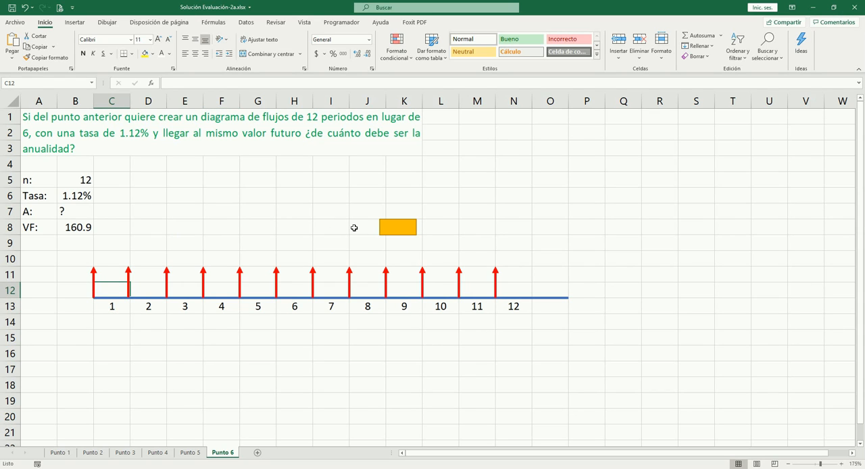
- Move the gold rectangle onto the timeline above period 12, filling cell N12, and deselect it
drag(396, 228, 516, 292)
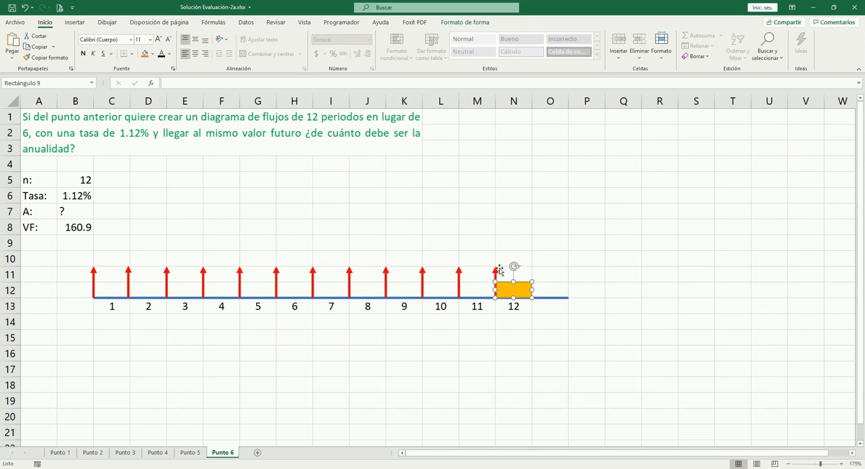
click(505, 326)
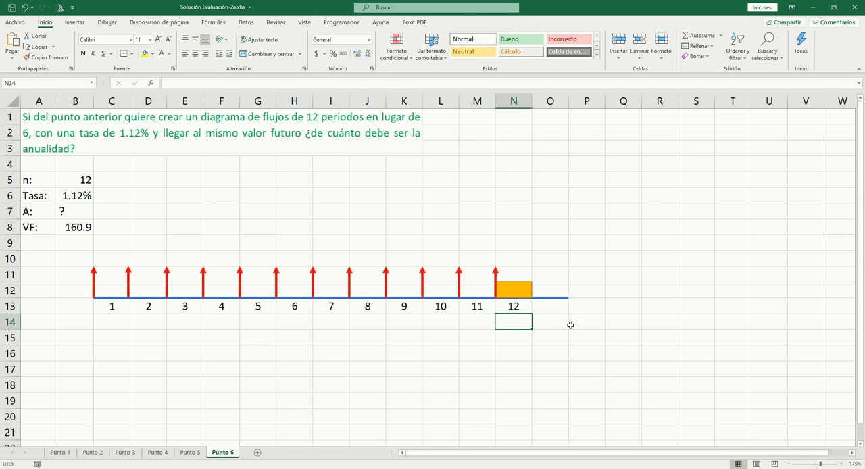
click(593, 323)
- Draw a vertical straight line about 3.7 cm tall from row 8 to row 14 between columns O and P, 2¼ pt thick
click(75, 25)
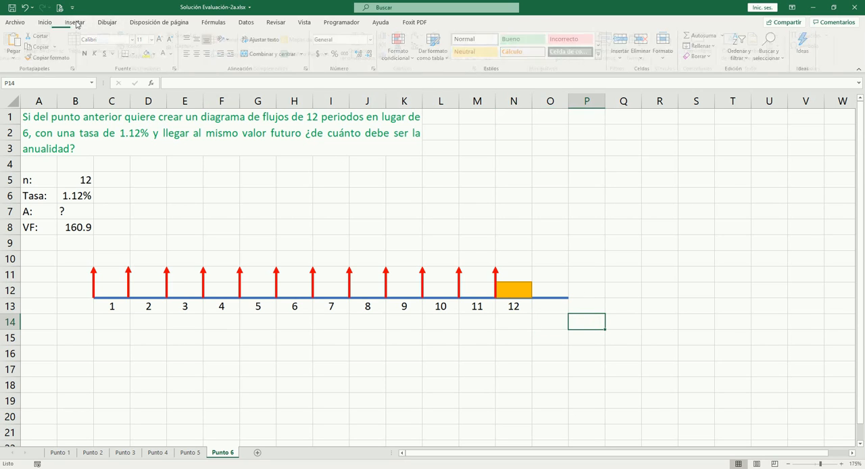
click(137, 35)
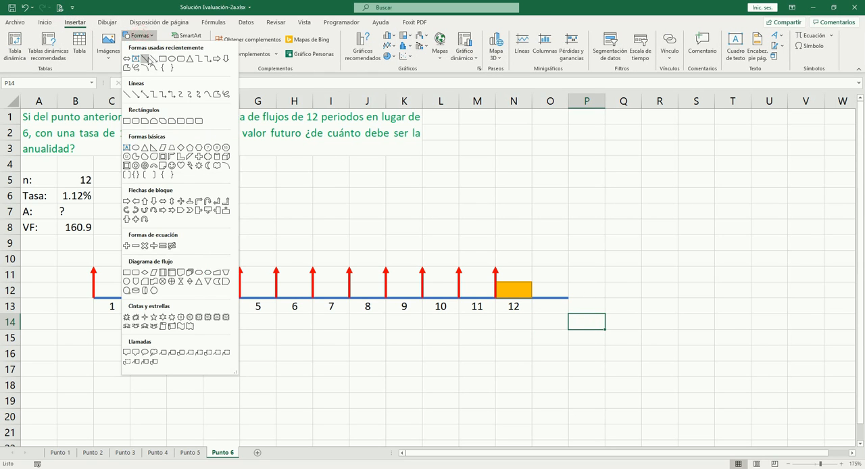
click(148, 60)
drag(569, 217, 569, 329)
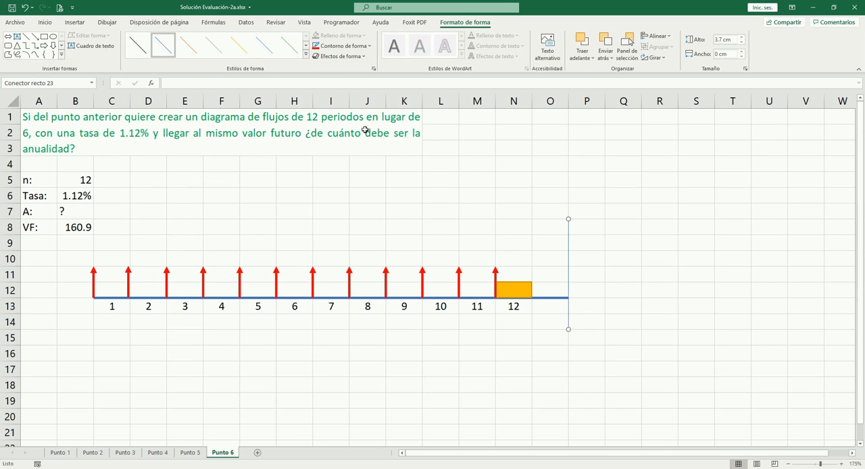
click(329, 45)
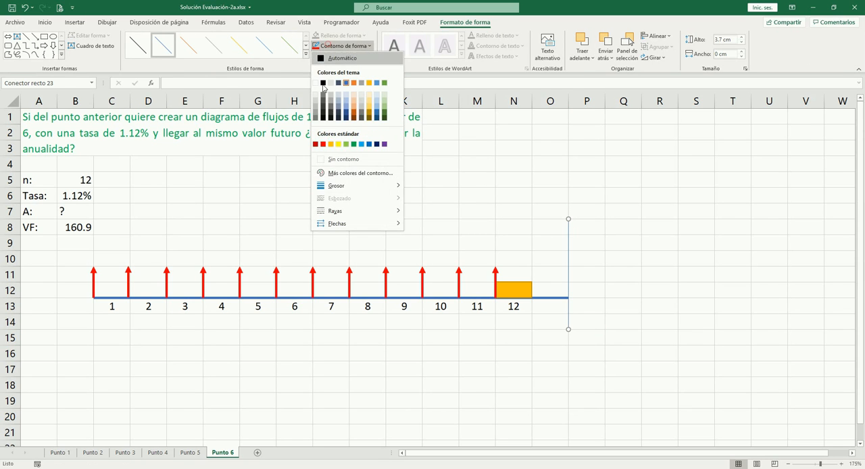
click(354, 190)
click(444, 246)
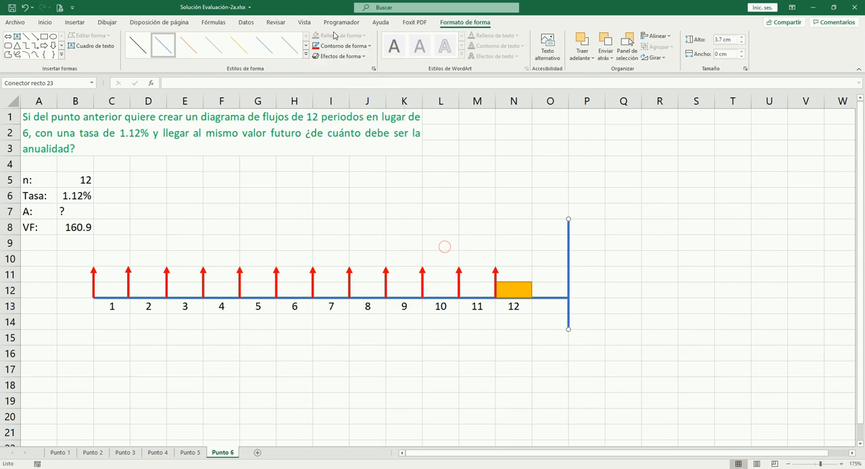
- Format the vertical line's outline with long dashes and black colour, and deselect it
click(340, 45)
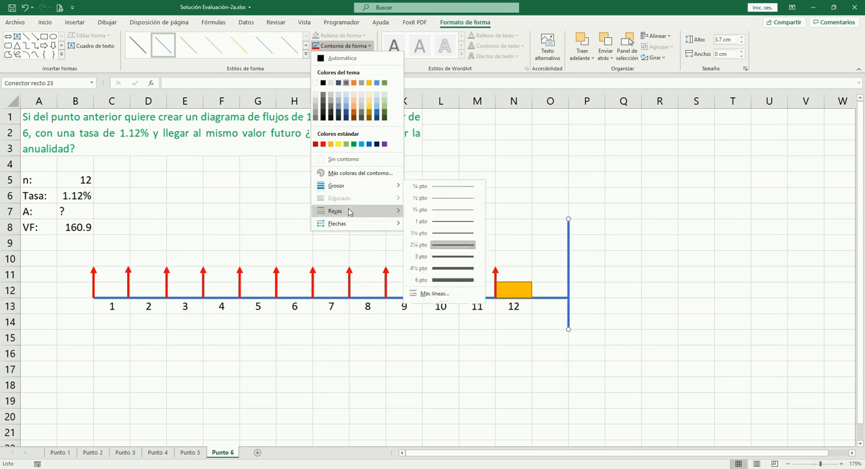
mouse_move(352, 213)
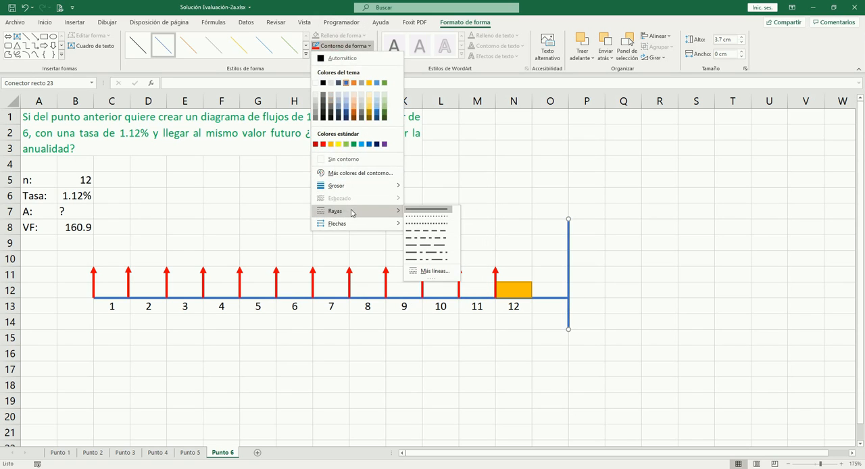
click(426, 234)
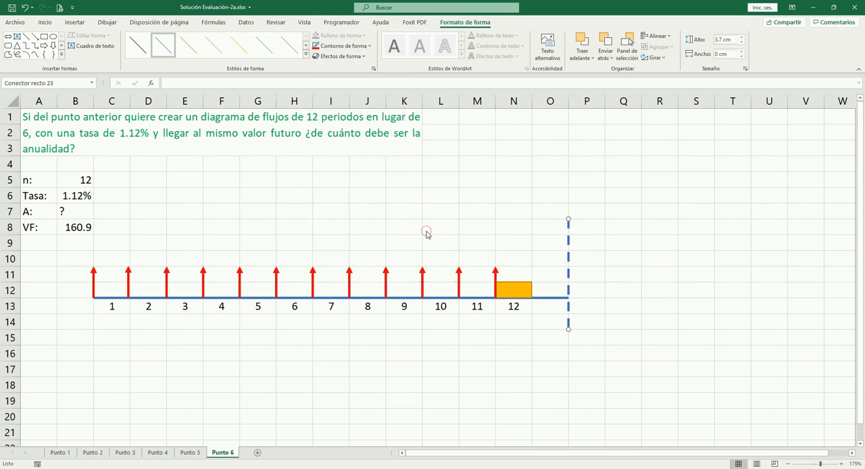
click(339, 45)
click(323, 83)
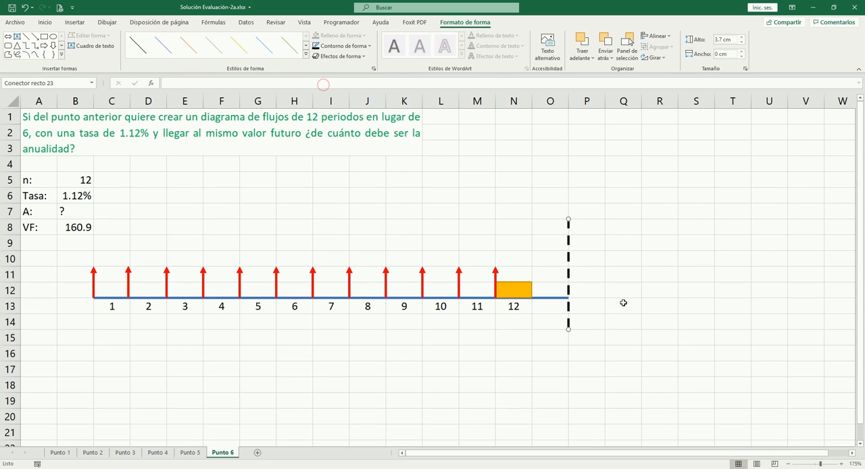
click(622, 305)
- Move the black dashed line to the end of period 12, on the boundary between columns N and O
click(570, 259)
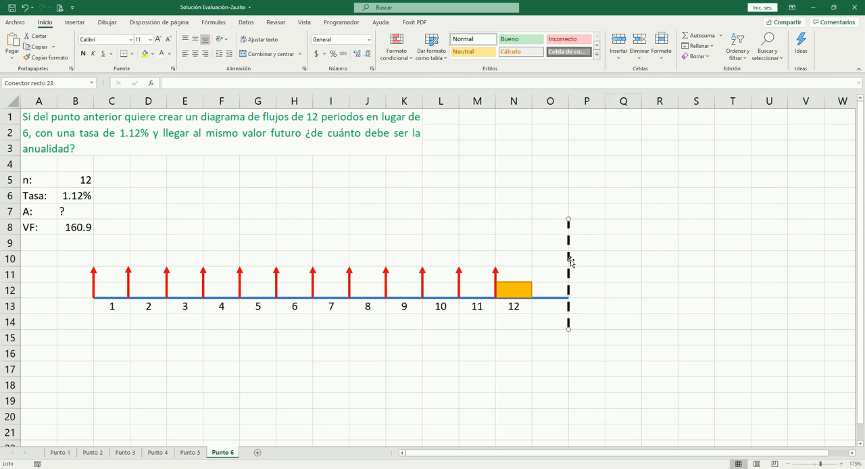
key(Left)
key(Left)
key(Right)
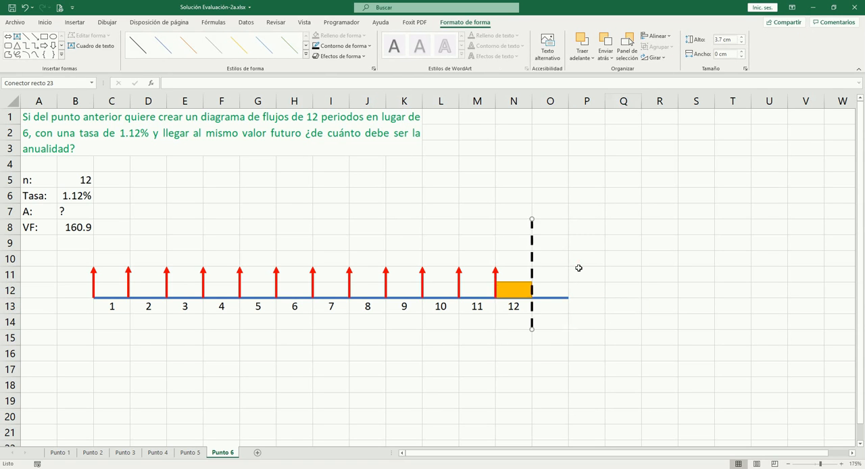
click(596, 210)
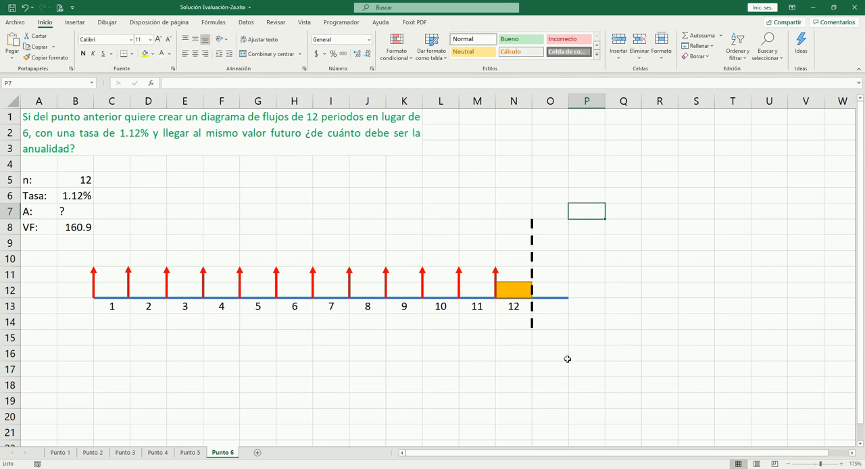
- Move the gold rectangle onto the timeline above period 1, filling cell C12, and deselect it
drag(517, 294, 111, 292)
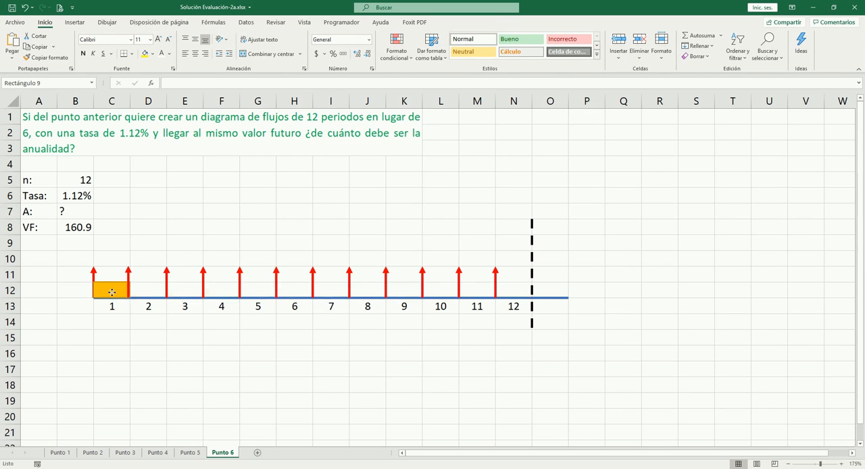
click(243, 366)
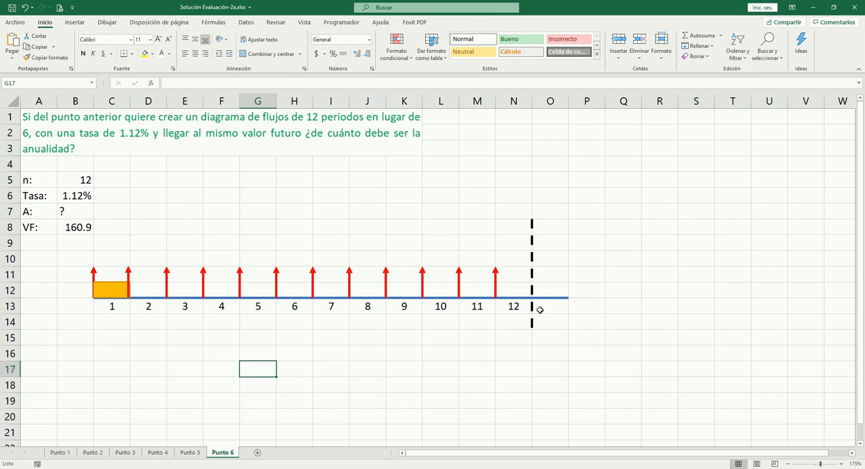
click(85, 213)
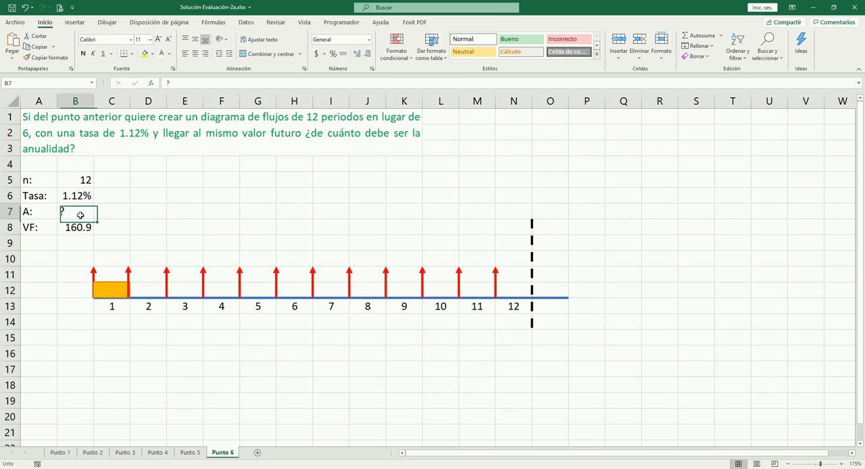
click(191, 216)
click(114, 336)
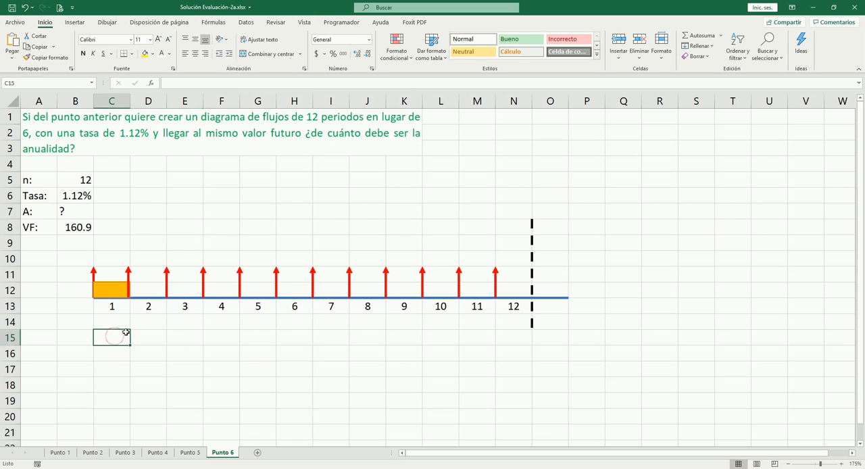
click(199, 201)
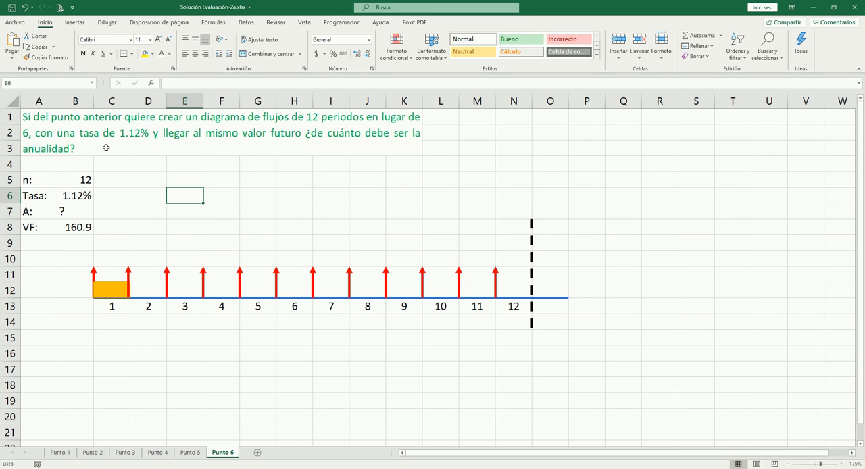
click(254, 186)
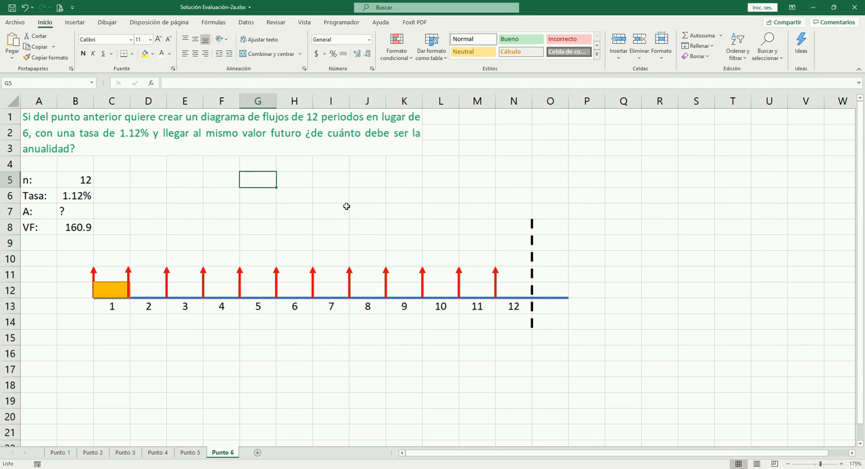
- Enter the header No in C15 and list the numbers 1 to 12 below it in C16:C27, centred
drag(166, 342, 159, 354)
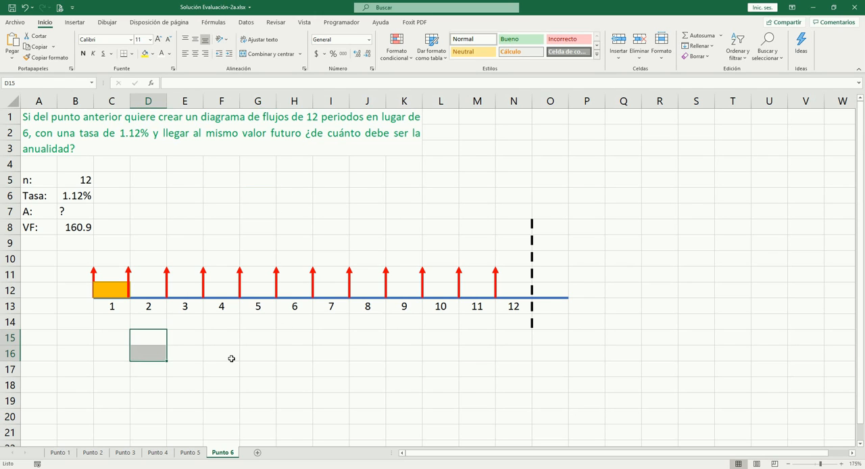
key(shift+Up)
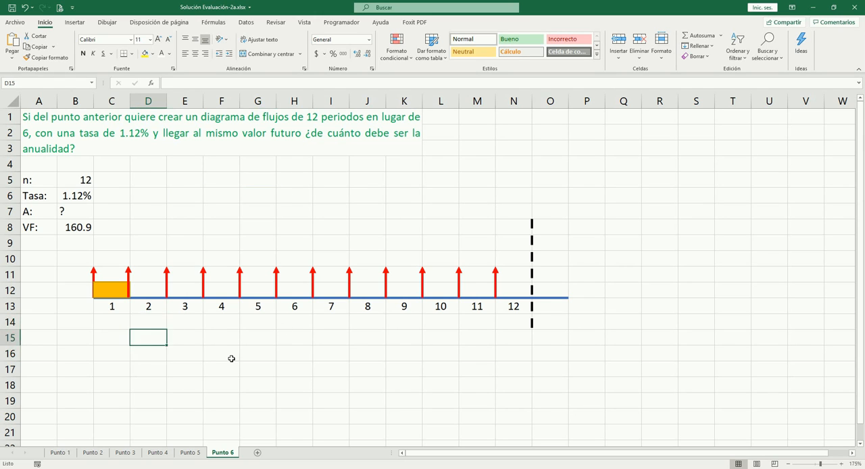
key(Left)
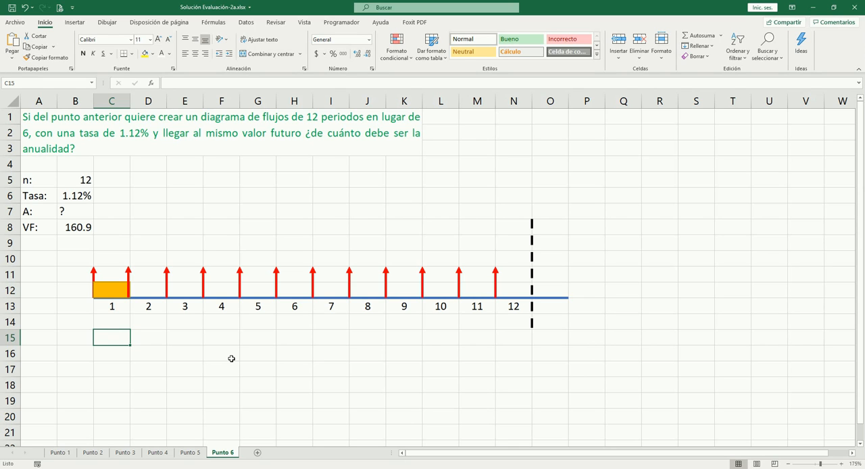
text(No)
key(Return)
text(1)
key(Return)
text(2)
key(ctrl+Return)
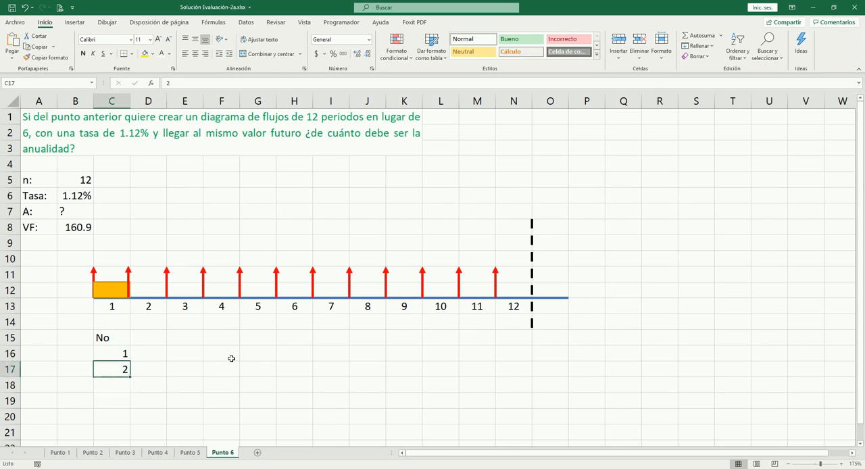
scroll(172, 335, down, 2)
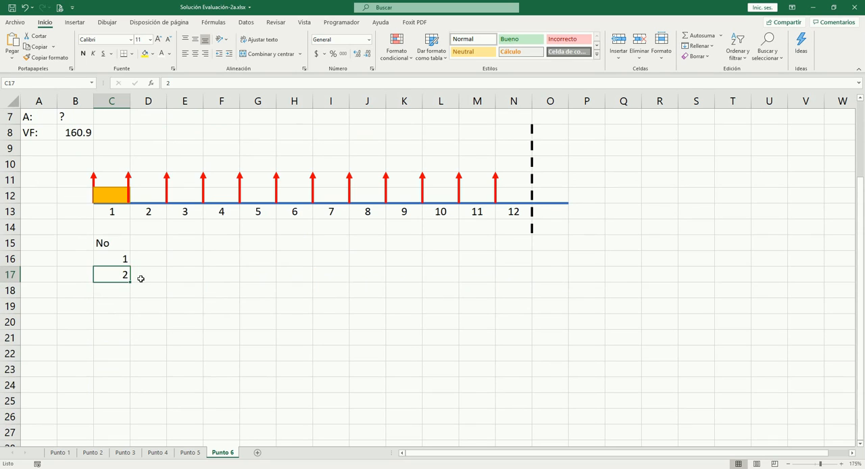
drag(120, 261, 122, 436)
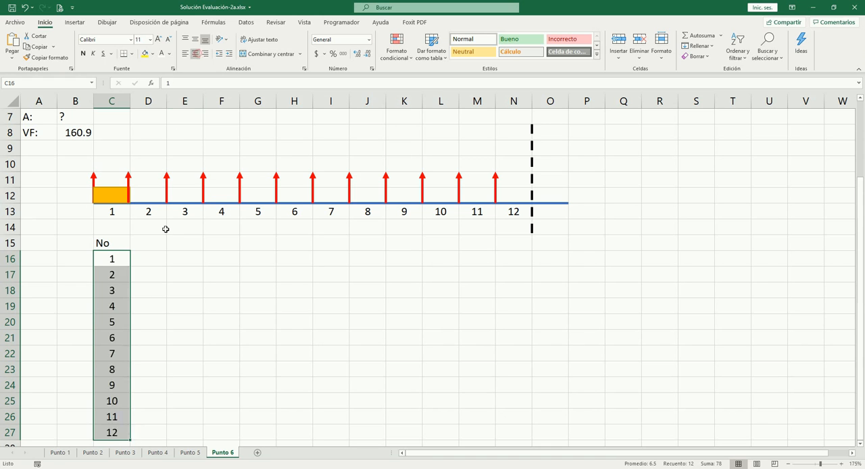
- Enter the header Valor in D15 and merge and centre it across D15:E15
click(147, 244)
scroll(253, 309, up, 2)
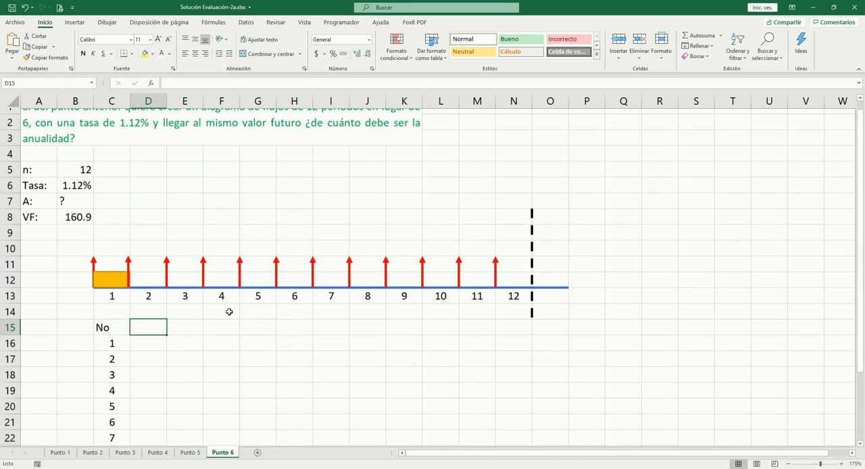
key(Left)
key(Right)
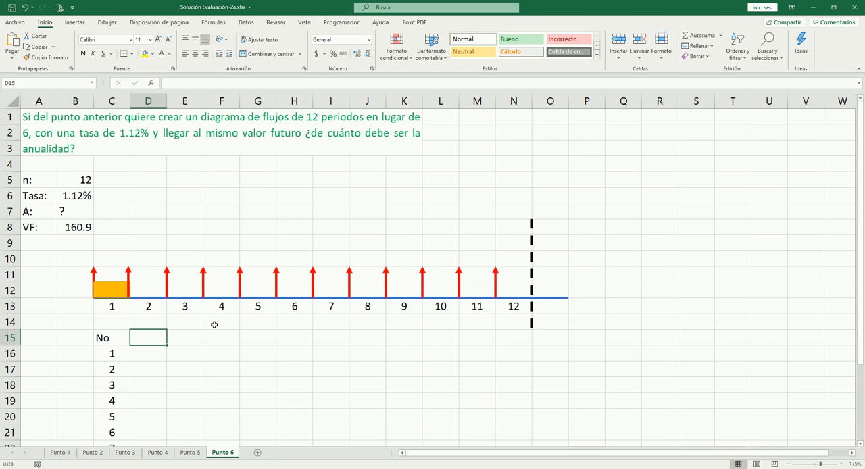
text(Valor)
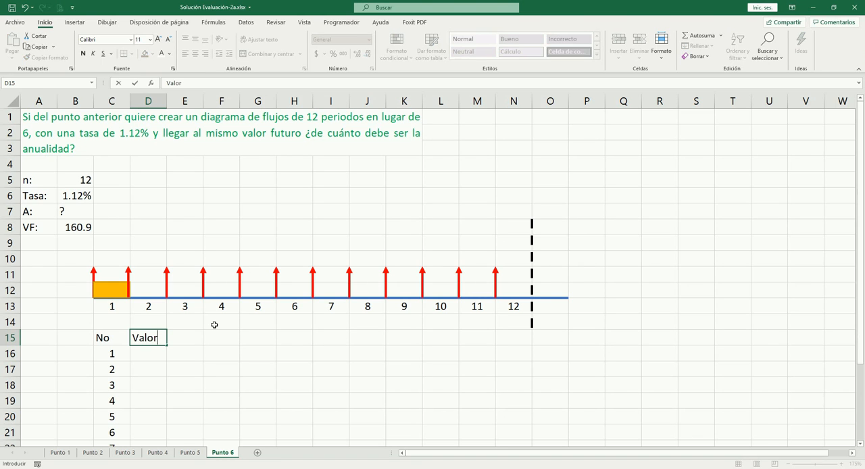
key(Tab)
key(Left)
key(shift+Right)
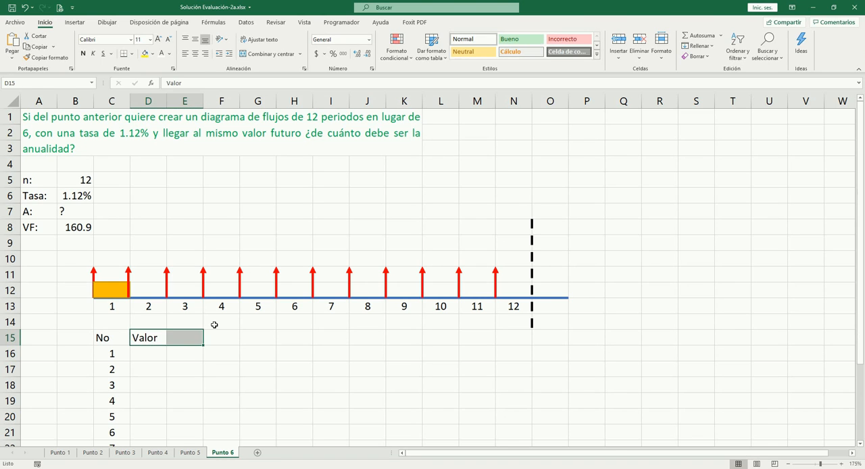
click(245, 54)
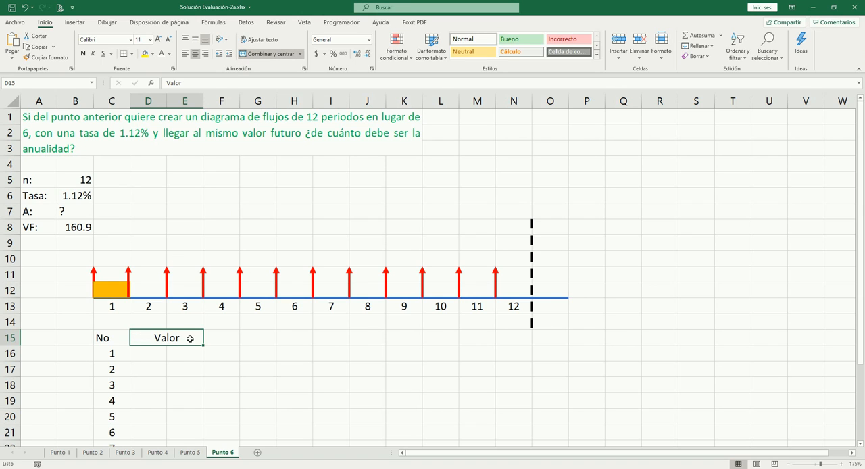
- Bold the Valor header and copy its merged cell down through D16:E28
key(ctrl+n)
key(ctrl+c)
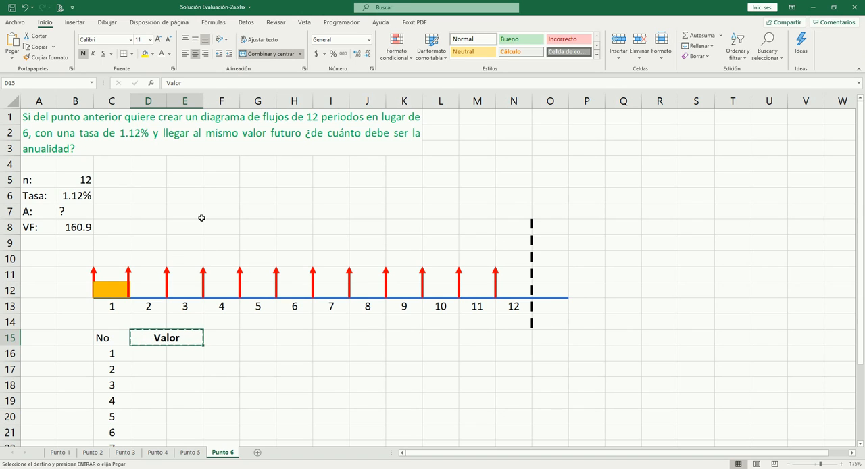
key(Down)
key(Return)
key(ctrl+c)
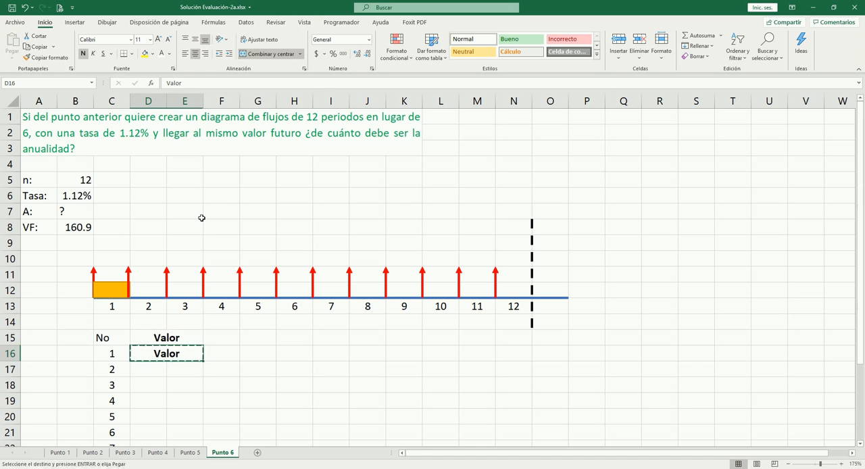
key(Down)
key(shift+Down)
key(shift+Down)
key(shift+Down)
key(shift+Down)
key(shift+Down)
key(shift+Down)
key(shift+Down)
key(shift+Down)
key(shift+Down)
key(shift+Down)
key(shift+Down)
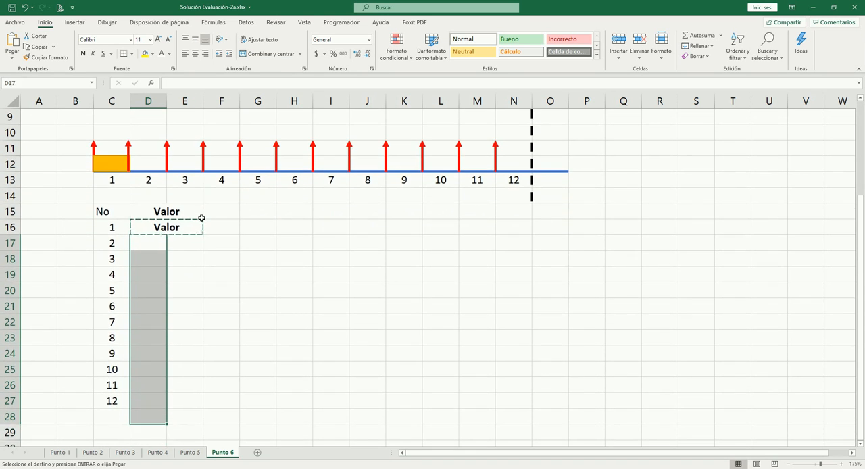
key(Return)
- Remove the bold formatting from the merged cells D16:E28 and clear their copied text
click(202, 221)
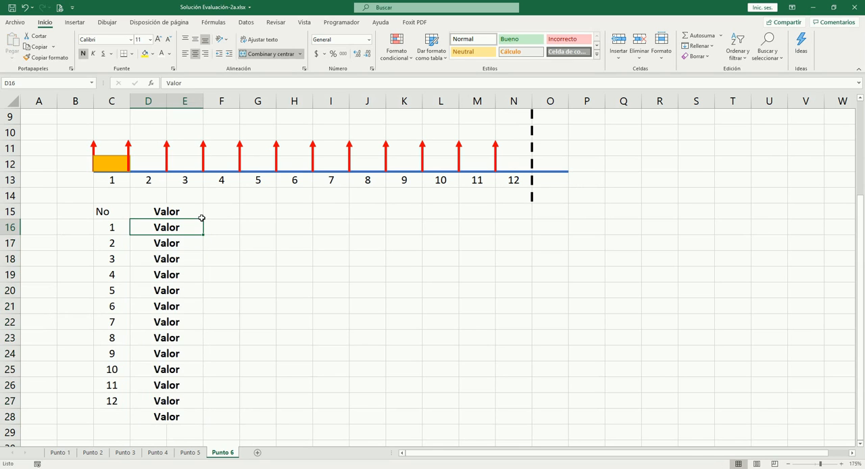
key(ctrl+shift+Down)
key(ctrl+n)
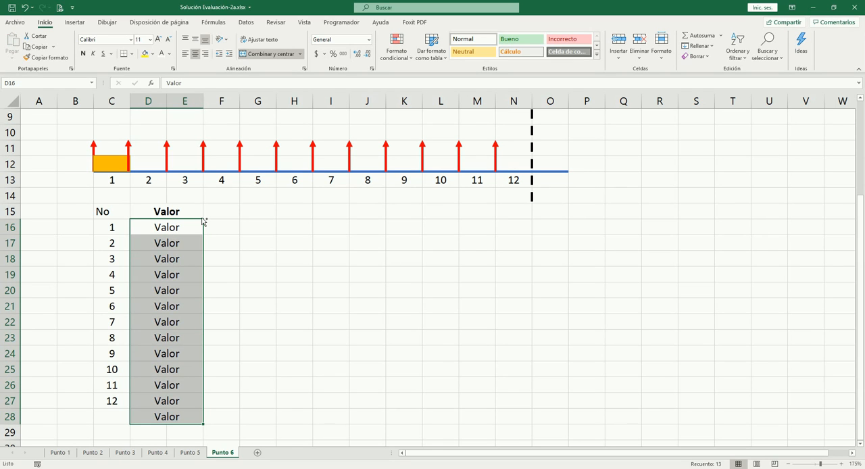
key(Delete)
click(202, 217)
click(202, 220)
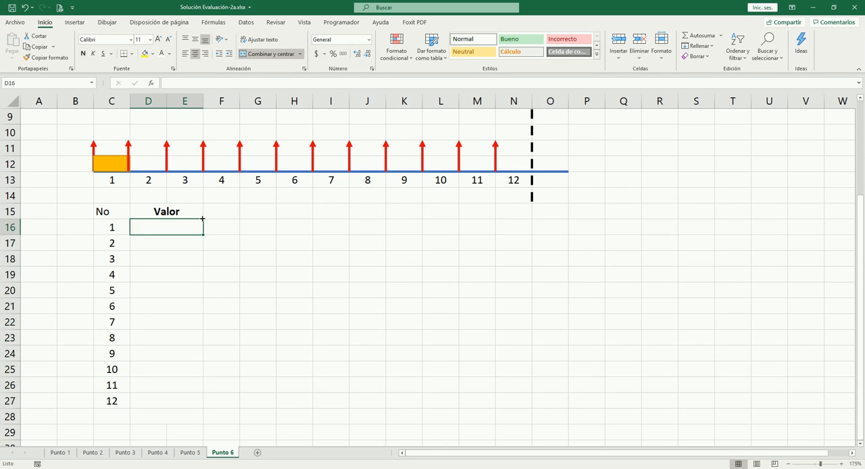
- Enter 150 as the first Valor in D16 and link D17 to it with the formula =D16
scroll(202, 230, up, 3)
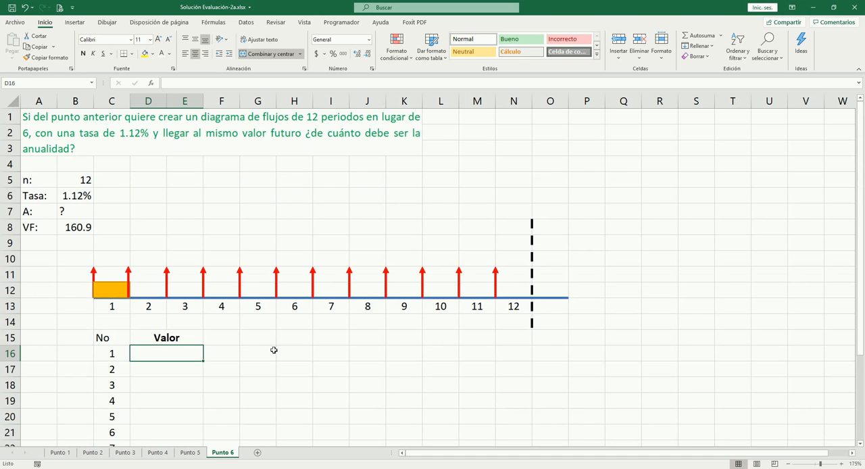
scroll(270, 346, down, 3)
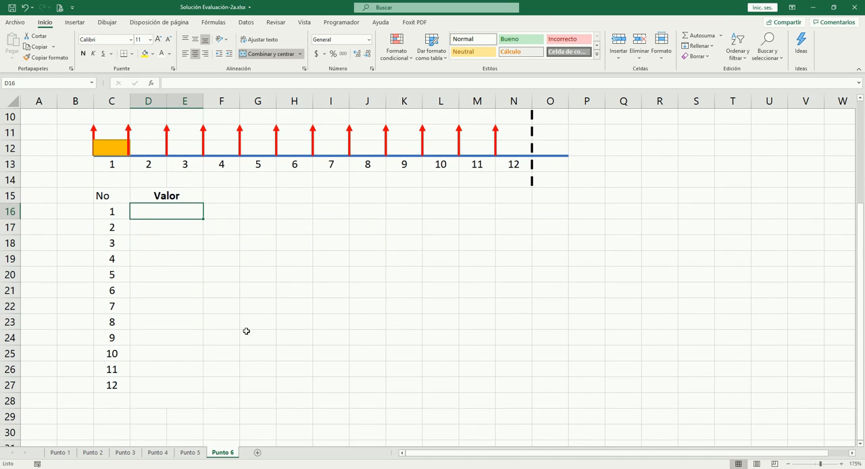
text(150)
key(Tab)
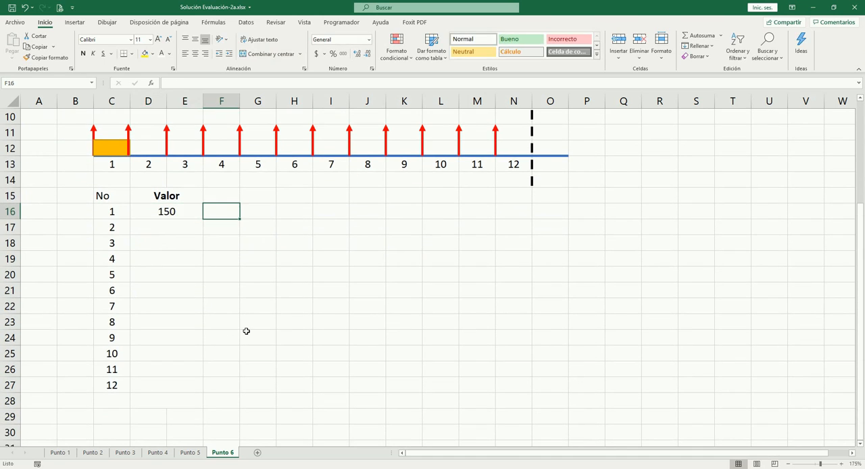
key(Return)
text(=)
key(Up)
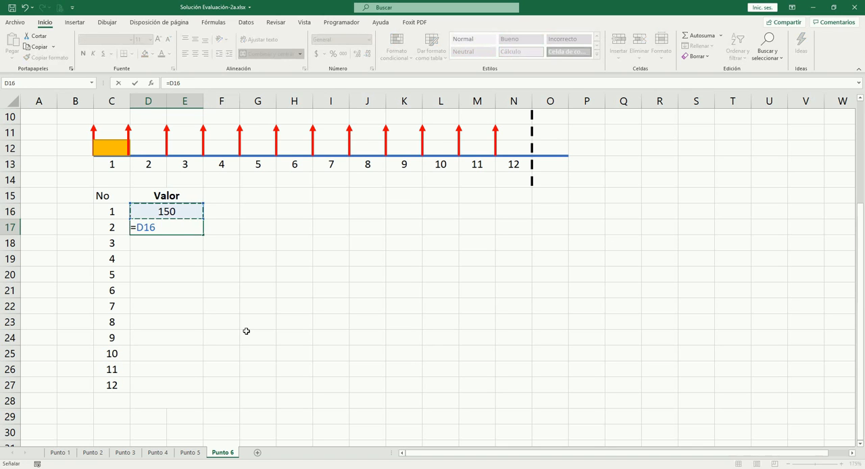
key(Tab)
key(Up)
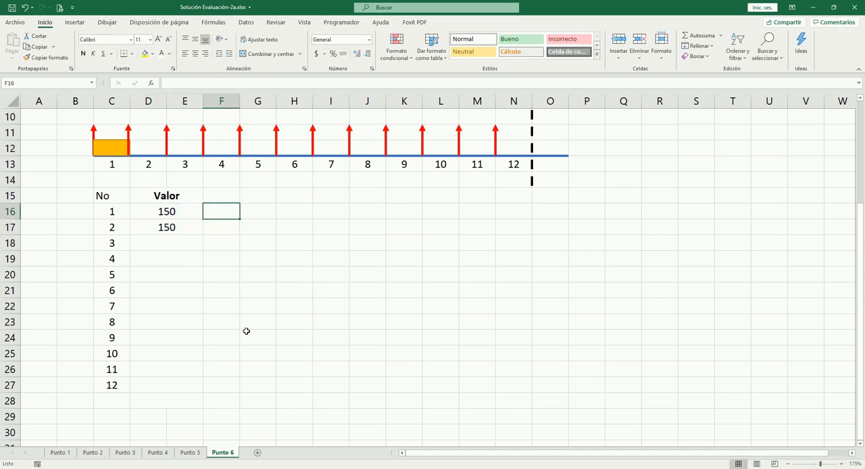
- Copy the formula in D17 down through D18:D27 so every period takes the previous value
key(Left)
key(Down)
key(ctrl+c)
key(Down)
key(shift+Down)
key(shift+Down)
key(shift+Down)
key(shift+Down)
key(shift+Down)
key(shift+Down)
key(shift+Down)
key(shift+Down)
key(shift+Down)
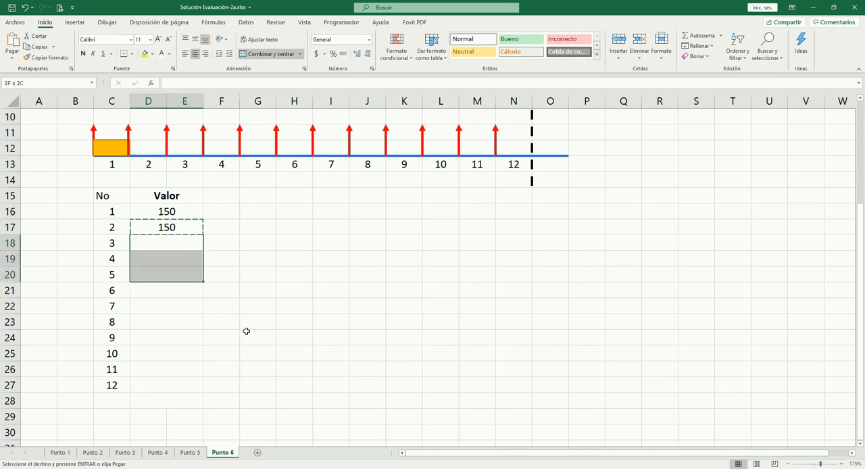
key(Return)
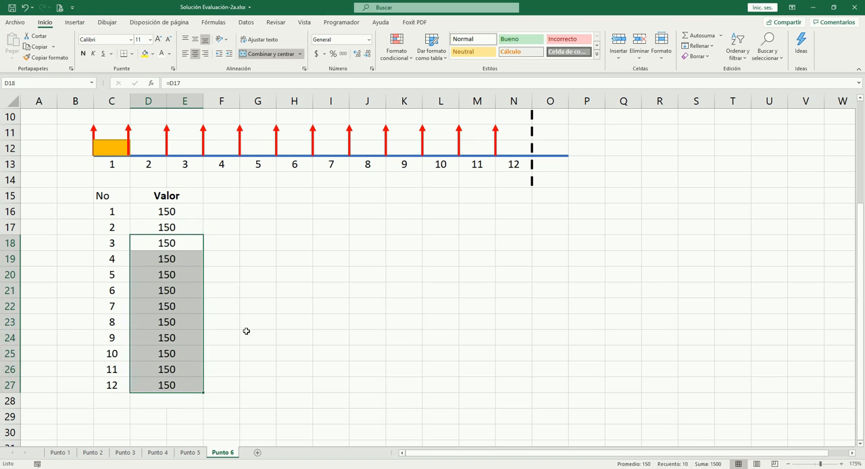
- Merge and centre F15:G15 beside the Valor header and copy that merged format down through F16:G27
key(Up)
key(Up)
key(Up)
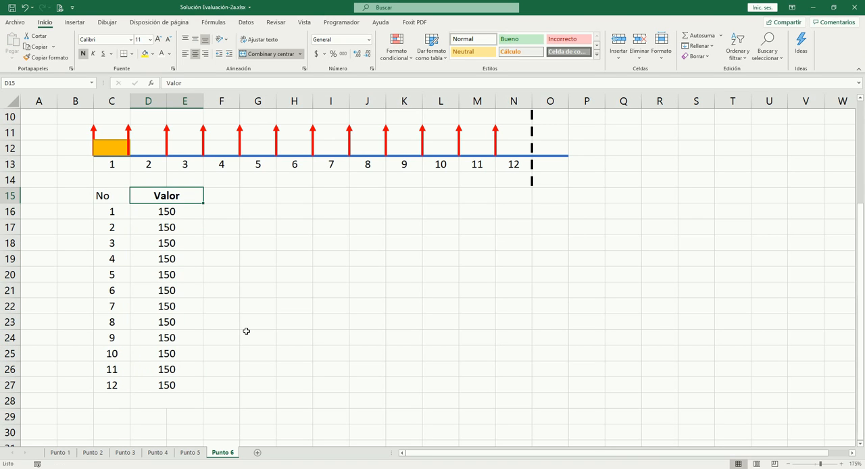
key(Right)
key(shift+Right)
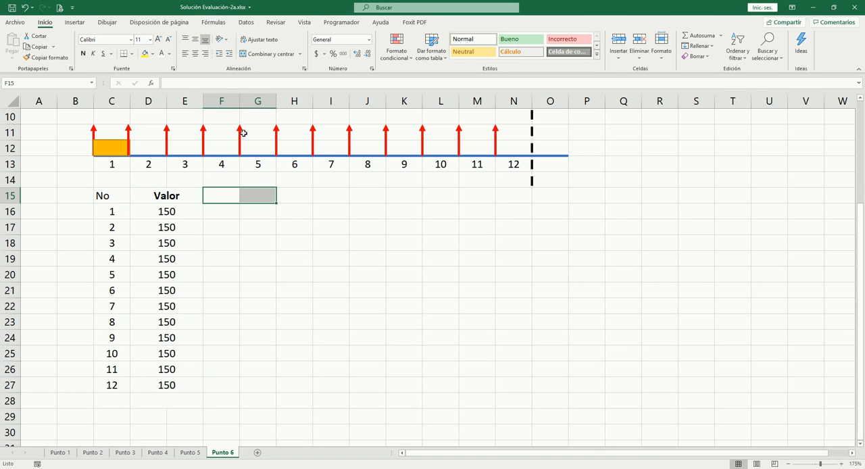
click(264, 53)
key(ctrl+c)
key(Down)
key(shift+Down)
key(shift+Down)
key(shift+Down)
key(shift+Down)
key(shift+Down)
key(shift+Down)
key(shift+Down)
key(shift+Down)
key(shift+Down)
key(shift+Down)
key(shift+Down)
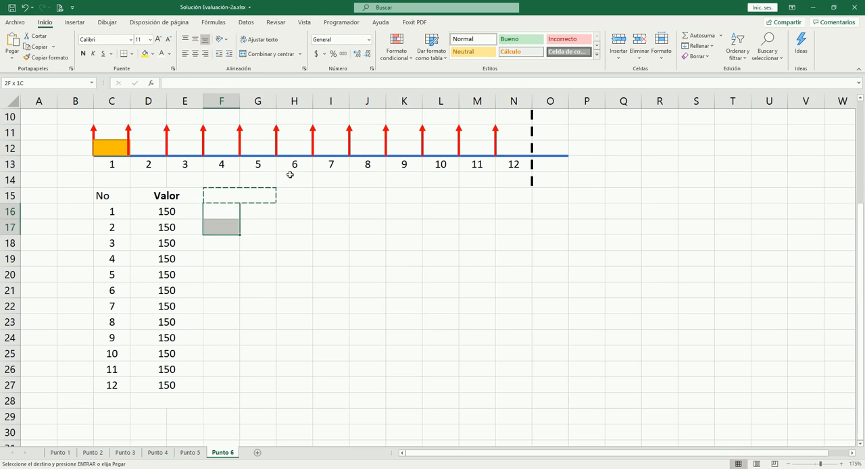
key(Return)
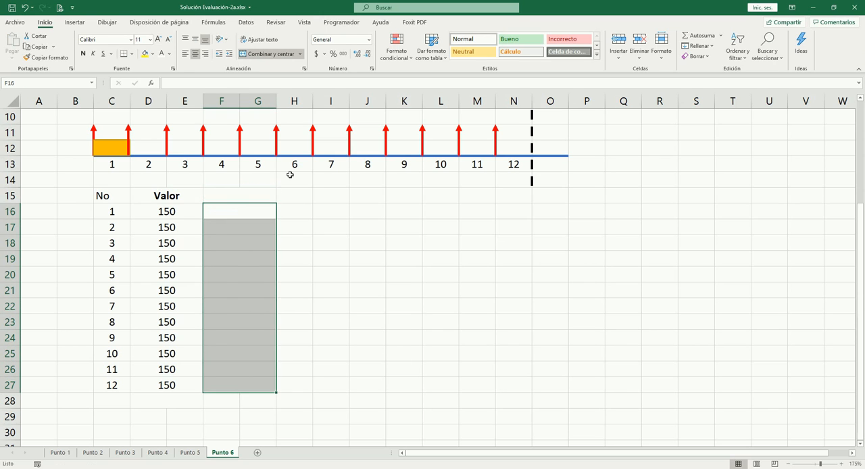
- Enter the header Vr Futuro in the merged cell F15 and make it bold
key(Up)
key(Down)
key(Down)
key(Up)
key(Up)
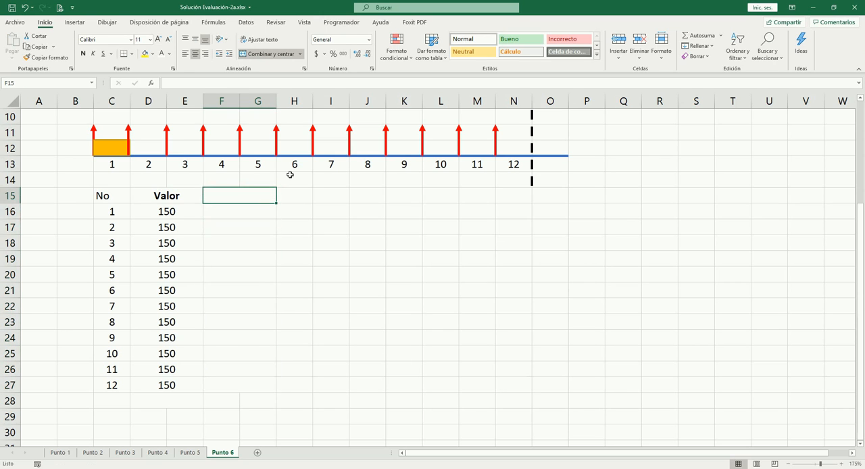
scroll(272, 143, up, 3)
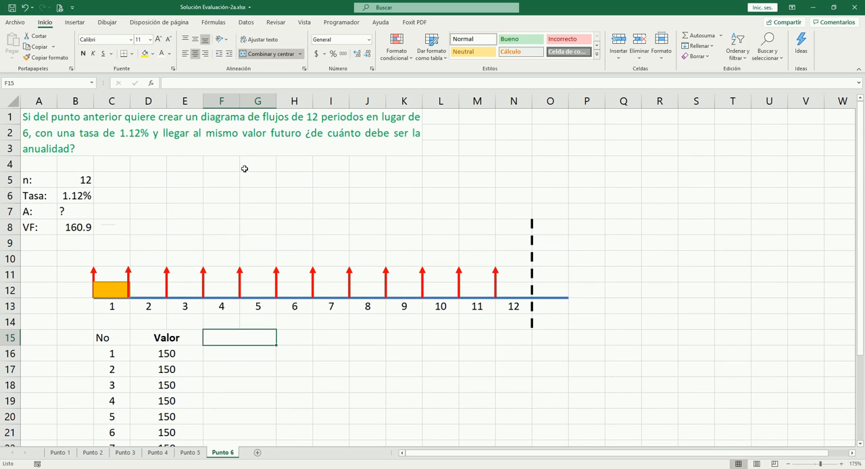
text(V)
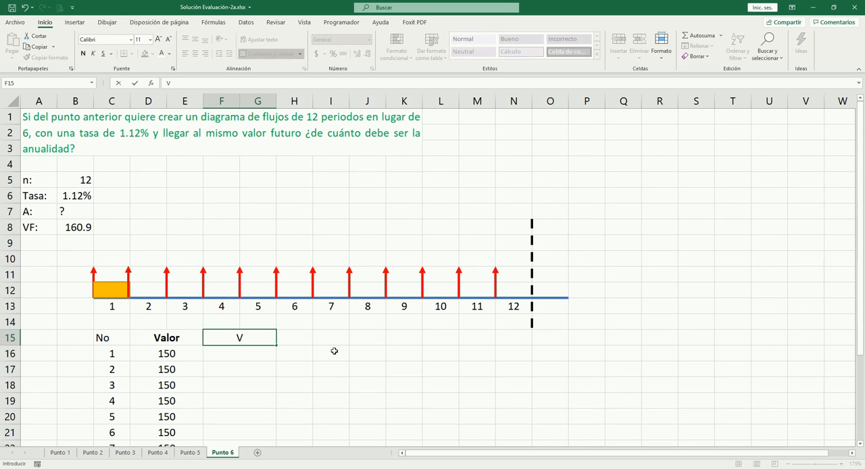
text(r Futuro)
key(Return)
key(Up)
key(ctrl+n)
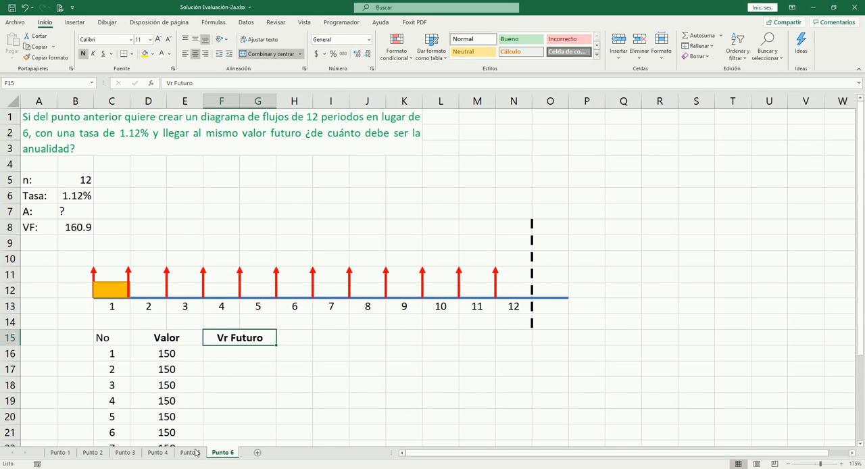
- Move the first red arrow along the timeline toward the dashed line and back to count its periods
click(83, 231)
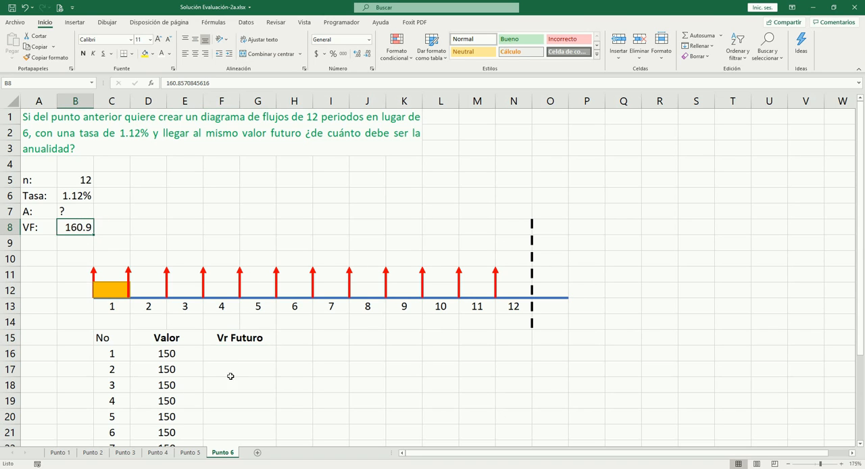
scroll(297, 362, down, 2)
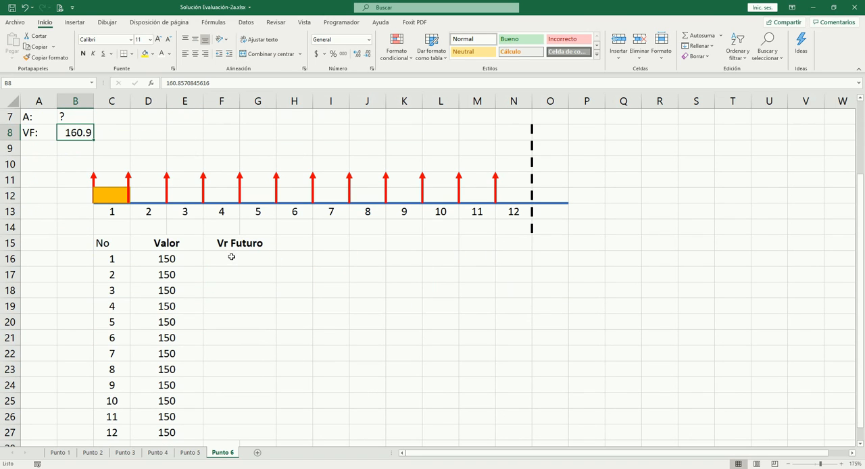
click(94, 177)
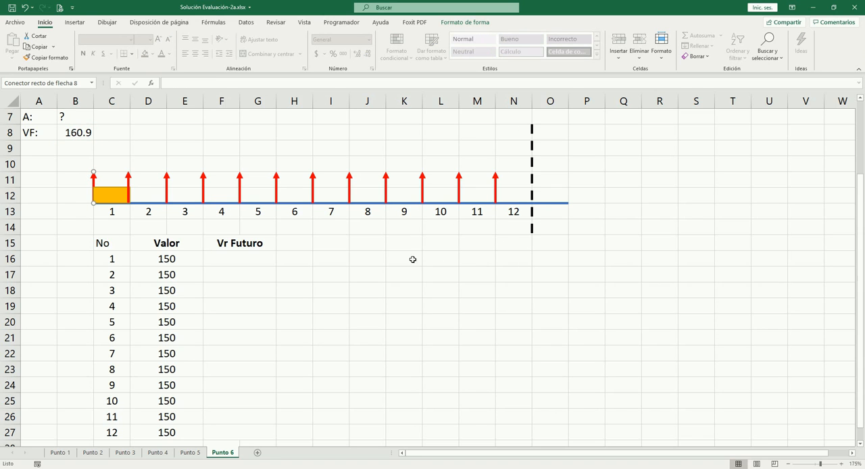
key(Right)
key(Right)
key(Right)
key(Right)
key(Right)
key(Right)
key(Right)
key(Right)
key(Right)
key(Right)
key(Right)
key(Right)
key(Left)
key(Left)
key(Left)
key(Left)
key(Left)
key(Left)
key(Left)
key(Left)
key(Left)
key(Left)
key(Left)
key(Left)
- Enter the future value formula =D16*(1+$B$6)^12 for period 1 in F16
click(236, 260)
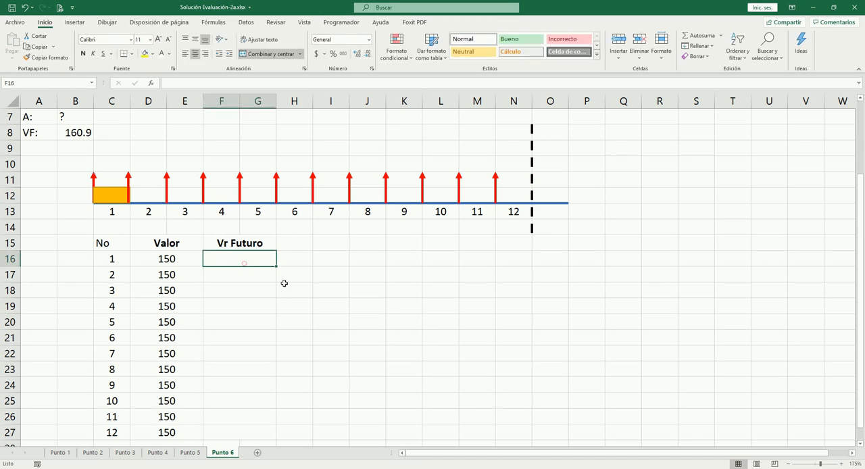
text(=)
key(Left)
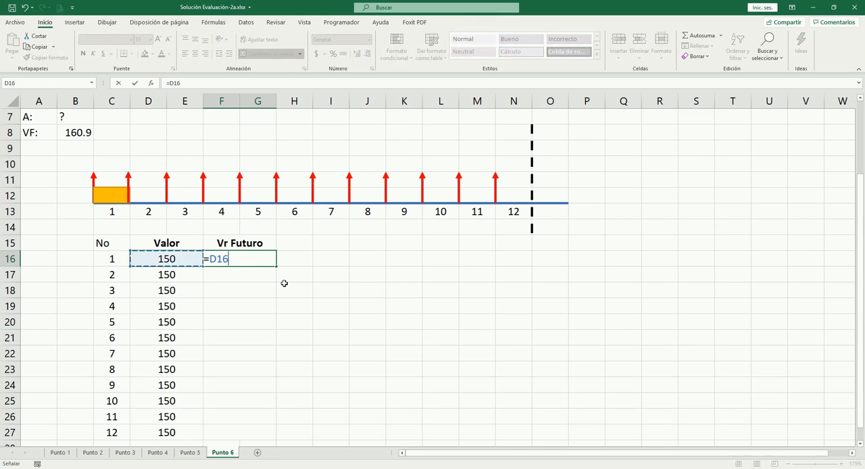
text(*)
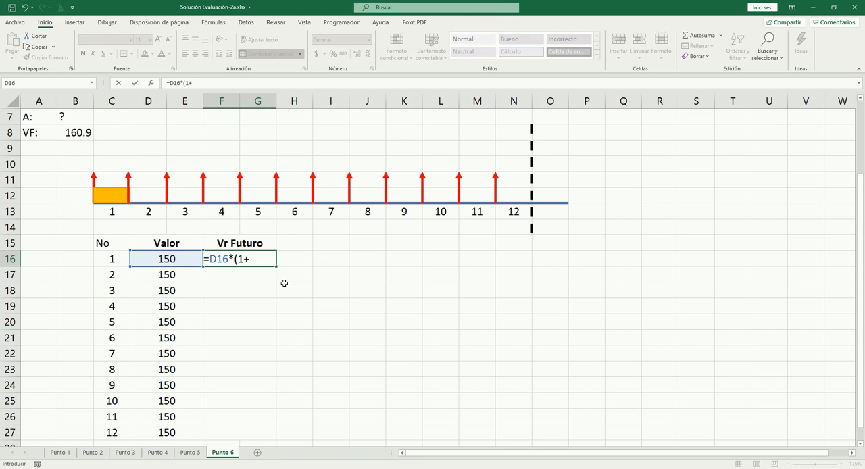
scroll(283, 283, up, 2)
text((1+)
click(82, 196)
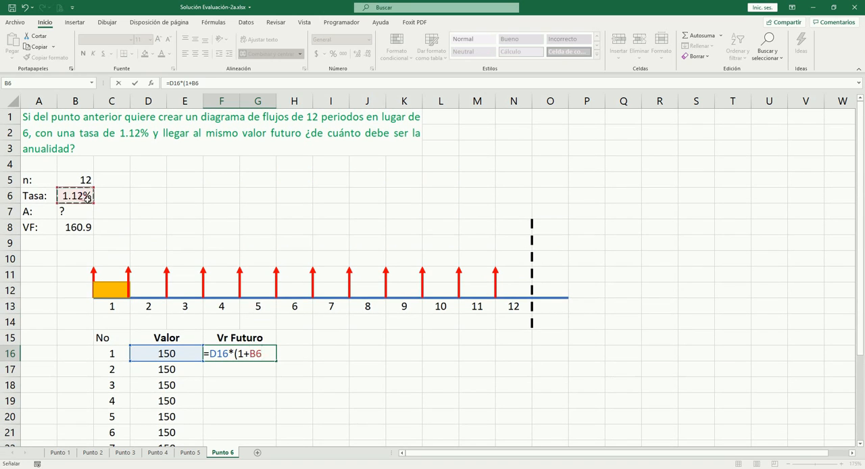
key(F4)
text()^^)
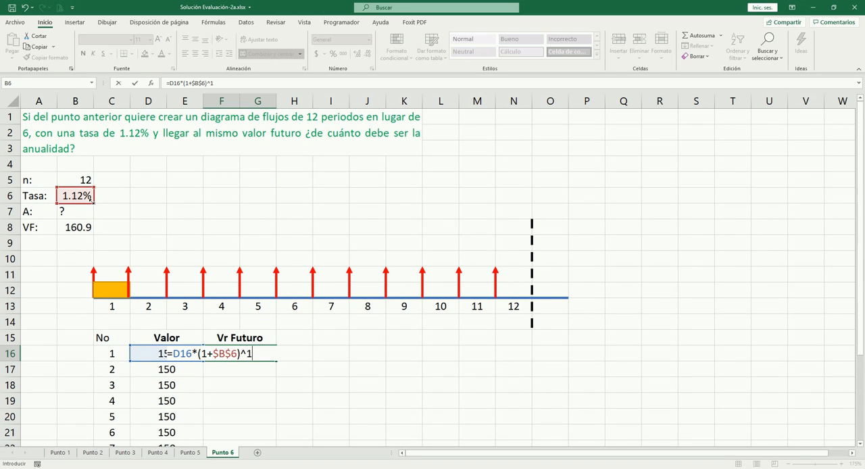
text(12)
key(Tab)
key(shift+Tab)
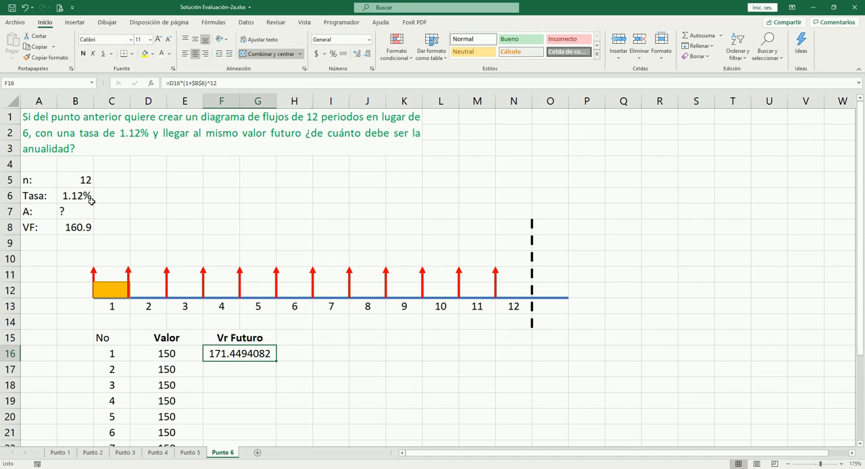
- Copy the future value formula from F16 to F17 and change its exponent to 11
key(ctrl+c)
key(Down)
key(Return)
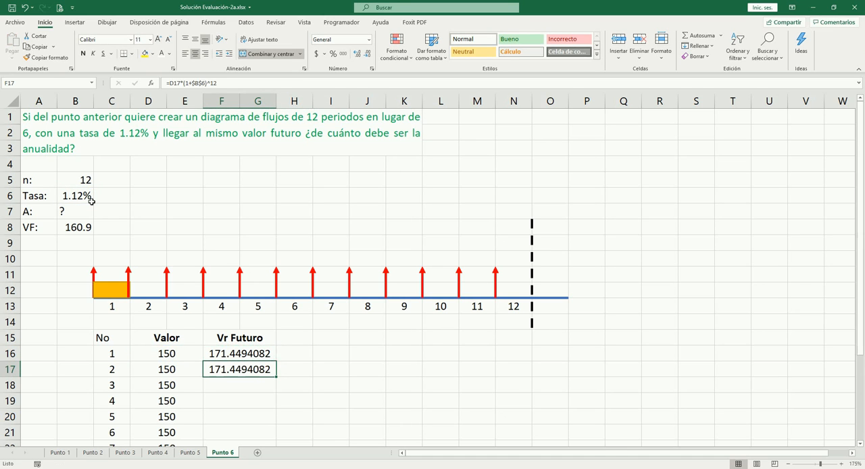
key(F2)
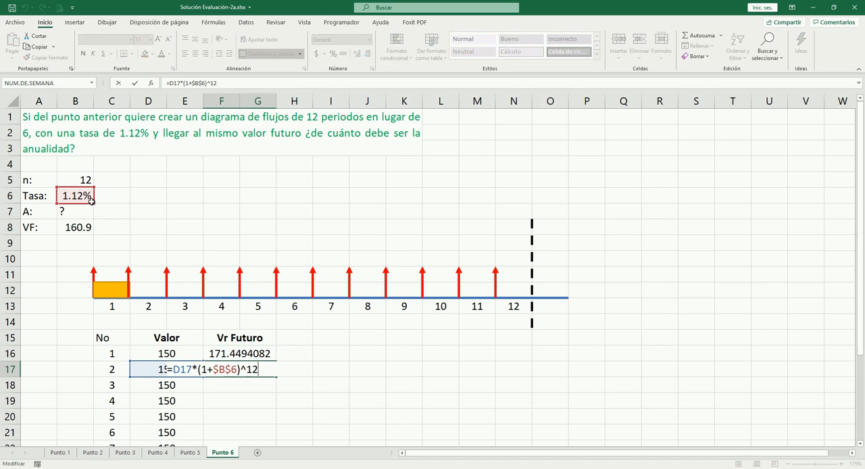
key(Left)
text(1)
key(Tab)
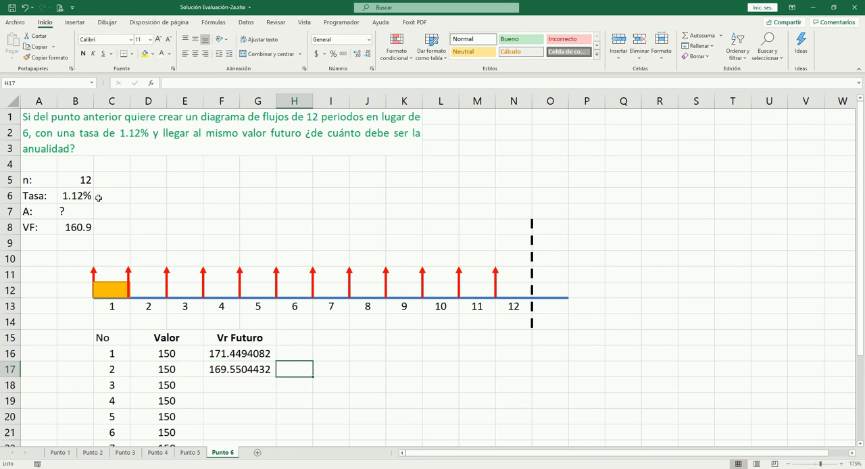
- Move the first two red arrows along the timeline to the dashed line
click(128, 272)
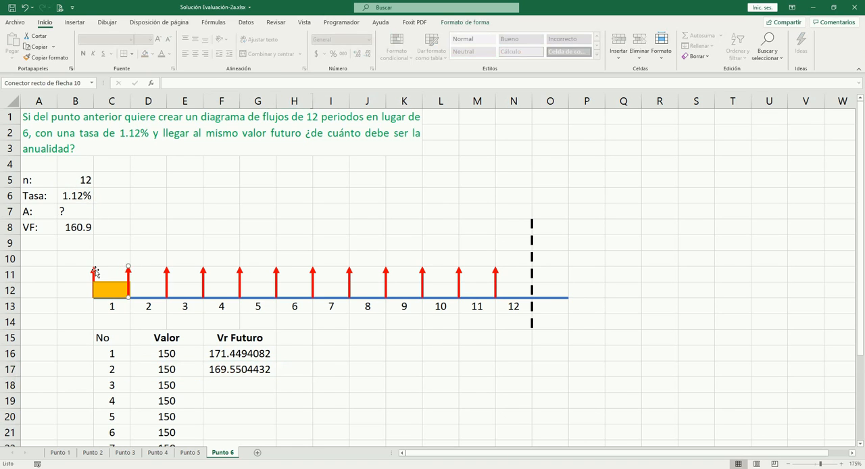
click(94, 271)
key(Right)
key(Right)
key(Right)
key(Right)
key(Right)
key(Right)
key(Right)
key(Right)
key(Right)
key(Right)
key(Right)
key(Right)
click(129, 273)
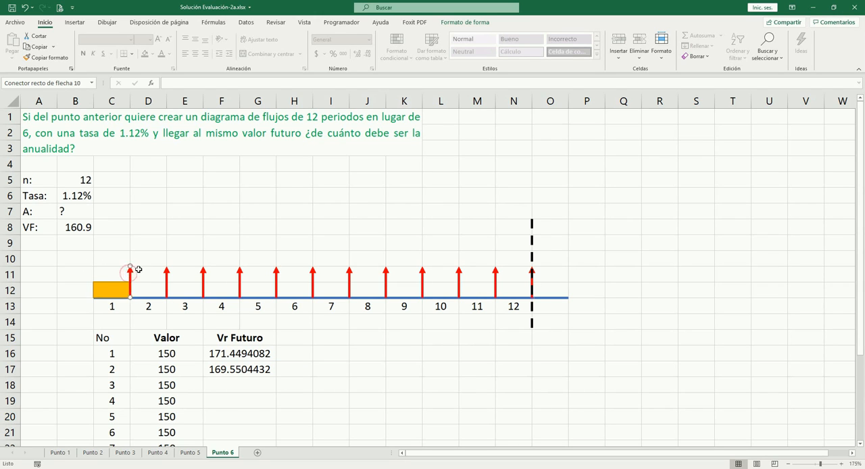
key(Right)
key(Right)
key(Right)
key(Right)
key(Right)
key(Right)
key(Right)
key(Right)
key(Right)
key(Right)
key(Right)
- Replace the exponent of the future value formula in F16 so it reads =D16*(1+$B$6)^(13-C16)
click(229, 354)
click(265, 369)
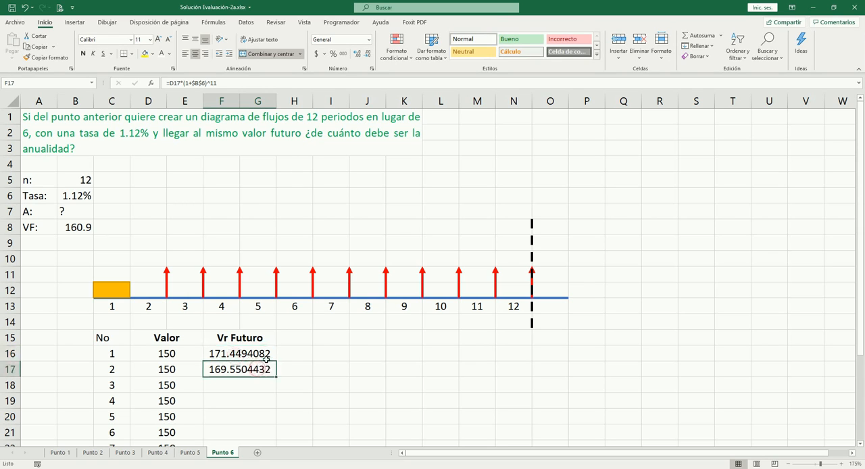
click(266, 356)
key(F2)
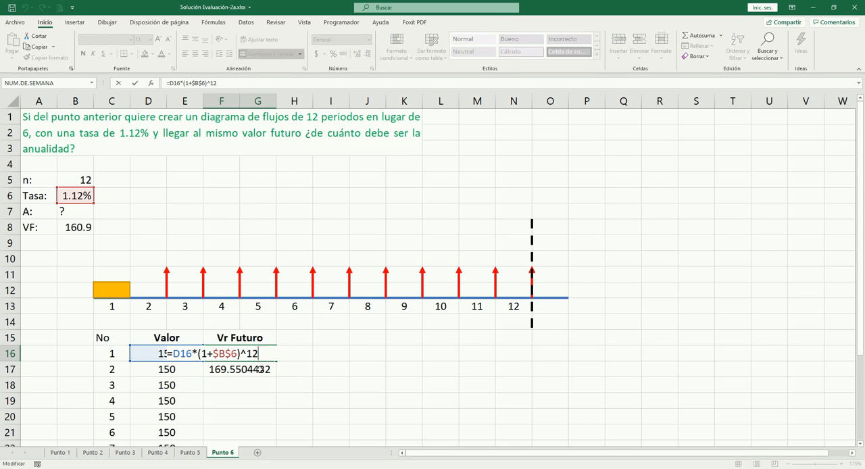
key(BackSpace)
key(BackSpace)
click(113, 354)
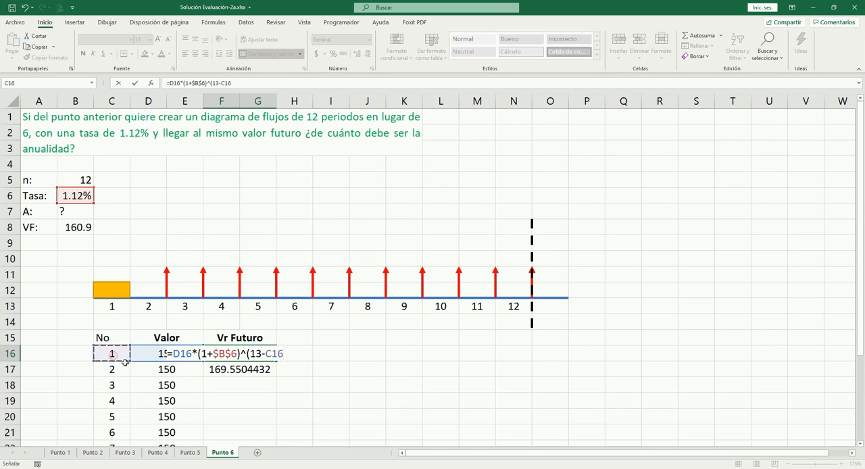
text())
key(Tab)
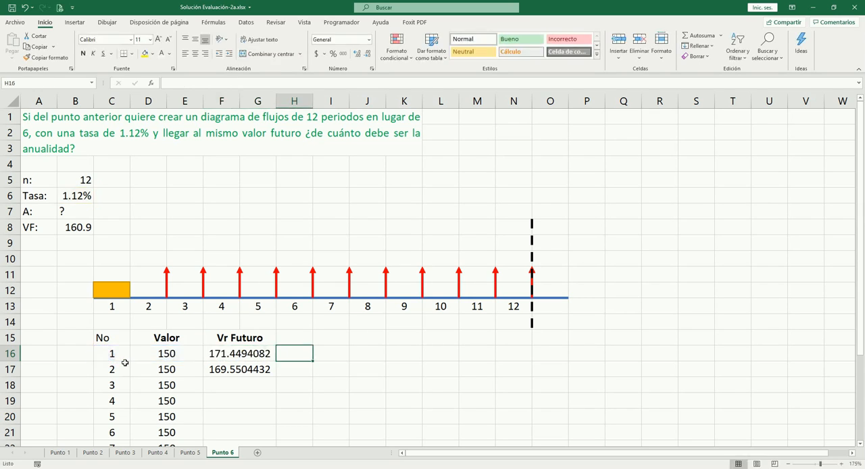
- Copy the formula from F16 to F17 and fill it down through period 12 in F27
key(Left)
key(ctrl+c)
key(Down)
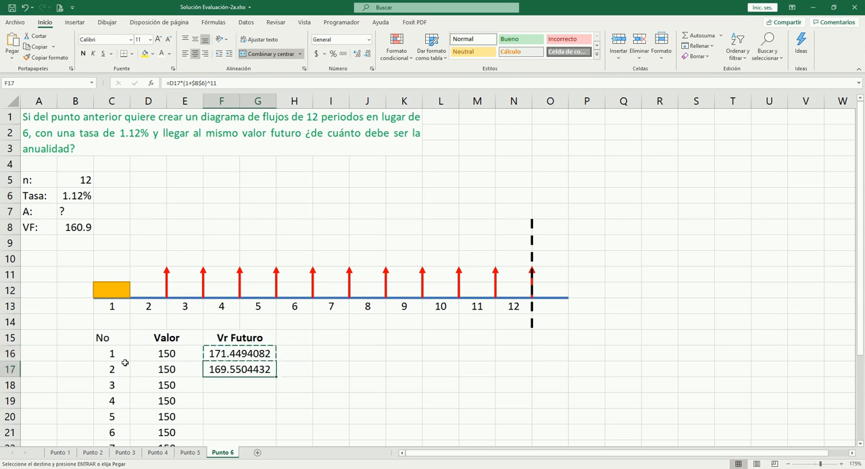
key(Return)
key(F2)
key(Left)
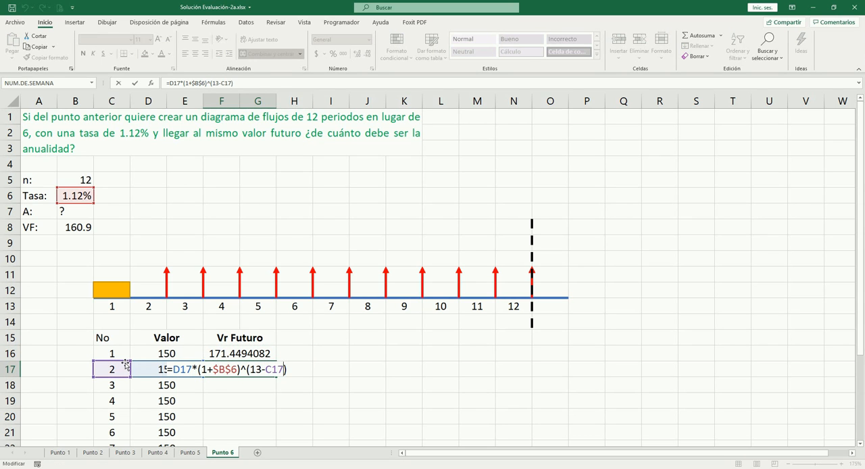
key(Escape)
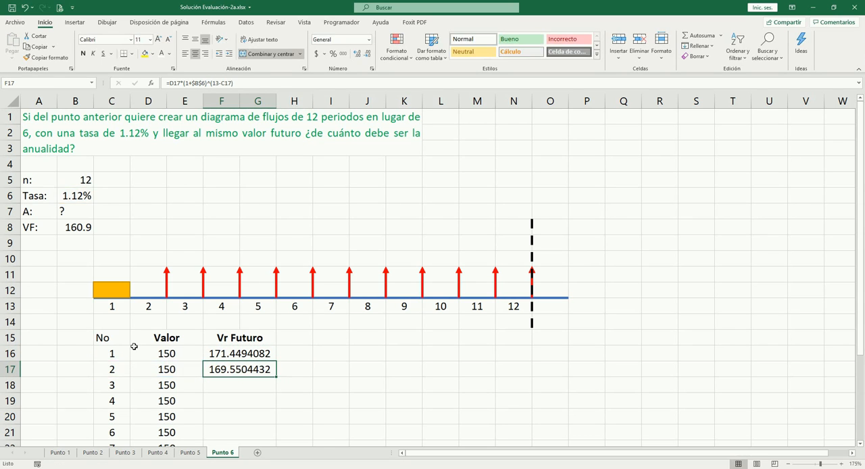
scroll(131, 346, down, 3)
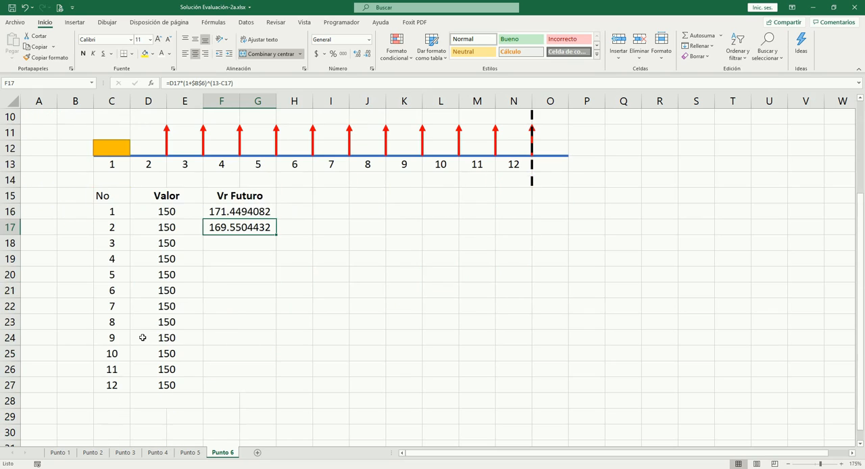
double_click(276, 233)
- Merge F28:G28 and format the Vr Futuro cells F16:F28 as right-aligned numbers with two decimals
drag(232, 397, 263, 400)
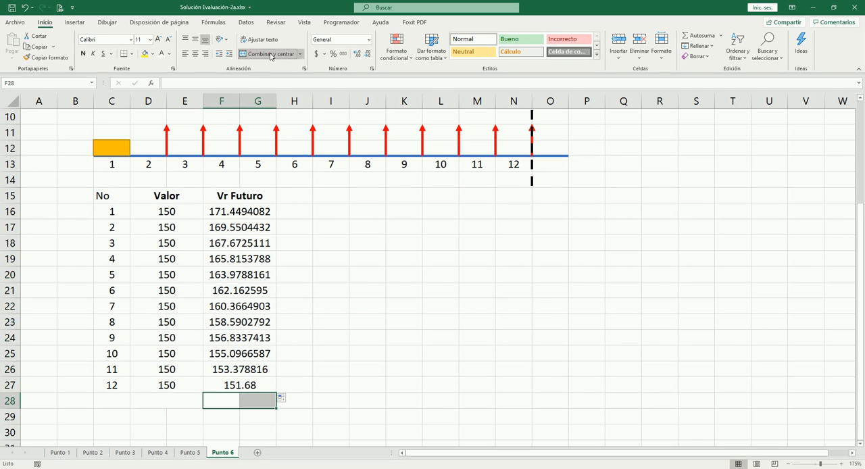
click(293, 55)
drag(250, 211, 246, 394)
key(ctrl+shift+1)
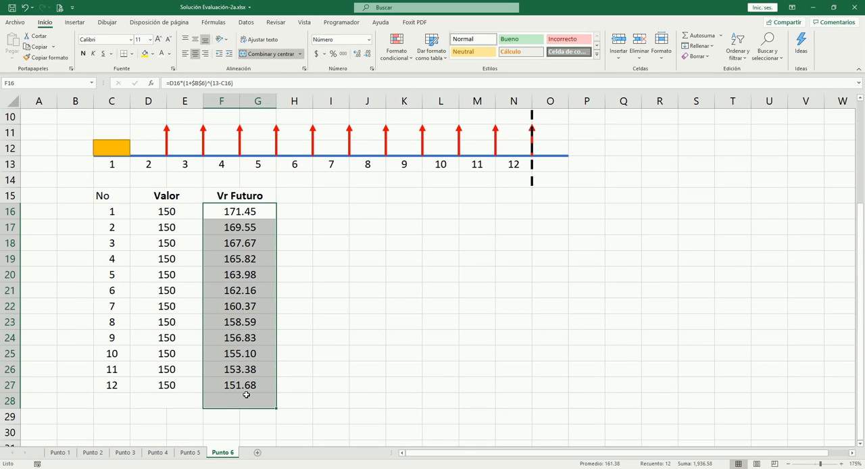
click(206, 54)
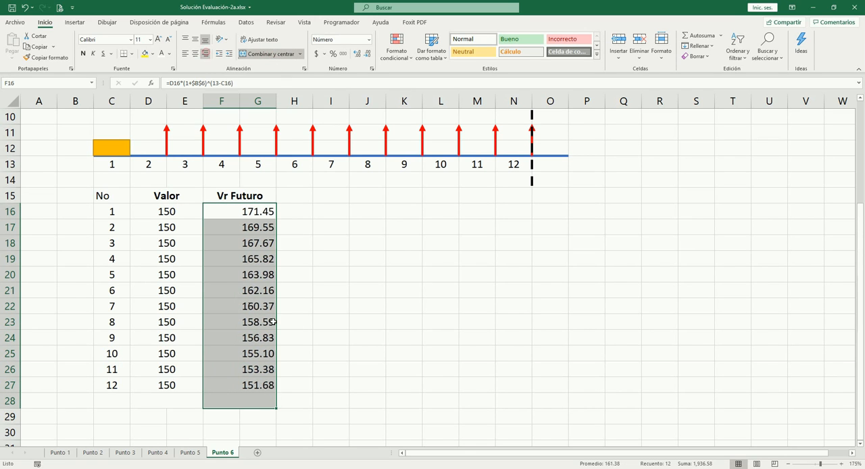
- Add a bottom border under F27 and total the Vr Futuro column in F28 with =SUMA(F16:G27)
click(248, 383)
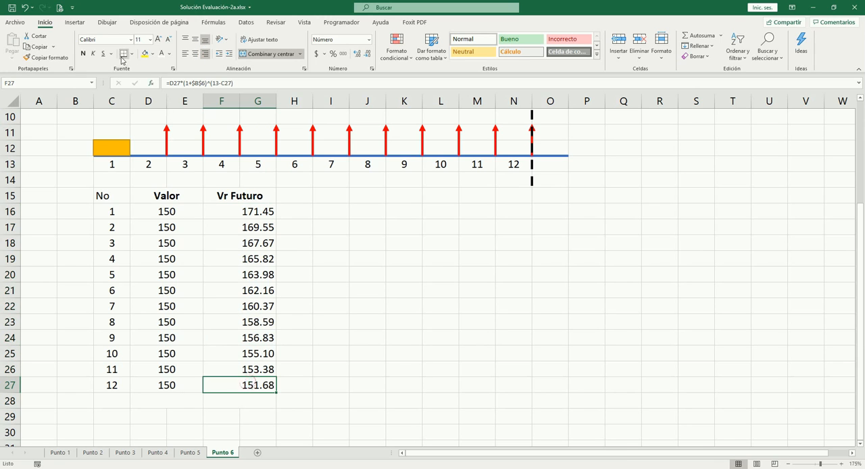
click(244, 398)
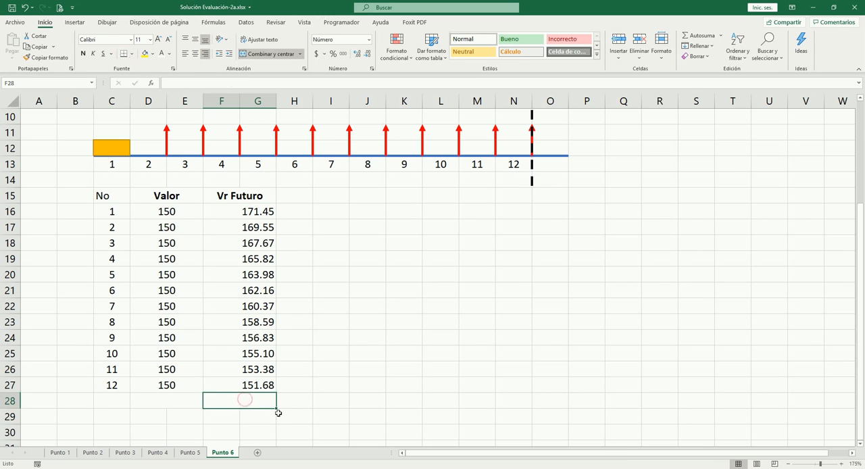
key(alt+=)
key(Tab)
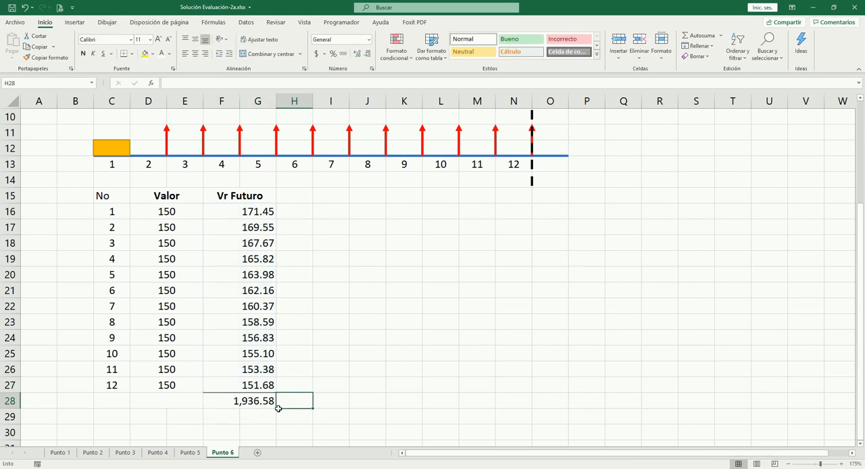
key(Left)
- Examine the target VF in B8, the period 1 Valor in D16 and the Vr Futuro total
scroll(141, 256, up, 3)
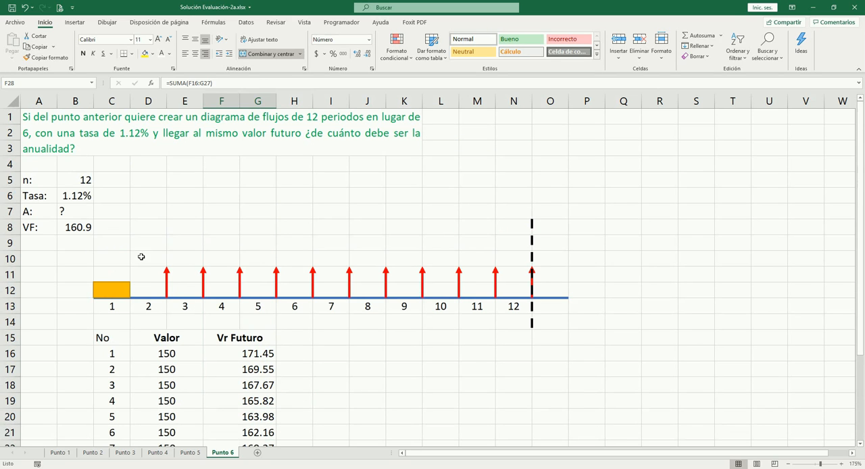
click(80, 227)
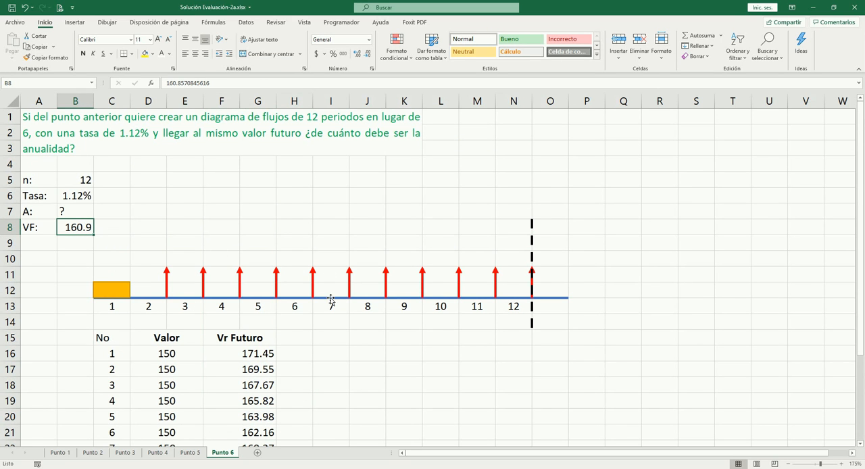
scroll(331, 300, down, 2)
click(173, 258)
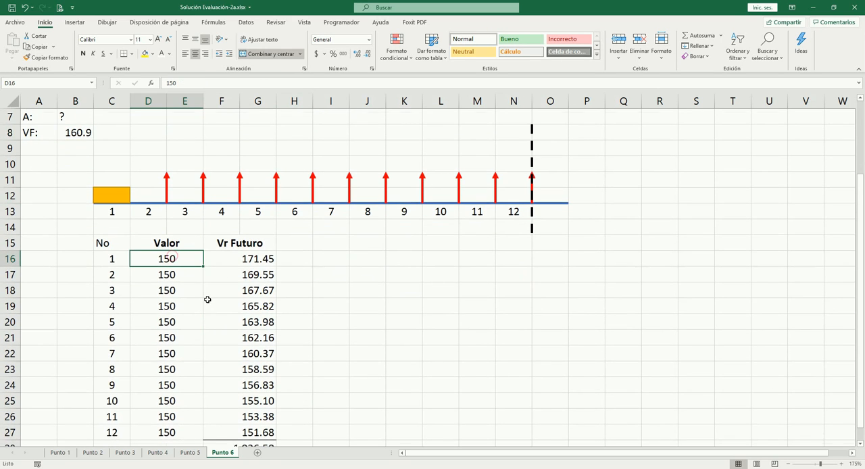
scroll(207, 299, down, 3)
scroll(208, 300, up, 5)
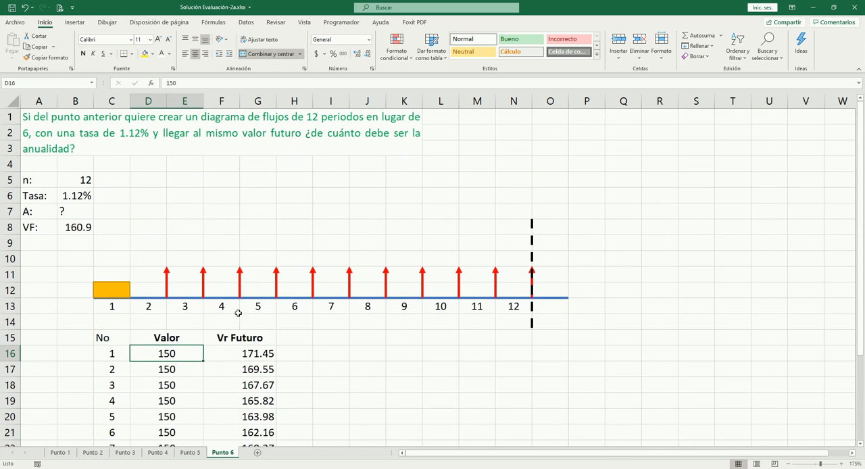
scroll(406, 299, down, 4)
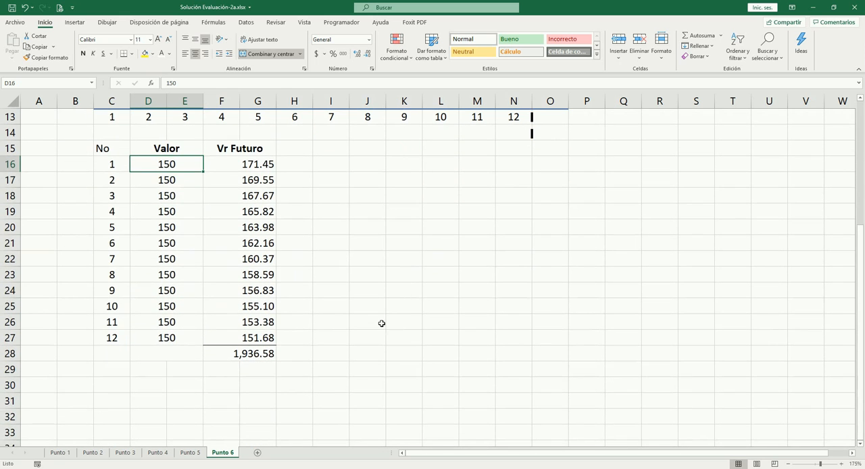
click(240, 354)
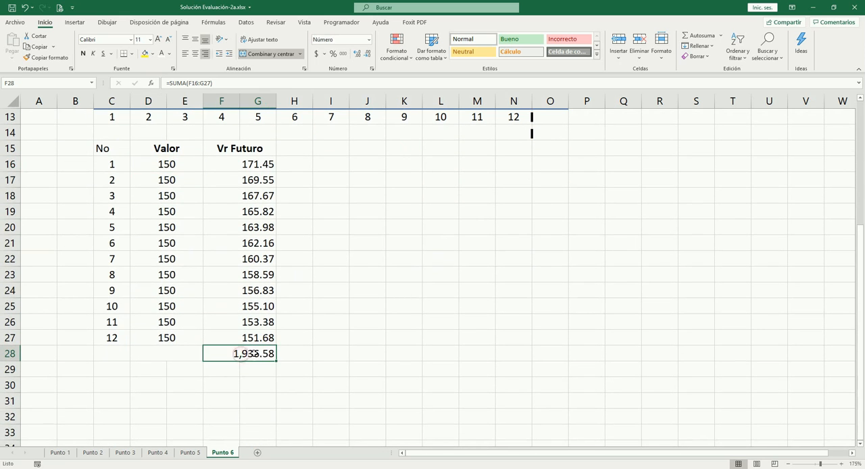
click(247, 23)
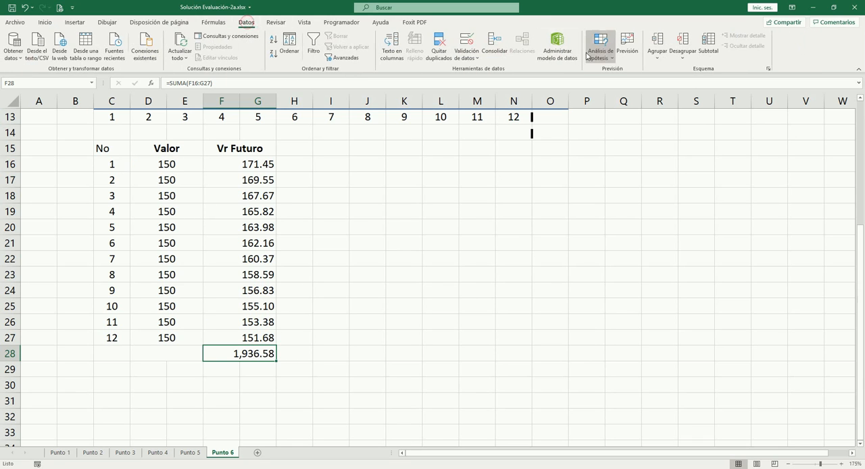
click(606, 55)
click(623, 83)
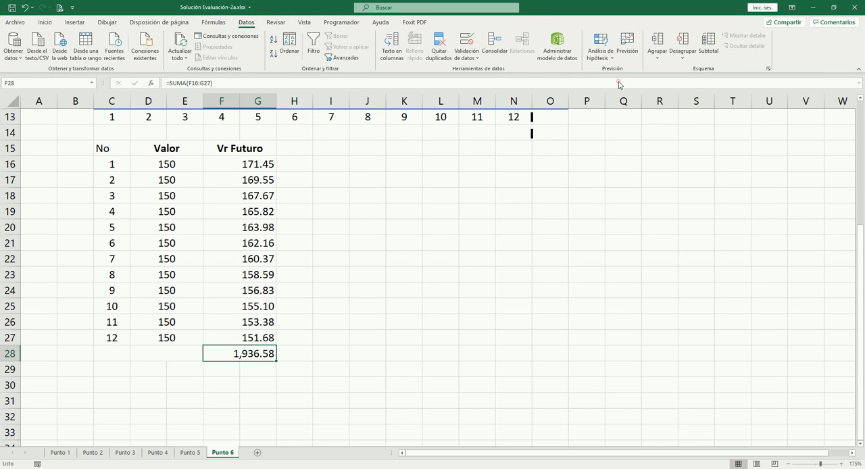
click(477, 211)
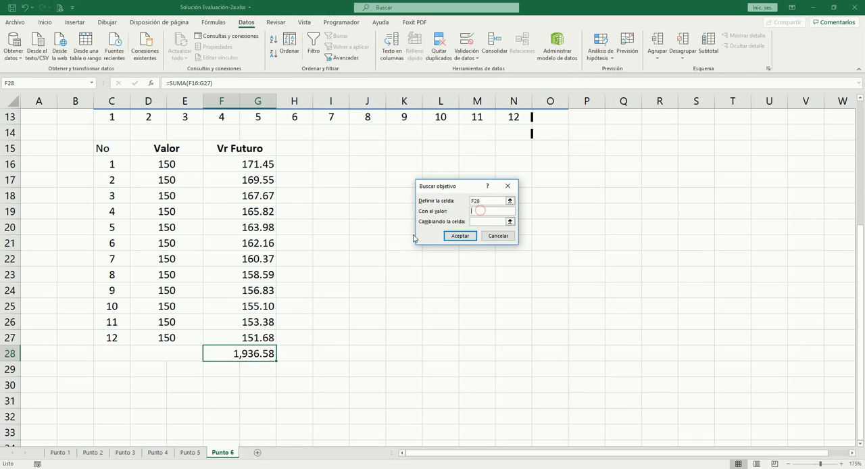
drag(449, 186, 344, 190)
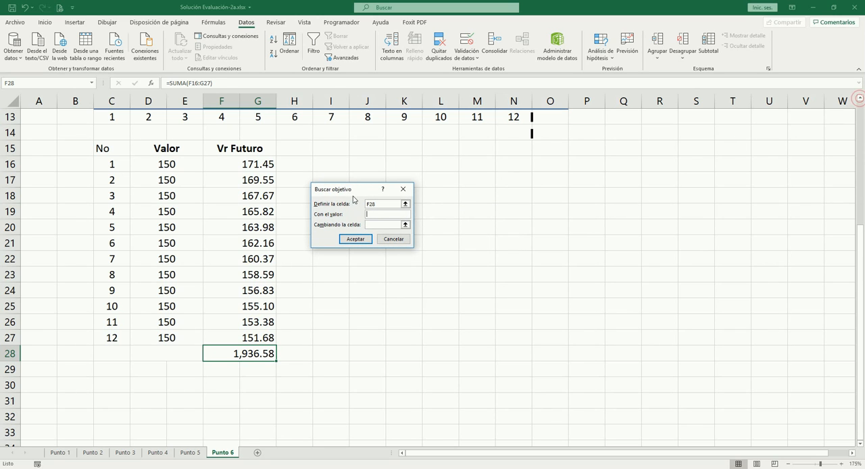
drag(349, 192, 247, 167)
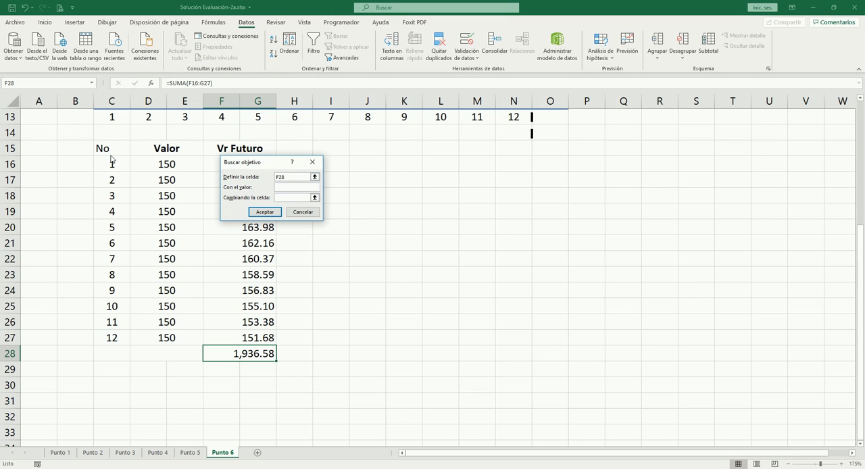
key(Escape)
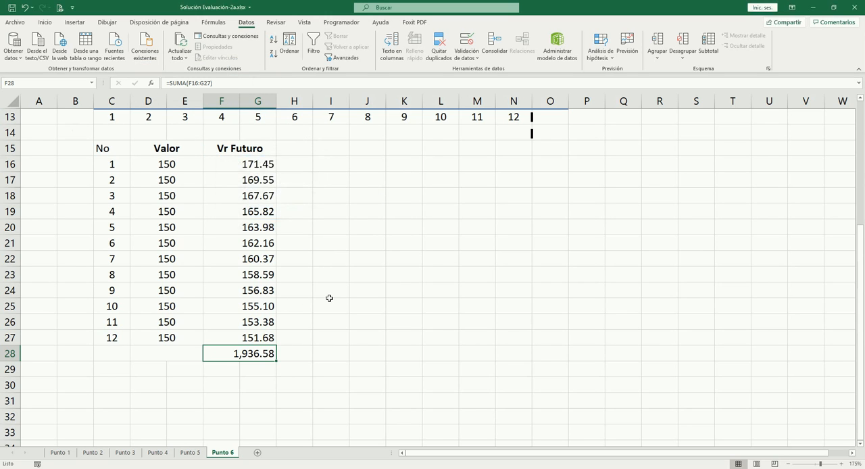
- Merge and center B8:C8 so the VF value is shown with more decimals
scroll(330, 300, up, 2)
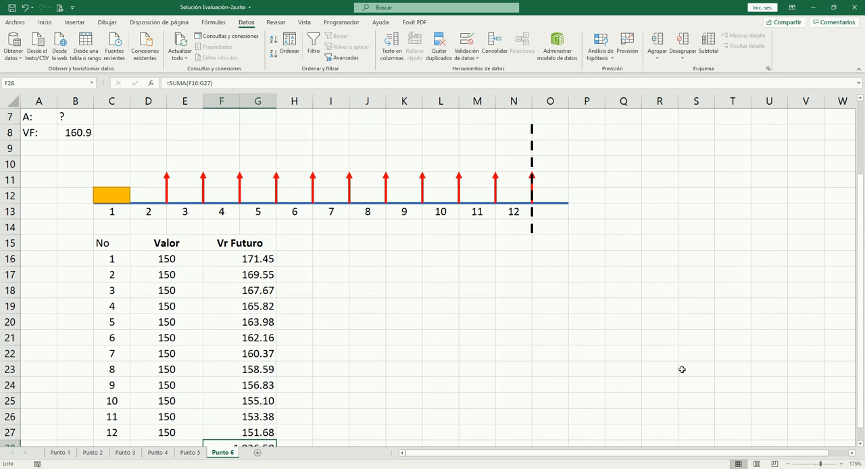
click(860, 444)
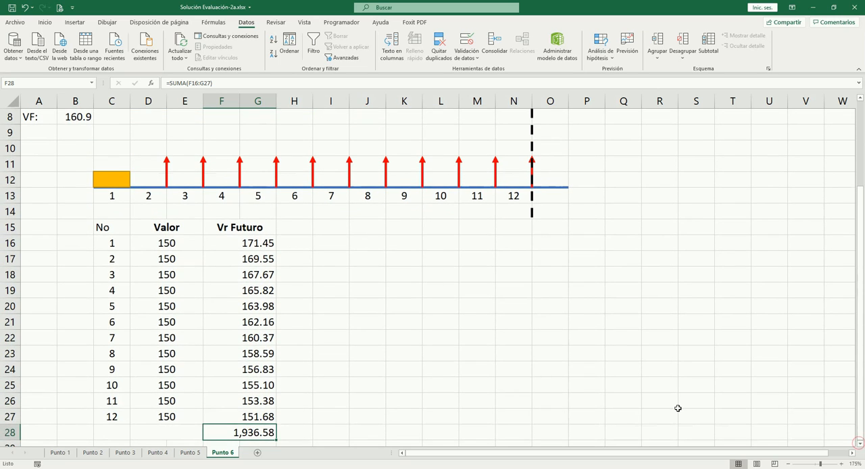
click(83, 118)
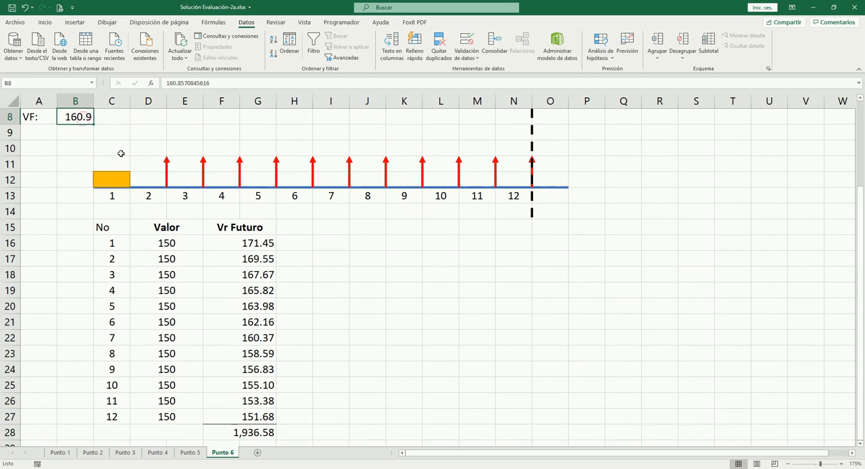
key(shift+Right)
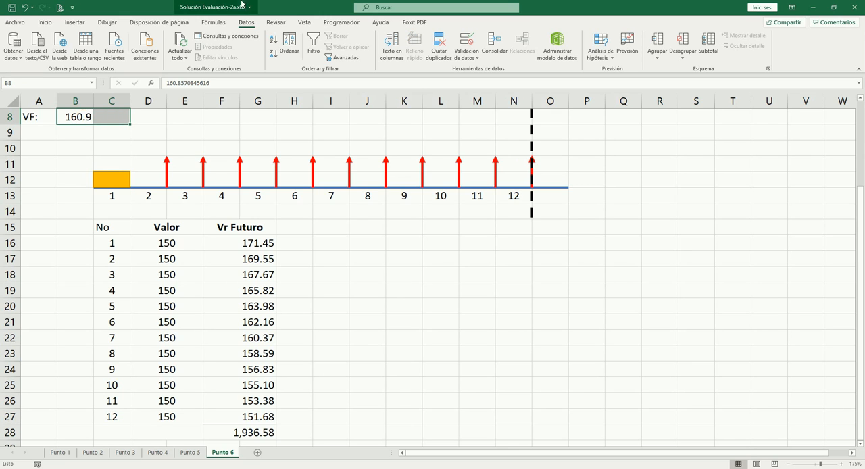
click(45, 22)
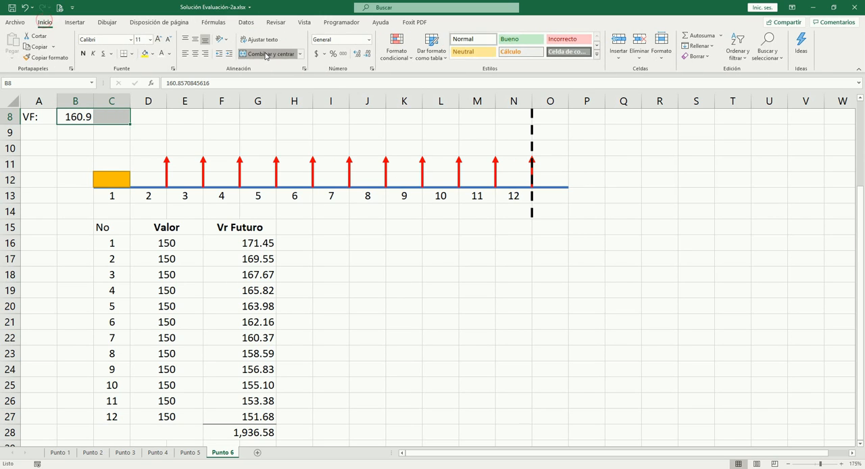
click(269, 54)
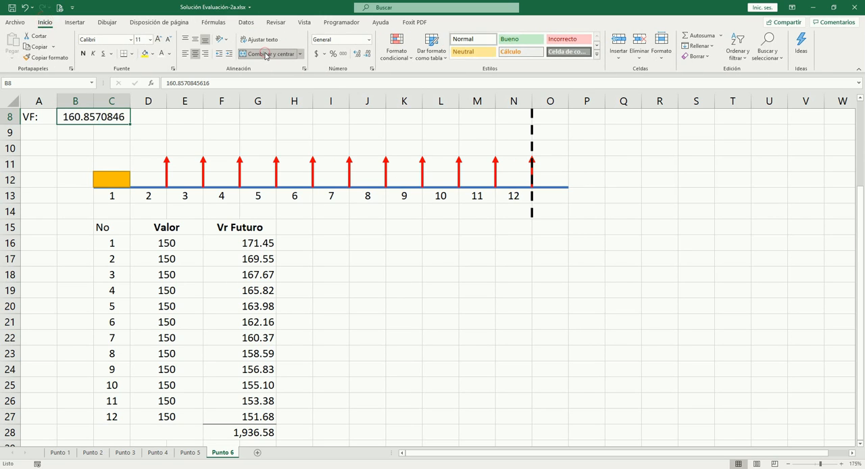
- Run Goal Seek to bring the Vr Futuro total in F28 to 160.8570846 by changing the first Valor in D16
click(248, 429)
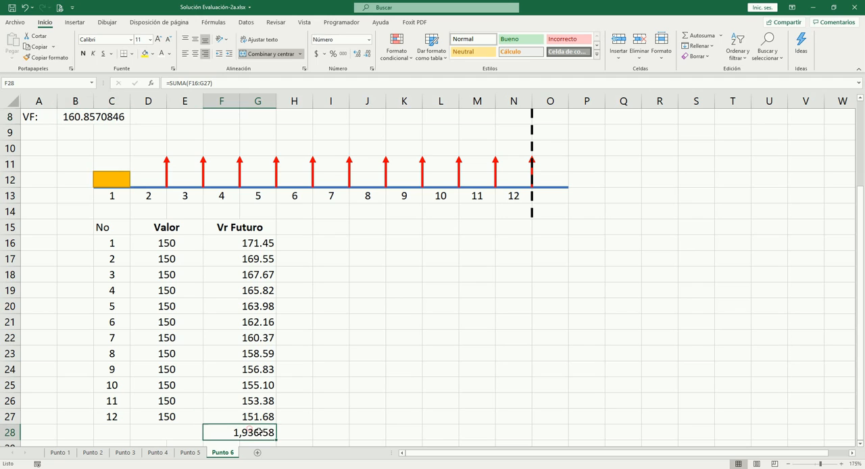
click(246, 22)
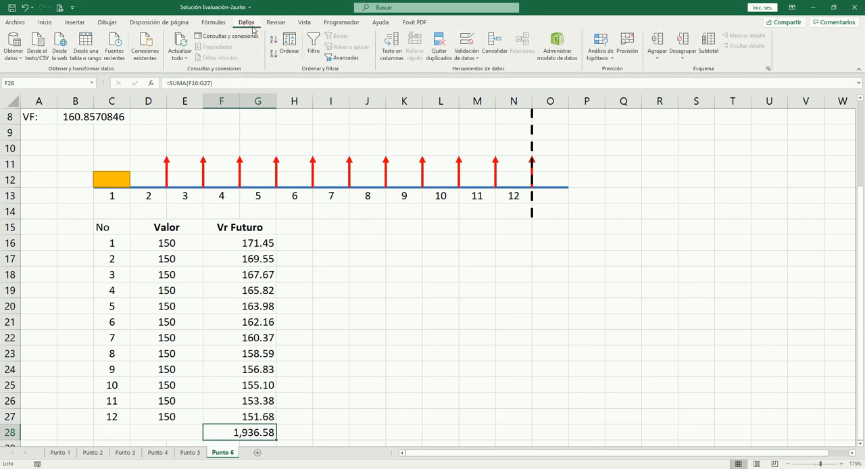
click(608, 52)
click(620, 83)
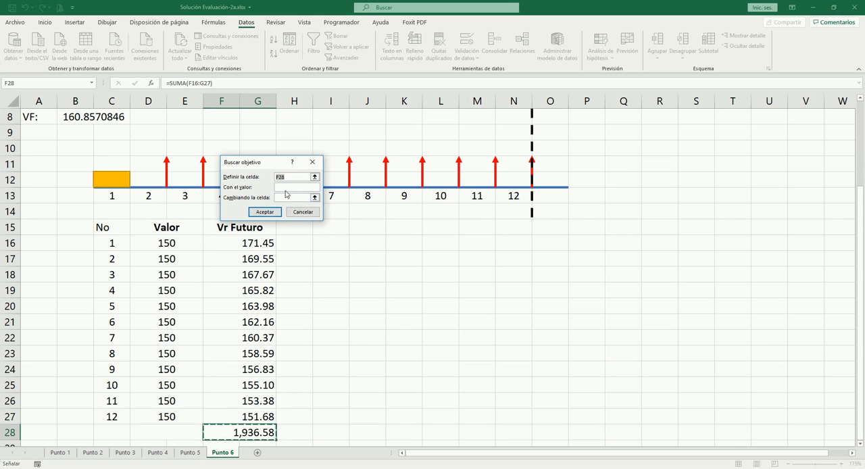
click(286, 187)
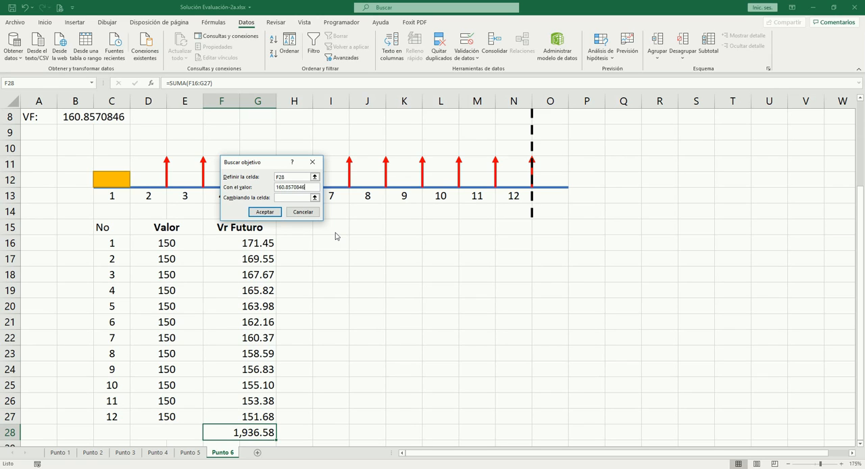
click(287, 198)
click(170, 241)
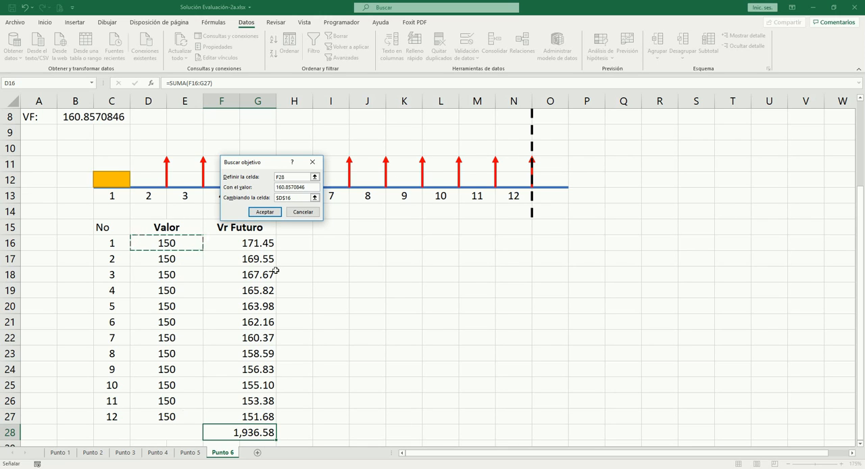
click(265, 212)
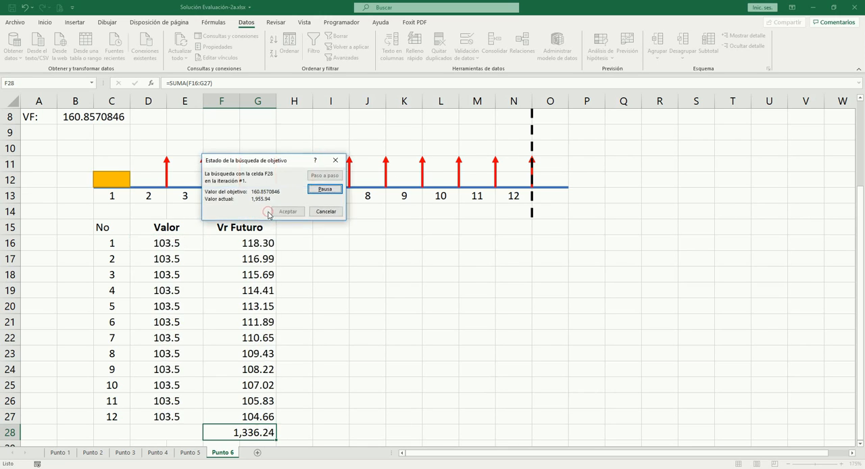
click(288, 212)
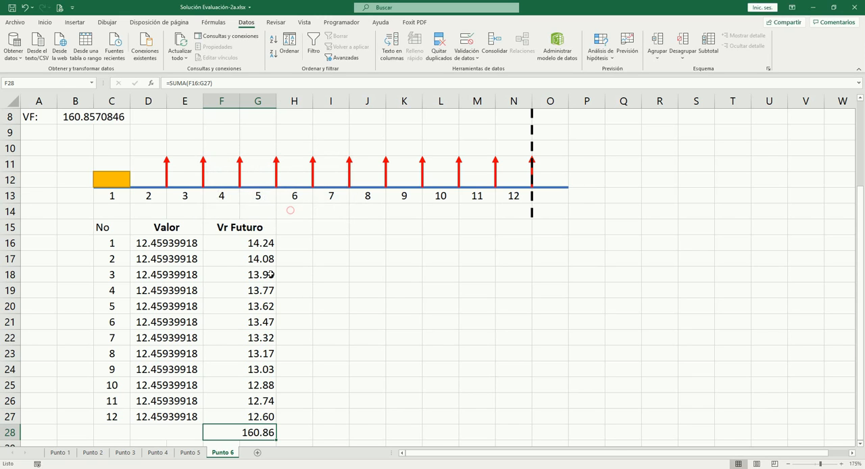
- Format the Valor cells D16:D27 as numbers with two decimals
click(200, 249)
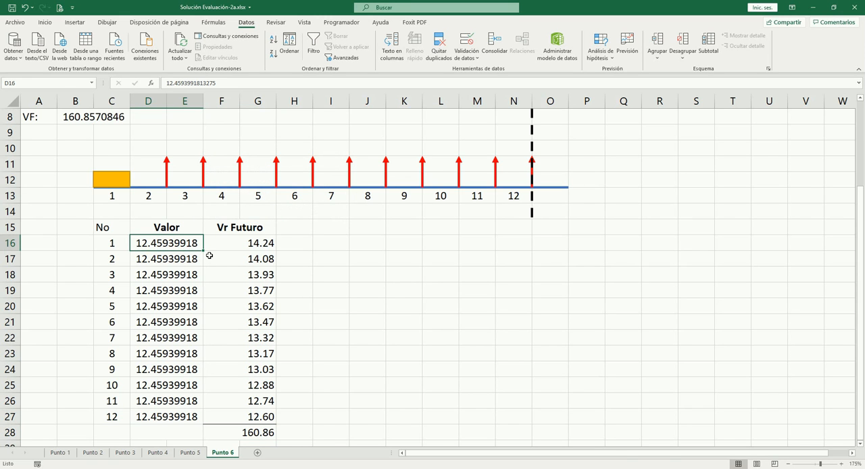
key(ctrl+shift+Down)
key(ctrl+shift+1)
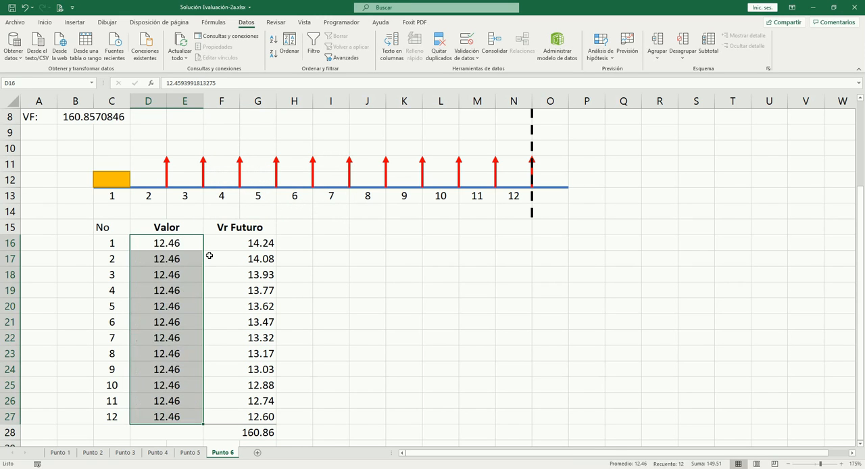
click(342, 272)
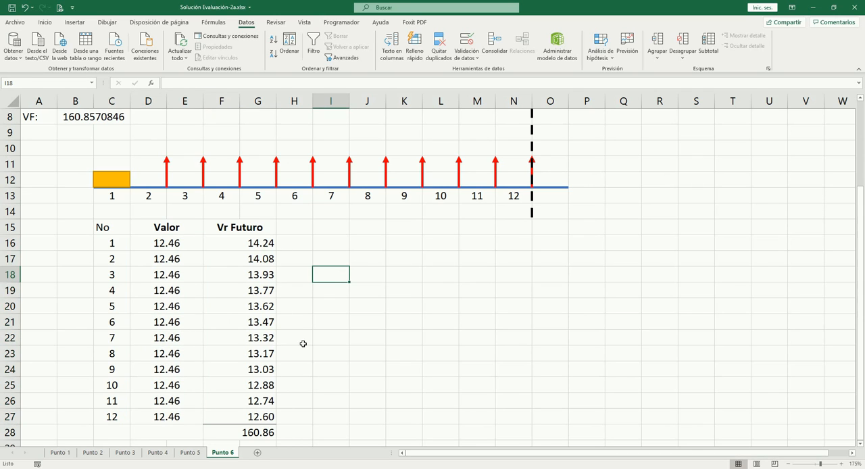
click(175, 244)
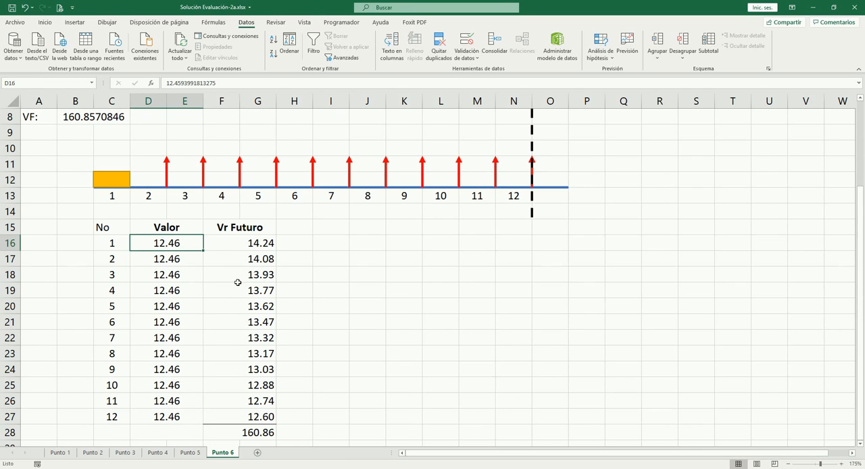
- Shift the first four red arrows of the cash-flow diagram to the right along the timeline, over the other arrows
scroll(218, 170, up, 2)
scroll(286, 273, down, 3)
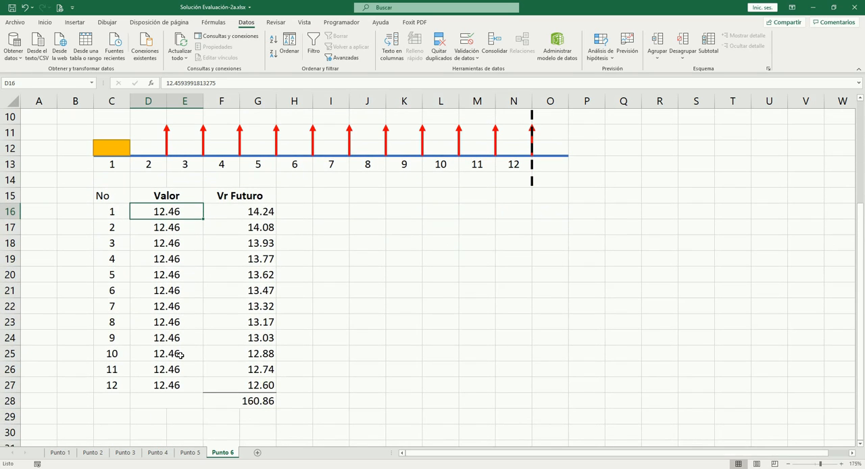
scroll(194, 274, up, 3)
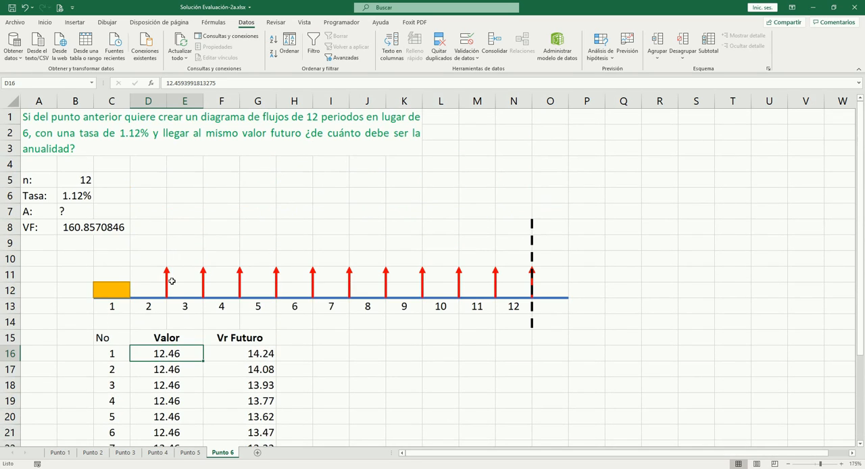
click(170, 281)
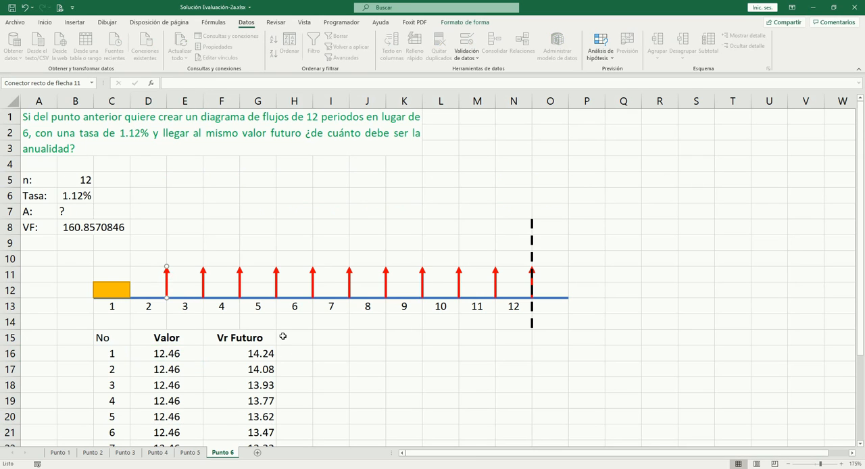
key(Right)
key(Right)
key(Right)
key(Right)
key(Right)
key(Right)
key(Right)
key(Right)
click(204, 286)
key(Right)
key(Right)
key(Right)
key(Right)
key(Right)
key(Right)
key(Right)
key(Right)
key(Right)
key(Right)
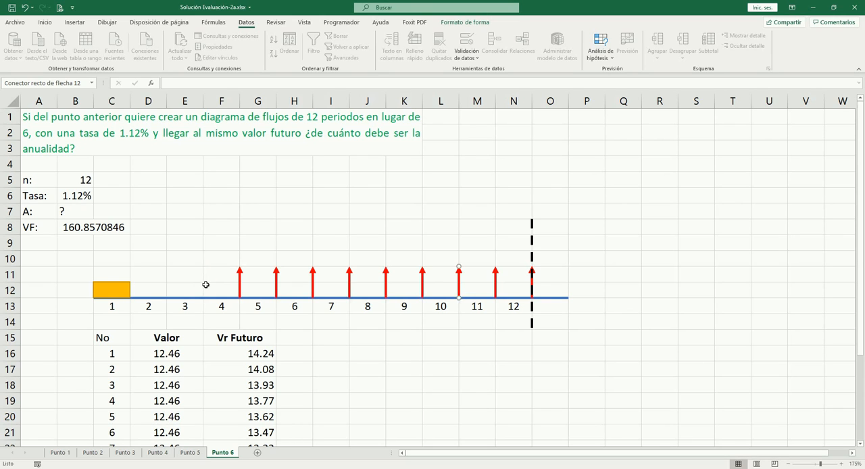
key(Left)
click(241, 284)
key(Right)
key(Right)
key(Right)
key(Right)
key(Right)
key(Right)
key(Right)
key(Right)
key(Right)
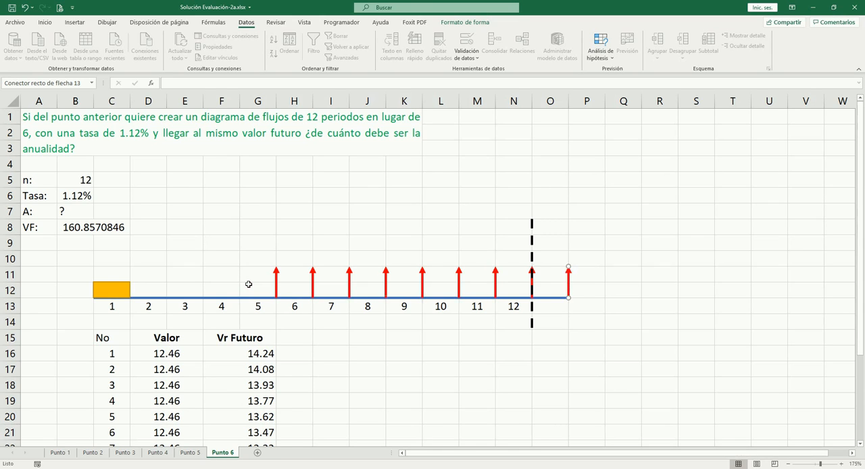
key(Left)
click(276, 279)
key(Right)
key(Right)
key(Right)
key(Right)
key(Right)
key(Right)
key(Right)
key(Right)
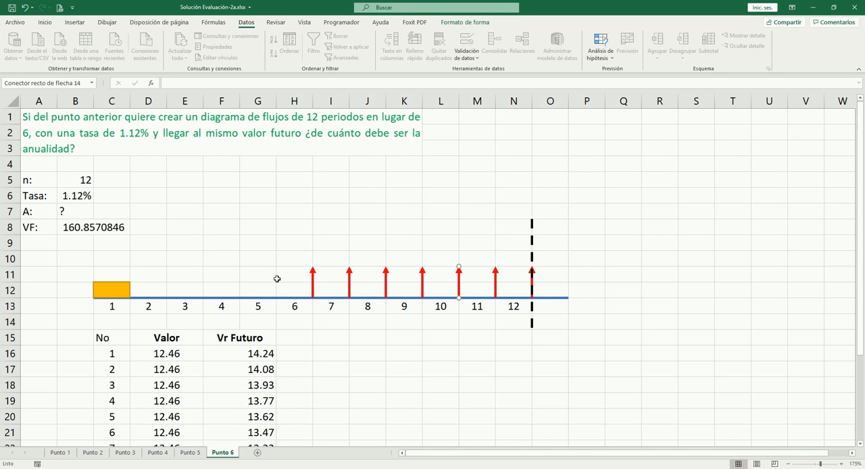
key(Left)
- Place the equation VF = A(1+ip)[((1+ip)^n − 1)/ip] above the timeline and merge and center E9:F9
click(245, 200)
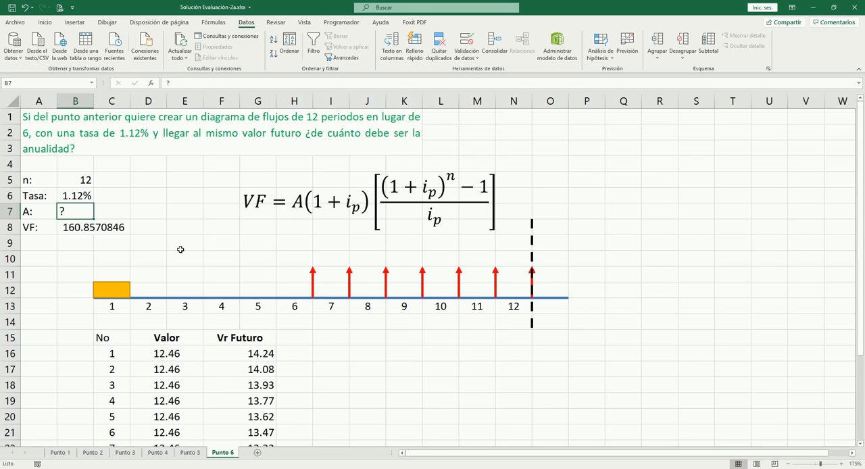
click(180, 245)
key(shift+Right)
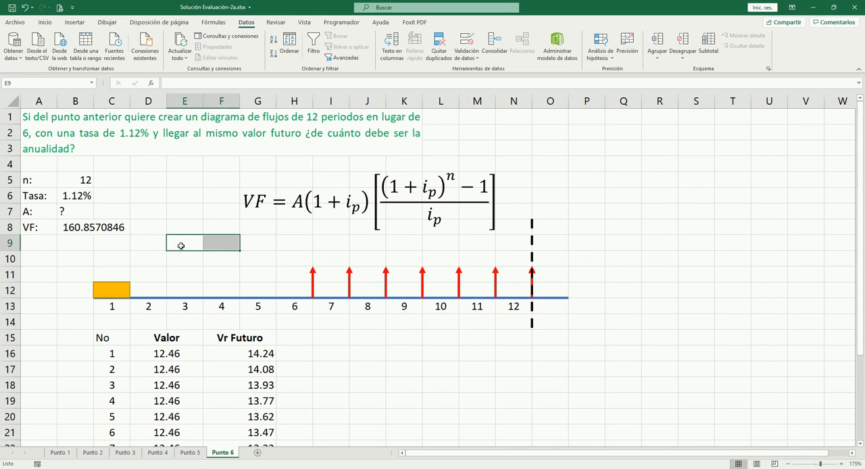
click(45, 23)
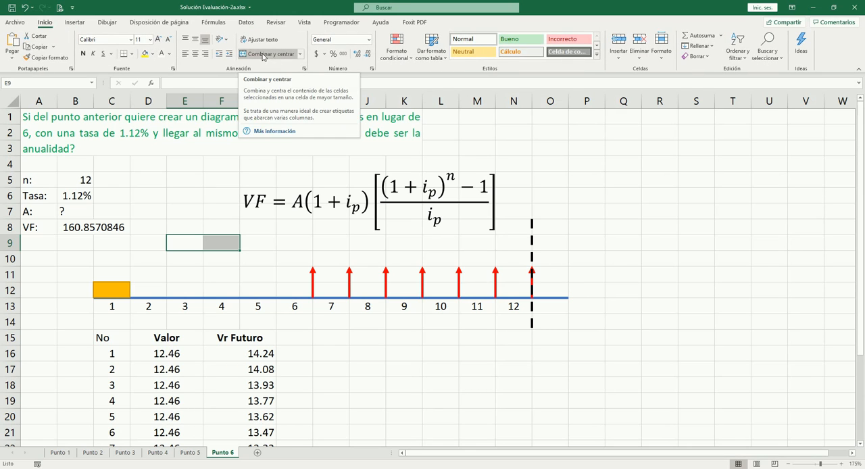
click(263, 56)
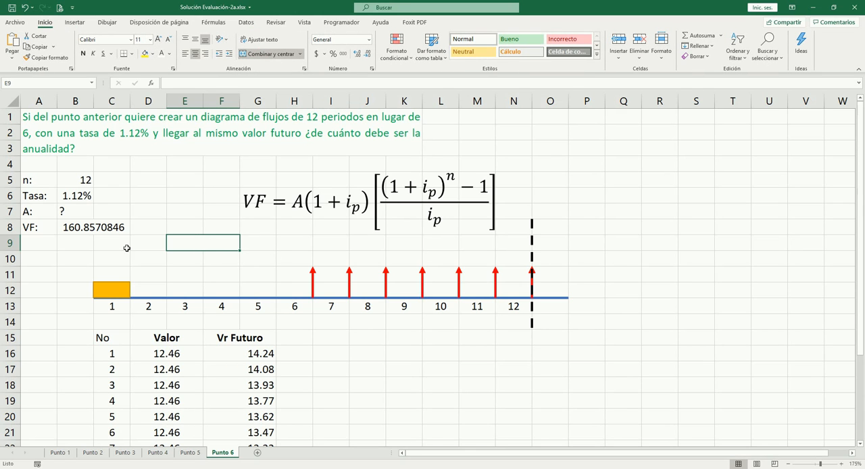
- Replace the question mark for the annuity A in B7 with a trial value of 120
click(74, 211)
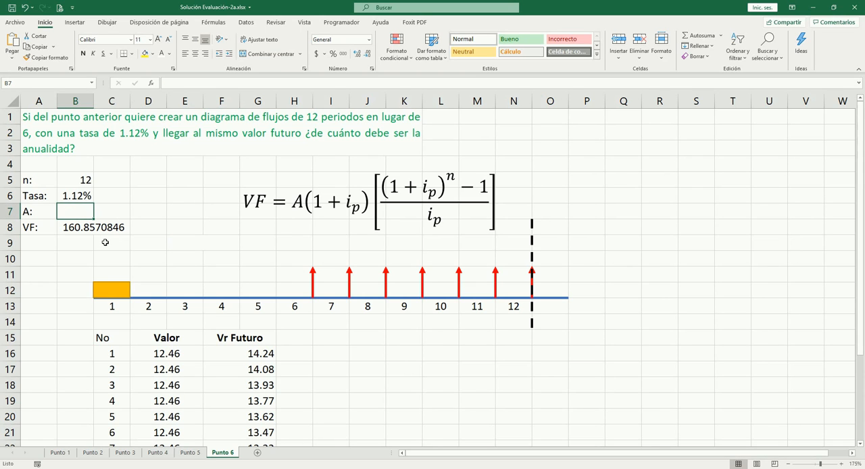
key(Right)
key(Right)
key(Right)
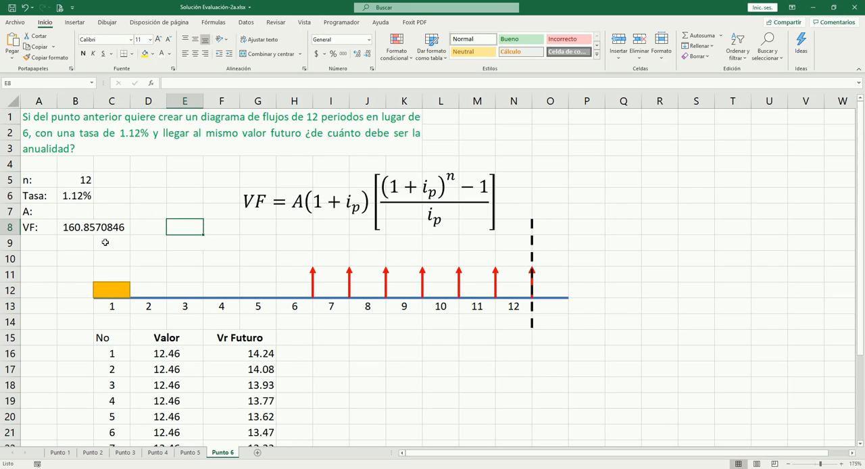
key(Down)
key(Down)
key(Left)
key(Up)
key(Left)
key(Up)
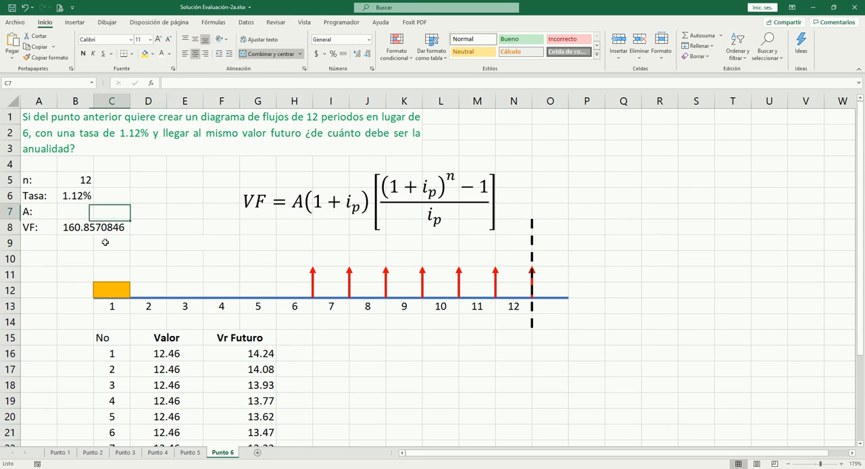
key(Left)
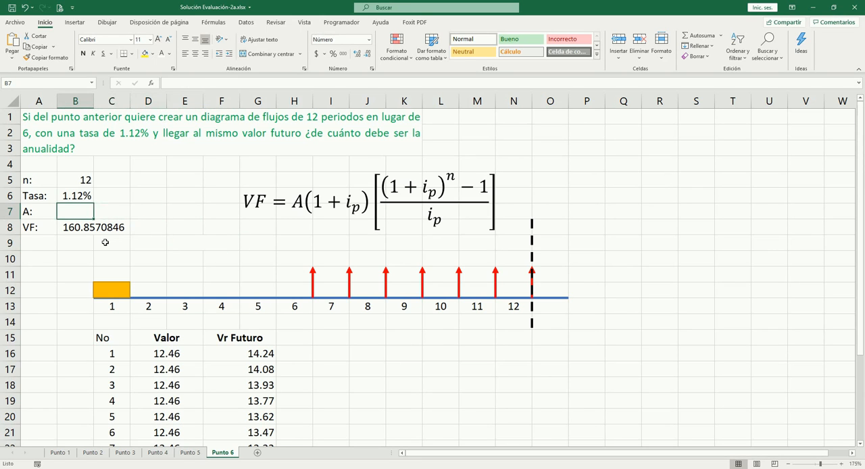
text(120)
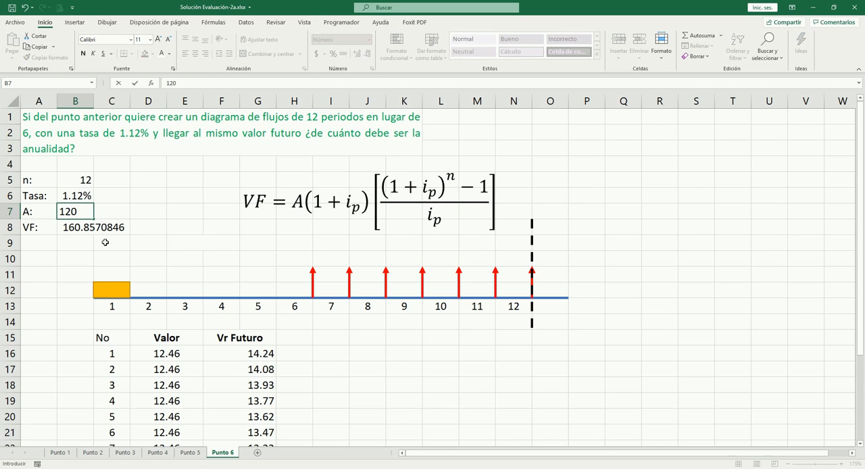
key(Right)
key(Down)
key(Right)
key(Down)
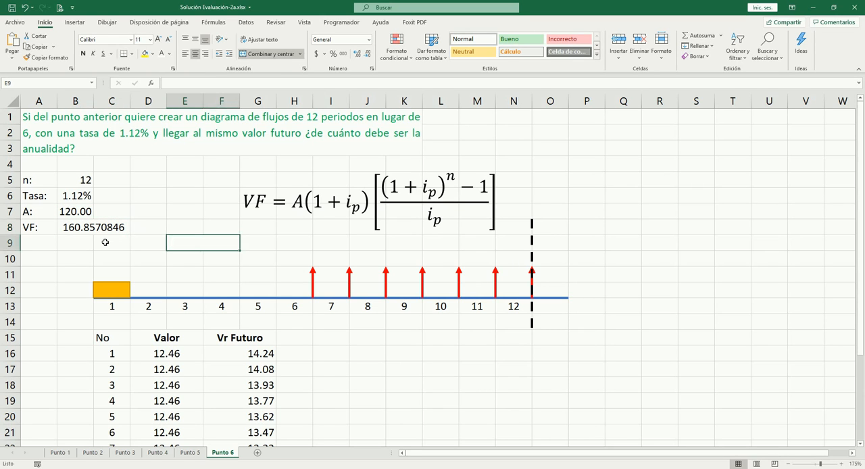
click(75, 213)
- Enter the future value formula =B7*(1+B6)*((1+B6)^B5-1)/B6 in the merged cell E9
click(199, 240)
text(=)
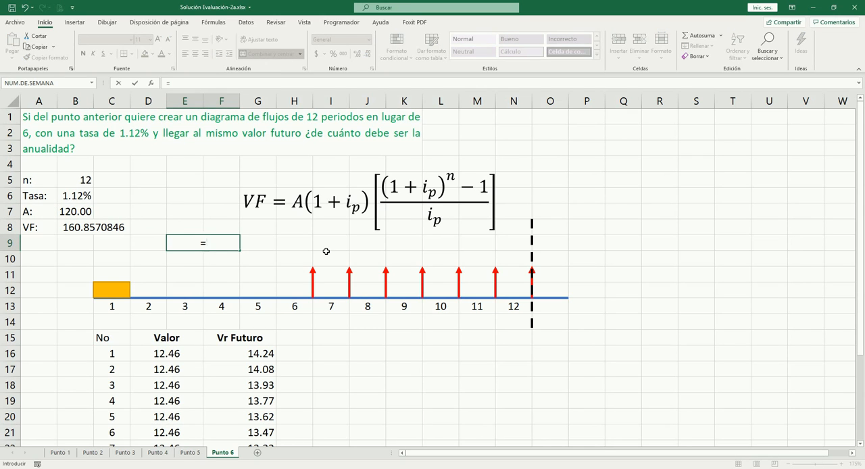
key(Up)
key(Up)
key(Left)
key(Left)
key(Left)
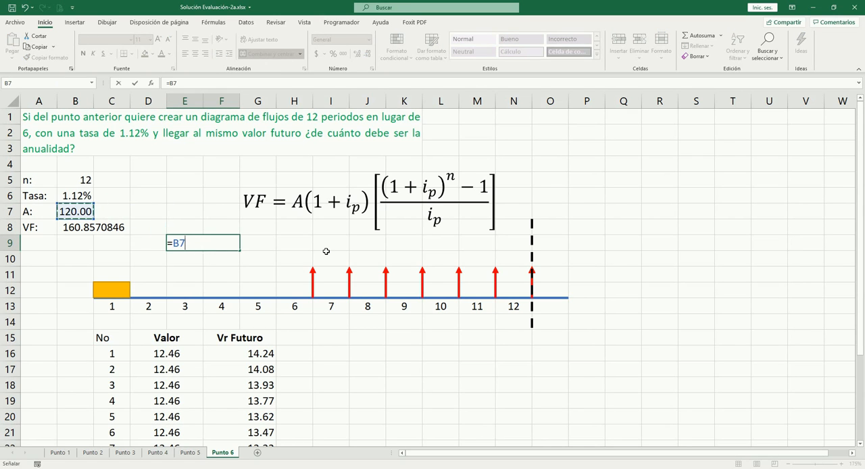
text(*)
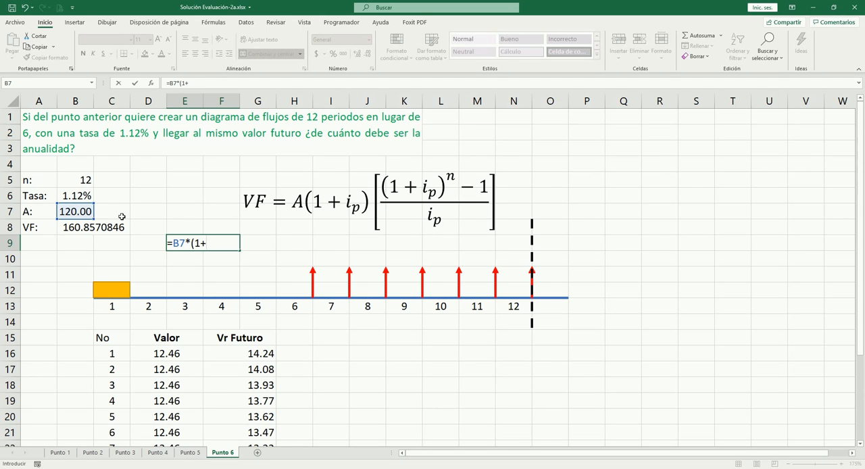
click(80, 197)
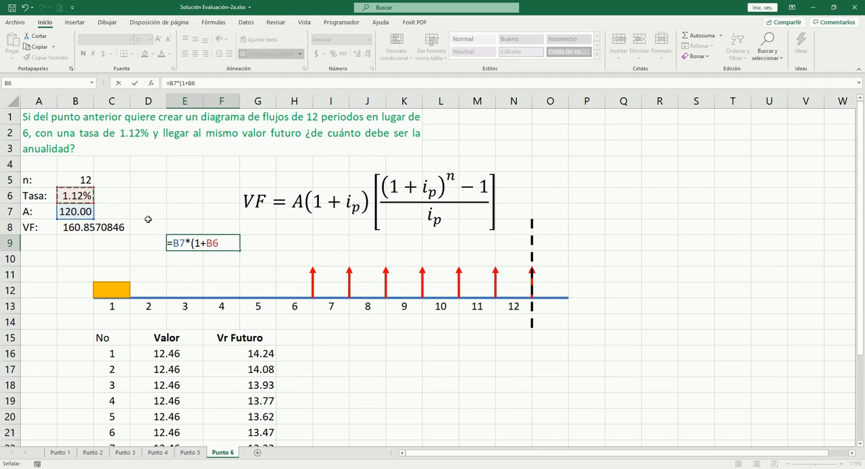
text()*(()
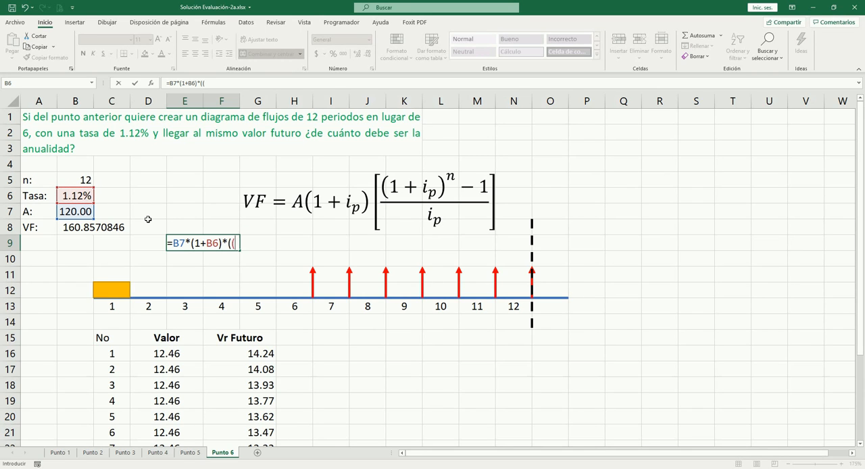
text(1+)
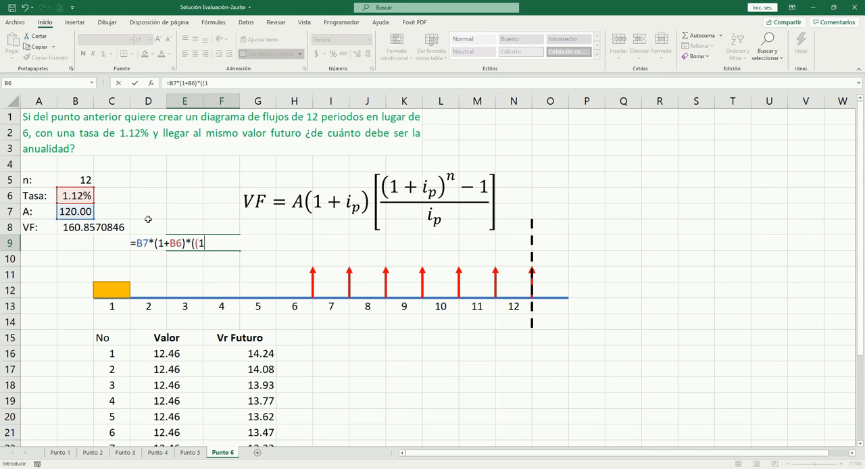
click(88, 198)
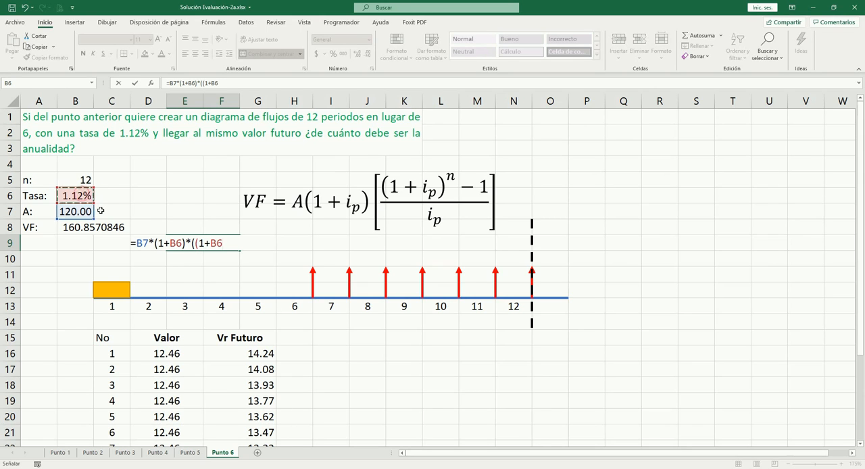
text())
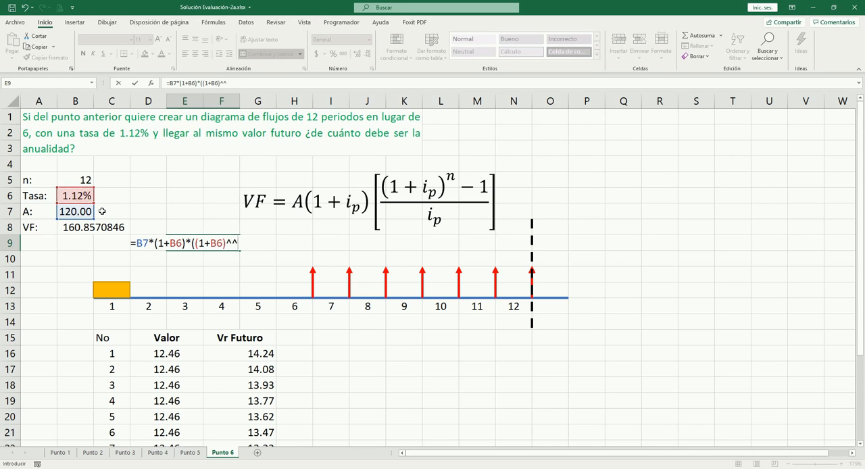
text(^)
click(91, 181)
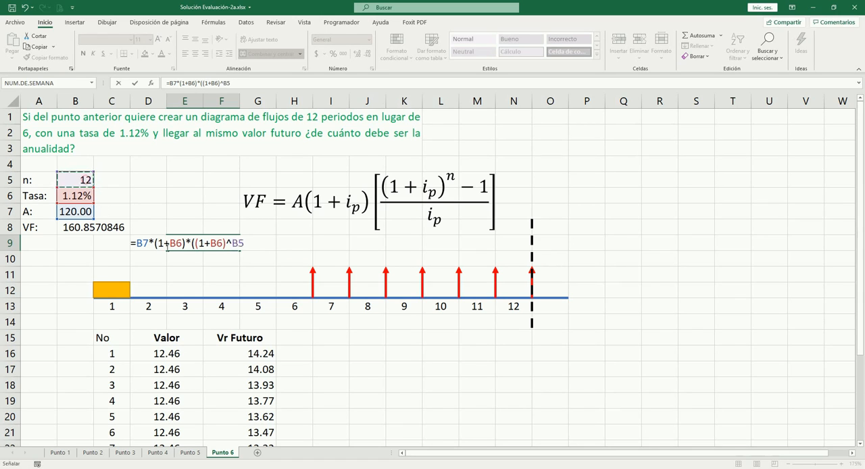
text(-1)/)
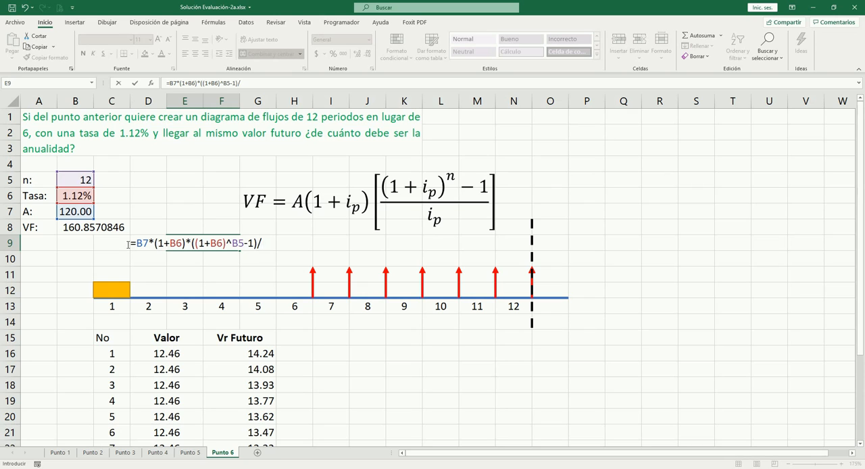
click(83, 195)
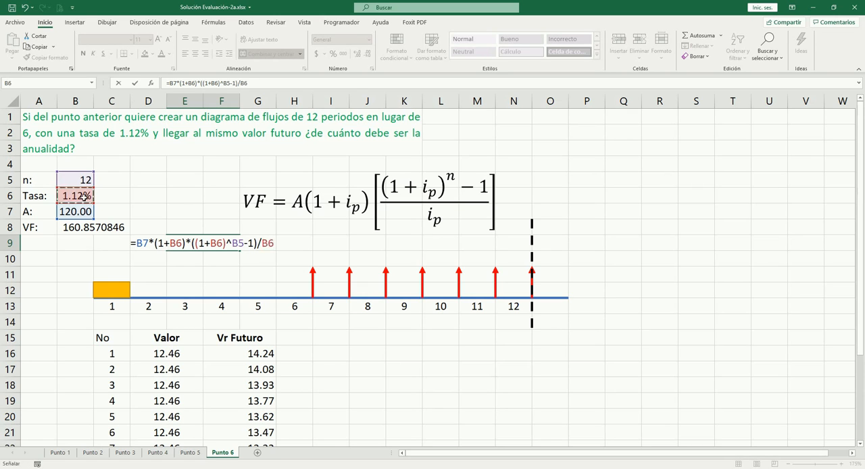
key(Tab)
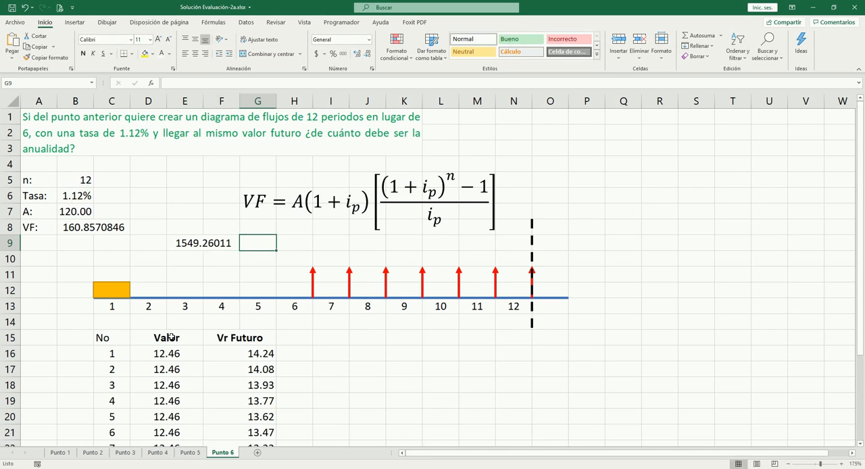
- Run Goal Seek to bring E9 to 160.8570846 by changing the annuity in B7, and keep the solution
key(Left)
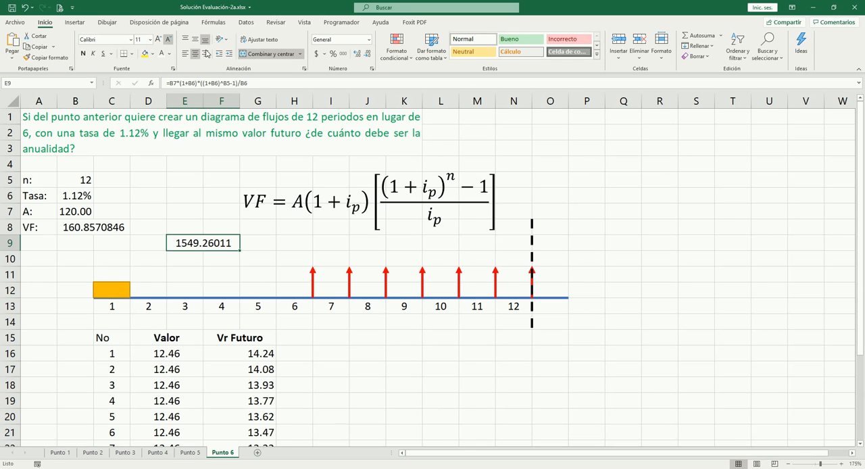
click(245, 24)
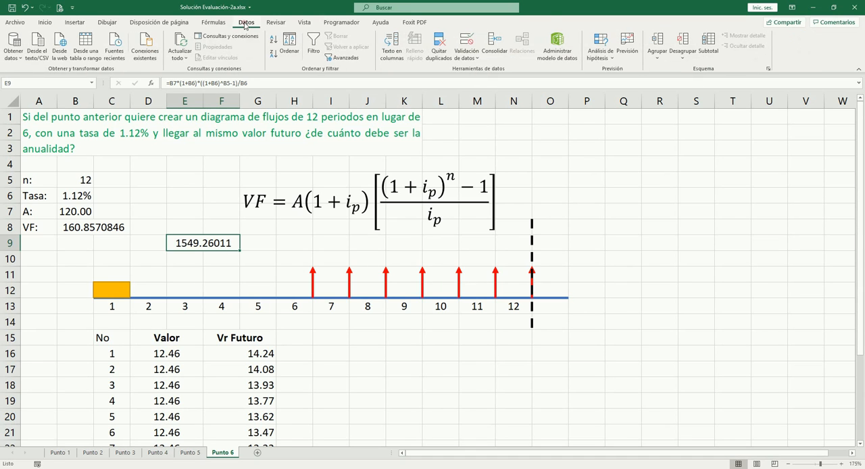
click(600, 53)
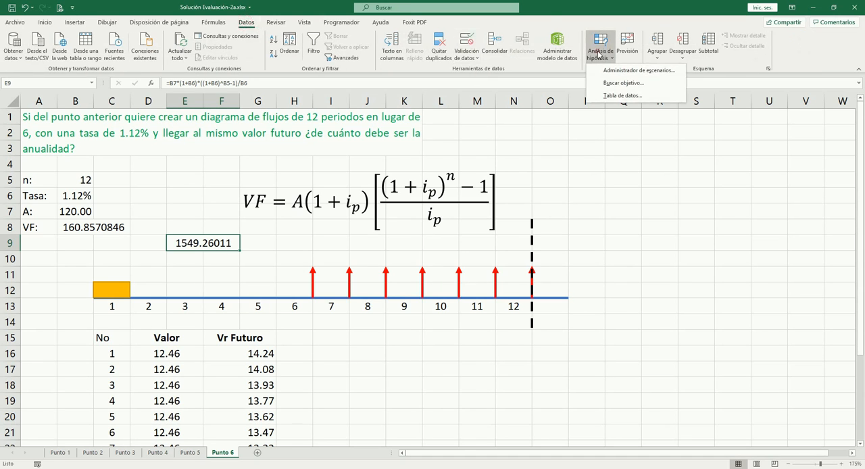
click(619, 87)
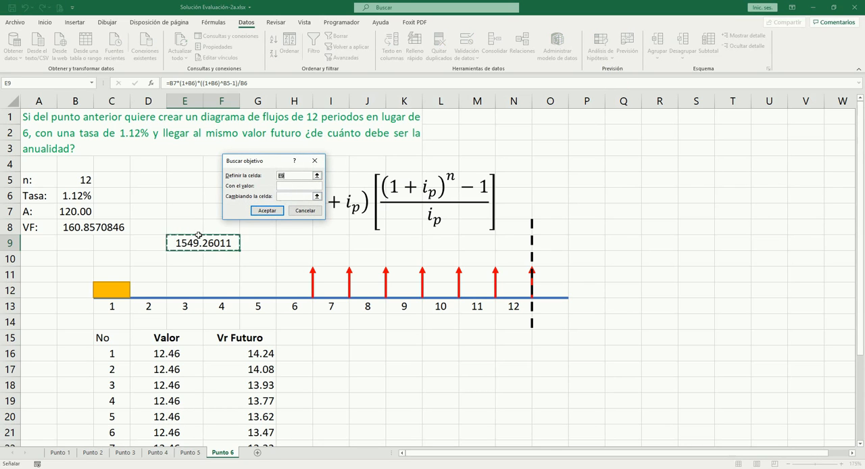
click(291, 185)
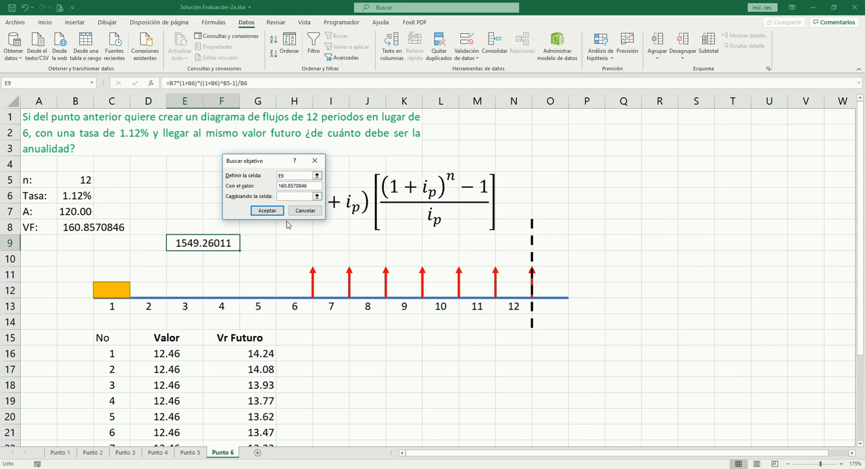
click(294, 196)
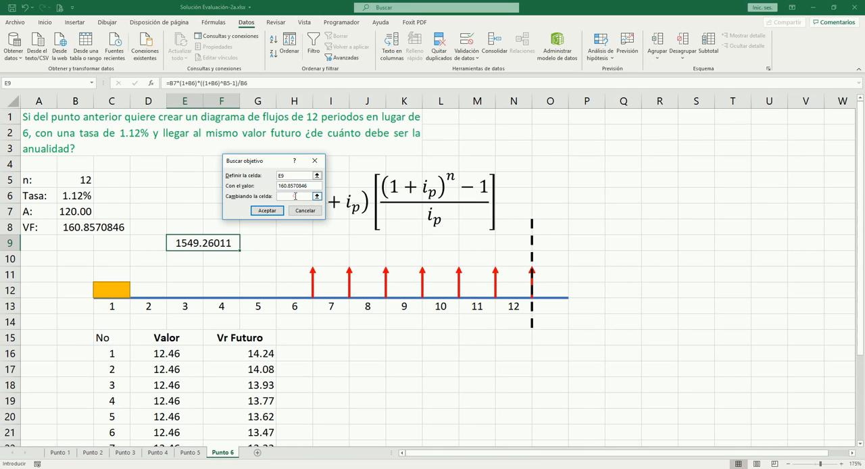
click(77, 212)
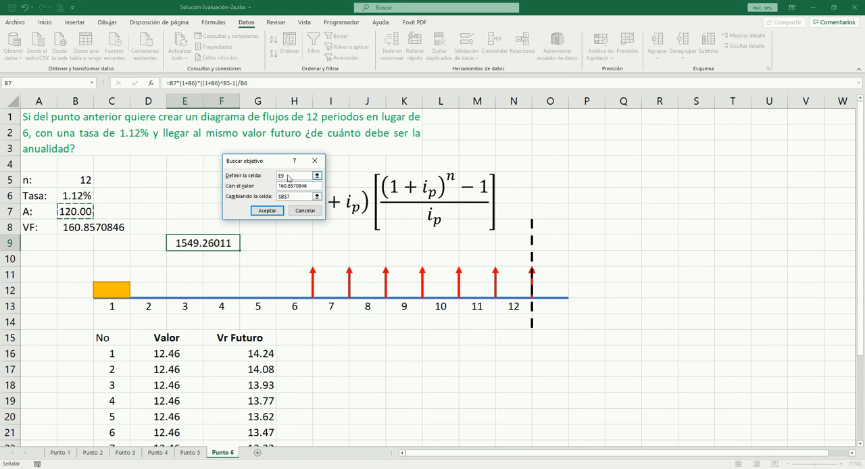
click(267, 211)
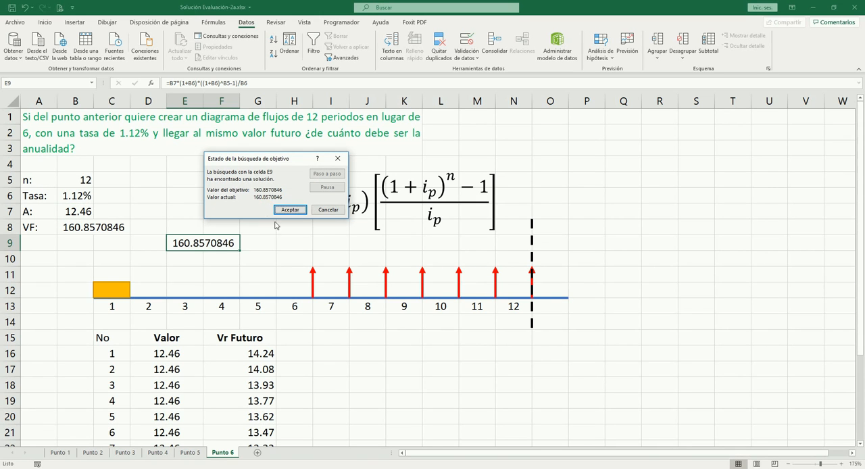
click(290, 210)
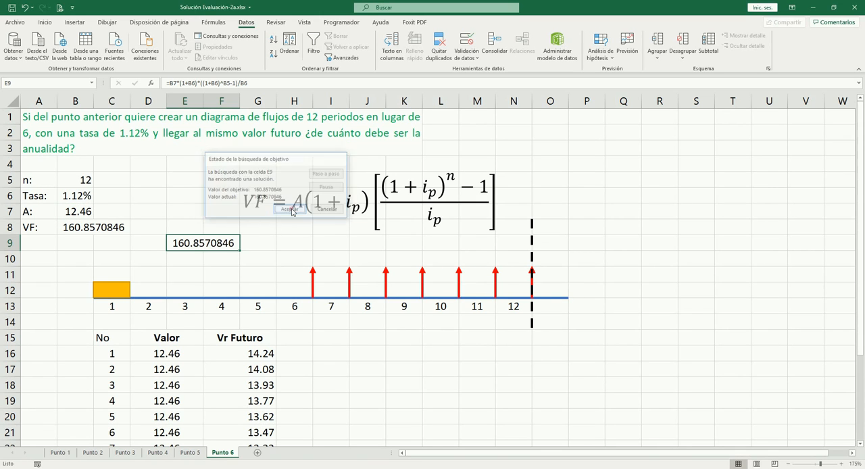
- Show four decimals in the annuity cell B7 and in the first Valor cell D16 to compare them
click(85, 211)
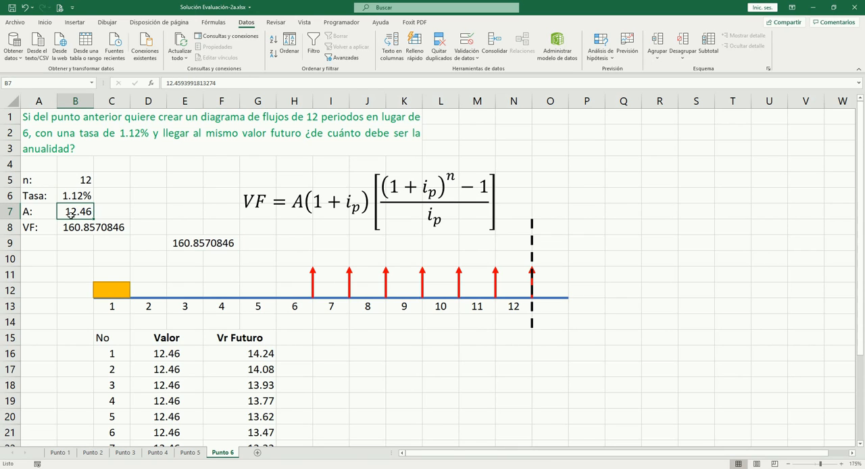
click(171, 353)
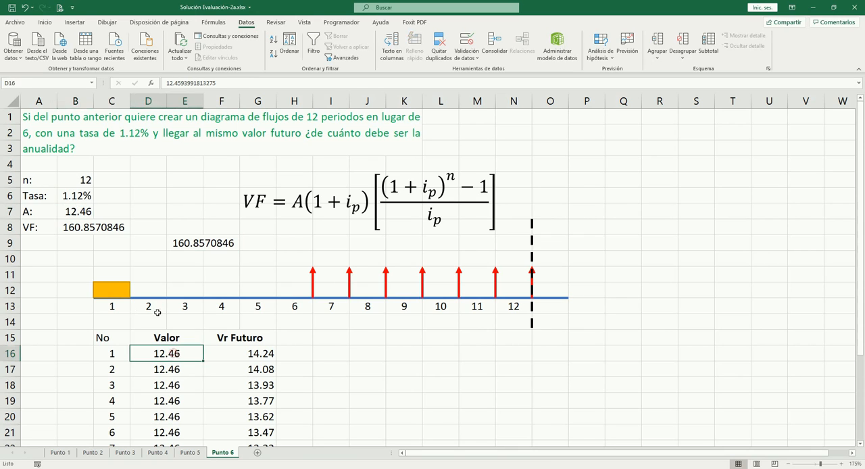
click(81, 212)
click(46, 22)
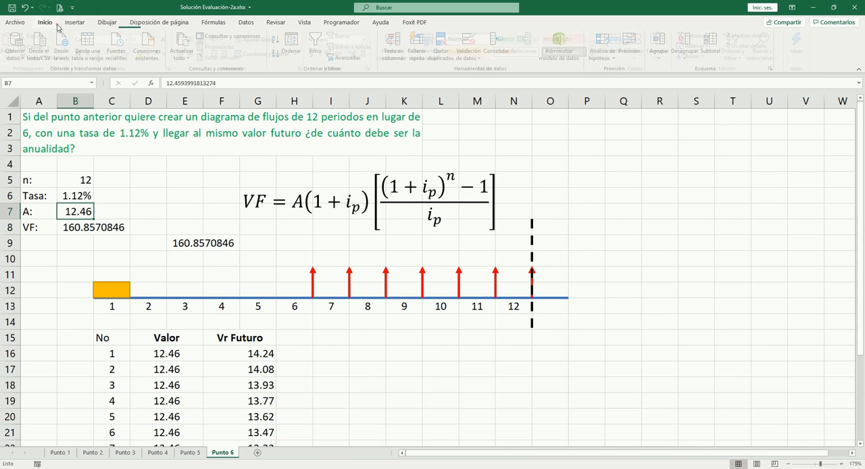
click(353, 54)
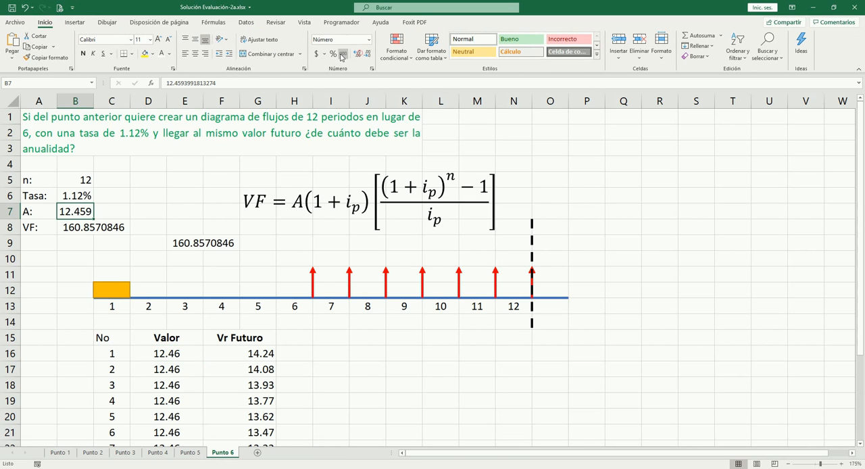
click(179, 353)
click(355, 54)
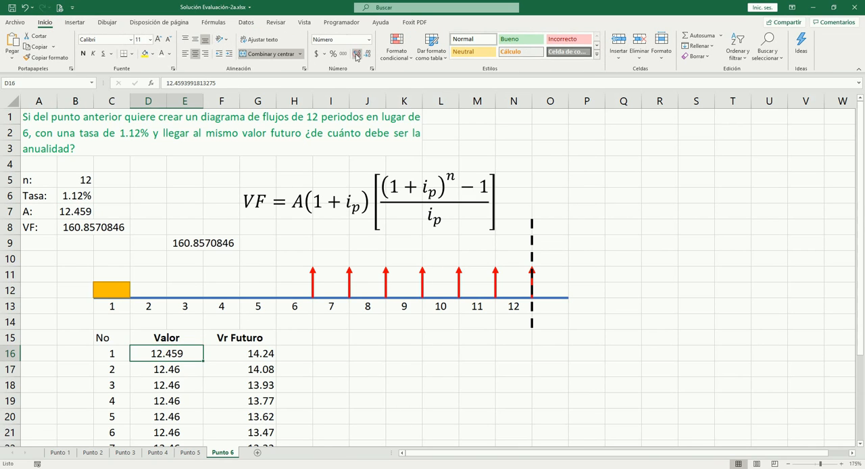
click(356, 55)
click(83, 211)
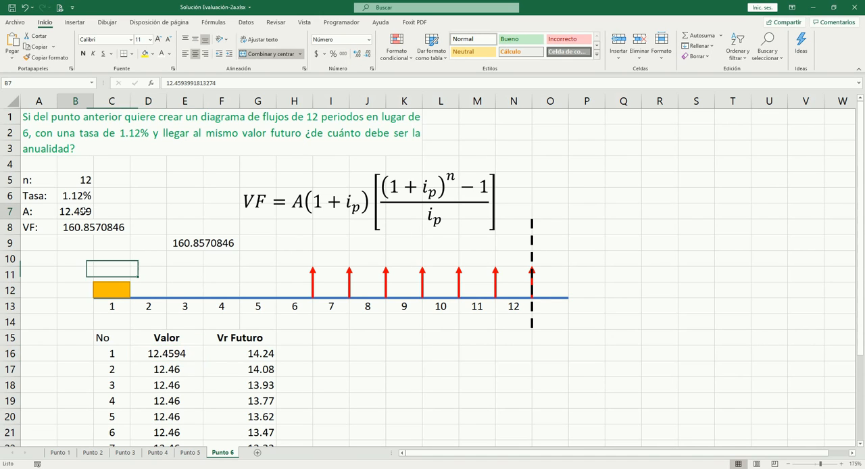
click(358, 55)
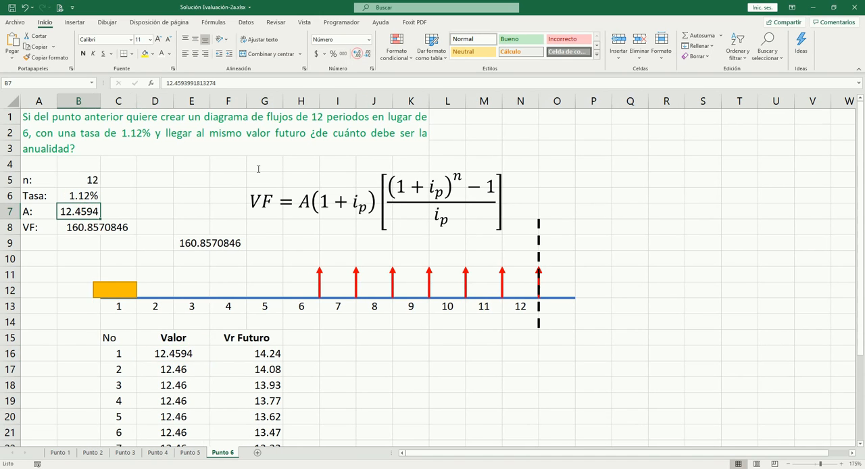
click(182, 357)
- Move the orange rectangle on the cash-flow timeline from period 1 to above period 2
click(210, 244)
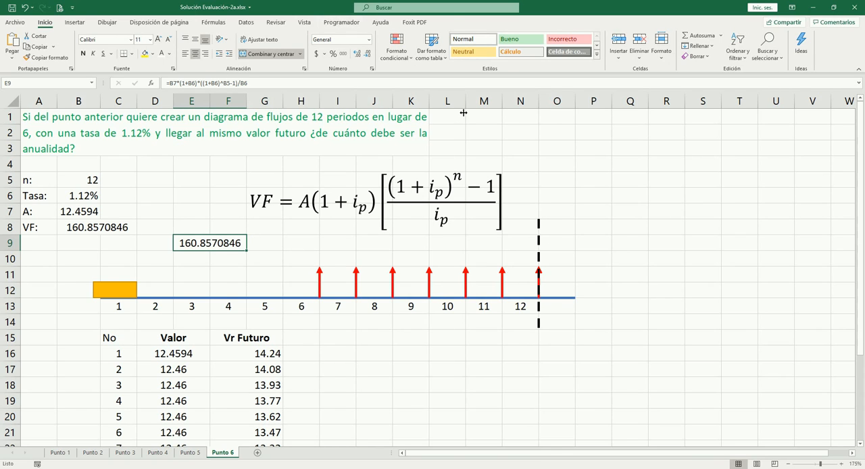
scroll(372, 249, down, 6)
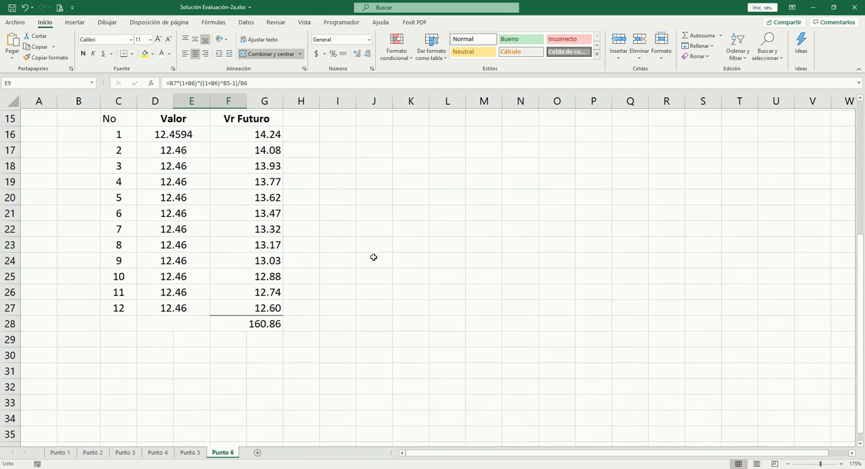
scroll(383, 246, up, 6)
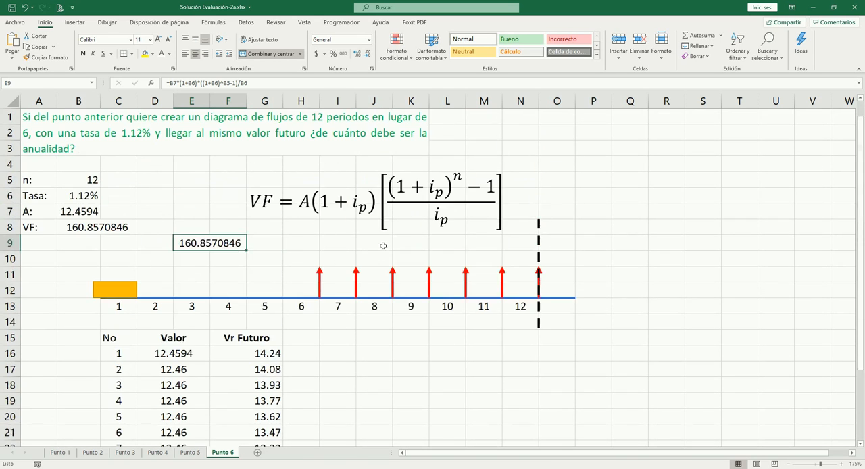
click(302, 247)
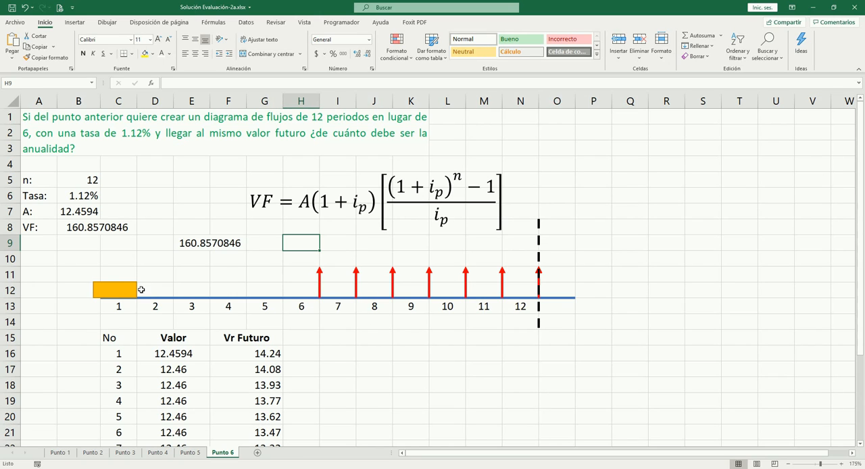
drag(117, 294, 166, 287)
click(359, 335)
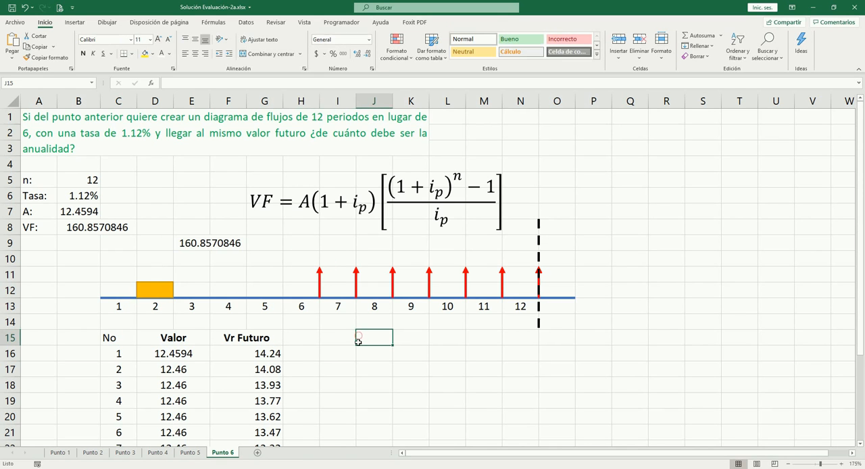